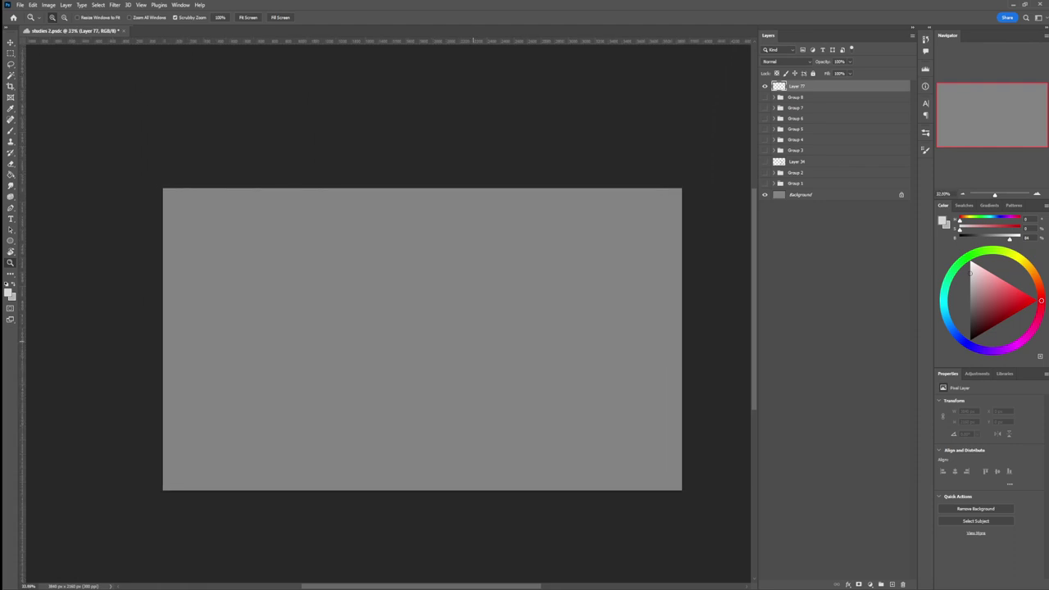
Paint soft dark diagonal brush strokes above the canvas centre to block in a creature's head
{"action": "key", "text": "b"}
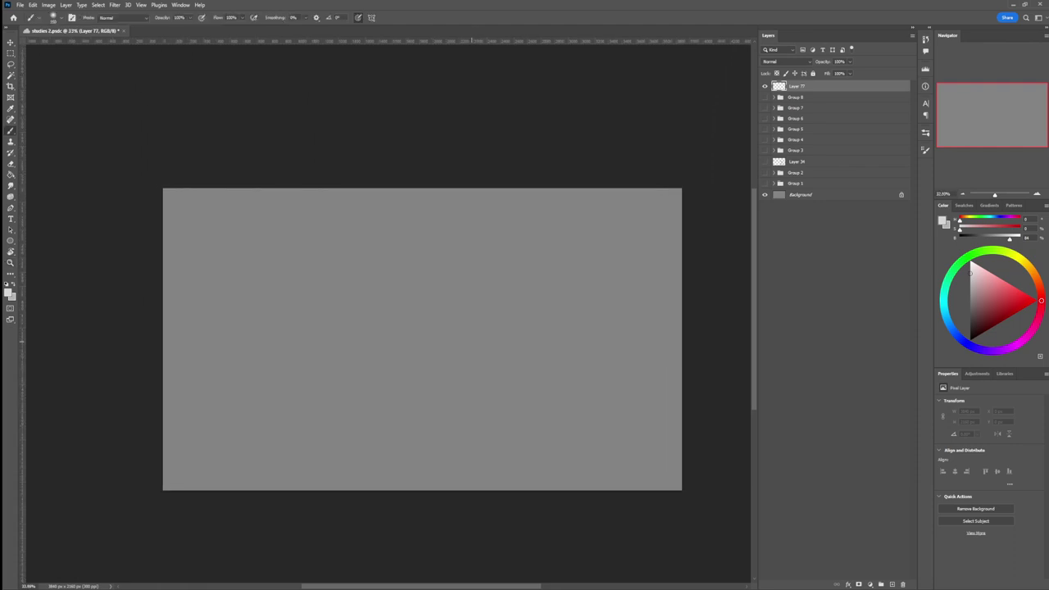
{"action": "key", "text": "x"}
{"action": "left_click_drag", "start_coordinate": [428, 332], "coordinate": [464, 313]}
{"action": "key", "text": "ctrl+z"}
{"action": "left_click_drag", "start_coordinate": [440, 252], "coordinate": [401, 308]}
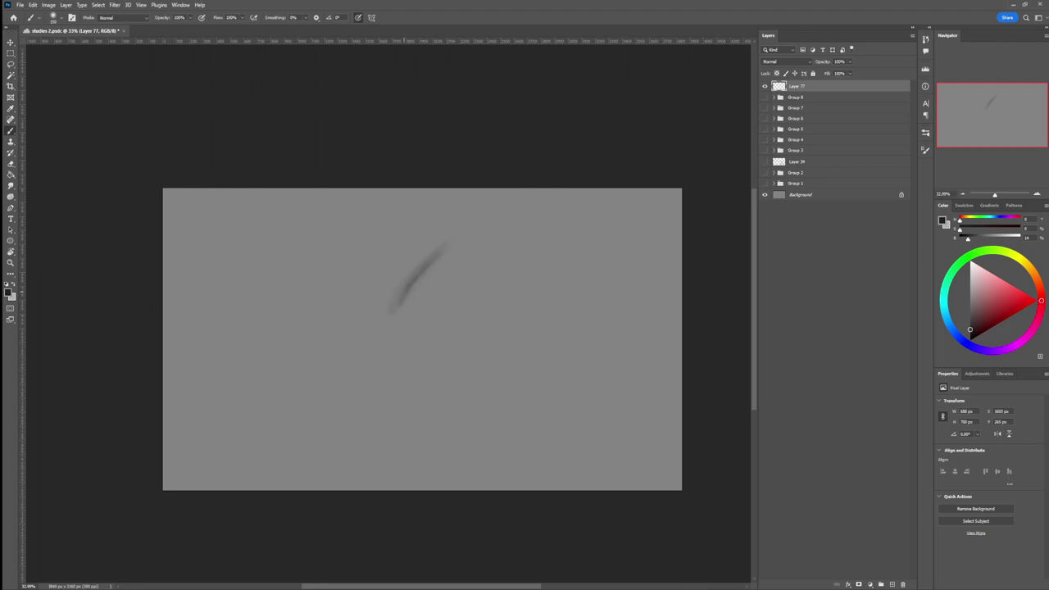
{"action": "left_click_drag", "start_coordinate": [442, 256], "coordinate": [411, 289]}
{"action": "mouse_move", "coordinate": [449, 244]}
{"action": "left_mouse_down"}
{"action": "mouse_move", "coordinate": [404, 302]}
{"action": "mouse_move", "coordinate": [401, 326]}
{"action": "left_mouse_up"}
{"action": "left_click_drag", "start_coordinate": [464, 251], "coordinate": [419, 305]}
{"action": "left_click_drag", "start_coordinate": [444, 270], "coordinate": [419, 297]}
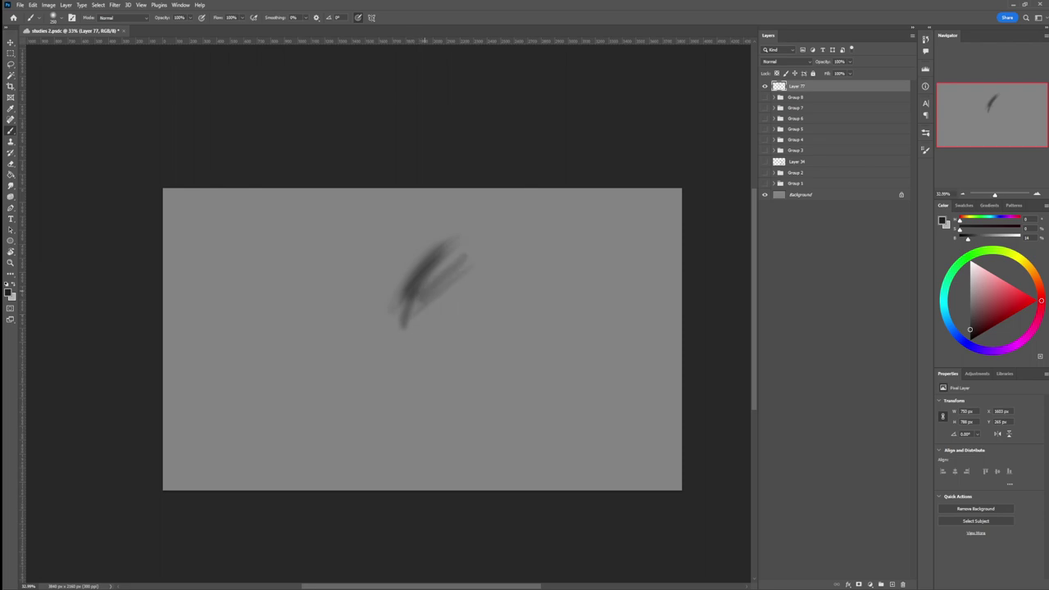
{"action": "mouse_move", "coordinate": [467, 248]}
{"action": "left_mouse_down"}
{"action": "mouse_move", "coordinate": [410, 315]}
{"action": "mouse_move", "coordinate": [451, 292]}
{"action": "mouse_move", "coordinate": [419, 315]}
{"action": "left_mouse_up"}
{"action": "left_click_drag", "start_coordinate": [496, 287], "coordinate": [429, 304]}
Paint a curved back sweeping down from the head, with a thin guide line continuing toward the lower left for the tail
{"action": "mouse_move", "coordinate": [497, 265]}
{"action": "left_mouse_down"}
{"action": "mouse_move", "coordinate": [470, 280]}
{"action": "mouse_move", "coordinate": [486, 260]}
{"action": "mouse_move", "coordinate": [440, 308]}
{"action": "mouse_move", "coordinate": [504, 305]}
{"action": "mouse_move", "coordinate": [505, 351]}
{"action": "left_mouse_up"}
{"action": "key", "text": "bracketleft"}
{"action": "key", "text": "bracketleft"}
{"action": "key", "text": "bracketleft"}
{"action": "left_click_drag", "start_coordinate": [503, 315], "coordinate": [500, 349]}
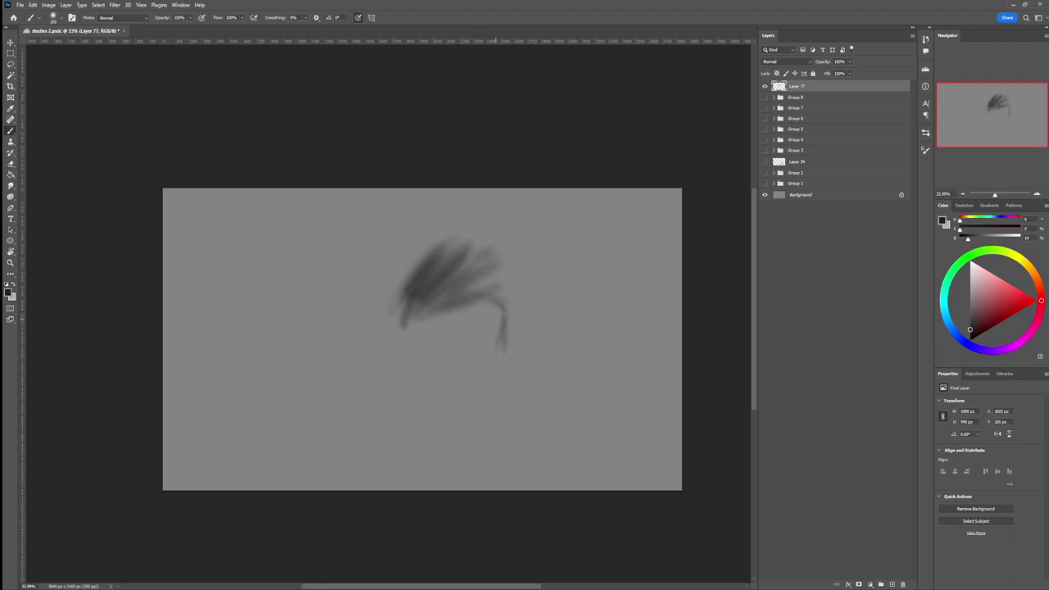
{"action": "mouse_move", "coordinate": [502, 306]}
{"action": "left_mouse_down"}
{"action": "mouse_move", "coordinate": [507, 337]}
{"action": "mouse_move", "coordinate": [463, 377]}
{"action": "left_mouse_up"}
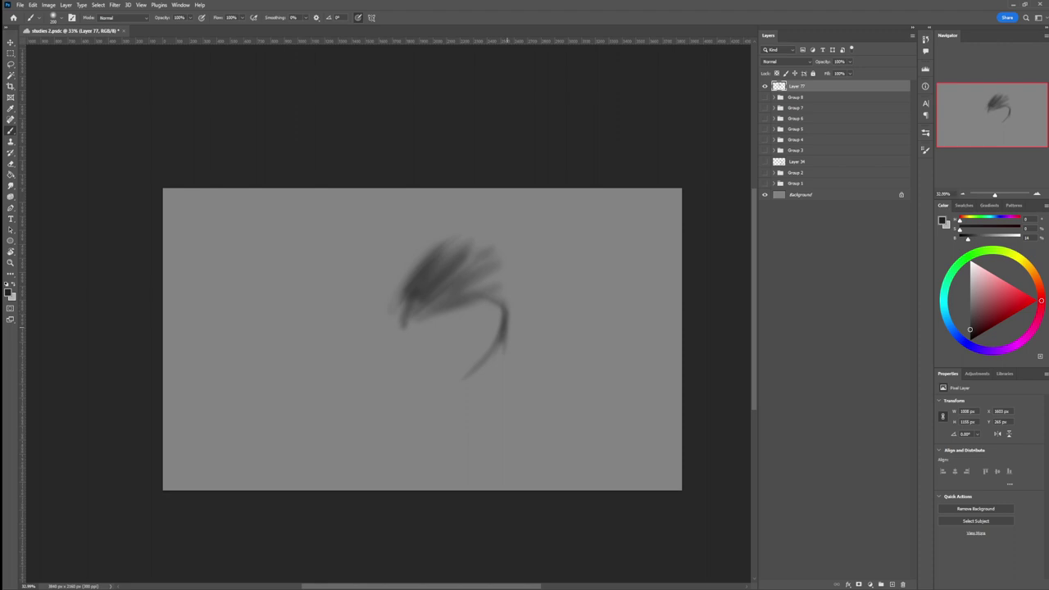
{"action": "mouse_move", "coordinate": [502, 342]}
{"action": "left_mouse_down"}
{"action": "mouse_move", "coordinate": [479, 371]}
{"action": "mouse_move", "coordinate": [397, 399]}
{"action": "left_mouse_up"}
{"action": "left_click_drag", "start_coordinate": [352, 387], "coordinate": [299, 355]}
{"action": "mouse_move", "coordinate": [483, 264]}
{"action": "left_mouse_down"}
{"action": "mouse_move", "coordinate": [518, 317]}
{"action": "mouse_move", "coordinate": [492, 377]}
{"action": "left_mouse_up"}
{"action": "mouse_move", "coordinate": [513, 314]}
{"action": "left_mouse_down"}
{"action": "mouse_move", "coordinate": [473, 395]}
{"action": "mouse_move", "coordinate": [447, 411]}
{"action": "left_mouse_up"}
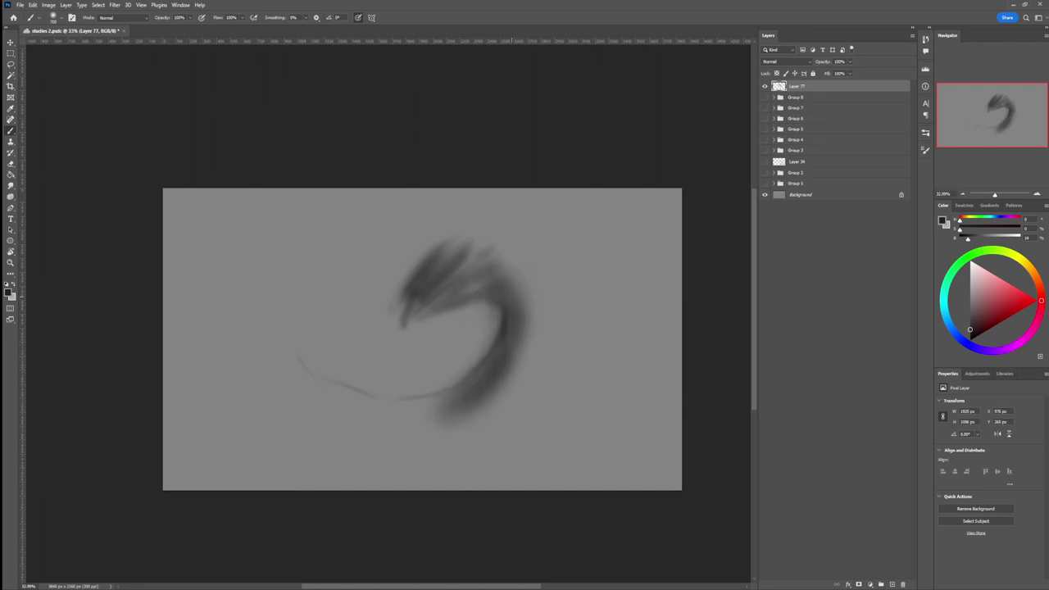
Thicken the curved body and fill out the tail along the guide line up to its raised left end
{"action": "mouse_move", "coordinate": [511, 296]}
{"action": "left_mouse_down"}
{"action": "mouse_move", "coordinate": [462, 411]}
{"action": "mouse_move", "coordinate": [434, 409]}
{"action": "mouse_move", "coordinate": [522, 344]}
{"action": "mouse_move", "coordinate": [510, 287]}
{"action": "left_mouse_up"}
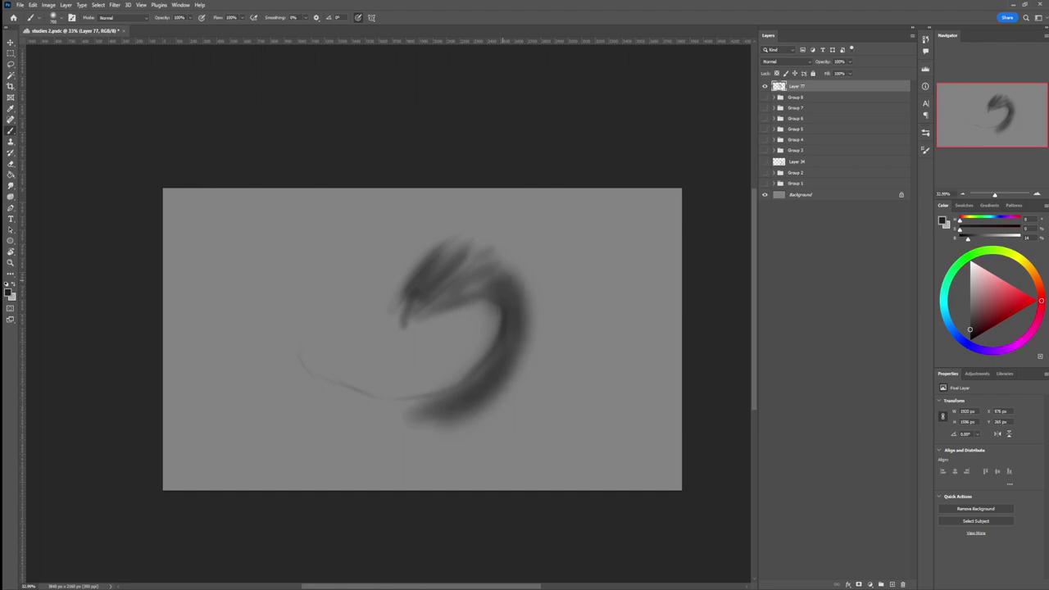
{"action": "left_click_drag", "start_coordinate": [506, 342], "coordinate": [493, 363]}
{"action": "mouse_move", "coordinate": [490, 311]}
{"action": "left_mouse_down"}
{"action": "mouse_move", "coordinate": [479, 349]}
{"action": "mouse_move", "coordinate": [434, 389]}
{"action": "mouse_move", "coordinate": [447, 382]}
{"action": "mouse_move", "coordinate": [386, 398]}
{"action": "left_mouse_up"}
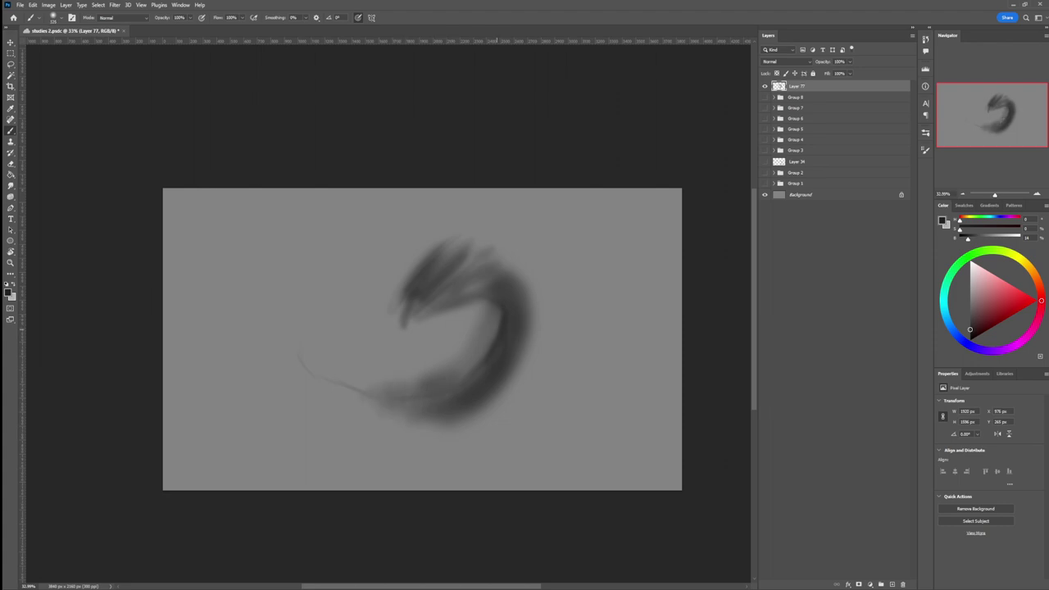
{"action": "left_click_drag", "start_coordinate": [487, 352], "coordinate": [467, 385]}
{"action": "left_click_drag", "start_coordinate": [391, 421], "coordinate": [328, 398]}
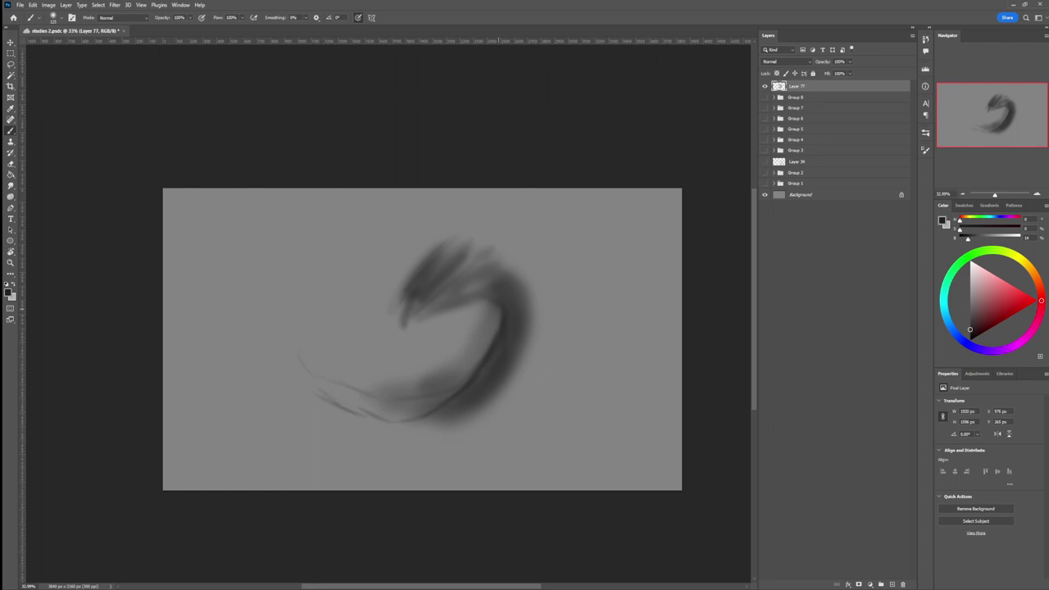
{"action": "left_click_drag", "start_coordinate": [496, 314], "coordinate": [411, 429]}
{"action": "mouse_move", "coordinate": [310, 399]}
{"action": "left_mouse_down"}
{"action": "mouse_move", "coordinate": [377, 427]}
{"action": "mouse_move", "coordinate": [423, 424]}
{"action": "mouse_move", "coordinate": [316, 387]}
{"action": "mouse_move", "coordinate": [298, 361]}
{"action": "left_mouse_up"}
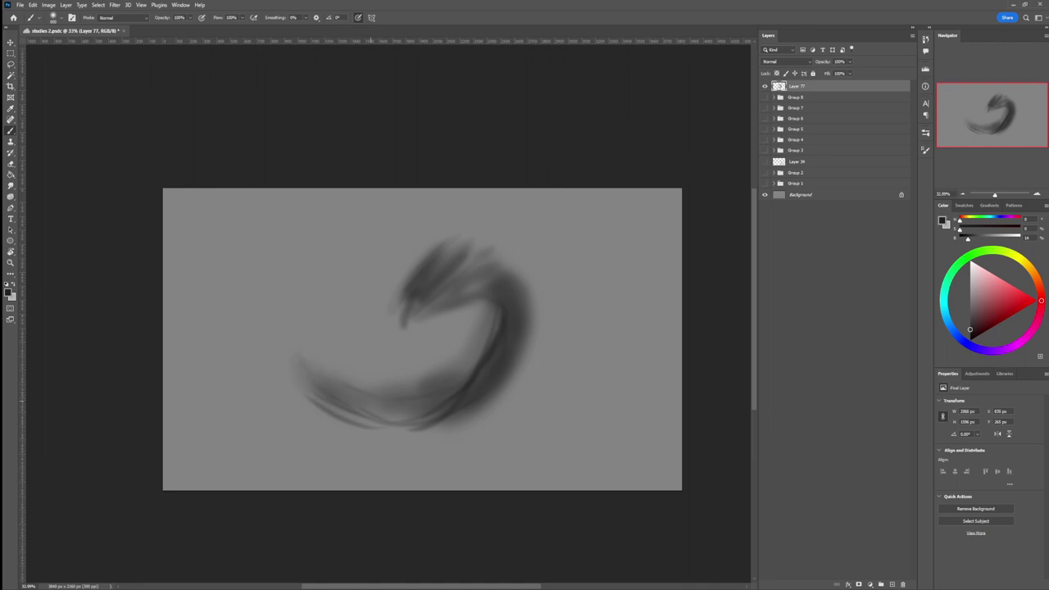
{"action": "mouse_move", "coordinate": [371, 401]}
{"action": "left_mouse_down"}
{"action": "mouse_move", "coordinate": [300, 364]}
{"action": "mouse_move", "coordinate": [346, 410]}
{"action": "mouse_move", "coordinate": [385, 399]}
{"action": "mouse_move", "coordinate": [305, 351]}
{"action": "mouse_move", "coordinate": [340, 348]}
{"action": "left_mouse_up"}
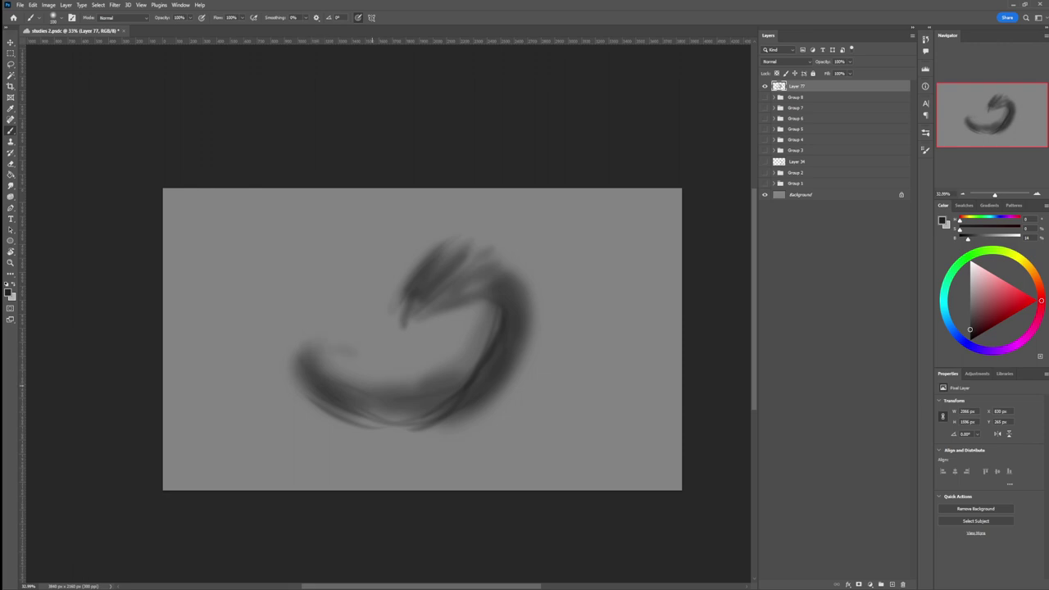
Darken the inner edge of the tail and belly curve with a contour stroke
{"action": "key", "text": "bracketright"}
{"action": "key", "text": "bracketright"}
{"action": "key", "text": "bracketright"}
{"action": "key", "text": "bracketright"}
{"action": "key", "text": "bracketright"}
{"action": "key", "text": "bracketright"}
{"action": "mouse_move", "coordinate": [332, 360]}
{"action": "left_mouse_down"}
{"action": "mouse_move", "coordinate": [382, 382]}
{"action": "mouse_move", "coordinate": [358, 385]}
{"action": "mouse_move", "coordinate": [400, 392]}
{"action": "mouse_move", "coordinate": [478, 357]}
{"action": "left_mouse_up"}
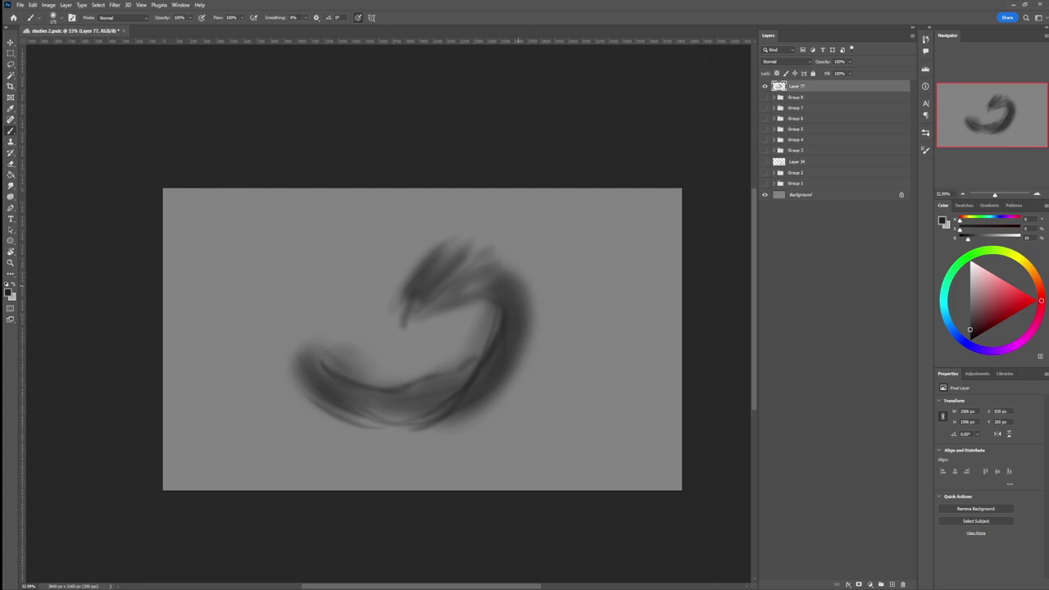
Paint a broad soft shoulder and upper arm bulging out from the right side of the back using a larger brush
{"action": "key", "text": "bracketright"}
{"action": "key", "text": "bracketright"}
{"action": "key", "text": "bracketright"}
{"action": "key", "text": "bracketright"}
{"action": "key", "text": "bracketright"}
{"action": "key", "text": "bracketright"}
{"action": "mouse_move", "coordinate": [527, 297]}
{"action": "left_mouse_down"}
{"action": "mouse_move", "coordinate": [563, 344]}
{"action": "mouse_move", "coordinate": [550, 370]}
{"action": "left_mouse_up"}
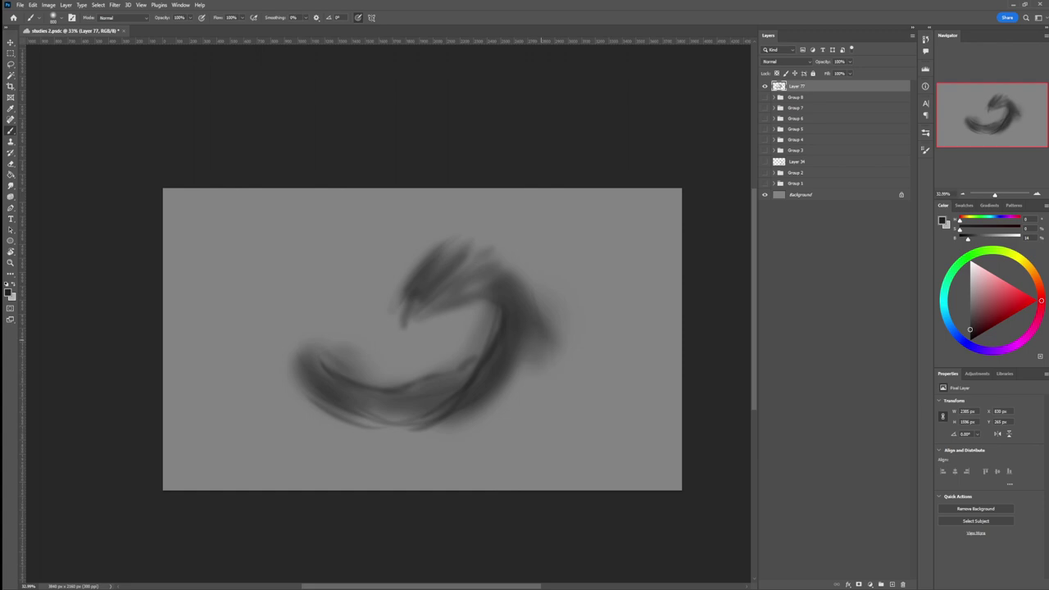
{"action": "mouse_move", "coordinate": [551, 318]}
{"action": "left_mouse_down"}
{"action": "mouse_move", "coordinate": [567, 366]}
{"action": "mouse_move", "coordinate": [530, 380]}
{"action": "mouse_move", "coordinate": [530, 366]}
{"action": "mouse_move", "coordinate": [508, 387]}
{"action": "left_mouse_up"}
Paint a curled hand with rounded fingers at the lower end of the right arm, adjusting the brush size
{"action": "key", "text": "bracketleft"}
{"action": "key", "text": "bracketleft"}
{"action": "key", "text": "bracketleft"}
{"action": "key", "text": "bracketleft"}
{"action": "key", "text": "bracketleft"}
{"action": "key", "text": "bracketleft"}
{"action": "key", "text": "bracketleft"}
{"action": "key", "text": "bracketleft"}
{"action": "key", "text": "bracketleft"}
{"action": "key", "text": "bracketleft"}
{"action": "key", "text": "bracketleft"}
{"action": "key", "text": "bracketleft"}
{"action": "mouse_move", "coordinate": [518, 367]}
{"action": "left_mouse_down"}
{"action": "mouse_move", "coordinate": [510, 397]}
{"action": "mouse_move", "coordinate": [524, 379]}
{"action": "mouse_move", "coordinate": [533, 395]}
{"action": "mouse_move", "coordinate": [557, 377]}
{"action": "mouse_move", "coordinate": [541, 390]}
{"action": "left_mouse_up"}
{"action": "key", "text": "]"}
{"action": "key", "text": "]"}
{"action": "key", "text": "]"}
{"action": "key", "text": "]"}
{"action": "key", "text": "]"}
{"action": "key", "text": "]"}
{"action": "key", "text": "]"}
{"action": "key", "text": "]"}
{"action": "key", "text": "]"}
{"action": "key", "text": "]"}
{"action": "key", "text": "]"}
{"action": "key", "text": "]"}
{"action": "key", "text": "["}
{"action": "key", "text": "["}
{"action": "key", "text": "["}
{"action": "key", "text": "["}
{"action": "key", "text": "["}
{"action": "mouse_move", "coordinate": [571, 360]}
{"action": "left_mouse_down"}
{"action": "mouse_move", "coordinate": [574, 379]}
{"action": "mouse_move", "coordinate": [544, 388]}
{"action": "left_mouse_up"}
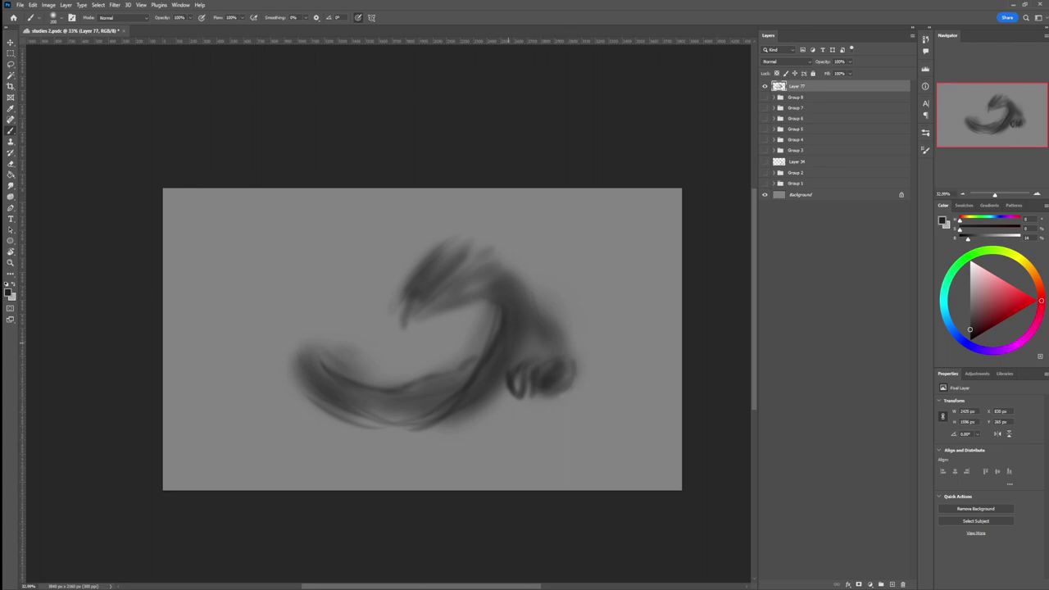
Block in a soft shadow for the second arm's shoulder inside the body curve
{"action": "left_click_drag", "start_coordinate": [439, 360], "coordinate": [437, 348]}
{"action": "left_click_drag", "start_coordinate": [474, 316], "coordinate": [443, 354]}
{"action": "left_click_drag", "start_coordinate": [485, 333], "coordinate": [469, 352]}
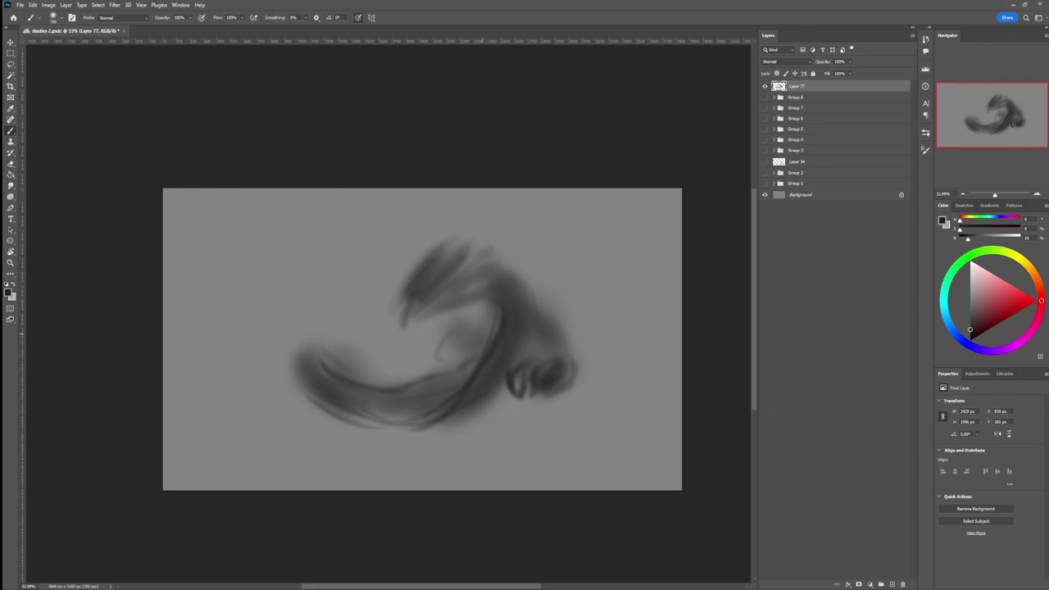
Warp the creature's layer, reshaping the head and back and pulling the tail curve downward
{"action": "key", "text": "l"}
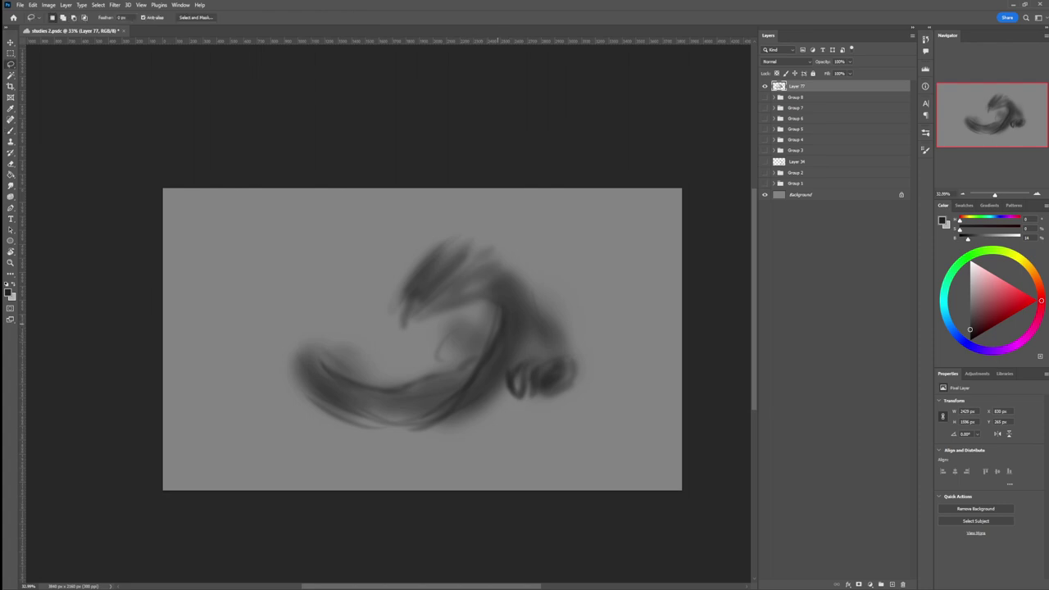
{"action": "key", "text": "ctrl+t"}
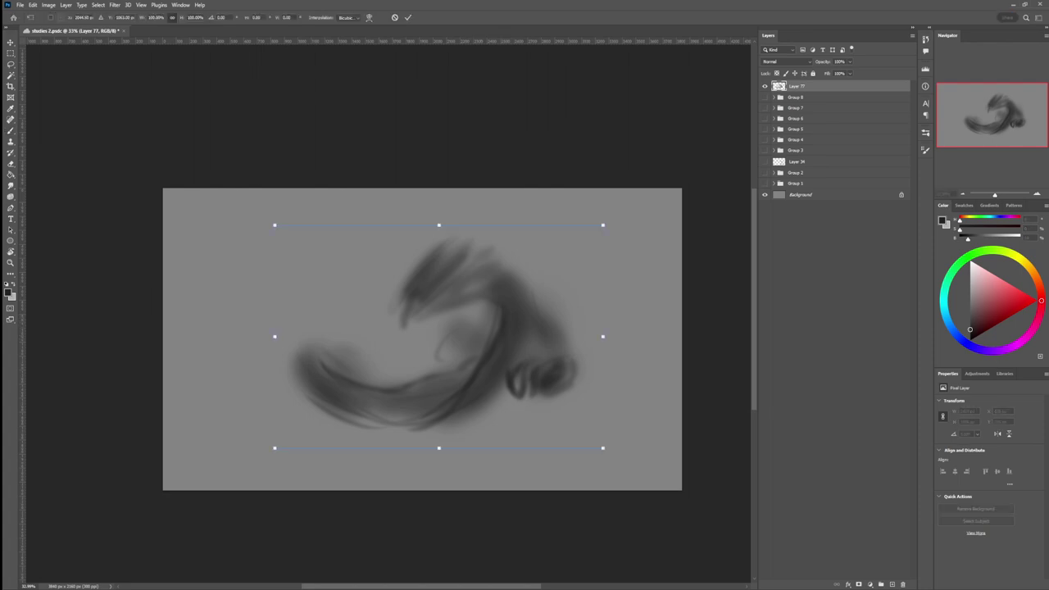
{"action": "left_click", "coordinate": [369, 17]}
{"action": "left_click_drag", "start_coordinate": [470, 239], "coordinate": [467, 216]}
{"action": "left_click_drag", "start_coordinate": [434, 288], "coordinate": [404, 244]}
{"action": "left_click_drag", "start_coordinate": [380, 349], "coordinate": [375, 381]}
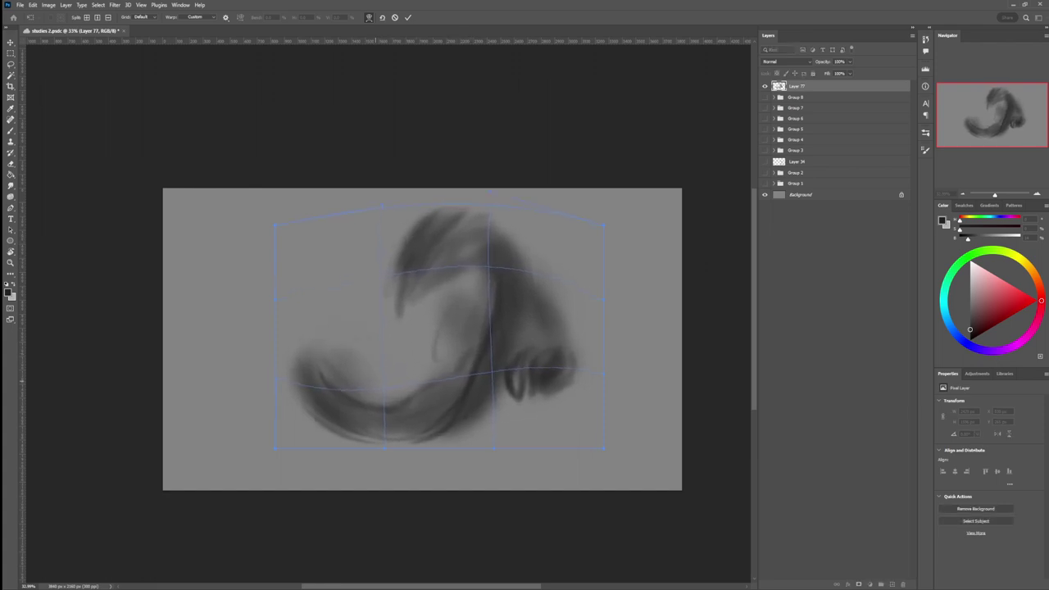
{"action": "left_click_drag", "start_coordinate": [481, 219], "coordinate": [498, 234]}
{"action": "left_click_drag", "start_coordinate": [344, 359], "coordinate": [335, 384]}
{"action": "left_click_drag", "start_coordinate": [387, 435], "coordinate": [372, 500]}
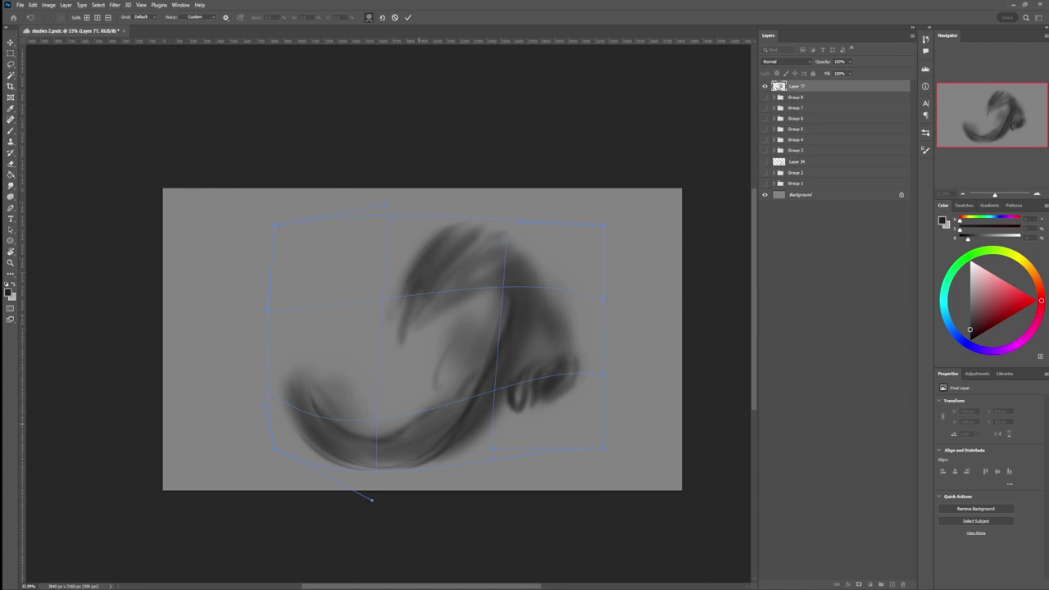
{"action": "key", "text": "Return"}
Scale the warped creature down and move it up toward the middle of the canvas
{"action": "key", "text": "ctrl+t"}
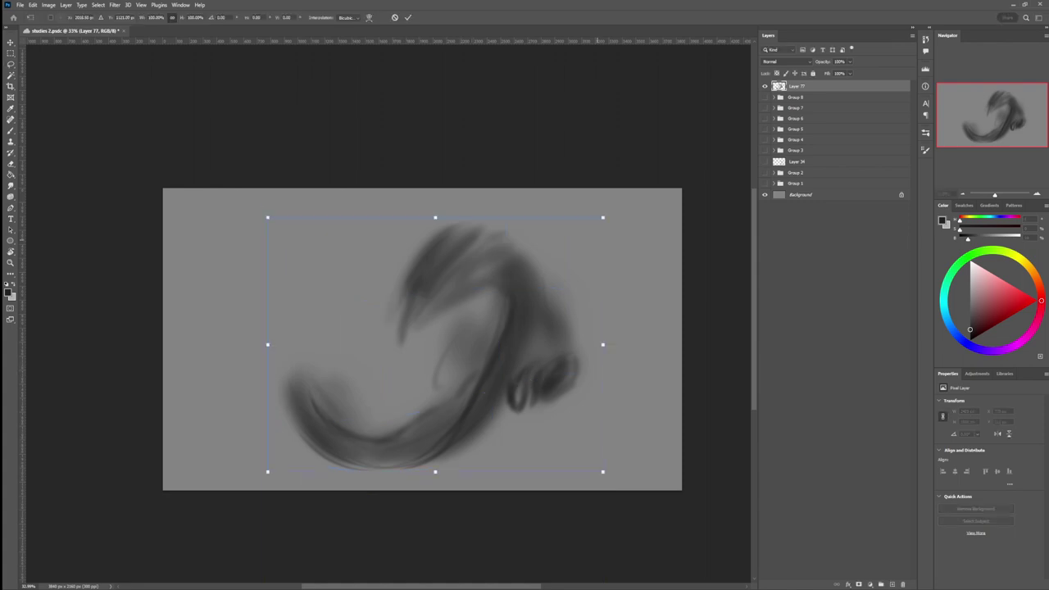
{"action": "left_click_drag", "start_coordinate": [603, 217], "coordinate": [548, 259]}
{"action": "left_click_drag", "start_coordinate": [509, 326], "coordinate": [530, 276]}
{"action": "key", "text": "Return"}
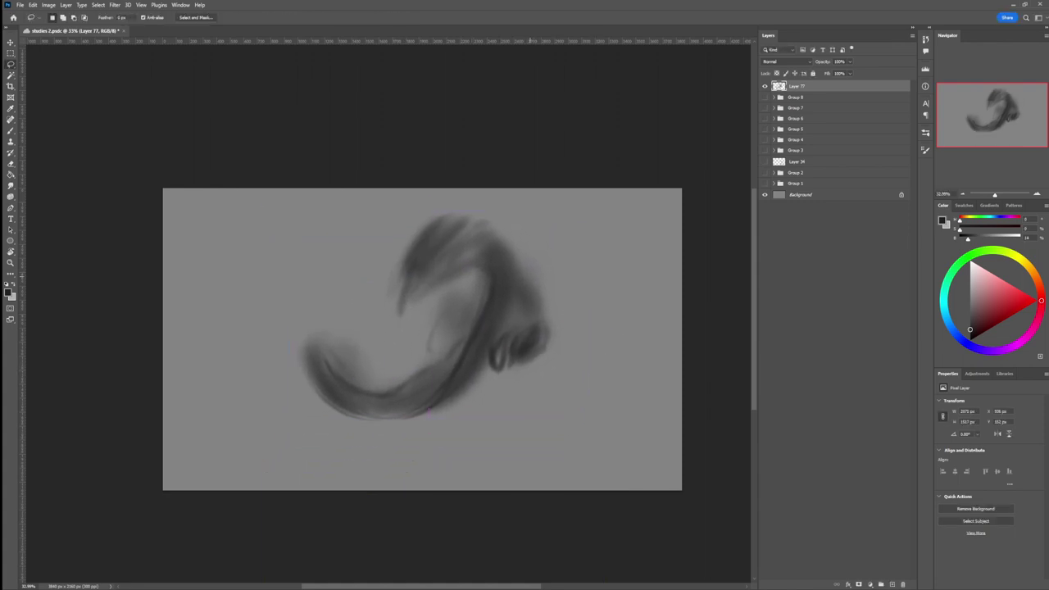
Paint the second arm reaching left from the chest, ending in a raised hand with separate fingers
{"action": "key", "text": "b"}
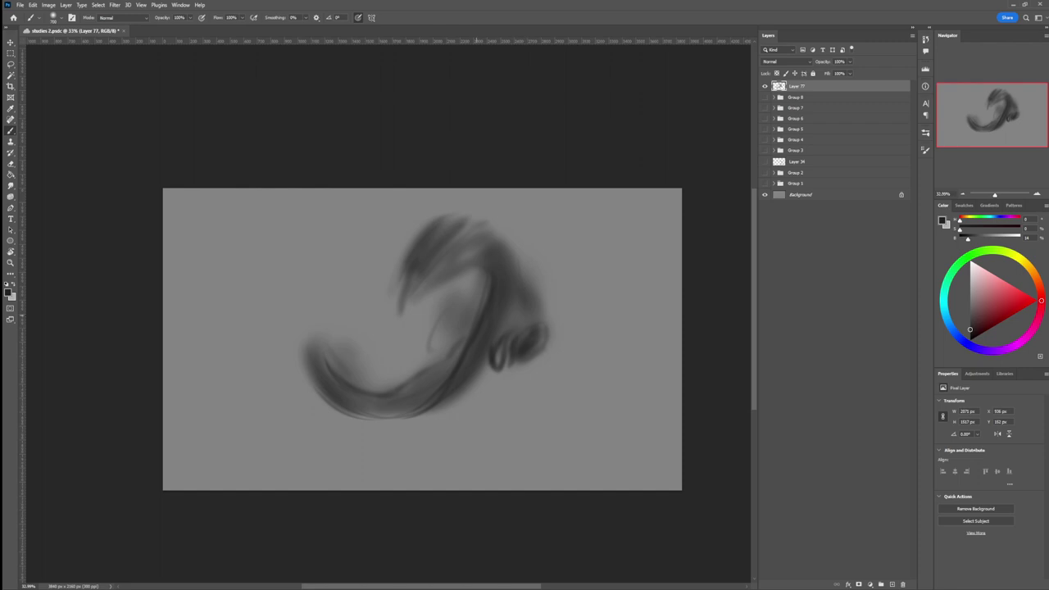
{"action": "mouse_move", "coordinate": [459, 306]}
{"action": "left_mouse_down"}
{"action": "mouse_move", "coordinate": [410, 356]}
{"action": "mouse_move", "coordinate": [317, 300]}
{"action": "mouse_move", "coordinate": [330, 304]}
{"action": "mouse_move", "coordinate": [333, 291]}
{"action": "mouse_move", "coordinate": [368, 316]}
{"action": "mouse_move", "coordinate": [349, 297]}
{"action": "mouse_move", "coordinate": [355, 308]}
{"action": "left_mouse_up"}
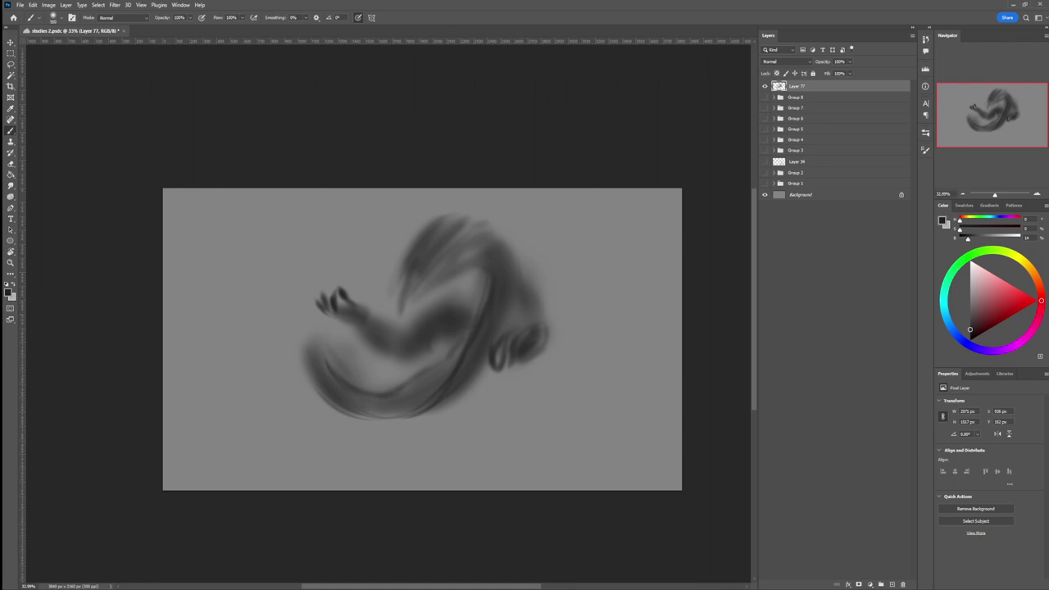
Lasso the left forearm and hand, shift and slightly rotate them toward the body, and deselect
{"action": "key", "text": "l"}
{"action": "mouse_move", "coordinate": [406, 370]}
{"action": "left_mouse_down"}
{"action": "mouse_move", "coordinate": [336, 260]}
{"action": "mouse_move", "coordinate": [309, 312]}
{"action": "mouse_move", "coordinate": [402, 368]}
{"action": "mouse_move", "coordinate": [414, 340]}
{"action": "mouse_move", "coordinate": [435, 341]}
{"action": "left_mouse_up"}
{"action": "key", "text": "ctrl+t"}
{"action": "left_click_drag", "start_coordinate": [401, 326], "coordinate": [398, 330]}
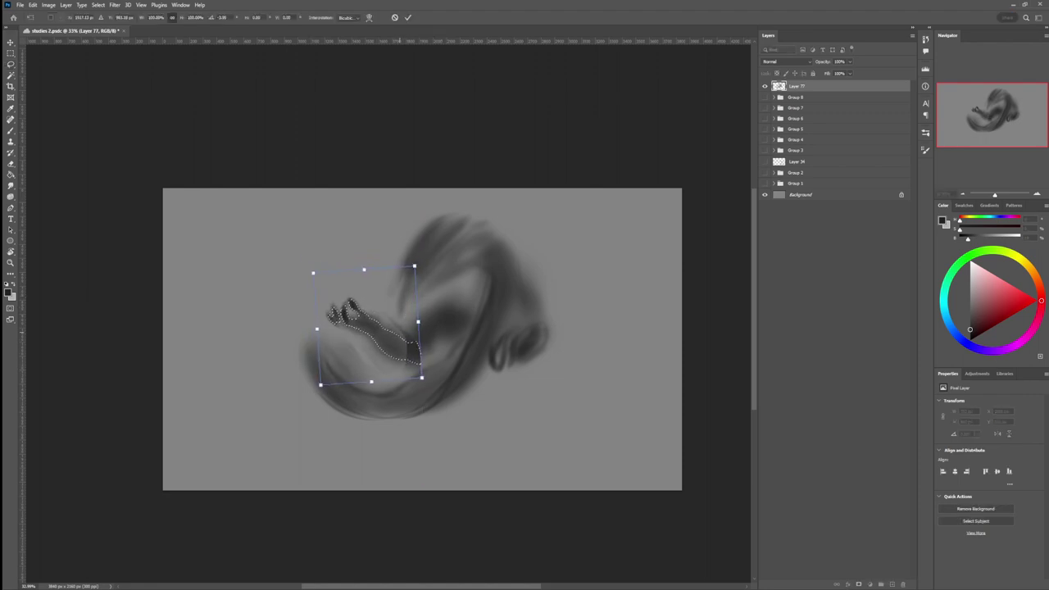
{"action": "key", "text": "Return"}
{"action": "key", "text": "ctrl+d"}
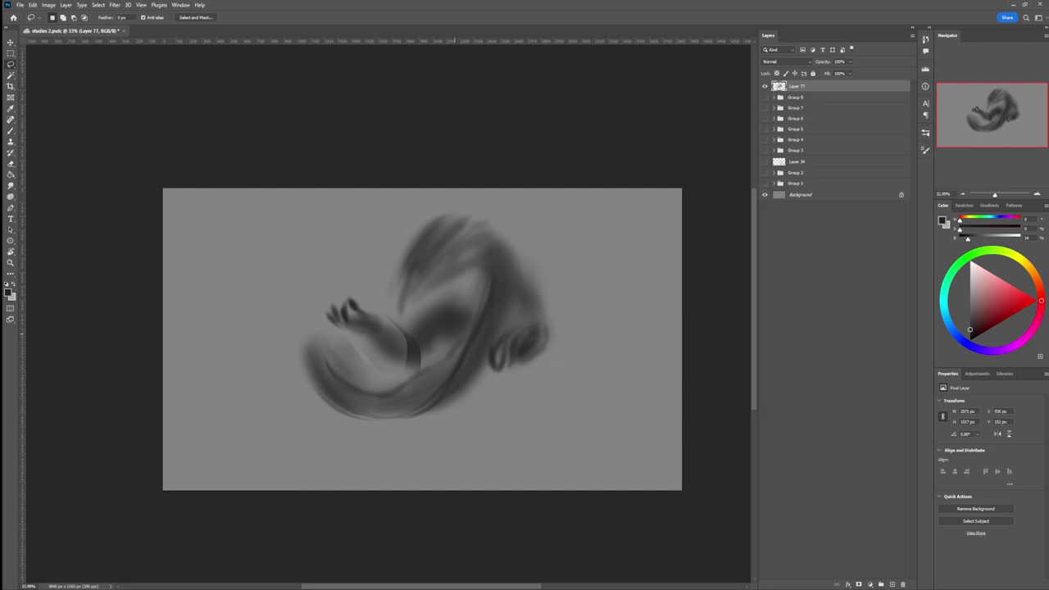
Paint two bent legs with soft dark strokes below the creature's body
{"action": "key", "text": "b"}
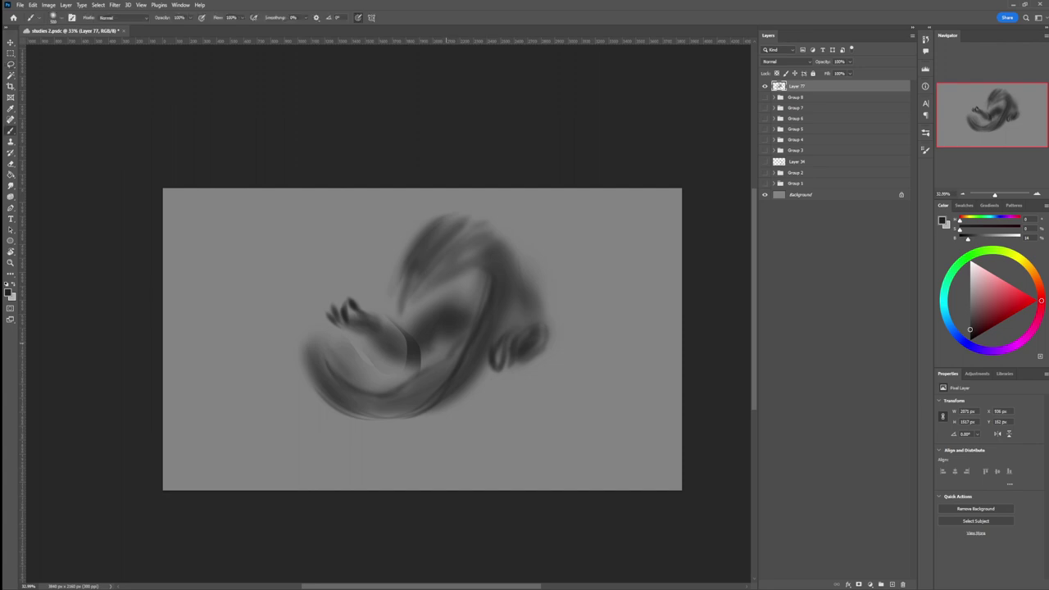
{"action": "mouse_move", "coordinate": [400, 398]}
{"action": "left_mouse_down"}
{"action": "mouse_move", "coordinate": [386, 435]}
{"action": "mouse_move", "coordinate": [394, 420]}
{"action": "mouse_move", "coordinate": [352, 466]}
{"action": "left_mouse_up"}
{"action": "key", "text": "bracketright"}
{"action": "key", "text": "bracketright"}
{"action": "key", "text": "bracketright"}
{"action": "key", "text": "bracketright"}
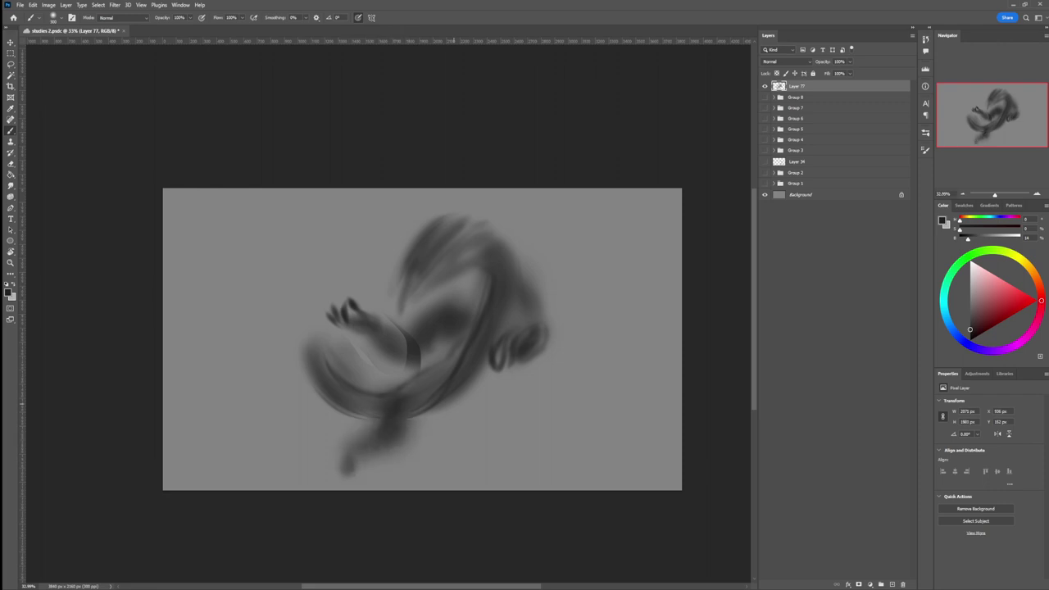
{"action": "mouse_move", "coordinate": [449, 398]}
{"action": "left_mouse_down"}
{"action": "mouse_move", "coordinate": [488, 430]}
{"action": "mouse_move", "coordinate": [426, 455]}
{"action": "mouse_move", "coordinate": [423, 479]}
{"action": "left_mouse_up"}
Transform the whole creature to about 98.5% width and 88% height, leaving room below its feet
{"action": "key", "text": "ctrl+t"}
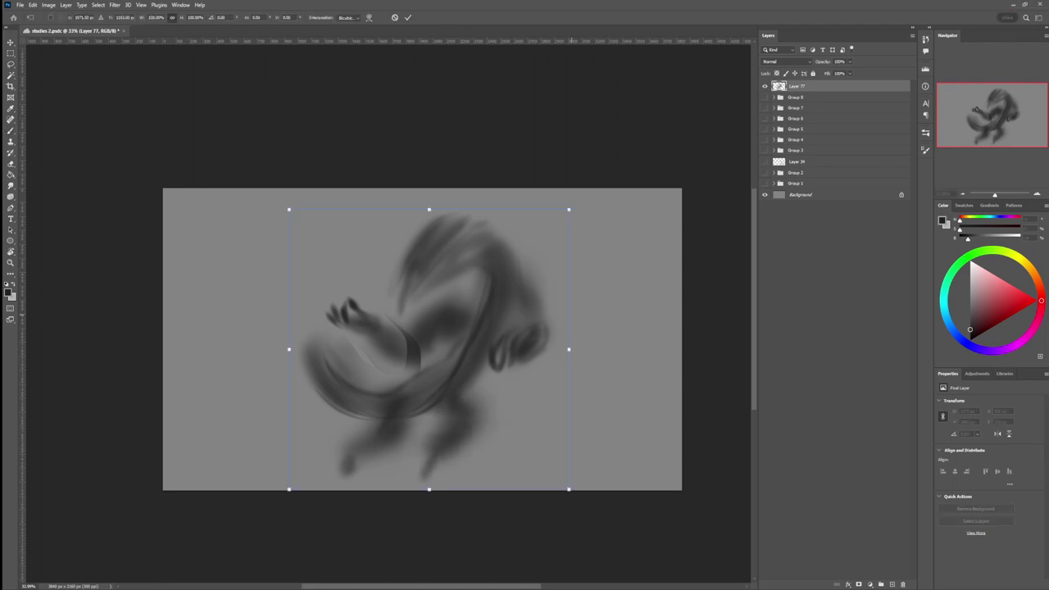
{"action": "left_click_drag", "start_coordinate": [568, 209], "coordinate": [489, 287]}
{"action": "left_click_drag", "start_coordinate": [389, 387], "coordinate": [429, 319]}
{"action": "left_click_drag", "start_coordinate": [525, 317], "coordinate": [548, 315]}
{"action": "left_click_drag", "start_coordinate": [548, 216], "coordinate": [592, 176]}
{"action": "left_click_drag", "start_coordinate": [471, 319], "coordinate": [433, 342]}
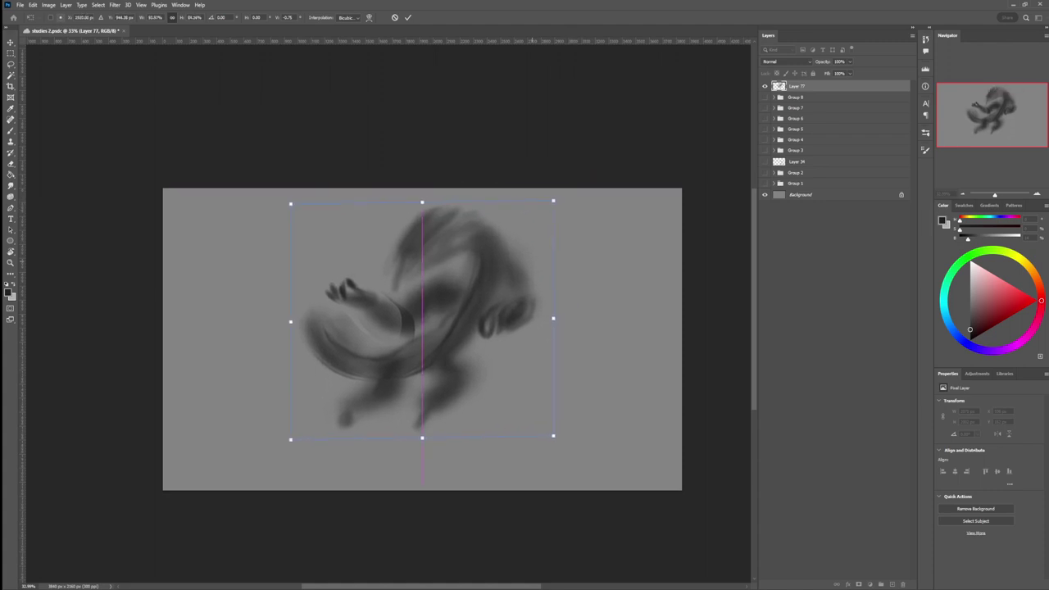
{"action": "left_click_drag", "start_coordinate": [554, 199], "coordinate": [570, 184]}
{"action": "left_click_drag", "start_coordinate": [543, 230], "coordinate": [543, 241]}
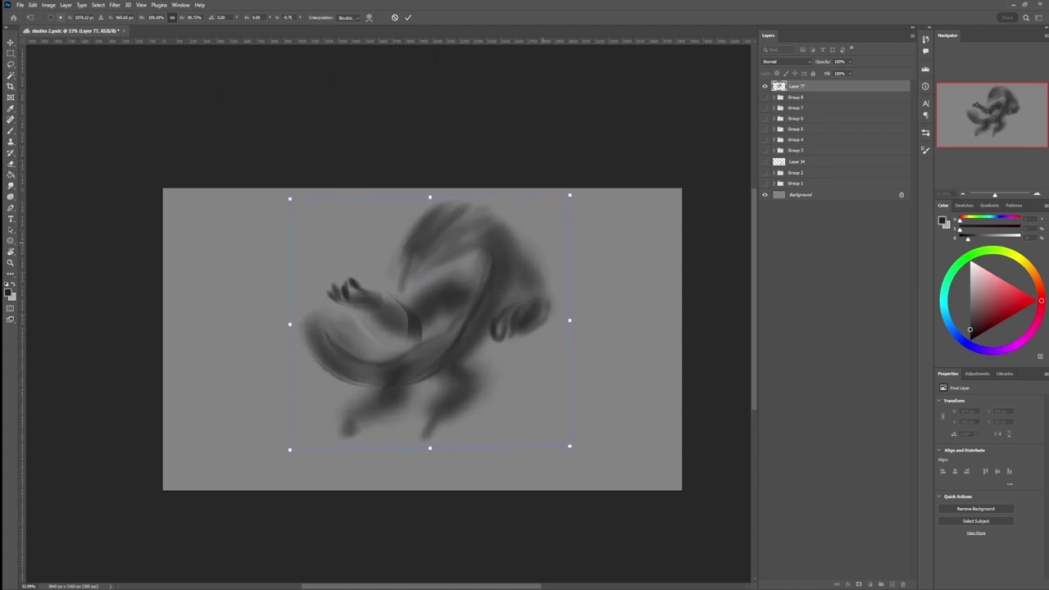
{"action": "left_click_drag", "start_coordinate": [571, 195], "coordinate": [566, 199]}
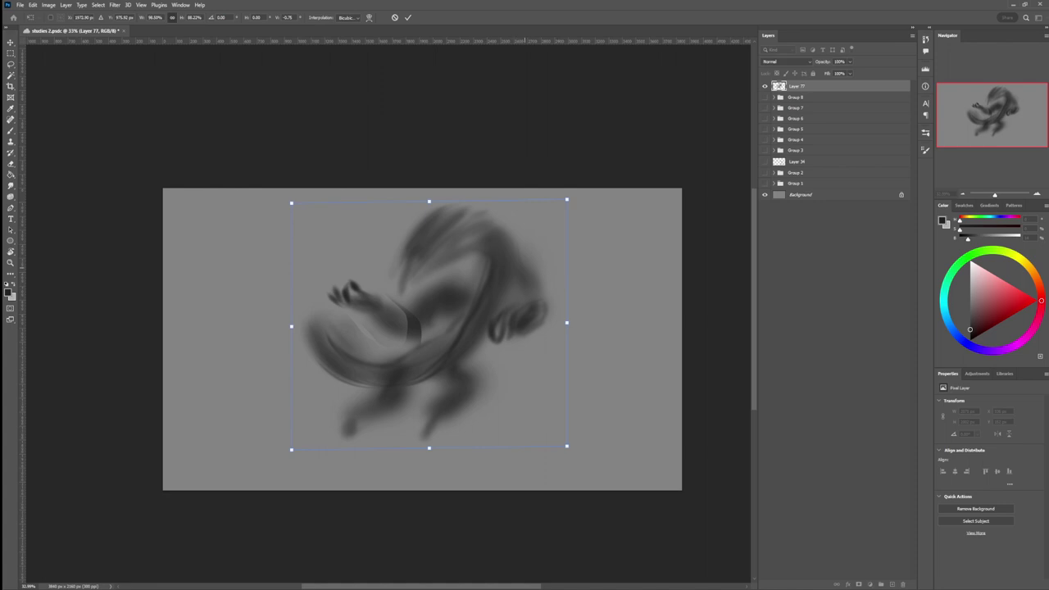
{"action": "key", "text": "Return"}
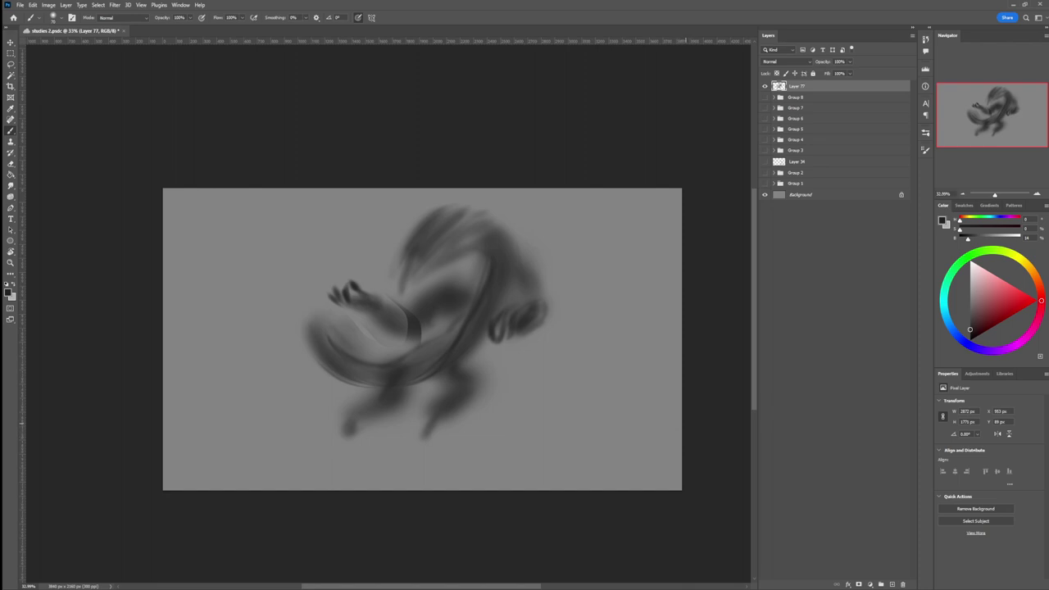
Draw a straight horizontal ground line across the full canvas just below the creature's feet, undoing the higher attempts
{"action": "left_click_drag", "start_coordinate": [680, 431], "coordinate": [162, 431]}
{"action": "key", "text": "ctrl+z"}
{"action": "left_click_drag", "start_coordinate": [683, 446], "coordinate": [162, 446]}
{"action": "key", "text": "ctrl+z"}
{"action": "left_click_drag", "start_coordinate": [682, 450], "coordinate": [163, 450]}
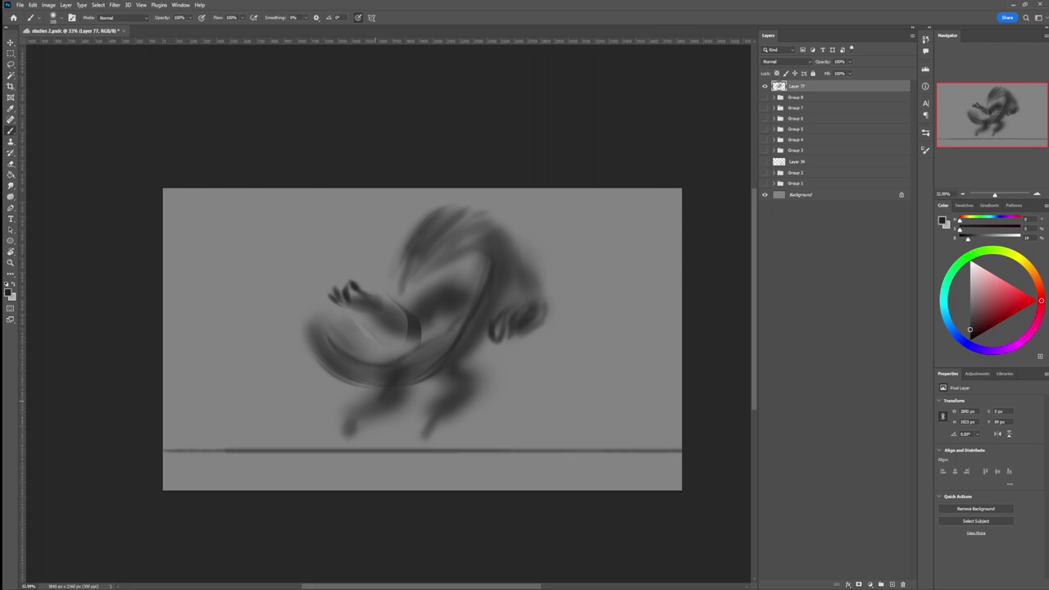
Shade the background around the creature with a very large soft dark brush, darkening the sides and lower area
{"action": "key", "text": "bracketright"}
{"action": "key", "text": "bracketright"}
{"action": "key", "text": "bracketright"}
{"action": "key", "text": "bracketright"}
{"action": "key", "text": "bracketright"}
{"action": "key", "text": "bracketright"}
{"action": "key", "text": "bracketright"}
{"action": "key", "text": "bracketright"}
{"action": "mouse_move", "coordinate": [168, 201]}
{"action": "left_mouse_down"}
{"action": "mouse_move", "coordinate": [160, 324]}
{"action": "mouse_move", "coordinate": [213, 290]}
{"action": "mouse_move", "coordinate": [246, 206]}
{"action": "mouse_move", "coordinate": [375, 503]}
{"action": "mouse_move", "coordinate": [657, 389]}
{"action": "left_mouse_up"}
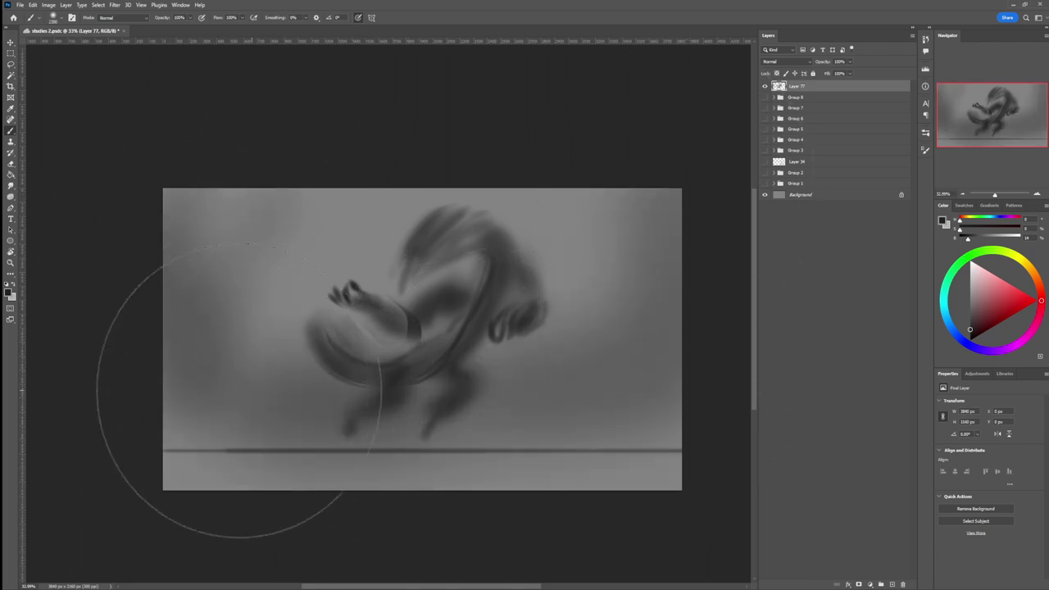
Paint a soft light grey cloud to the right of the creature, sweeping down beneath its hand, with a grey of about 62% brightness
{"action": "left_click", "coordinate": [566, 271], "text": "alt"}
{"action": "key", "text": "bracketleft"}
{"action": "key", "text": "bracketleft"}
{"action": "key", "text": "bracketleft"}
{"action": "key", "text": "bracketleft"}
{"action": "key", "text": "bracketleft"}
{"action": "key", "text": "bracketleft"}
{"action": "key", "text": "bracketleft"}
{"action": "key", "text": "bracketleft"}
{"action": "key", "text": "bracketleft"}
{"action": "key", "text": "bracketleft"}
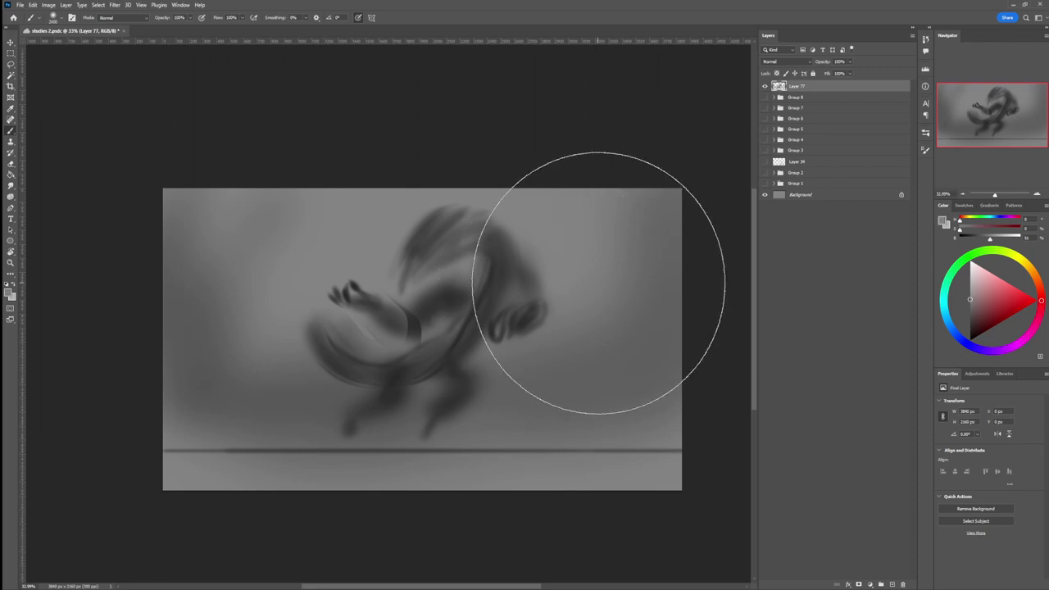
{"action": "mouse_move", "coordinate": [621, 295]}
{"action": "left_mouse_down"}
{"action": "mouse_move", "coordinate": [657, 262]}
{"action": "mouse_move", "coordinate": [585, 352]}
{"action": "left_mouse_up"}
{"action": "key", "text": "bracketleft"}
{"action": "key", "text": "bracketleft"}
{"action": "key", "text": "bracketleft"}
{"action": "key", "text": "bracketleft"}
{"action": "key", "text": "bracketleft"}
{"action": "left_click", "coordinate": [970, 292]}
{"action": "key", "text": "bracketright"}
{"action": "key", "text": "bracketright"}
{"action": "key", "text": "bracketright"}
{"action": "key", "text": "bracketright"}
{"action": "key", "text": "bracketright"}
{"action": "key", "text": "bracketright"}
{"action": "key", "text": "bracketright"}
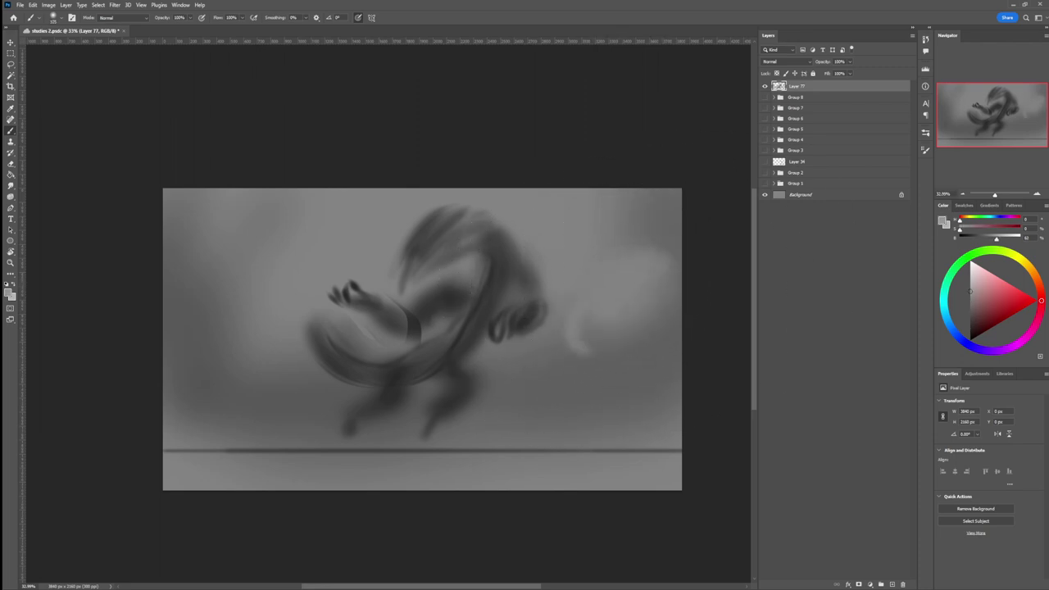
{"action": "mouse_move", "coordinate": [633, 287]}
{"action": "left_mouse_down"}
{"action": "mouse_move", "coordinate": [608, 340]}
{"action": "mouse_move", "coordinate": [550, 352]}
{"action": "mouse_move", "coordinate": [533, 385]}
{"action": "mouse_move", "coordinate": [549, 389]}
{"action": "left_mouse_up"}
{"action": "left_click_drag", "start_coordinate": [554, 346], "coordinate": [492, 368]}
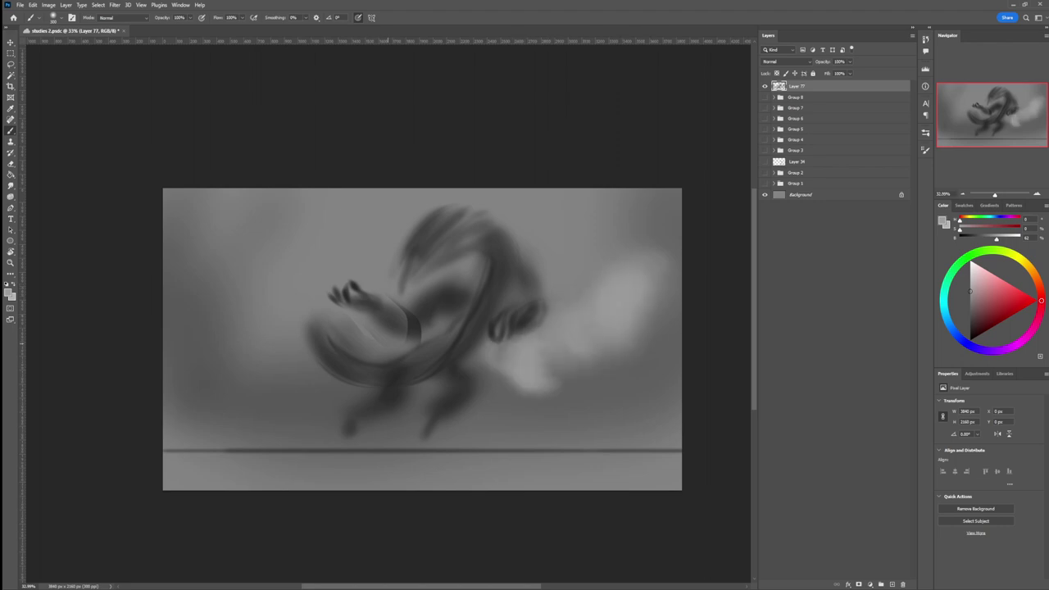
{"action": "mouse_move", "coordinate": [367, 335]}
{"action": "left_mouse_down"}
{"action": "mouse_move", "coordinate": [361, 295]}
{"action": "mouse_move", "coordinate": [320, 311]}
{"action": "left_mouse_up"}
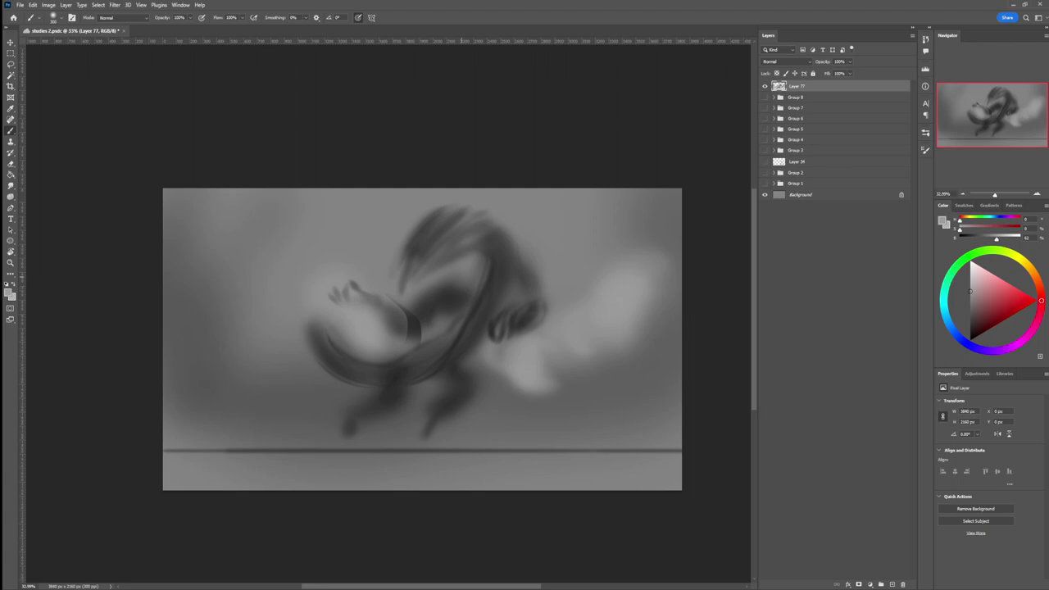
{"action": "key", "text": "ctrl+z"}
{"action": "key", "text": "ctrl+z"}
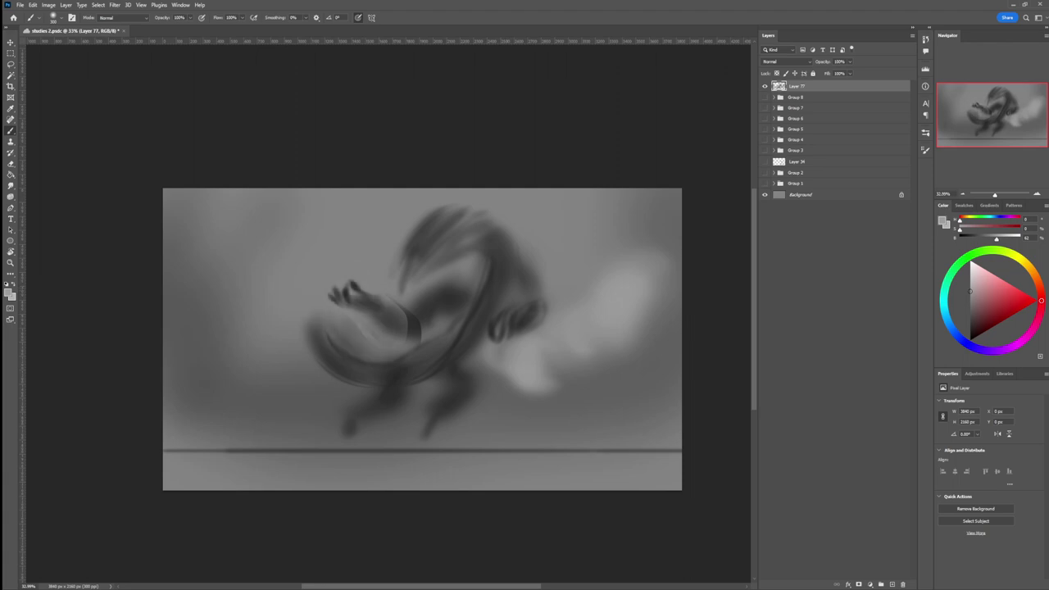
Add a new layer beneath the creature layer and paint a soft light cloud behind the raised hand, extending toward the left
{"action": "key", "text": "ctrl+shift+alt+n"}
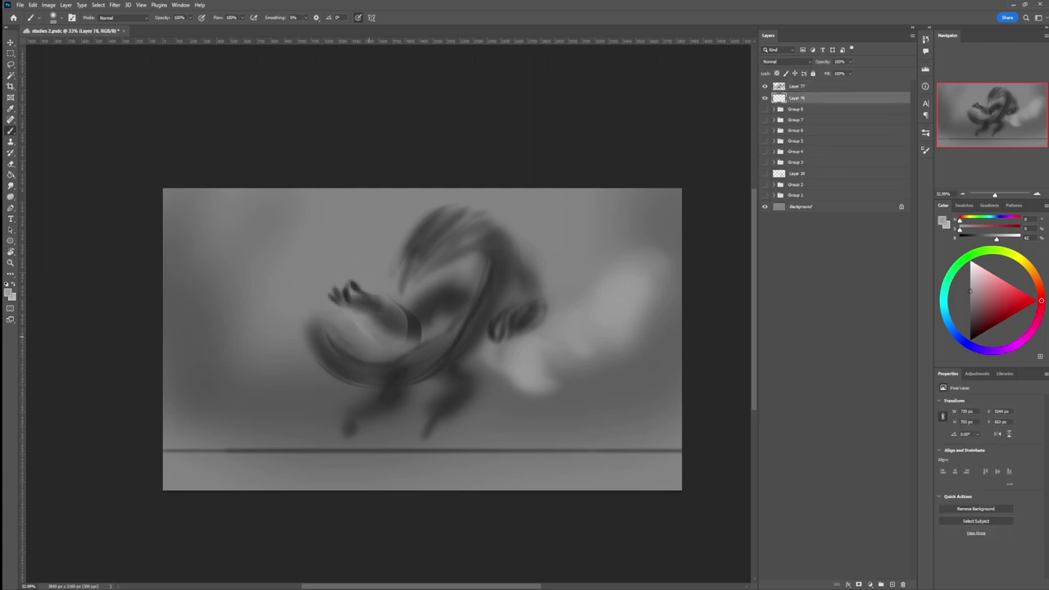
{"action": "mouse_move", "coordinate": [368, 335]}
{"action": "left_mouse_down"}
{"action": "mouse_move", "coordinate": [312, 321]}
{"action": "mouse_move", "coordinate": [308, 295]}
{"action": "mouse_move", "coordinate": [274, 279]}
{"action": "mouse_move", "coordinate": [219, 266]}
{"action": "left_mouse_up"}
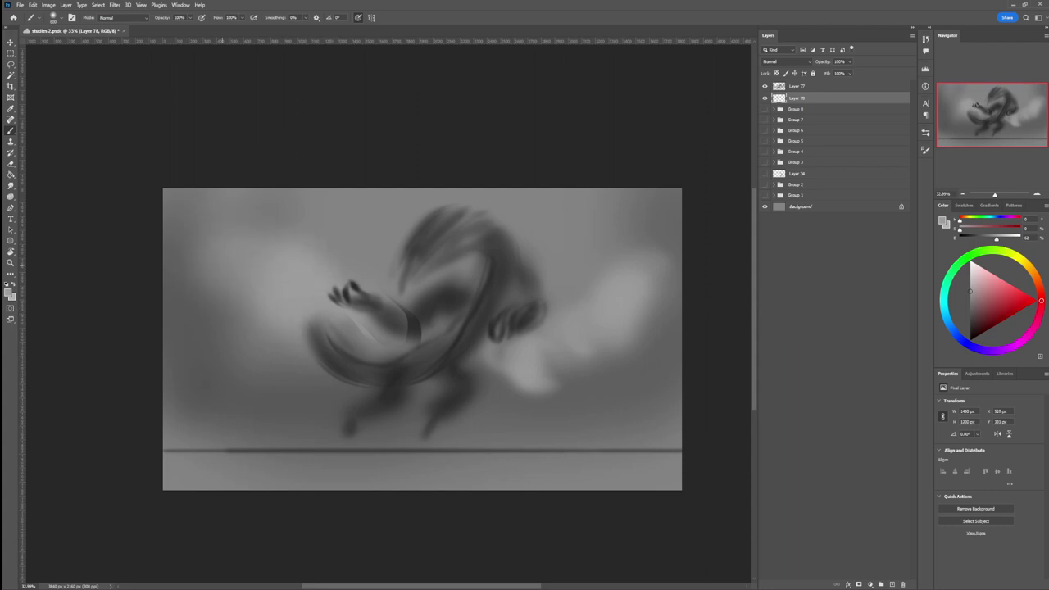
On Layer 77, paint a soft dark grey vertical patch in the background near the left edge of the canvas
{"action": "left_click", "coordinate": [797, 86]}
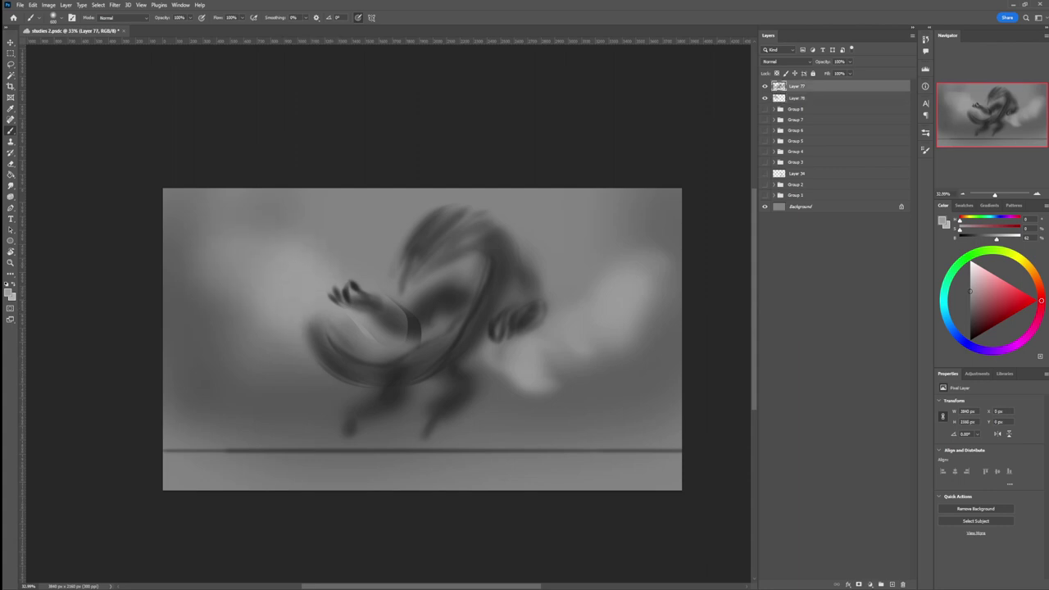
{"action": "left_click", "coordinate": [970, 314]}
{"action": "key", "text": "]"}
{"action": "key", "text": "]"}
{"action": "key", "text": "]"}
{"action": "key", "text": "]"}
{"action": "key", "text": "]"}
{"action": "key", "text": "]"}
{"action": "mouse_move", "coordinate": [207, 283]}
{"action": "left_mouse_down"}
{"action": "mouse_move", "coordinate": [216, 329]}
{"action": "mouse_move", "coordinate": [196, 377]}
{"action": "left_mouse_up"}
Using a darker grey of 23% brightness, extend the left background mass with short soft strokes sloping down toward the creature's tail
{"action": "left_click", "coordinate": [970, 322]}
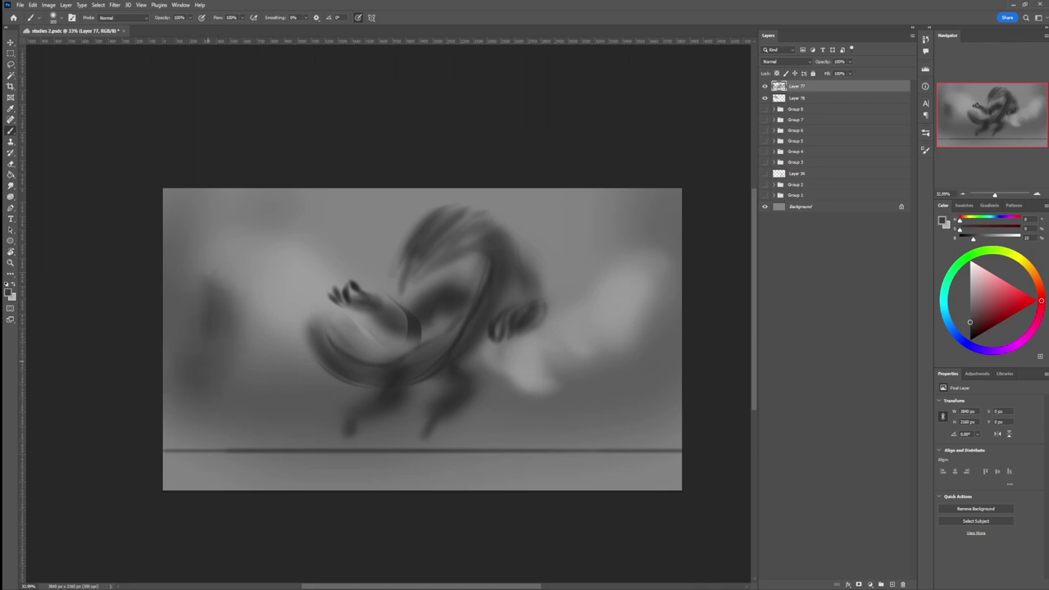
{"action": "mouse_move", "coordinate": [229, 305]}
{"action": "left_mouse_down"}
{"action": "mouse_move", "coordinate": [244, 345]}
{"action": "mouse_move", "coordinate": [270, 344]}
{"action": "mouse_move", "coordinate": [274, 393]}
{"action": "left_mouse_up"}
{"action": "left_click_drag", "start_coordinate": [246, 321], "coordinate": [270, 347]}
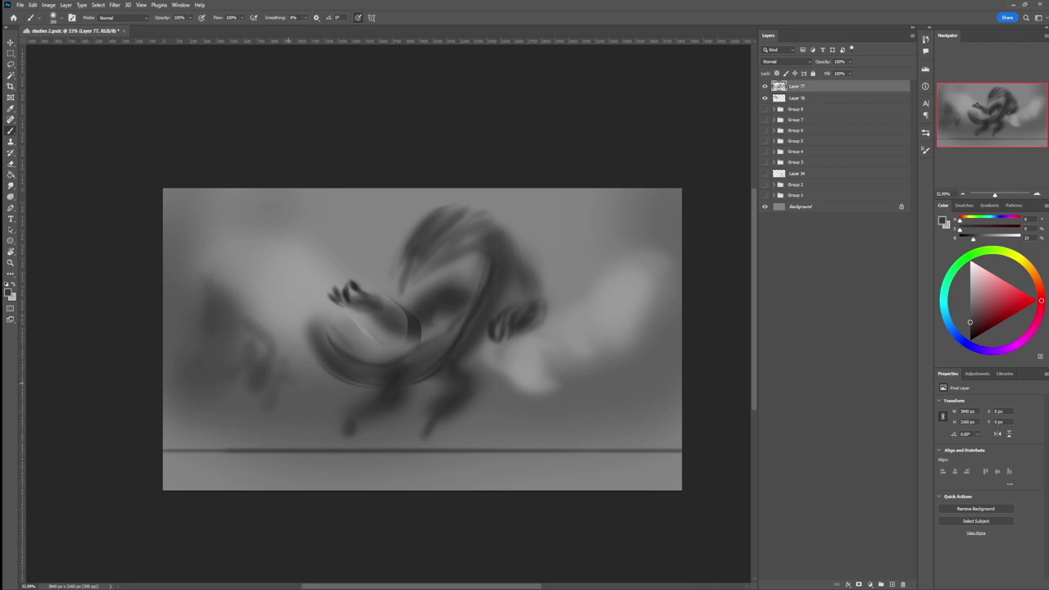
{"action": "left_click_drag", "start_coordinate": [283, 385], "coordinate": [298, 409]}
{"action": "left_click_drag", "start_coordinate": [319, 370], "coordinate": [320, 398]}
{"action": "left_click_drag", "start_coordinate": [258, 392], "coordinate": [247, 413]}
{"action": "mouse_move", "coordinate": [231, 382]}
{"action": "left_mouse_down"}
{"action": "mouse_move", "coordinate": [203, 412]}
{"action": "mouse_move", "coordinate": [173, 383]}
{"action": "left_mouse_up"}
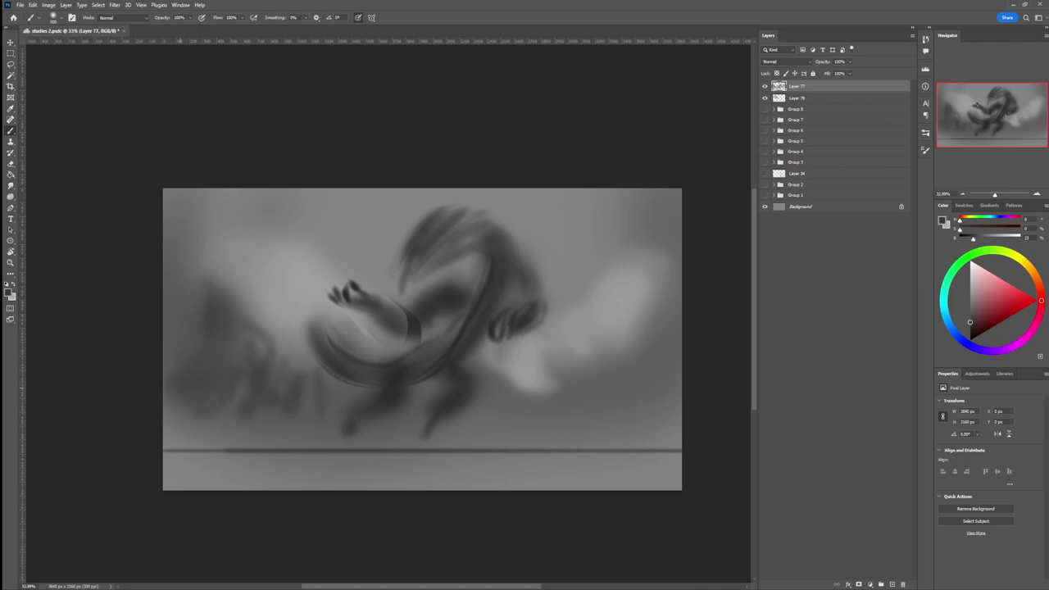
Paint rounded, billowing dark shapes over the left background mass, raising its top and defining a curved lobe beside the tail
{"action": "left_click_drag", "start_coordinate": [172, 283], "coordinate": [219, 298]}
{"action": "left_click_drag", "start_coordinate": [190, 264], "coordinate": [228, 302]}
{"action": "key", "text": "bracketleft"}
{"action": "key", "text": "bracketleft"}
{"action": "key", "text": "bracketleft"}
{"action": "left_click_drag", "start_coordinate": [167, 238], "coordinate": [216, 265]}
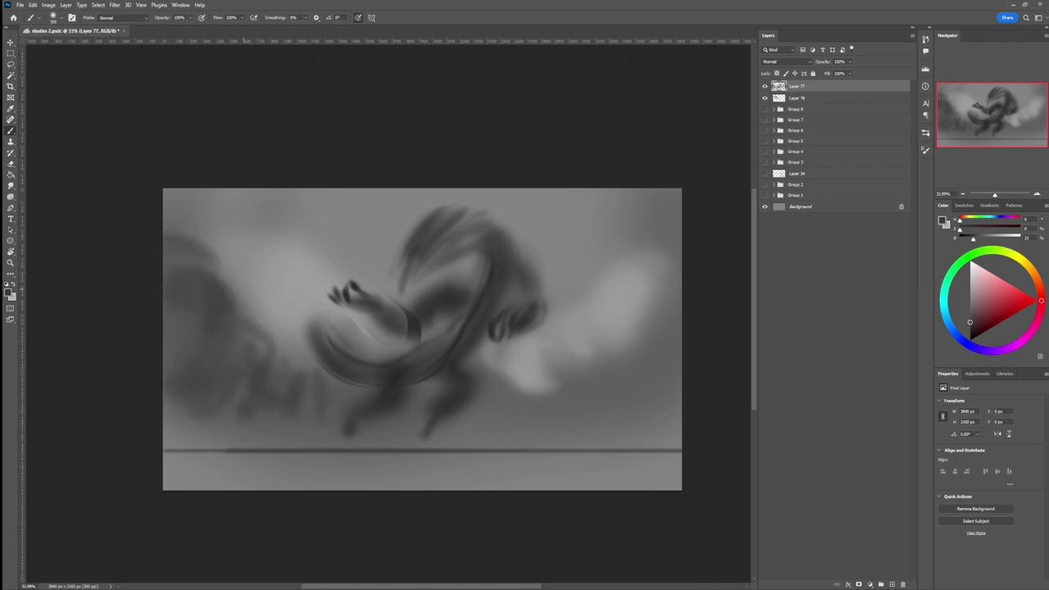
{"action": "mouse_move", "coordinate": [246, 299]}
{"action": "left_mouse_down"}
{"action": "mouse_move", "coordinate": [289, 351]}
{"action": "mouse_move", "coordinate": [282, 339]}
{"action": "left_mouse_up"}
{"action": "mouse_move", "coordinate": [274, 324]}
{"action": "left_mouse_down"}
{"action": "mouse_move", "coordinate": [274, 364]}
{"action": "mouse_move", "coordinate": [252, 345]}
{"action": "left_mouse_up"}
{"action": "left_click_drag", "start_coordinate": [174, 423], "coordinate": [206, 436]}
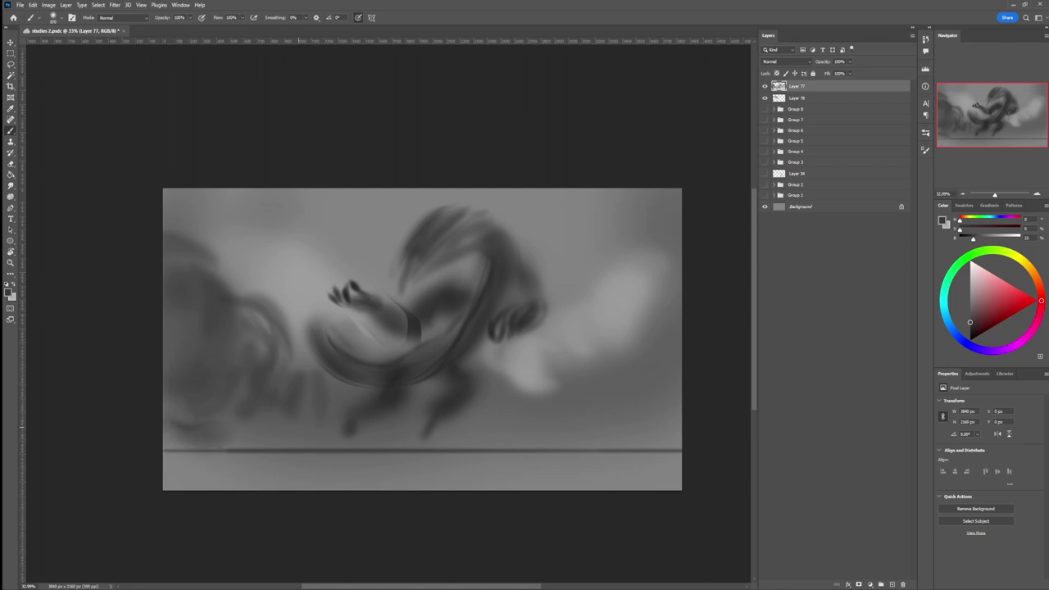
Block in a dark cliff at the canvas's lower left edge with near-black strokes running down to the ground line
{"action": "mouse_move", "coordinate": [156, 377]}
{"action": "left_mouse_down"}
{"action": "mouse_move", "coordinate": [180, 379]}
{"action": "mouse_move", "coordinate": [177, 396]}
{"action": "mouse_move", "coordinate": [163, 393]}
{"action": "left_mouse_up"}
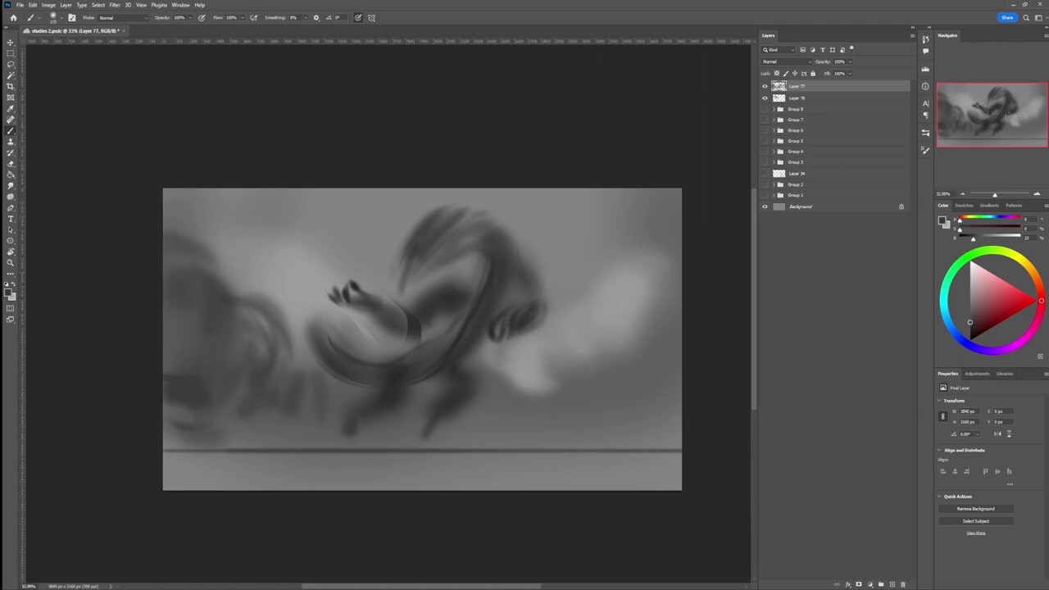
{"action": "left_click_drag", "start_coordinate": [970, 322], "coordinate": [970, 331]}
{"action": "mouse_move", "coordinate": [192, 386]}
{"action": "left_mouse_down"}
{"action": "mouse_move", "coordinate": [178, 380]}
{"action": "mouse_move", "coordinate": [165, 405]}
{"action": "mouse_move", "coordinate": [206, 399]}
{"action": "mouse_move", "coordinate": [166, 405]}
{"action": "mouse_move", "coordinate": [236, 418]}
{"action": "mouse_move", "coordinate": [243, 433]}
{"action": "mouse_move", "coordinate": [216, 431]}
{"action": "mouse_move", "coordinate": [182, 451]}
{"action": "left_mouse_up"}
{"action": "mouse_move", "coordinate": [163, 421]}
{"action": "left_mouse_down"}
{"action": "mouse_move", "coordinate": [172, 454]}
{"action": "mouse_move", "coordinate": [182, 453]}
{"action": "left_mouse_up"}
{"action": "mouse_move", "coordinate": [185, 414]}
{"action": "left_mouse_down"}
{"action": "mouse_move", "coordinate": [206, 444]}
{"action": "mouse_move", "coordinate": [222, 444]}
{"action": "left_mouse_up"}
{"action": "left_click_drag", "start_coordinate": [227, 432], "coordinate": [249, 457]}
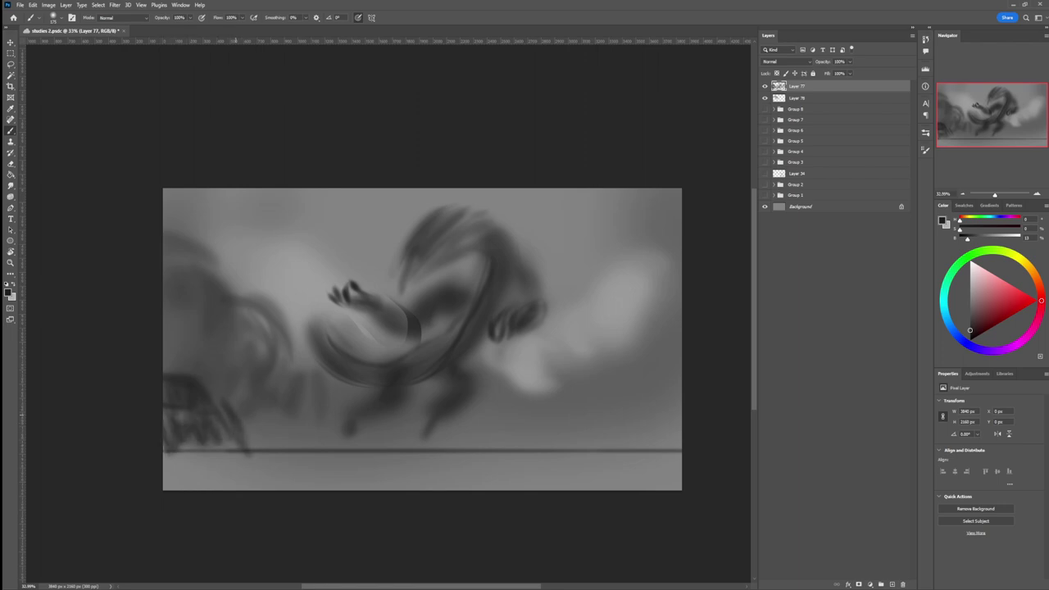
Fill the lower-left cliff with dense dark vertical streaks down to the ground line
{"action": "mouse_move", "coordinate": [162, 409]}
{"action": "left_mouse_down"}
{"action": "mouse_move", "coordinate": [220, 412]}
{"action": "mouse_move", "coordinate": [165, 382]}
{"action": "mouse_move", "coordinate": [226, 408]}
{"action": "mouse_move", "coordinate": [232, 457]}
{"action": "left_mouse_up"}
{"action": "mouse_move", "coordinate": [206, 435]}
{"action": "left_mouse_down"}
{"action": "mouse_move", "coordinate": [213, 453]}
{"action": "mouse_move", "coordinate": [203, 457]}
{"action": "left_mouse_up"}
{"action": "mouse_move", "coordinate": [178, 441]}
{"action": "left_mouse_down"}
{"action": "mouse_move", "coordinate": [193, 459]}
{"action": "mouse_move", "coordinate": [185, 456]}
{"action": "left_mouse_up"}
{"action": "left_click_drag", "start_coordinate": [201, 448], "coordinate": [241, 452]}
{"action": "mouse_move", "coordinate": [218, 422]}
{"action": "left_mouse_down"}
{"action": "mouse_move", "coordinate": [233, 436]}
{"action": "mouse_move", "coordinate": [224, 457]}
{"action": "mouse_move", "coordinate": [185, 462]}
{"action": "left_mouse_up"}
{"action": "left_click_drag", "start_coordinate": [241, 432], "coordinate": [243, 448]}
{"action": "mouse_move", "coordinate": [213, 451]}
{"action": "left_mouse_down"}
{"action": "mouse_move", "coordinate": [220, 457]}
{"action": "mouse_move", "coordinate": [166, 472]}
{"action": "left_mouse_up"}
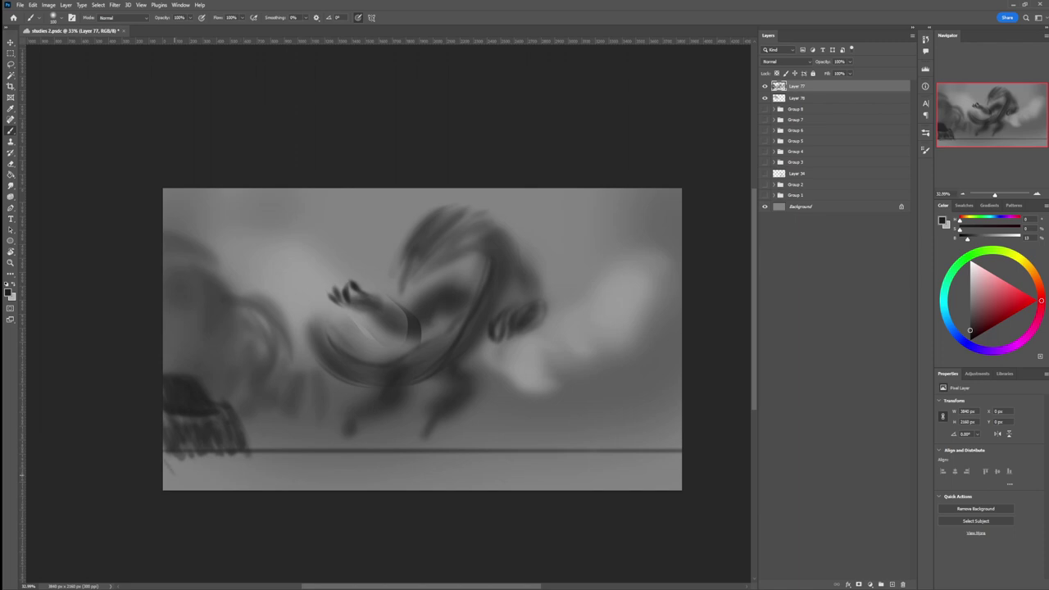
Sample a light grey from the cloud and paint a pale ledge across the cliff along the ground line
{"action": "left_click", "coordinate": [288, 267], "text": "alt"}
{"action": "mouse_move", "coordinate": [169, 443]}
{"action": "left_mouse_down"}
{"action": "mouse_move", "coordinate": [234, 448]}
{"action": "mouse_move", "coordinate": [191, 443]}
{"action": "left_mouse_up"}
{"action": "mouse_move", "coordinate": [185, 444]}
{"action": "left_mouse_down"}
{"action": "mouse_move", "coordinate": [266, 445]}
{"action": "mouse_move", "coordinate": [249, 442]}
{"action": "left_mouse_up"}
{"action": "mouse_move", "coordinate": [165, 448]}
{"action": "left_mouse_down"}
{"action": "mouse_move", "coordinate": [282, 448]}
{"action": "mouse_move", "coordinate": [268, 490]}
{"action": "left_mouse_up"}
Sample the cliff's dark tone and paint slanted vertical streaks from the pale ledge down to the canvas's bottom edge
{"action": "left_click", "coordinate": [215, 416], "text": "alt"}
{"action": "left_click", "coordinate": [197, 403], "text": "alt"}
{"action": "mouse_move", "coordinate": [266, 442]}
{"action": "left_mouse_down"}
{"action": "mouse_move", "coordinate": [259, 490]}
{"action": "mouse_move", "coordinate": [237, 491]}
{"action": "left_mouse_up"}
{"action": "left_click_drag", "start_coordinate": [242, 455], "coordinate": [233, 492]}
{"action": "left_click_drag", "start_coordinate": [237, 452], "coordinate": [223, 490]}
{"action": "left_click_drag", "start_coordinate": [226, 443], "coordinate": [213, 490]}
{"action": "left_click_drag", "start_coordinate": [222, 462], "coordinate": [202, 491]}
{"action": "mouse_move", "coordinate": [211, 452]}
{"action": "left_mouse_down"}
{"action": "mouse_move", "coordinate": [195, 492]}
{"action": "mouse_move", "coordinate": [179, 492]}
{"action": "left_mouse_up"}
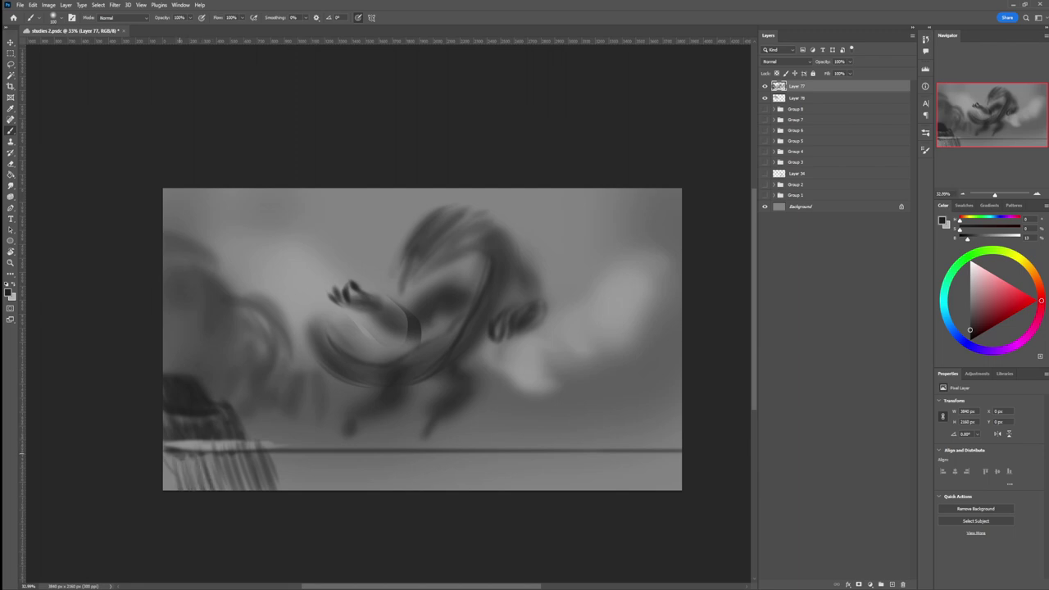
{"action": "left_click_drag", "start_coordinate": [174, 442], "coordinate": [167, 492]}
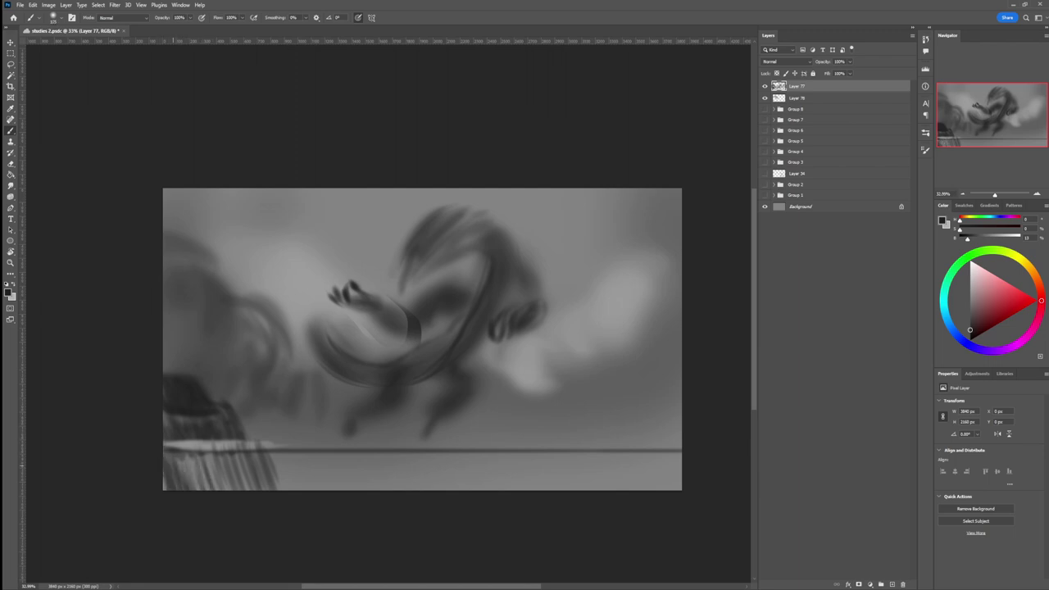
Darken the lower cliff face and widen its right side with more streaks below the ledge
{"action": "mouse_move", "coordinate": [206, 455]}
{"action": "left_mouse_down"}
{"action": "mouse_move", "coordinate": [195, 491]}
{"action": "mouse_move", "coordinate": [215, 490]}
{"action": "left_mouse_up"}
{"action": "mouse_move", "coordinate": [247, 452]}
{"action": "left_mouse_down"}
{"action": "mouse_move", "coordinate": [234, 491]}
{"action": "mouse_move", "coordinate": [275, 492]}
{"action": "left_mouse_up"}
{"action": "mouse_move", "coordinate": [291, 447]}
{"action": "left_mouse_down"}
{"action": "mouse_move", "coordinate": [278, 490]}
{"action": "mouse_move", "coordinate": [275, 480]}
{"action": "left_mouse_up"}
{"action": "left_click_drag", "start_coordinate": [293, 477], "coordinate": [286, 490]}
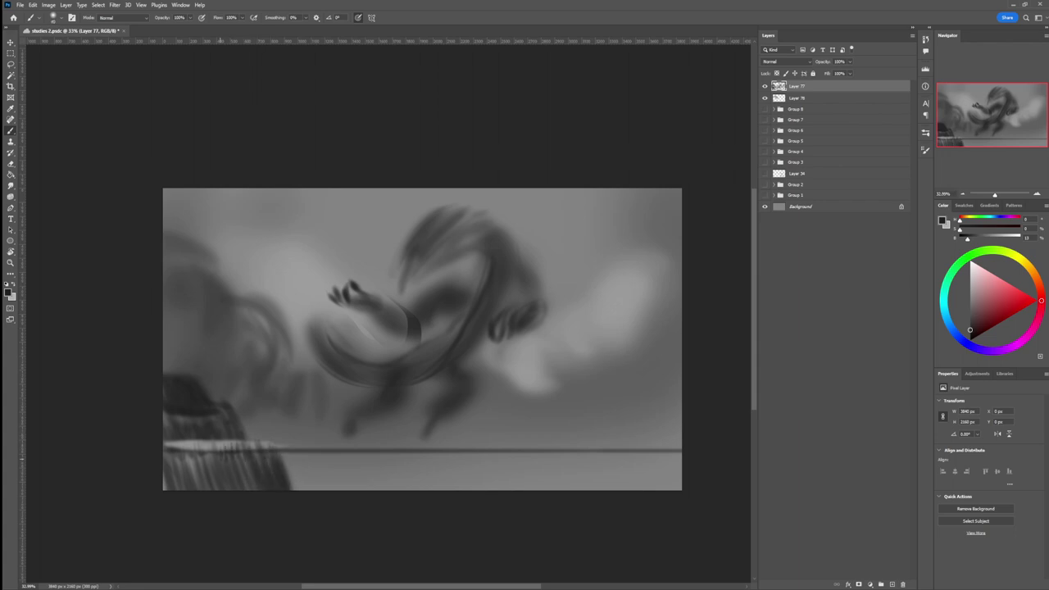
{"action": "left_click_drag", "start_coordinate": [190, 453], "coordinate": [186, 464]}
Switch to a harder-edged brush and paint a dark boulder in the foreground just right of the cliff
{"action": "key", "text": "z"}
{"action": "left_click_drag", "start_coordinate": [422, 375], "coordinate": [400, 377]}
{"action": "left_click_drag", "start_coordinate": [522, 349], "coordinate": [529, 352]}
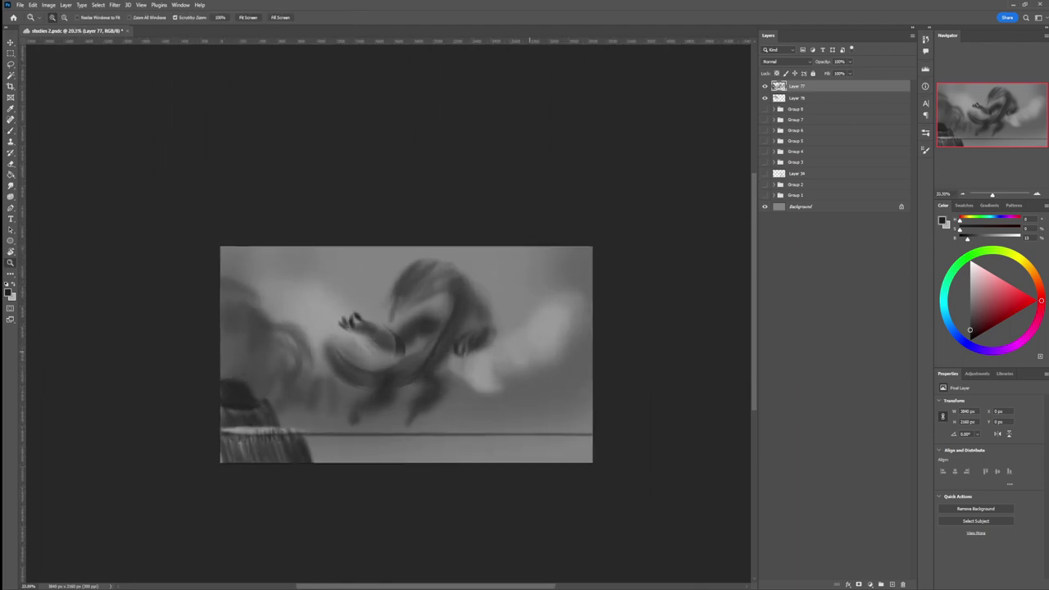
{"action": "left_click_drag", "start_coordinate": [406, 385], "coordinate": [426, 385]}
{"action": "key", "text": "b"}
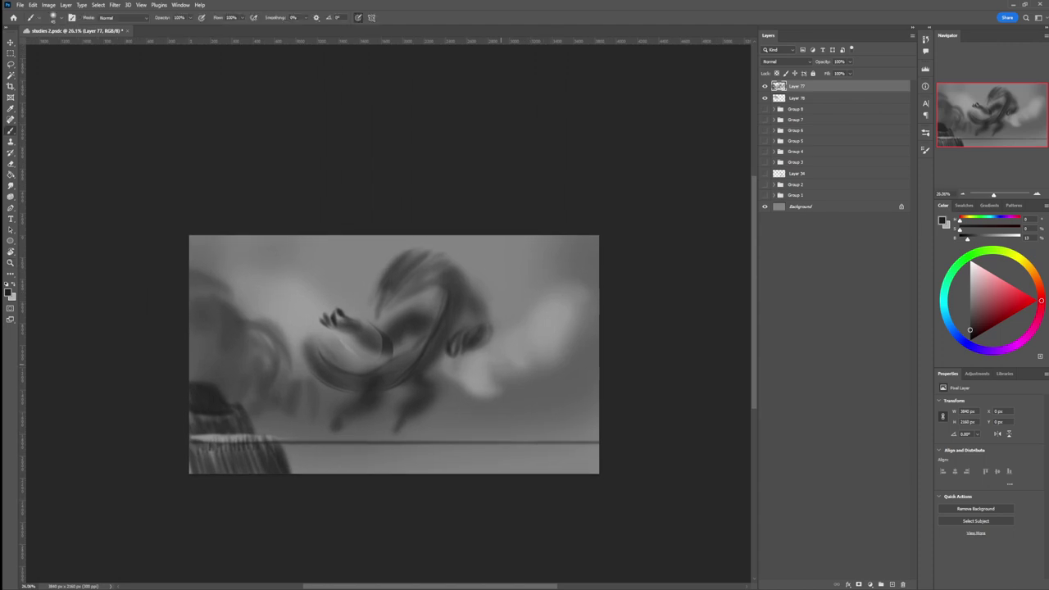
{"action": "key", "text": "."}
{"action": "mouse_move", "coordinate": [314, 474]}
{"action": "left_mouse_down"}
{"action": "mouse_move", "coordinate": [315, 456]}
{"action": "mouse_move", "coordinate": [337, 460]}
{"action": "mouse_move", "coordinate": [326, 445]}
{"action": "mouse_move", "coordinate": [343, 455]}
{"action": "mouse_move", "coordinate": [338, 445]}
{"action": "mouse_move", "coordinate": [345, 462]}
{"action": "mouse_move", "coordinate": [354, 455]}
{"action": "mouse_move", "coordinate": [340, 474]}
{"action": "mouse_move", "coordinate": [320, 468]}
{"action": "mouse_move", "coordinate": [356, 473]}
{"action": "mouse_move", "coordinate": [351, 461]}
{"action": "left_mouse_up"}
{"action": "left_click_drag", "start_coordinate": [335, 461], "coordinate": [315, 459]}
{"action": "left_click_drag", "start_coordinate": [322, 470], "coordinate": [334, 461]}
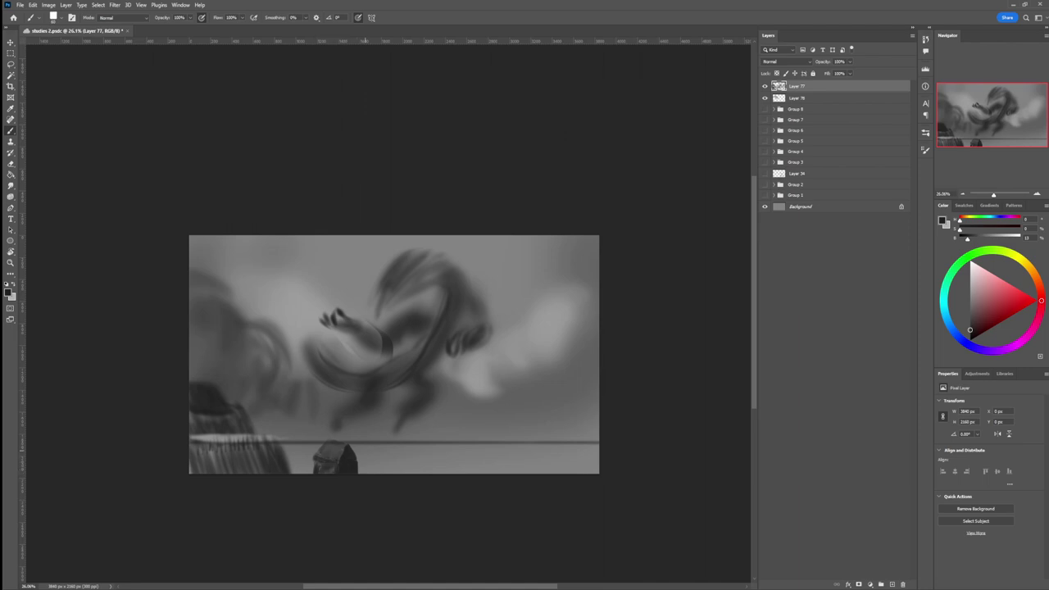
Paint jagged dark rocks in the canvas's lower right corner and a lighter grey block-shaped rock beside them
{"action": "mouse_move", "coordinate": [465, 472]}
{"action": "left_mouse_down"}
{"action": "mouse_move", "coordinate": [510, 469]}
{"action": "mouse_move", "coordinate": [486, 452]}
{"action": "mouse_move", "coordinate": [498, 443]}
{"action": "mouse_move", "coordinate": [516, 459]}
{"action": "mouse_move", "coordinate": [541, 439]}
{"action": "mouse_move", "coordinate": [557, 452]}
{"action": "mouse_move", "coordinate": [505, 470]}
{"action": "mouse_move", "coordinate": [511, 463]}
{"action": "left_mouse_up"}
{"action": "mouse_move", "coordinate": [529, 470]}
{"action": "left_mouse_down"}
{"action": "mouse_move", "coordinate": [564, 456]}
{"action": "mouse_move", "coordinate": [579, 408]}
{"action": "mouse_move", "coordinate": [596, 401]}
{"action": "mouse_move", "coordinate": [567, 466]}
{"action": "mouse_move", "coordinate": [589, 449]}
{"action": "mouse_move", "coordinate": [548, 465]}
{"action": "mouse_move", "coordinate": [592, 472]}
{"action": "left_mouse_up"}
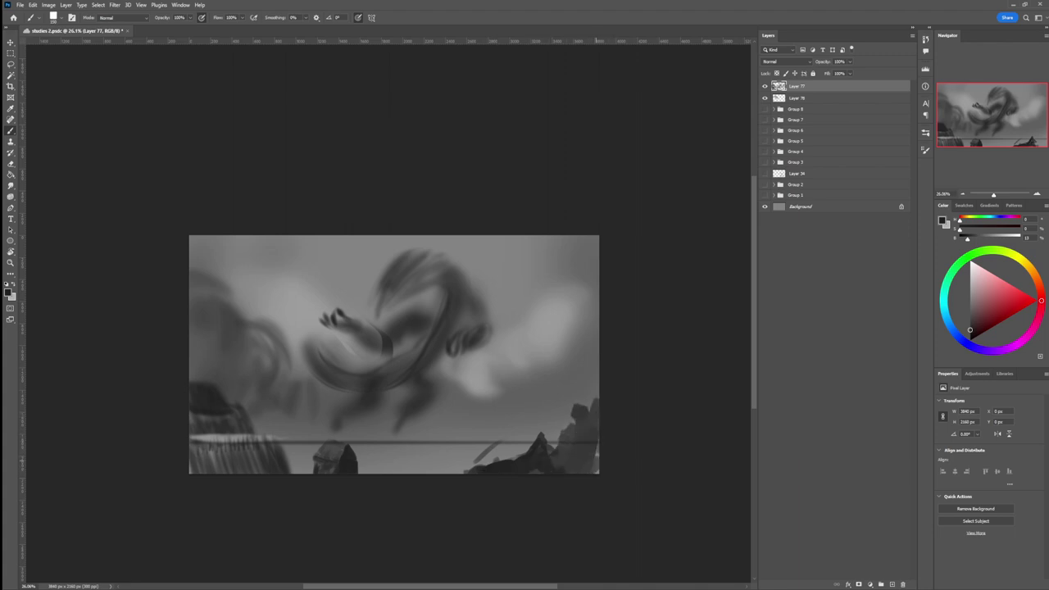
{"action": "left_click", "coordinate": [583, 446], "text": "alt"}
{"action": "mouse_move", "coordinate": [488, 455]}
{"action": "left_mouse_down"}
{"action": "mouse_move", "coordinate": [490, 442]}
{"action": "mouse_move", "coordinate": [508, 437]}
{"action": "mouse_move", "coordinate": [484, 448]}
{"action": "mouse_move", "coordinate": [506, 445]}
{"action": "mouse_move", "coordinate": [502, 456]}
{"action": "mouse_move", "coordinate": [495, 442]}
{"action": "mouse_move", "coordinate": [506, 443]}
{"action": "left_mouse_up"}
{"action": "left_click", "coordinate": [541, 425], "text": "alt"}
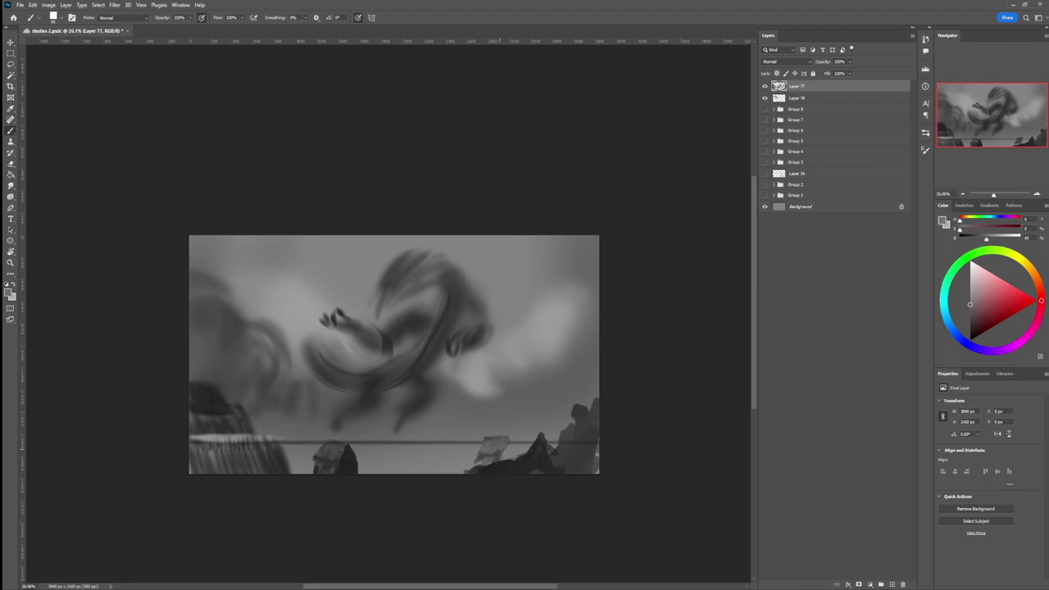
Paint light grey water strokes between the foreground rocks, and sample a dark rock tone with a smaller brush for their details
{"action": "left_click", "coordinate": [482, 383], "text": "alt"}
{"action": "mouse_move", "coordinate": [436, 452]}
{"action": "left_mouse_down"}
{"action": "mouse_move", "coordinate": [380, 453]}
{"action": "mouse_move", "coordinate": [421, 470]}
{"action": "mouse_move", "coordinate": [352, 446]}
{"action": "mouse_move", "coordinate": [309, 451]}
{"action": "mouse_move", "coordinate": [295, 471]}
{"action": "mouse_move", "coordinate": [301, 458]}
{"action": "left_mouse_up"}
{"action": "left_click_drag", "start_coordinate": [293, 449], "coordinate": [324, 446]}
{"action": "mouse_move", "coordinate": [392, 452]}
{"action": "left_mouse_down"}
{"action": "mouse_move", "coordinate": [557, 442]}
{"action": "mouse_move", "coordinate": [508, 450]}
{"action": "mouse_move", "coordinate": [512, 441]}
{"action": "mouse_move", "coordinate": [513, 457]}
{"action": "mouse_move", "coordinate": [420, 451]}
{"action": "left_mouse_up"}
{"action": "left_click", "coordinate": [508, 464], "text": "alt"}
{"action": "key", "text": "["}
{"action": "key", "text": "["}
{"action": "key", "text": "["}
{"action": "key", "text": "["}
{"action": "key", "text": "["}
Add a new top layer and draw the curved lower edge of the creature's upper beak with a fine black line
{"action": "key", "text": "z"}
{"action": "left_click_drag", "start_coordinate": [525, 467], "coordinate": [543, 468]}
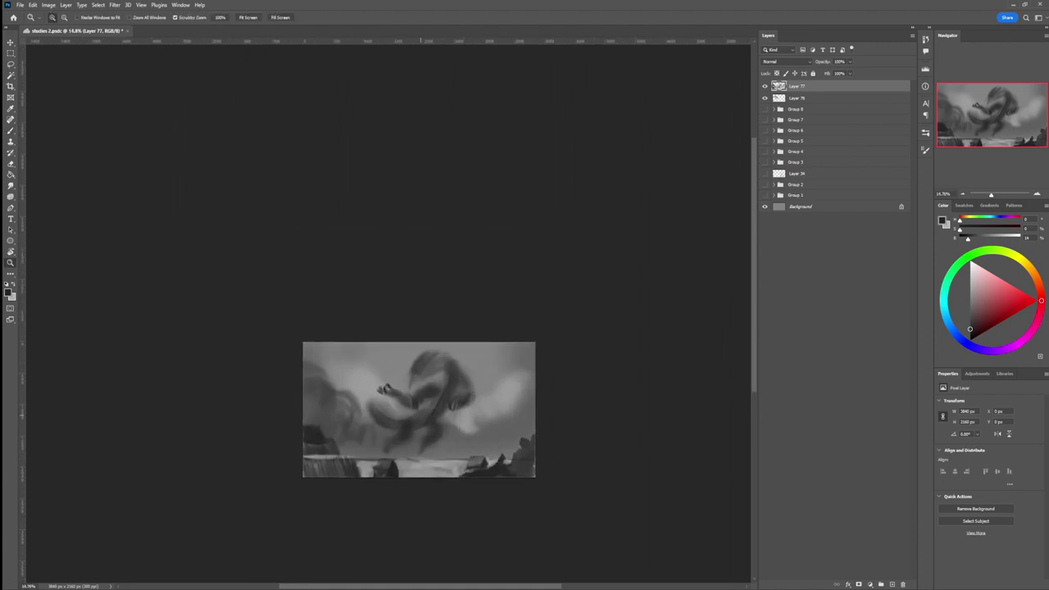
{"action": "left_click_drag", "start_coordinate": [422, 479], "coordinate": [443, 479]}
{"action": "left_click_drag", "start_coordinate": [437, 407], "coordinate": [475, 403]}
{"action": "key", "text": "ctrl+shift+alt+n"}
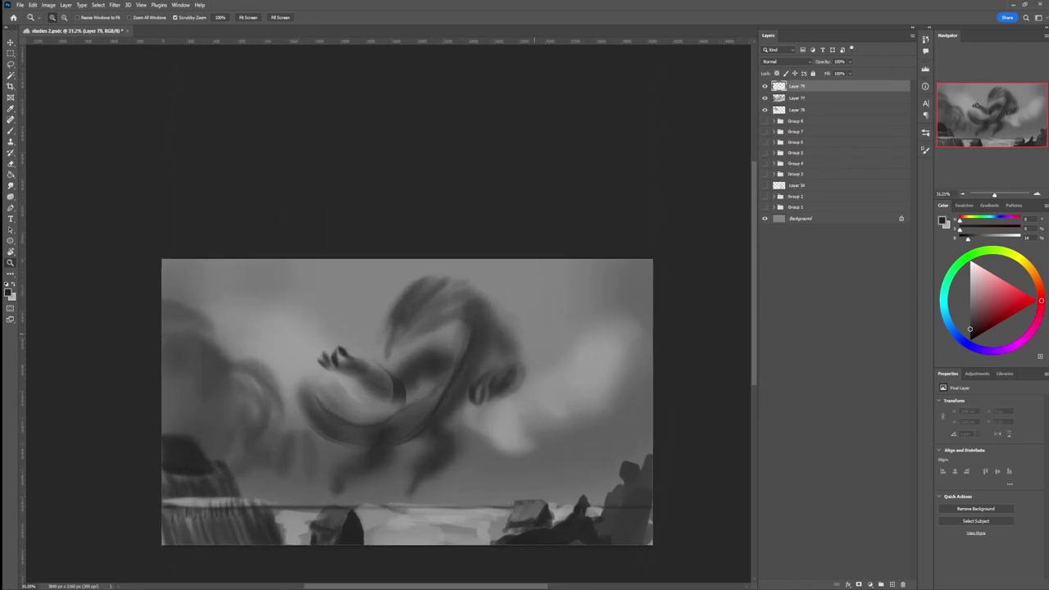
{"action": "key", "text": "d"}
{"action": "key", "text": "b"}
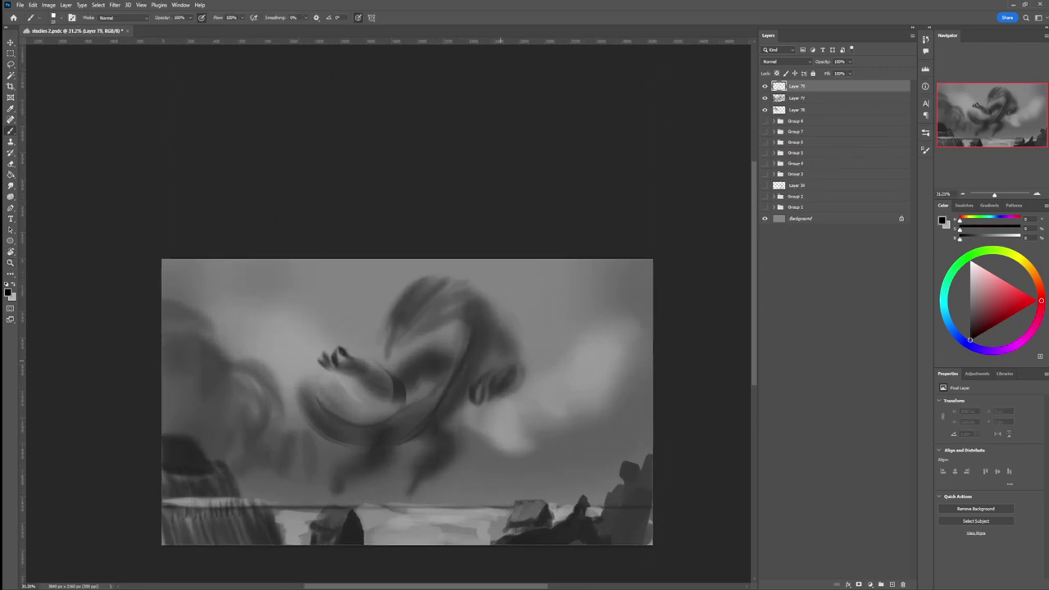
{"action": "key", "text": "bracketright"}
{"action": "key", "text": "bracketright"}
{"action": "mouse_move", "coordinate": [407, 334]}
{"action": "left_mouse_down"}
{"action": "mouse_move", "coordinate": [392, 358]}
{"action": "mouse_move", "coordinate": [449, 322]}
{"action": "left_mouse_up"}
{"action": "key", "text": "ctrl+z"}
{"action": "left_click_drag", "start_coordinate": [391, 362], "coordinate": [403, 348]}
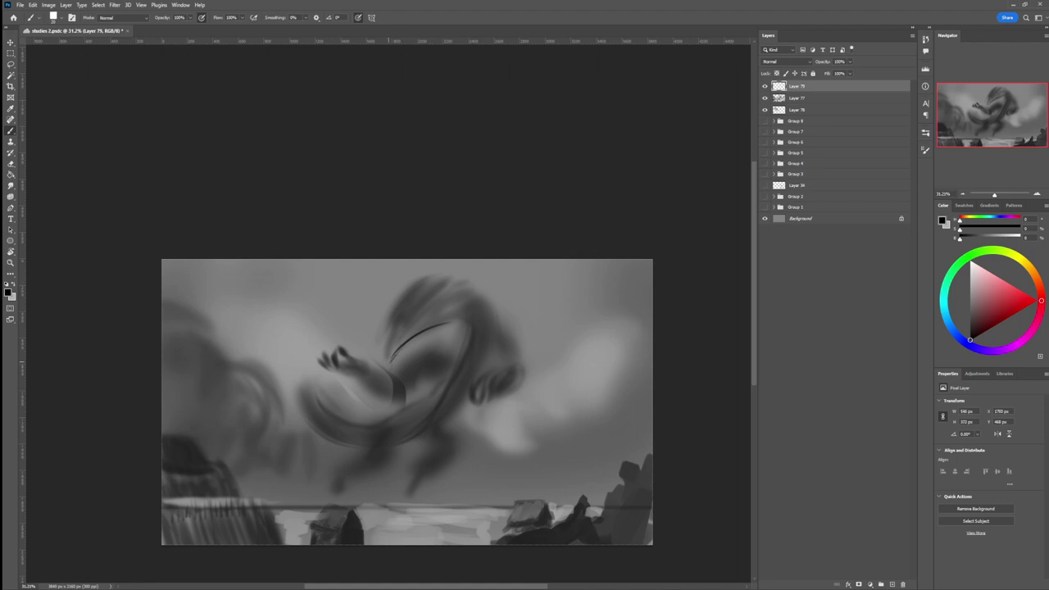
Outline the front and top of the creature's beak in black and add the nostril detail
{"action": "left_click_drag", "start_coordinate": [390, 340], "coordinate": [387, 364]}
{"action": "key", "text": "bracketleft"}
{"action": "mouse_move", "coordinate": [401, 299]}
{"action": "left_mouse_down"}
{"action": "mouse_move", "coordinate": [392, 317]}
{"action": "mouse_move", "coordinate": [417, 283]}
{"action": "mouse_move", "coordinate": [413, 291]}
{"action": "mouse_move", "coordinate": [450, 274]}
{"action": "mouse_move", "coordinate": [435, 292]}
{"action": "mouse_move", "coordinate": [458, 274]}
{"action": "left_mouse_up"}
{"action": "key", "text": "bracketright"}
{"action": "key", "text": "bracketright"}
{"action": "key", "text": "bracketright"}
{"action": "key", "text": "bracketright"}
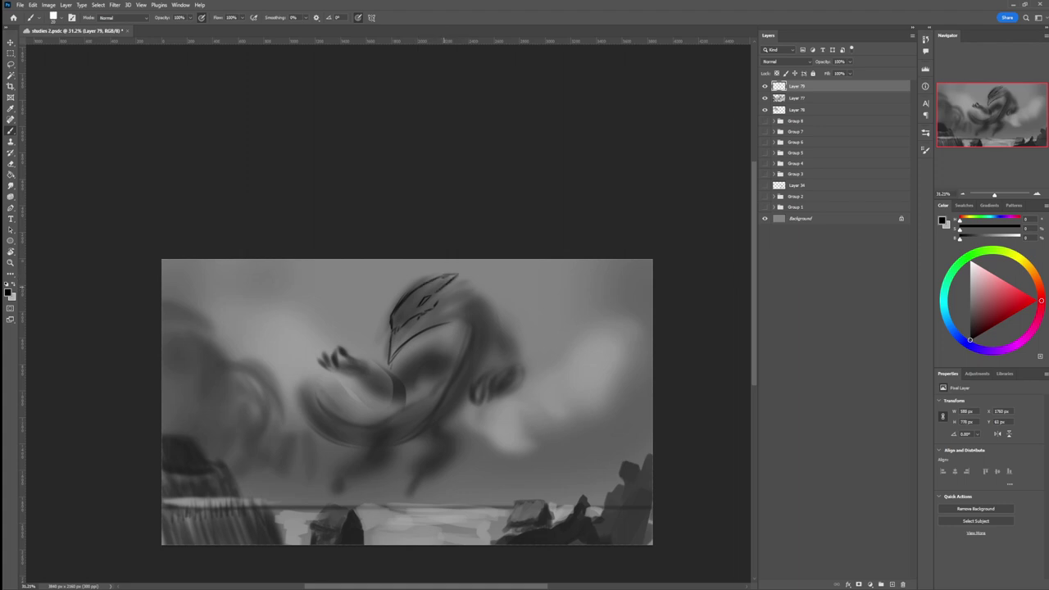
Draw the creature's pointed crest, brow and round eye in black, and trim the crest's tip with the eraser
{"action": "mouse_move", "coordinate": [446, 283]}
{"action": "left_mouse_down"}
{"action": "mouse_move", "coordinate": [477, 298]}
{"action": "mouse_move", "coordinate": [442, 287]}
{"action": "mouse_move", "coordinate": [464, 271]}
{"action": "mouse_move", "coordinate": [442, 285]}
{"action": "left_mouse_up"}
{"action": "key", "text": "e"}
{"action": "key", "text": "b"}
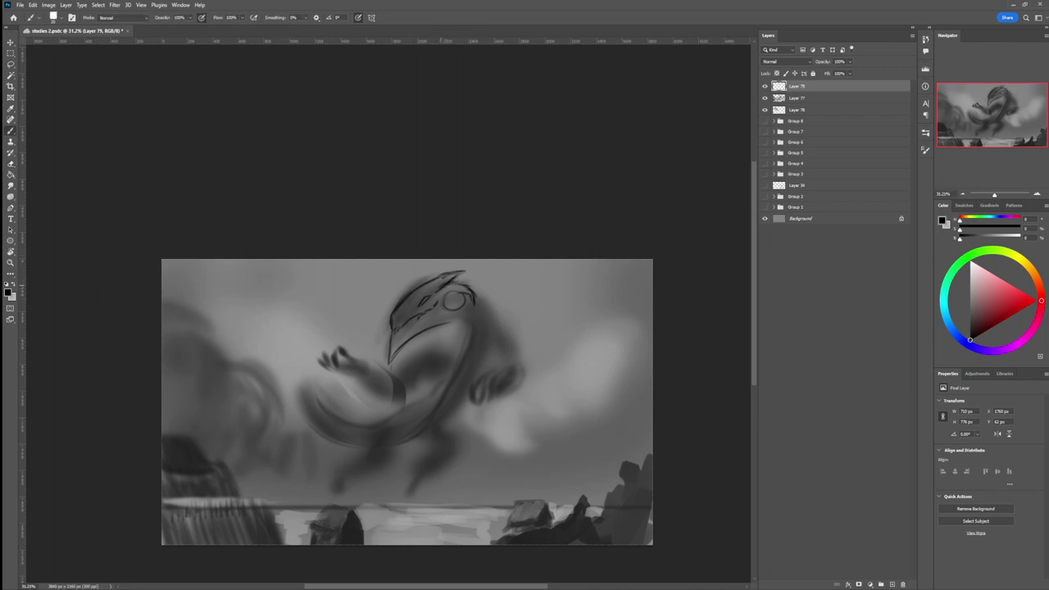
{"action": "key", "text": "e"}
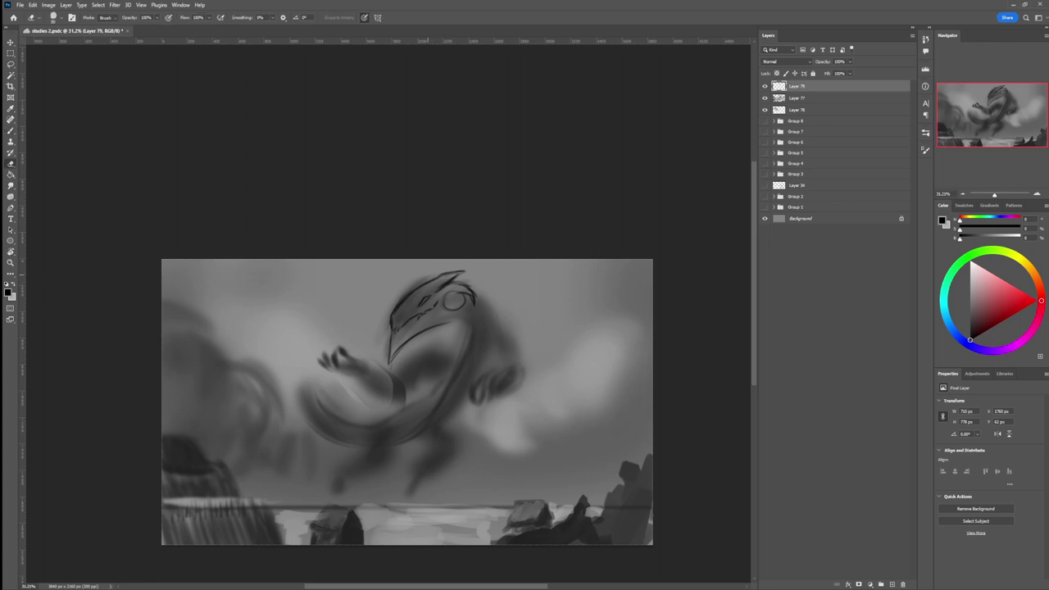
{"action": "left_click_drag", "start_coordinate": [465, 271], "coordinate": [454, 272]}
{"action": "key", "text": "b"}
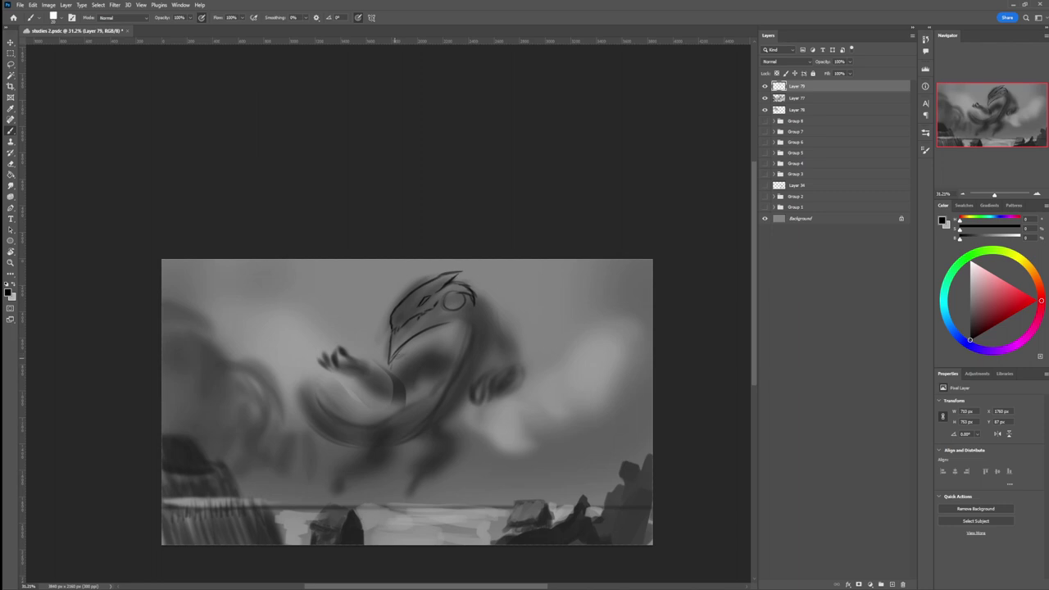
Draw the open mouth's inner line and the long curve of the lower jaw, thinning the jaw line with the eraser
{"action": "mouse_move", "coordinate": [396, 358]}
{"action": "left_mouse_down"}
{"action": "mouse_move", "coordinate": [460, 334]}
{"action": "mouse_move", "coordinate": [456, 374]}
{"action": "left_mouse_up"}
{"action": "left_click_drag", "start_coordinate": [456, 337], "coordinate": [447, 394]}
{"action": "left_click_drag", "start_coordinate": [460, 371], "coordinate": [431, 428]}
{"action": "key", "text": "e"}
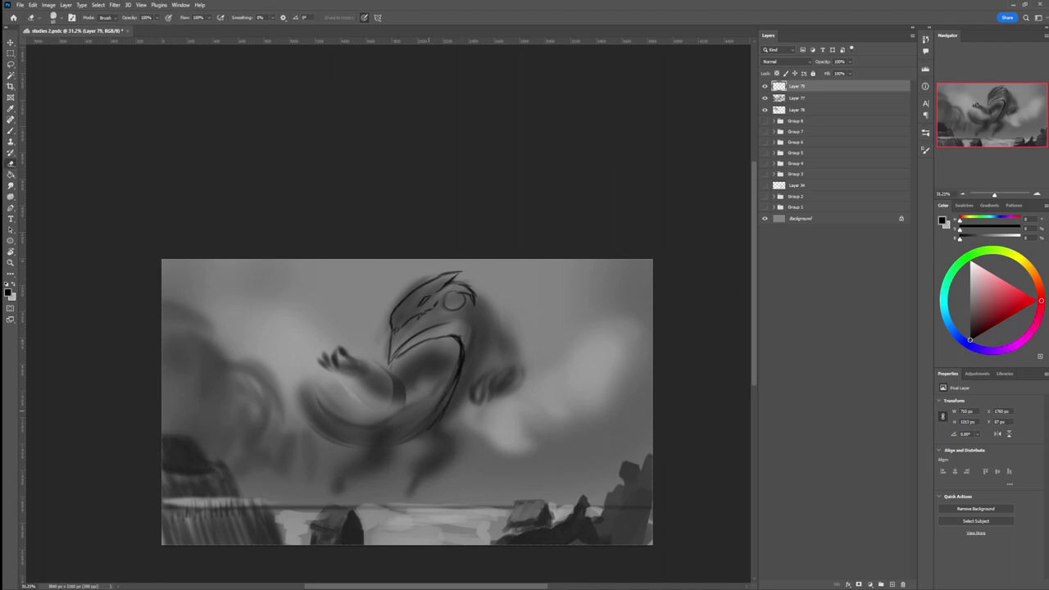
{"action": "mouse_move", "coordinate": [460, 369]}
{"action": "left_mouse_down"}
{"action": "mouse_move", "coordinate": [460, 342]}
{"action": "mouse_move", "coordinate": [464, 367]}
{"action": "left_mouse_up"}
{"action": "key", "text": "b"}
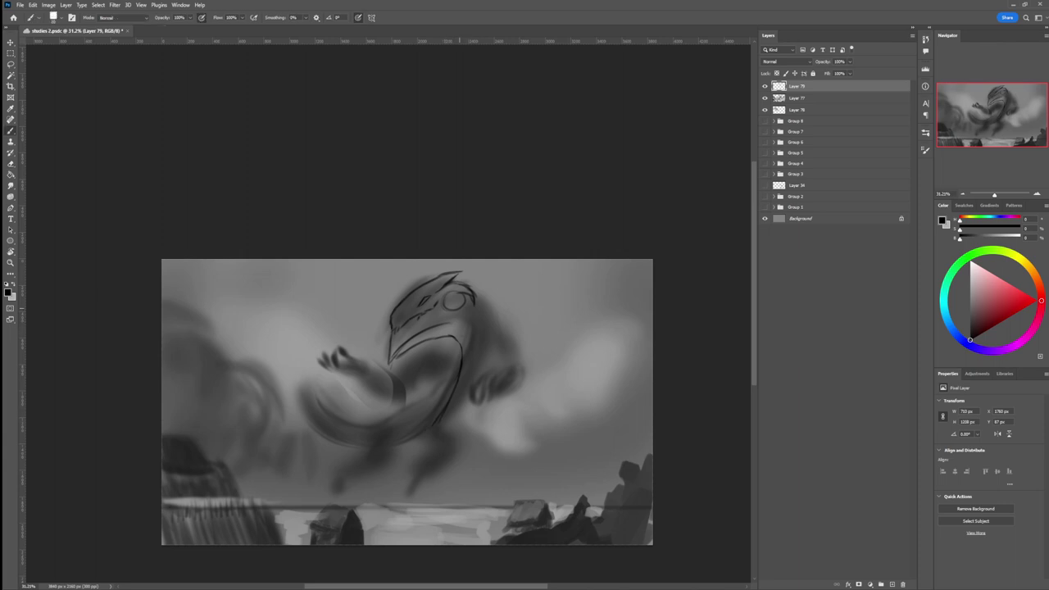
Sketch the cheek, jaw joint and angular neck lines behind the open mouth in black
{"action": "mouse_move", "coordinate": [454, 323]}
{"action": "left_mouse_down"}
{"action": "mouse_move", "coordinate": [442, 329]}
{"action": "mouse_move", "coordinate": [470, 312]}
{"action": "left_mouse_up"}
{"action": "mouse_move", "coordinate": [469, 318]}
{"action": "left_mouse_down"}
{"action": "mouse_move", "coordinate": [452, 323]}
{"action": "mouse_move", "coordinate": [457, 346]}
{"action": "left_mouse_up"}
{"action": "left_click_drag", "start_coordinate": [431, 372], "coordinate": [467, 400]}
{"action": "mouse_move", "coordinate": [487, 367]}
{"action": "left_mouse_down"}
{"action": "mouse_move", "coordinate": [473, 393]}
{"action": "mouse_move", "coordinate": [490, 358]}
{"action": "left_mouse_up"}
{"action": "left_click_drag", "start_coordinate": [447, 367], "coordinate": [465, 373]}
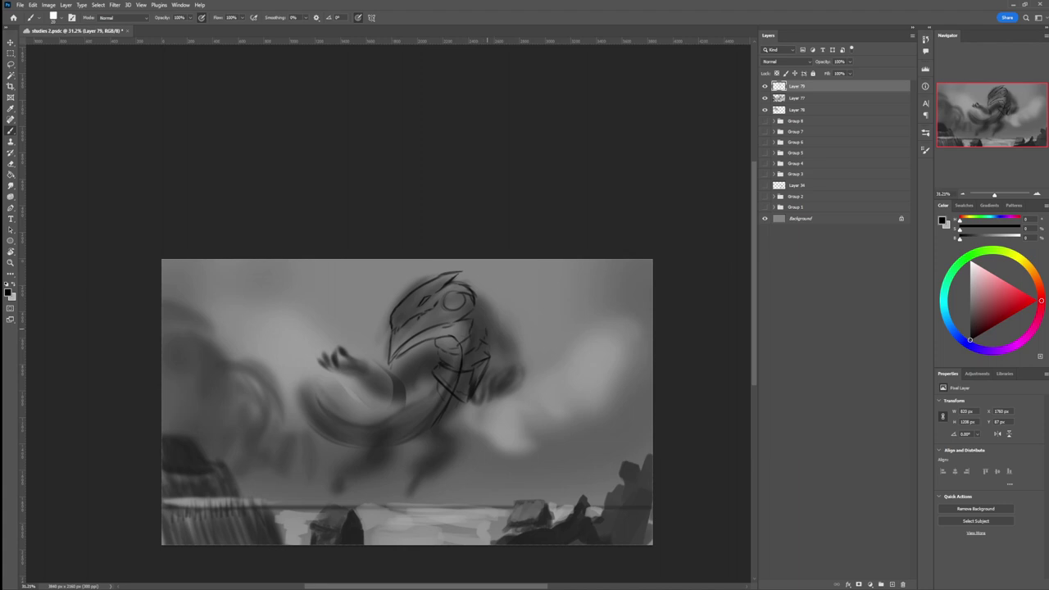
Draw the back of the neck, the horn and the spiked frill behind the eye in black, and erase the overlapping lines at the frill's base
{"action": "left_click_drag", "start_coordinate": [489, 330], "coordinate": [487, 366]}
{"action": "mouse_move", "coordinate": [459, 272]}
{"action": "left_mouse_down"}
{"action": "mouse_move", "coordinate": [485, 259]}
{"action": "mouse_move", "coordinate": [498, 312]}
{"action": "mouse_move", "coordinate": [504, 300]}
{"action": "left_mouse_up"}
{"action": "left_click_drag", "start_coordinate": [504, 302], "coordinate": [489, 310]}
{"action": "left_click_drag", "start_coordinate": [490, 309], "coordinate": [469, 328]}
{"action": "left_click_drag", "start_coordinate": [482, 289], "coordinate": [469, 306]}
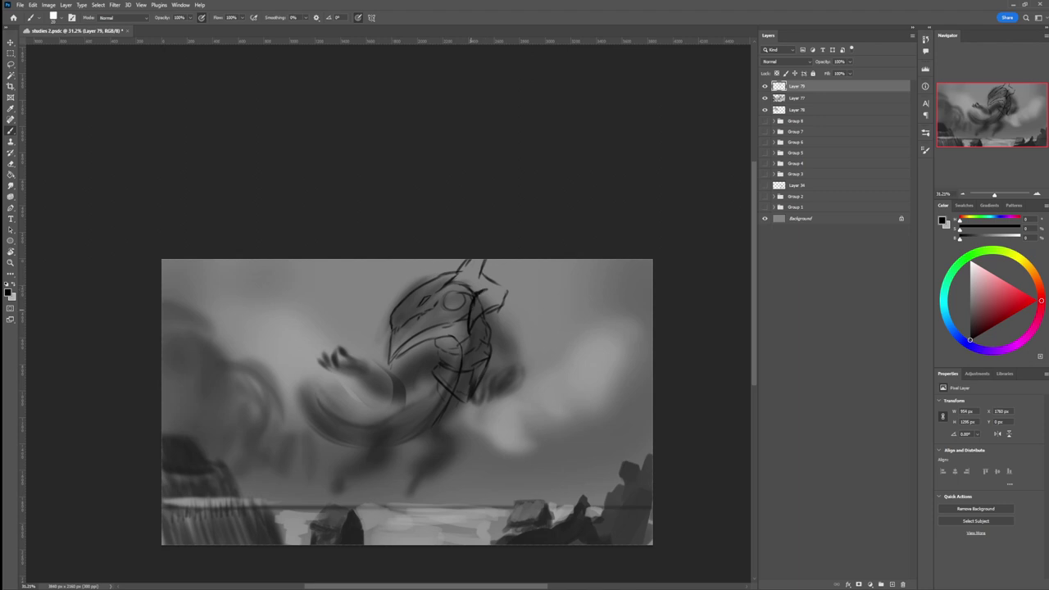
{"action": "key", "text": "e"}
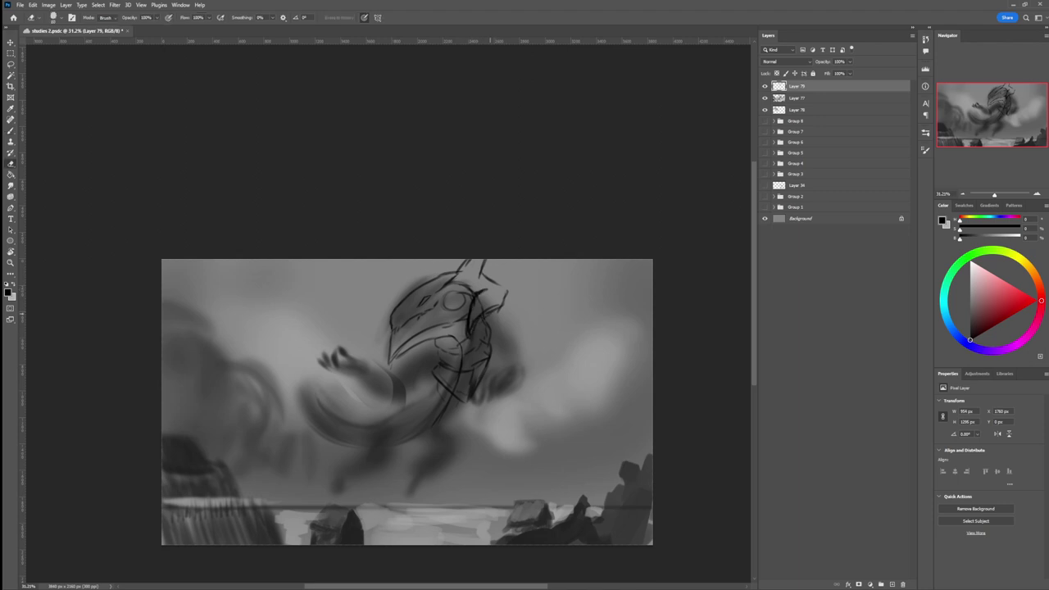
{"action": "left_click_drag", "start_coordinate": [489, 310], "coordinate": [471, 329]}
{"action": "left_click_drag", "start_coordinate": [486, 290], "coordinate": [471, 338]}
Add a second pair of horn lines above the brow and a pointed hook at the front of the beak
{"action": "key", "text": "b"}
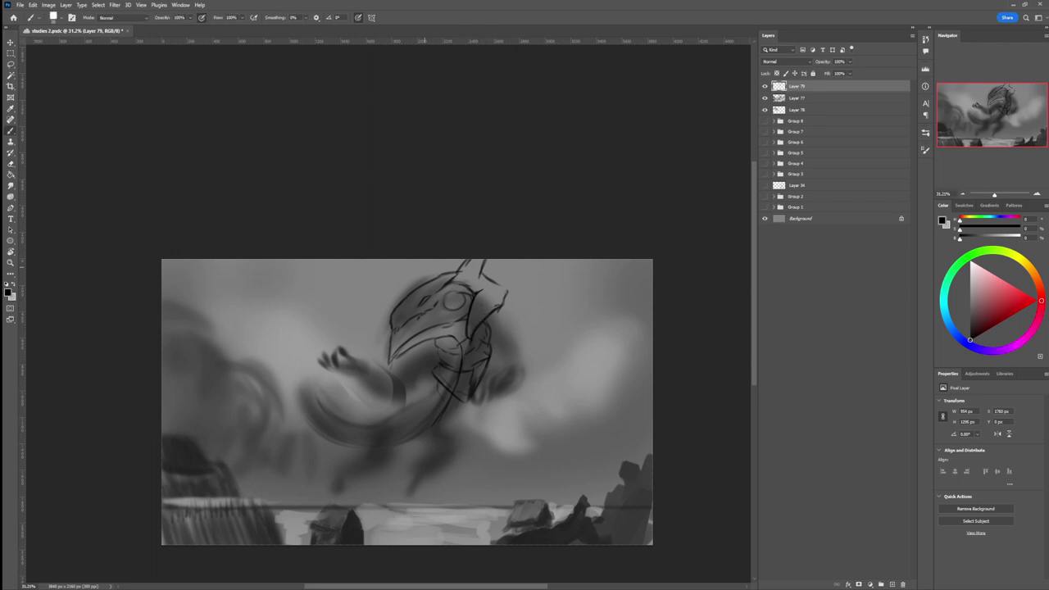
{"action": "mouse_move", "coordinate": [420, 260]}
{"action": "left_mouse_down"}
{"action": "mouse_move", "coordinate": [427, 283]}
{"action": "mouse_move", "coordinate": [435, 276]}
{"action": "left_mouse_up"}
{"action": "left_click_drag", "start_coordinate": [425, 260], "coordinate": [427, 272]}
{"action": "mouse_move", "coordinate": [390, 322]}
{"action": "left_mouse_down"}
{"action": "mouse_move", "coordinate": [373, 344]}
{"action": "mouse_move", "coordinate": [391, 335]}
{"action": "left_mouse_up"}
Scale the creature's line art down to about 85% and fit the head near the canvas's upper edge
{"action": "key", "text": "ctrl+t"}
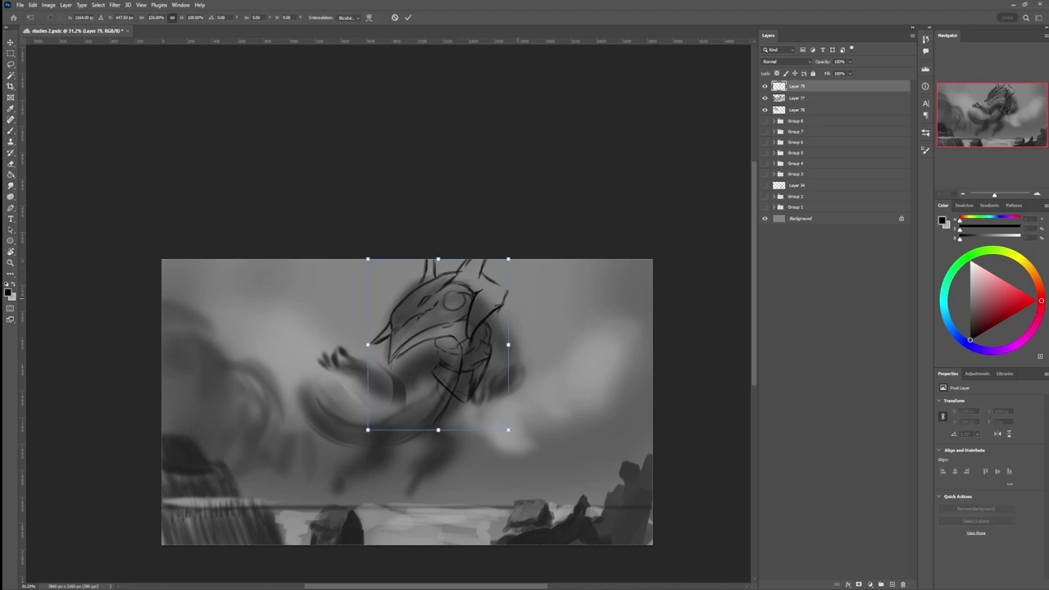
{"action": "left_click_drag", "start_coordinate": [508, 259], "coordinate": [487, 284]}
{"action": "left_click_drag", "start_coordinate": [471, 327], "coordinate": [485, 301]}
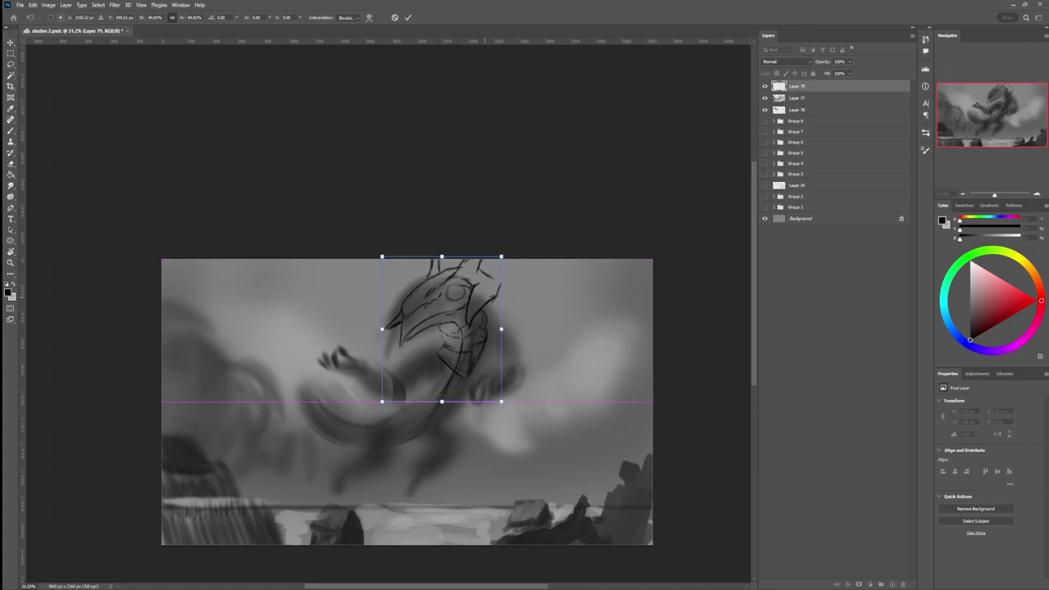
{"action": "key", "text": "Return"}
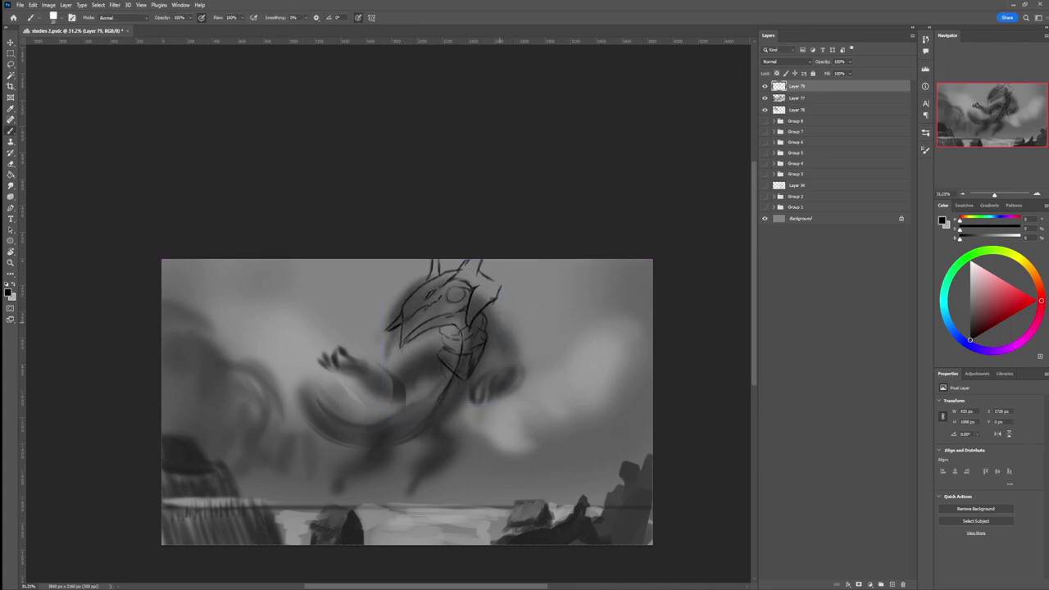
Redraw the outer curve at the back of the neck in black and erase the stray lines beside it
{"action": "mouse_move", "coordinate": [490, 325]}
{"action": "left_mouse_down"}
{"action": "mouse_move", "coordinate": [475, 377]}
{"action": "mouse_move", "coordinate": [487, 368]}
{"action": "mouse_move", "coordinate": [473, 380]}
{"action": "left_mouse_up"}
{"action": "key", "text": "e"}
{"action": "left_click_drag", "start_coordinate": [483, 331], "coordinate": [487, 339]}
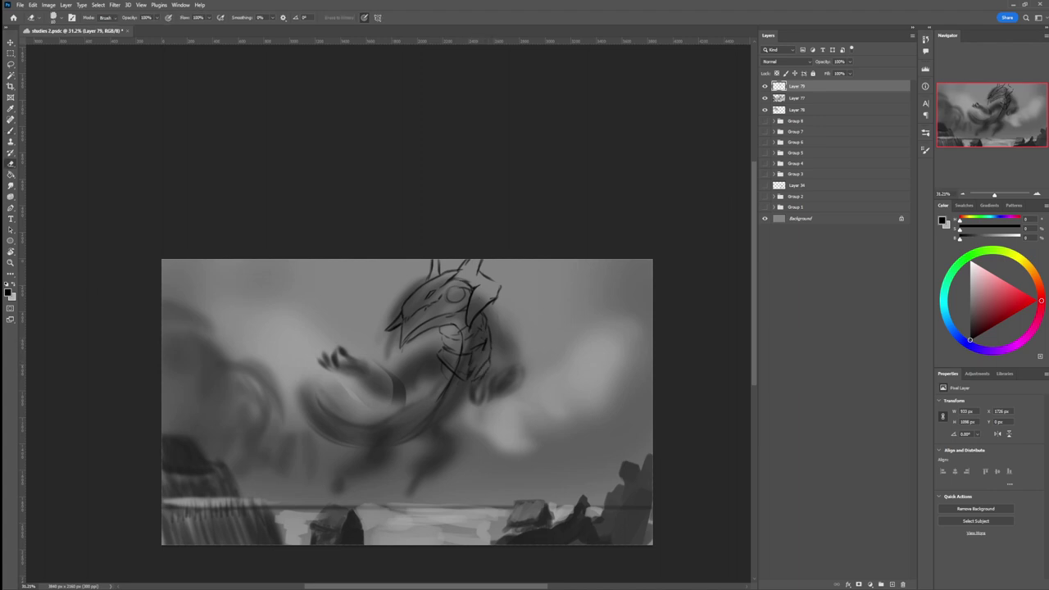
{"action": "key", "text": "b"}
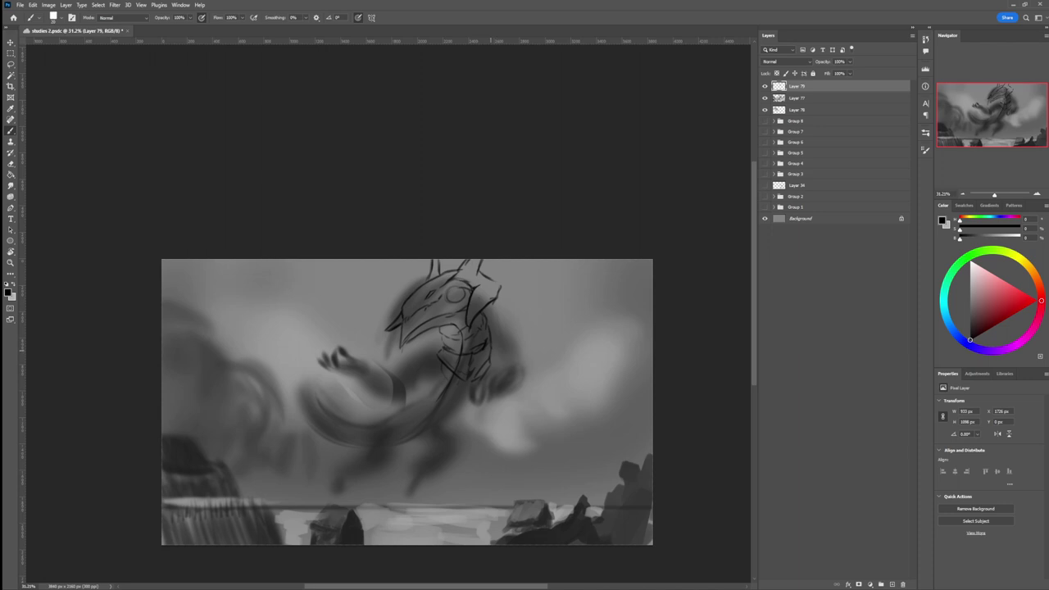
Sketch the torso's curve, the rounded shoulder and the outline of the raised arm in black
{"action": "left_click_drag", "start_coordinate": [488, 354], "coordinate": [422, 439]}
{"action": "mouse_move", "coordinate": [460, 382]}
{"action": "left_mouse_down"}
{"action": "mouse_move", "coordinate": [421, 441]}
{"action": "mouse_move", "coordinate": [455, 395]}
{"action": "mouse_move", "coordinate": [445, 385]}
{"action": "left_mouse_up"}
{"action": "key", "text": "e"}
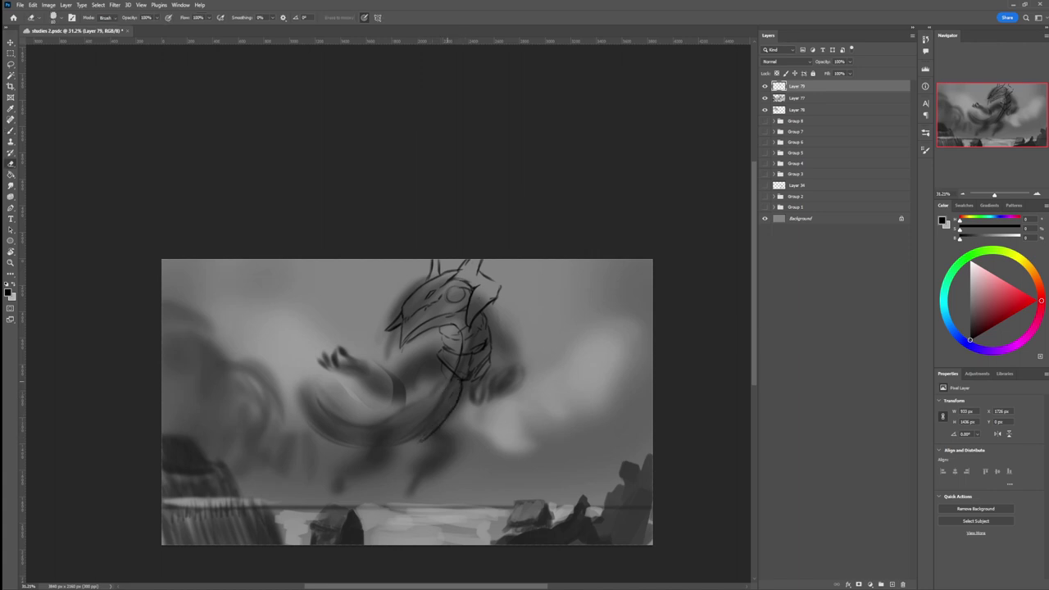
{"action": "key", "text": "b"}
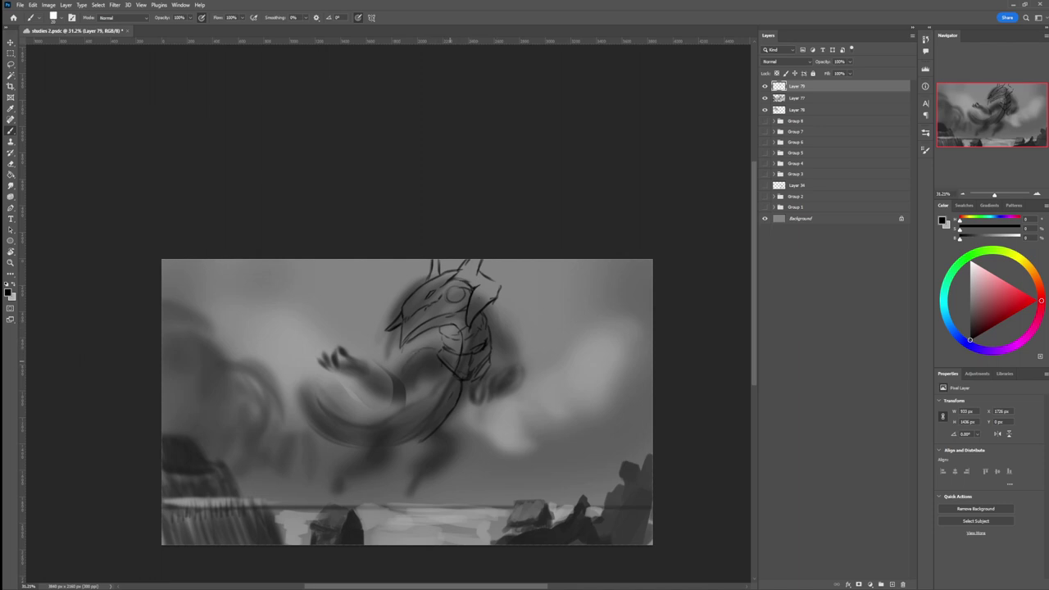
{"action": "mouse_move", "coordinate": [446, 387]}
{"action": "left_mouse_down"}
{"action": "mouse_move", "coordinate": [441, 352]}
{"action": "mouse_move", "coordinate": [406, 366]}
{"action": "mouse_move", "coordinate": [434, 392]}
{"action": "mouse_move", "coordinate": [388, 420]}
{"action": "mouse_move", "coordinate": [355, 364]}
{"action": "mouse_move", "coordinate": [395, 419]}
{"action": "left_mouse_up"}
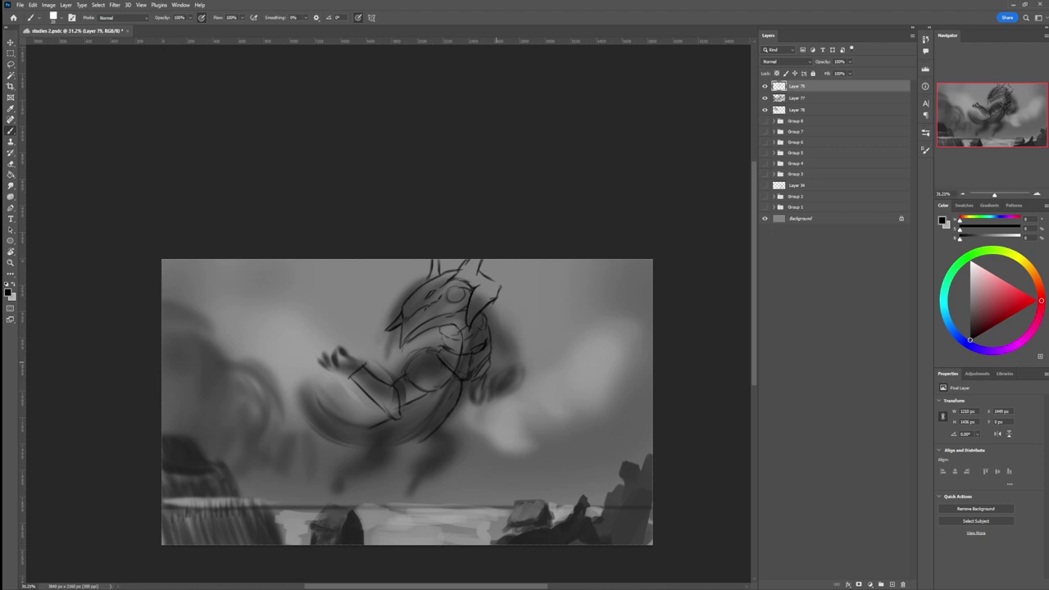
Draw a fuller back and belly contour from the neck around to the hip, and erase the older torso lines
{"action": "mouse_move", "coordinate": [488, 368]}
{"action": "left_mouse_down"}
{"action": "mouse_move", "coordinate": [484, 396]}
{"action": "mouse_move", "coordinate": [459, 432]}
{"action": "mouse_move", "coordinate": [400, 444]}
{"action": "left_mouse_up"}
{"action": "key", "text": "e"}
{"action": "left_click_drag", "start_coordinate": [433, 434], "coordinate": [465, 382]}
{"action": "mouse_move", "coordinate": [473, 347]}
{"action": "left_mouse_down"}
{"action": "mouse_move", "coordinate": [468, 383]}
{"action": "mouse_move", "coordinate": [458, 370]}
{"action": "left_mouse_up"}
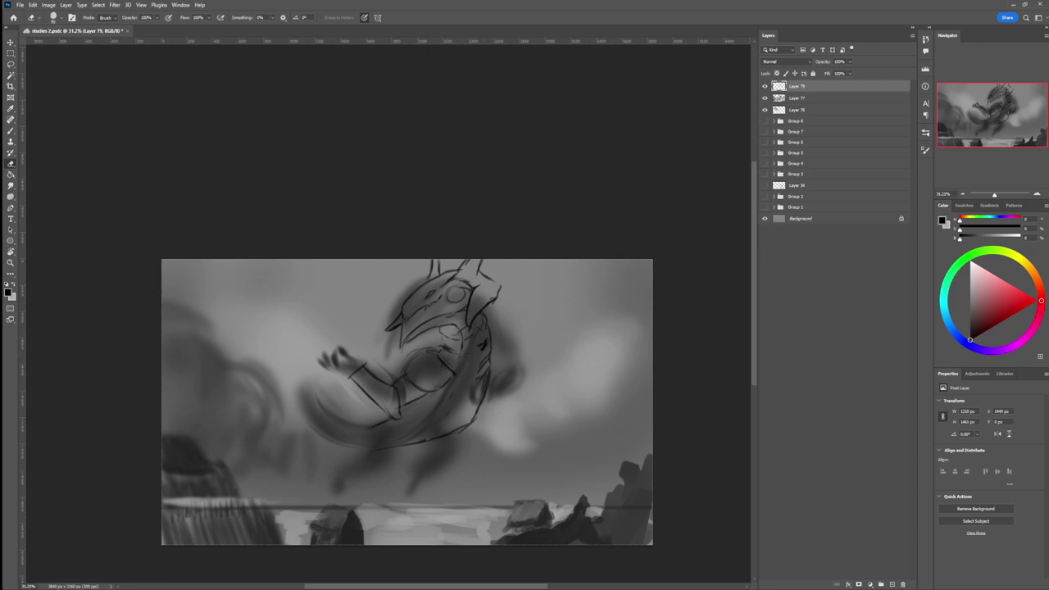
Draw a long curved line from the throat down to the hip and clean up the neck lines with the eraser
{"action": "key", "text": "b"}
{"action": "mouse_move", "coordinate": [458, 324]}
{"action": "left_mouse_down"}
{"action": "mouse_move", "coordinate": [477, 376]}
{"action": "mouse_move", "coordinate": [469, 431]}
{"action": "left_mouse_up"}
{"action": "key", "text": "e"}
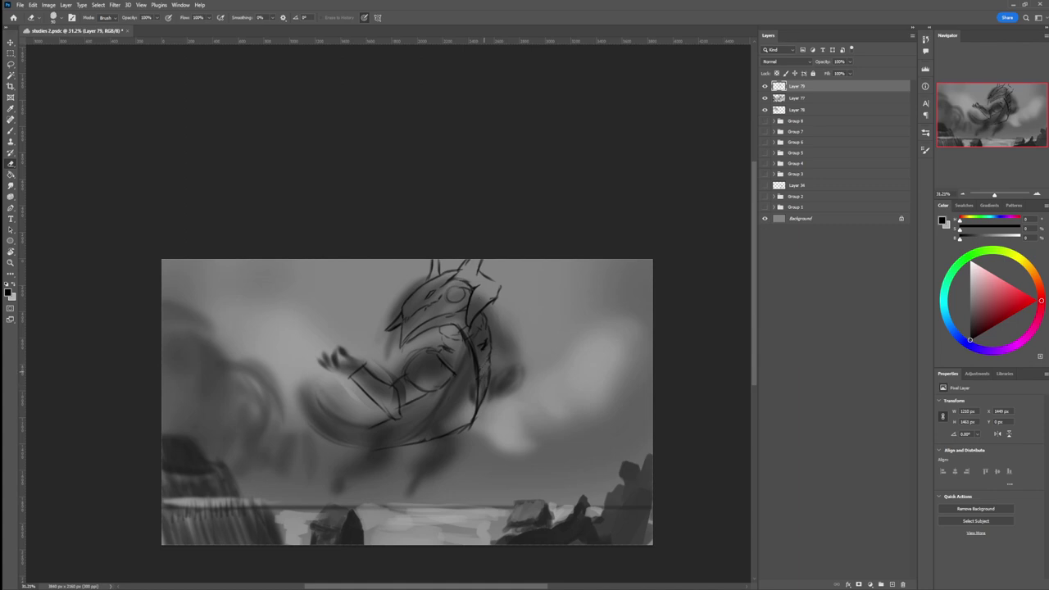
{"action": "key", "text": "b"}
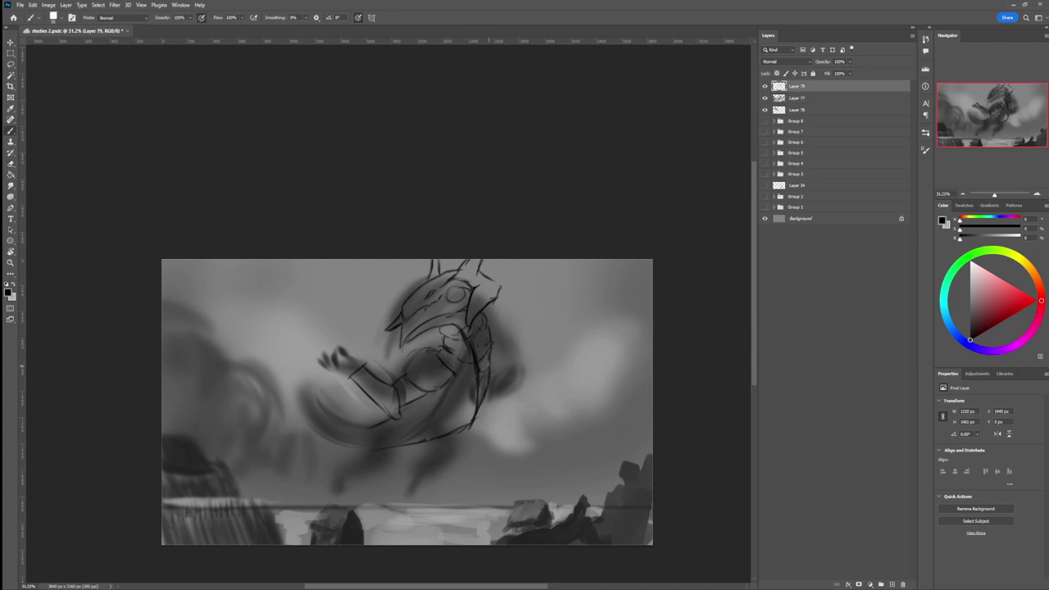
Sketch the crossing chest and rib lines between the rounded shoulder and the back, trimming overlaps with the eraser
{"action": "left_click_drag", "start_coordinate": [453, 377], "coordinate": [473, 395]}
{"action": "mouse_move", "coordinate": [472, 389]}
{"action": "left_mouse_down"}
{"action": "mouse_move", "coordinate": [481, 396]}
{"action": "mouse_move", "coordinate": [474, 392]}
{"action": "mouse_move", "coordinate": [482, 380]}
{"action": "left_mouse_up"}
{"action": "mouse_move", "coordinate": [484, 387]}
{"action": "left_mouse_down"}
{"action": "mouse_move", "coordinate": [483, 362]}
{"action": "mouse_move", "coordinate": [482, 392]}
{"action": "mouse_move", "coordinate": [489, 385]}
{"action": "left_mouse_up"}
{"action": "key", "text": "e"}
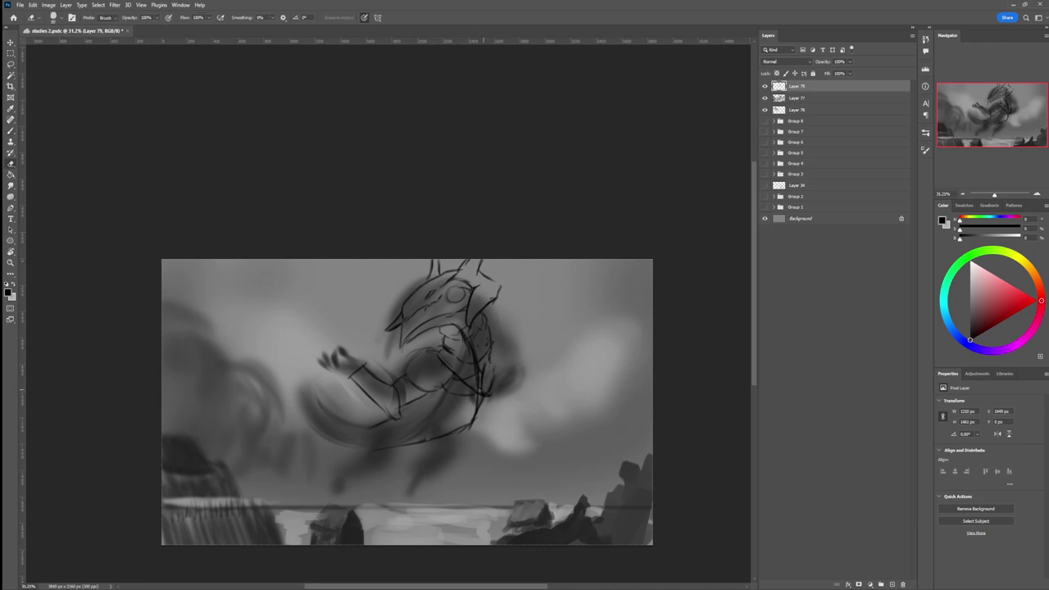
{"action": "key", "text": "b"}
{"action": "left_click_drag", "start_coordinate": [471, 355], "coordinate": [453, 361]}
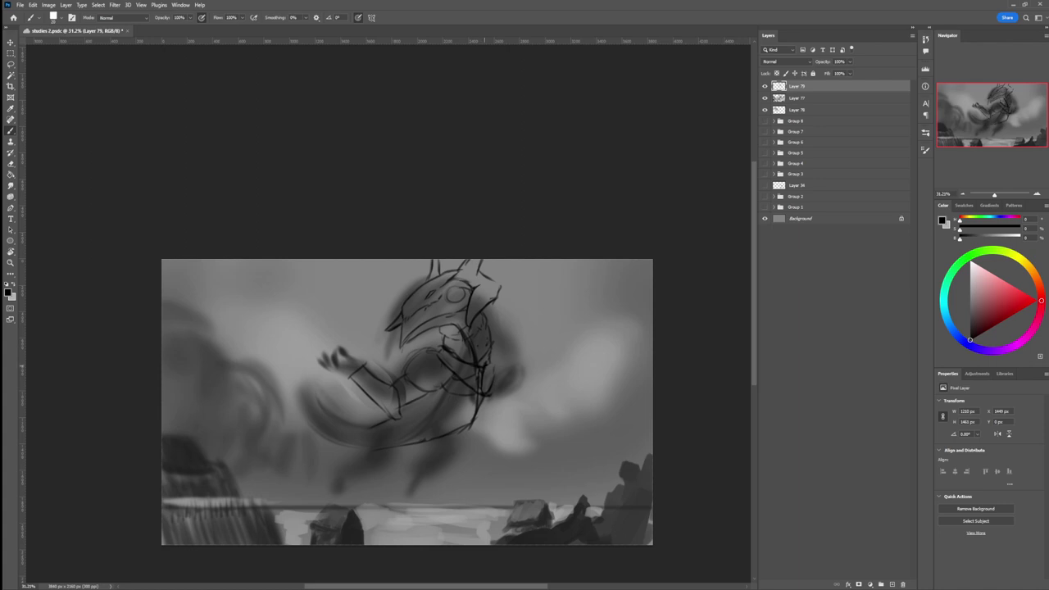
{"action": "mouse_move", "coordinate": [476, 364]}
{"action": "left_mouse_down"}
{"action": "mouse_move", "coordinate": [457, 373]}
{"action": "mouse_move", "coordinate": [454, 352]}
{"action": "mouse_move", "coordinate": [477, 384]}
{"action": "mouse_move", "coordinate": [493, 381]}
{"action": "left_mouse_up"}
{"action": "key", "text": "e"}
Outline the creature's two bent legs below the belly in black
{"action": "key", "text": "b"}
{"action": "mouse_move", "coordinate": [456, 443]}
{"action": "left_mouse_down"}
{"action": "mouse_move", "coordinate": [468, 457]}
{"action": "mouse_move", "coordinate": [432, 455]}
{"action": "mouse_move", "coordinate": [454, 457]}
{"action": "mouse_move", "coordinate": [416, 495]}
{"action": "left_mouse_up"}
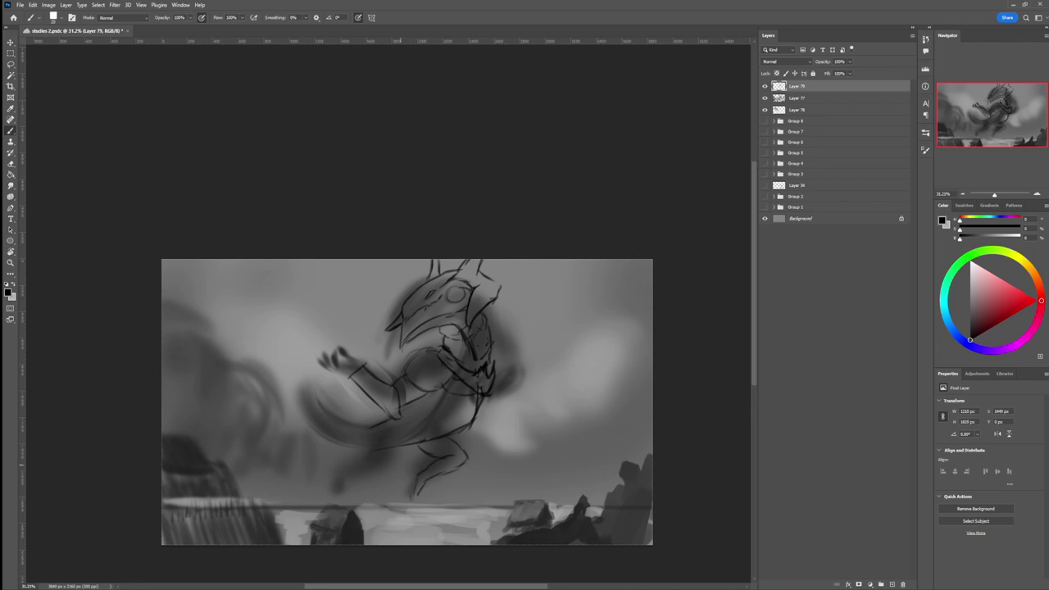
{"action": "mouse_move", "coordinate": [378, 436]}
{"action": "left_mouse_down"}
{"action": "mouse_move", "coordinate": [370, 450]}
{"action": "mouse_move", "coordinate": [387, 460]}
{"action": "mouse_move", "coordinate": [340, 471]}
{"action": "mouse_move", "coordinate": [349, 475]}
{"action": "mouse_move", "coordinate": [333, 497]}
{"action": "left_mouse_up"}
Draw the tail looping below the raised arm and sweeping behind the legs, ending in a feathery tip
{"action": "mouse_move", "coordinate": [372, 419]}
{"action": "left_mouse_down"}
{"action": "mouse_move", "coordinate": [325, 424]}
{"action": "mouse_move", "coordinate": [324, 451]}
{"action": "mouse_move", "coordinate": [285, 390]}
{"action": "mouse_move", "coordinate": [303, 384]}
{"action": "mouse_move", "coordinate": [367, 424]}
{"action": "mouse_move", "coordinate": [325, 395]}
{"action": "left_mouse_up"}
{"action": "mouse_move", "coordinate": [326, 396]}
{"action": "left_mouse_down"}
{"action": "mouse_move", "coordinate": [428, 460]}
{"action": "mouse_move", "coordinate": [414, 471]}
{"action": "mouse_move", "coordinate": [530, 440]}
{"action": "left_mouse_up"}
{"action": "mouse_move", "coordinate": [432, 480]}
{"action": "left_mouse_down"}
{"action": "mouse_move", "coordinate": [461, 482]}
{"action": "mouse_move", "coordinate": [525, 445]}
{"action": "left_mouse_up"}
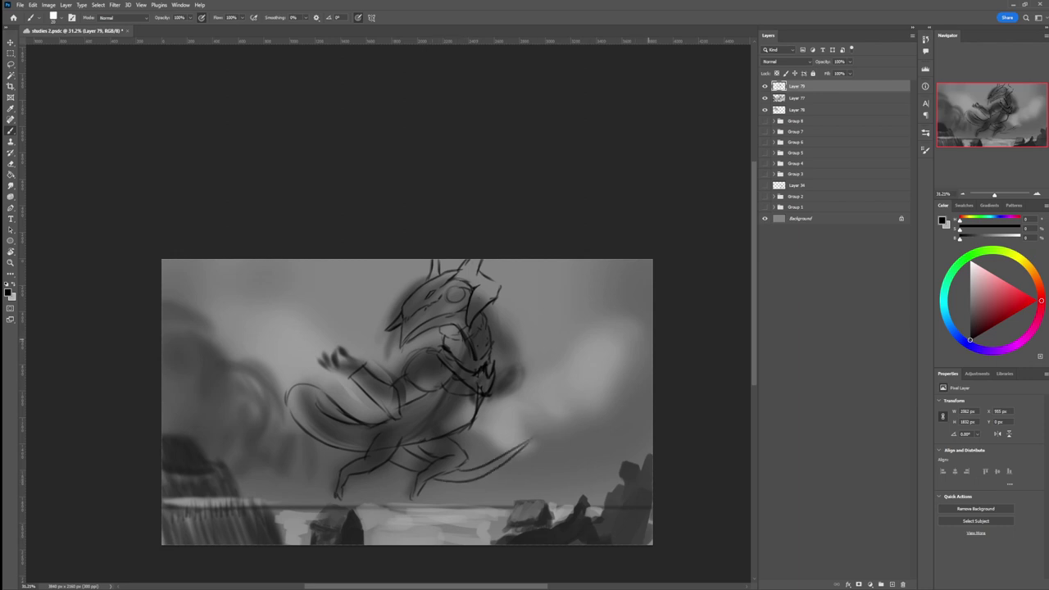
{"action": "left_click_drag", "start_coordinate": [482, 465], "coordinate": [544, 409]}
{"action": "left_click_drag", "start_coordinate": [514, 465], "coordinate": [545, 445]}
{"action": "left_click_drag", "start_coordinate": [486, 460], "coordinate": [541, 423]}
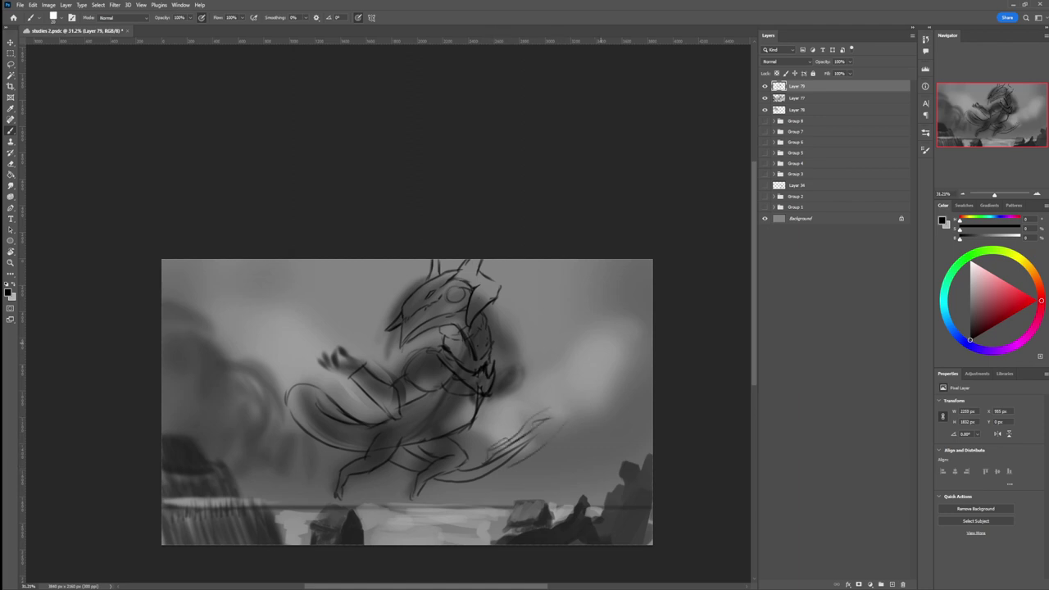
Reinforce the creature's back edge with black lines running from behind the neck to the hip
{"action": "mouse_move", "coordinate": [493, 345]}
{"action": "left_mouse_down"}
{"action": "mouse_move", "coordinate": [483, 413]}
{"action": "mouse_move", "coordinate": [467, 433]}
{"action": "left_mouse_up"}
{"action": "left_click_drag", "start_coordinate": [494, 398], "coordinate": [479, 421]}
{"action": "left_click_drag", "start_coordinate": [501, 363], "coordinate": [499, 377]}
Draw the jagged far shoulder and upper arm behind the back in black, and tidy their lines with the eraser
{"action": "mouse_move", "coordinate": [447, 351]}
{"action": "left_mouse_down"}
{"action": "mouse_move", "coordinate": [439, 326]}
{"action": "mouse_move", "coordinate": [515, 354]}
{"action": "left_mouse_up"}
{"action": "left_click_drag", "start_coordinate": [518, 356], "coordinate": [528, 386]}
{"action": "left_click_drag", "start_coordinate": [505, 335], "coordinate": [513, 377]}
{"action": "left_click_drag", "start_coordinate": [506, 336], "coordinate": [528, 365]}
{"action": "mouse_move", "coordinate": [526, 364]}
{"action": "left_mouse_down"}
{"action": "mouse_move", "coordinate": [531, 389]}
{"action": "mouse_move", "coordinate": [513, 394]}
{"action": "left_mouse_up"}
{"action": "mouse_move", "coordinate": [510, 370]}
{"action": "left_mouse_down"}
{"action": "mouse_move", "coordinate": [513, 389]}
{"action": "mouse_move", "coordinate": [522, 374]}
{"action": "left_mouse_up"}
{"action": "key", "text": "e"}
{"action": "left_click_drag", "start_coordinate": [527, 374], "coordinate": [529, 385]}
{"action": "left_click_drag", "start_coordinate": [509, 345], "coordinate": [513, 370]}
{"action": "key", "text": "b"}
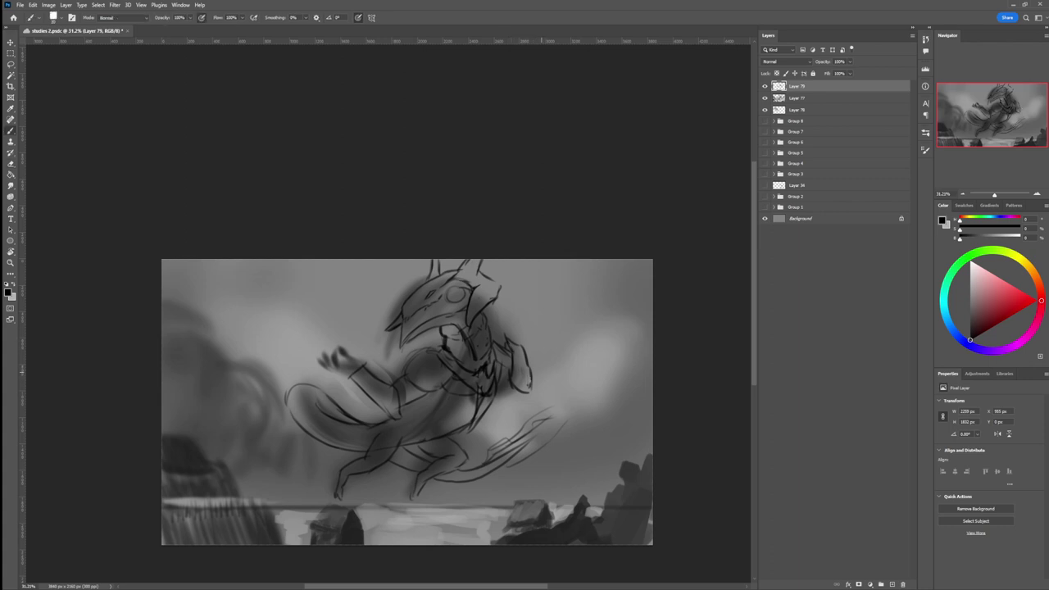
Outline the lowered forearm hanging from the far upper arm down to the wrist
{"action": "left_click_drag", "start_coordinate": [500, 395], "coordinate": [505, 413]}
{"action": "left_click_drag", "start_coordinate": [530, 395], "coordinate": [528, 418]}
{"action": "left_click_drag", "start_coordinate": [501, 411], "coordinate": [526, 414]}
Draw the fingers and palm of the raised hand with a smaller brush
{"action": "key", "text": "bracketleft"}
{"action": "mouse_move", "coordinate": [319, 357]}
{"action": "left_mouse_down"}
{"action": "mouse_move", "coordinate": [317, 368]}
{"action": "mouse_move", "coordinate": [330, 369]}
{"action": "left_mouse_up"}
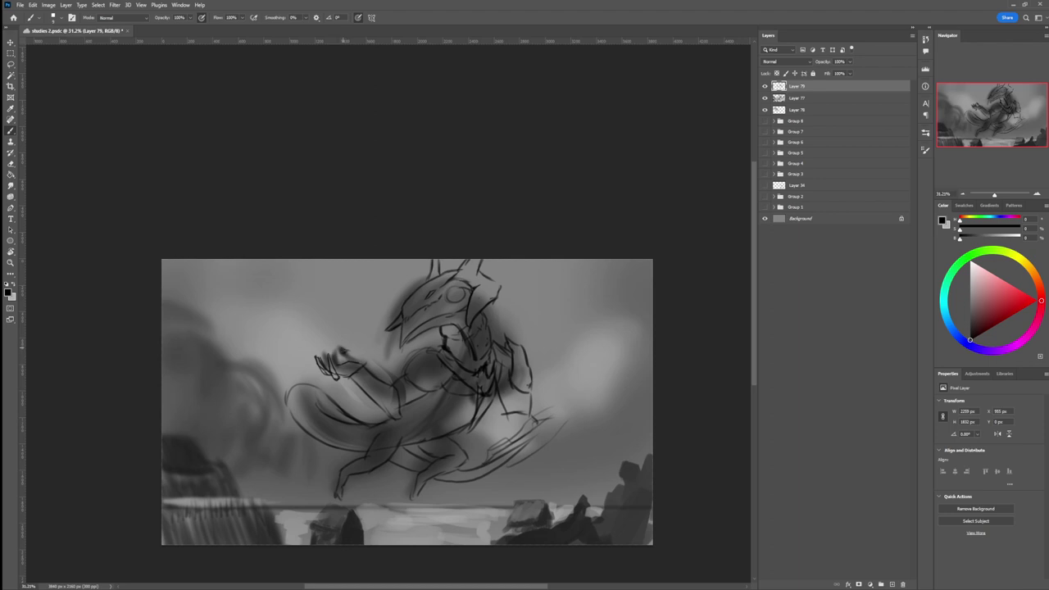
{"action": "left_click_drag", "start_coordinate": [333, 348], "coordinate": [344, 347]}
Draw the lowered hand's clawed fingers and palm over the tail tip with a larger brush
{"action": "key", "text": "bracketright"}
{"action": "mouse_move", "coordinate": [498, 415]}
{"action": "left_mouse_down"}
{"action": "mouse_move", "coordinate": [502, 440]}
{"action": "mouse_move", "coordinate": [487, 436]}
{"action": "mouse_move", "coordinate": [486, 447]}
{"action": "left_mouse_up"}
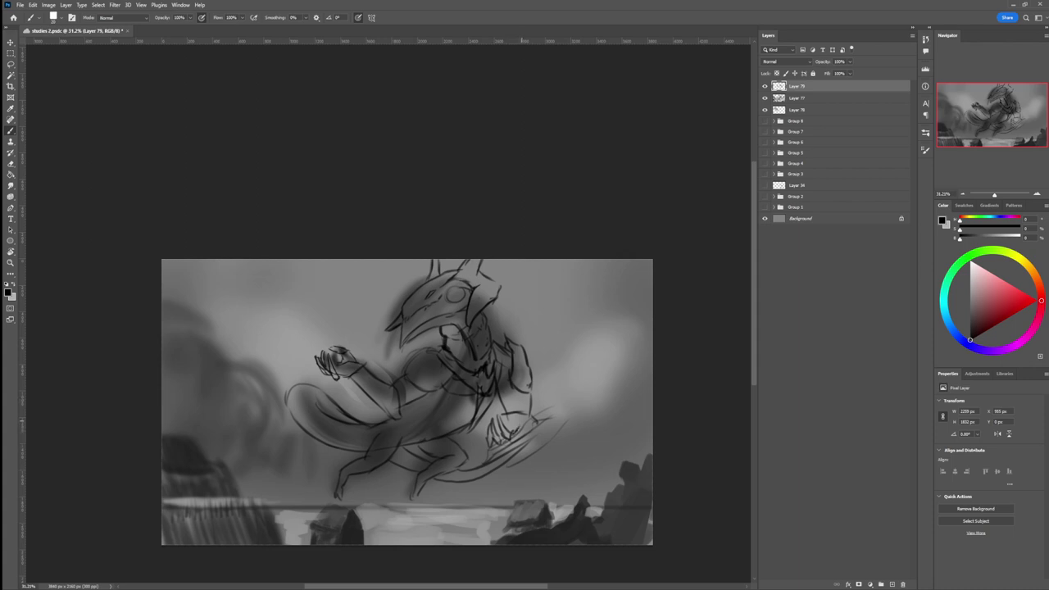
{"action": "mouse_move", "coordinate": [523, 420]}
{"action": "left_mouse_down"}
{"action": "mouse_move", "coordinate": [517, 436]}
{"action": "mouse_move", "coordinate": [507, 435]}
{"action": "mouse_move", "coordinate": [525, 423]}
{"action": "mouse_move", "coordinate": [499, 422]}
{"action": "mouse_move", "coordinate": [527, 438]}
{"action": "mouse_move", "coordinate": [512, 442]}
{"action": "mouse_move", "coordinate": [528, 435]}
{"action": "mouse_move", "coordinate": [530, 419]}
{"action": "left_mouse_up"}
{"action": "left_click_drag", "start_coordinate": [538, 420], "coordinate": [535, 432]}
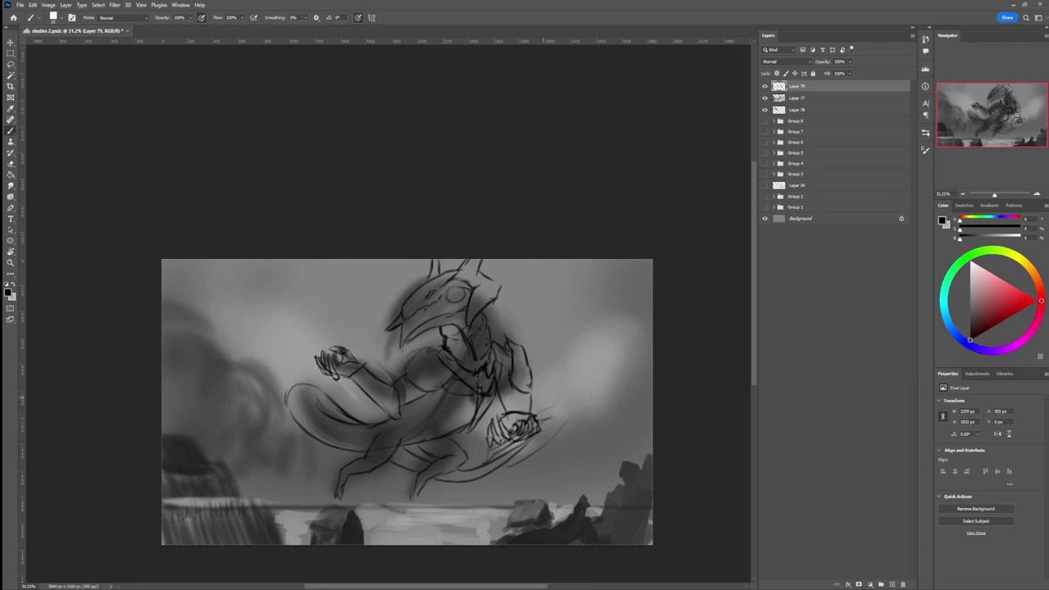
Sketch wavy smoke wisps rising from the raised hand and around both sides of the head
{"action": "mouse_move", "coordinate": [334, 348]}
{"action": "left_mouse_down"}
{"action": "mouse_move", "coordinate": [292, 317]}
{"action": "mouse_move", "coordinate": [308, 299]}
{"action": "mouse_move", "coordinate": [331, 320]}
{"action": "mouse_move", "coordinate": [293, 287]}
{"action": "left_mouse_up"}
{"action": "left_click_drag", "start_coordinate": [330, 329], "coordinate": [290, 301]}
{"action": "mouse_move", "coordinate": [494, 323]}
{"action": "left_mouse_down"}
{"action": "mouse_move", "coordinate": [502, 262]}
{"action": "mouse_move", "coordinate": [441, 260]}
{"action": "left_mouse_up"}
{"action": "left_click_drag", "start_coordinate": [383, 282], "coordinate": [380, 264]}
{"action": "left_click_drag", "start_coordinate": [415, 293], "coordinate": [400, 260]}
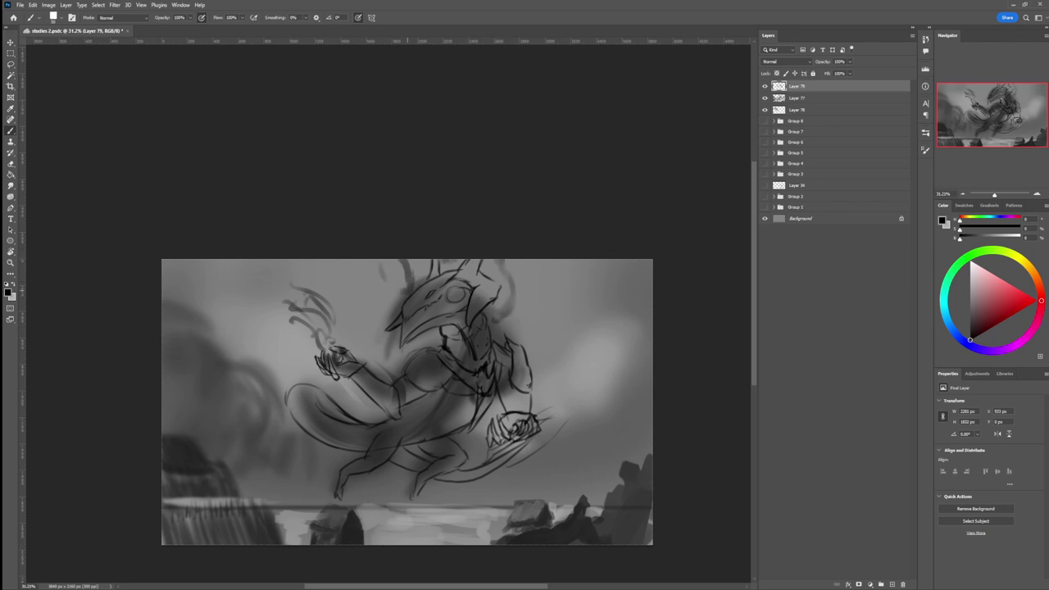
{"action": "left_click_drag", "start_coordinate": [507, 267], "coordinate": [500, 259]}
{"action": "mouse_move", "coordinate": [522, 339]}
{"action": "left_mouse_down"}
{"action": "mouse_move", "coordinate": [521, 260]}
{"action": "mouse_move", "coordinate": [501, 262]}
{"action": "left_mouse_up"}
{"action": "left_click_drag", "start_coordinate": [394, 303], "coordinate": [378, 260]}
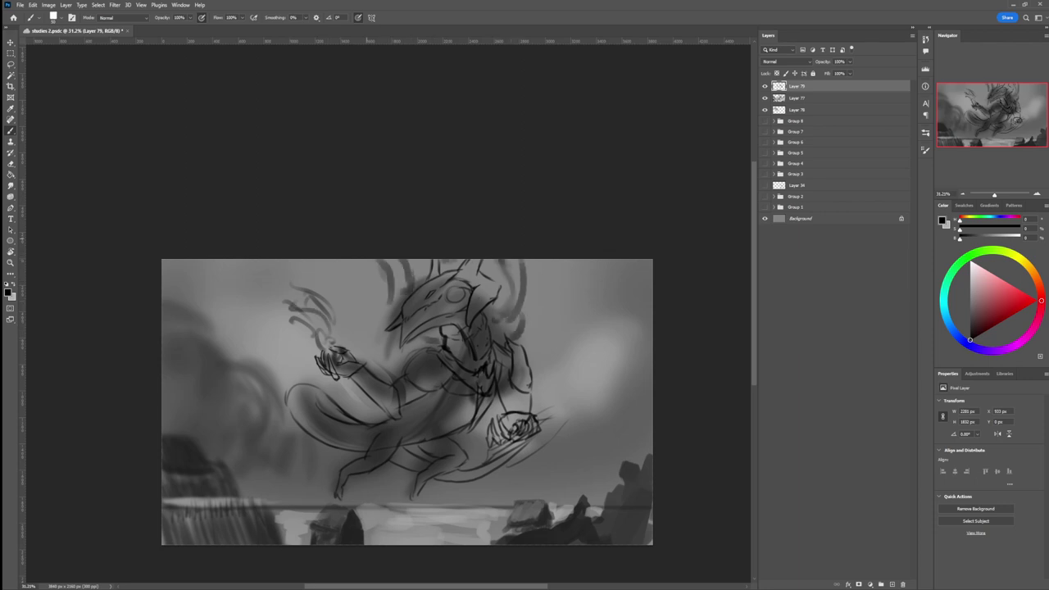
Create a new layer above the line art and fill the throat and belly with light grey
{"action": "key", "text": "ctrl+shift+alt+n"}
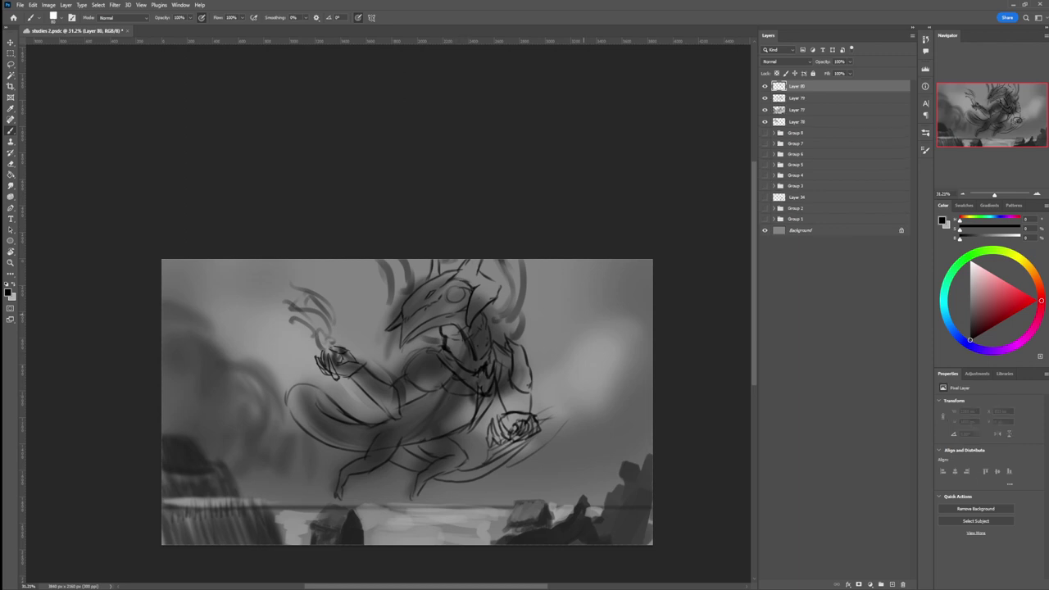
{"action": "left_click", "coordinate": [970, 299]}
{"action": "left_click_drag", "start_coordinate": [970, 300], "coordinate": [970, 303]}
{"action": "left_click", "coordinate": [970, 293]}
{"action": "mouse_move", "coordinate": [444, 328]}
{"action": "left_mouse_down"}
{"action": "mouse_move", "coordinate": [469, 368]}
{"action": "mouse_move", "coordinate": [453, 329]}
{"action": "left_mouse_up"}
{"action": "mouse_move", "coordinate": [474, 364]}
{"action": "left_mouse_down"}
{"action": "mouse_move", "coordinate": [468, 347]}
{"action": "mouse_move", "coordinate": [448, 390]}
{"action": "mouse_move", "coordinate": [412, 409]}
{"action": "mouse_move", "coordinate": [469, 381]}
{"action": "mouse_move", "coordinate": [458, 422]}
{"action": "mouse_move", "coordinate": [467, 395]}
{"action": "mouse_move", "coordinate": [423, 418]}
{"action": "mouse_move", "coordinate": [408, 411]}
{"action": "mouse_move", "coordinate": [442, 417]}
{"action": "mouse_move", "coordinate": [409, 433]}
{"action": "mouse_move", "coordinate": [402, 425]}
{"action": "left_mouse_up"}
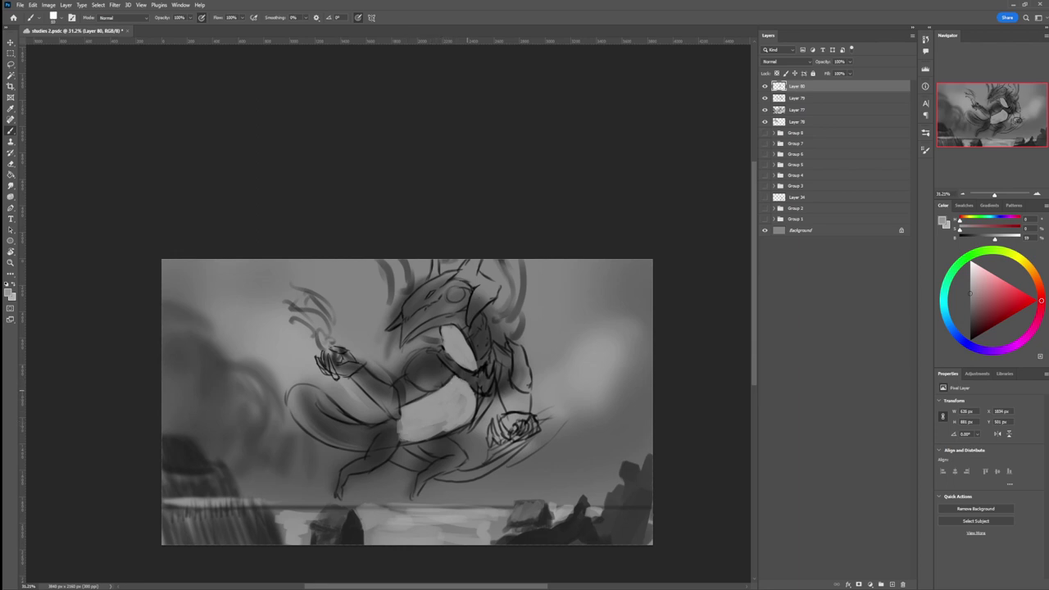
{"action": "left_click_drag", "start_coordinate": [467, 417], "coordinate": [431, 436]}
Paint the side of the neck and the area beneath the jaw in a medium grey
{"action": "left_click", "coordinate": [473, 380], "text": "alt"}
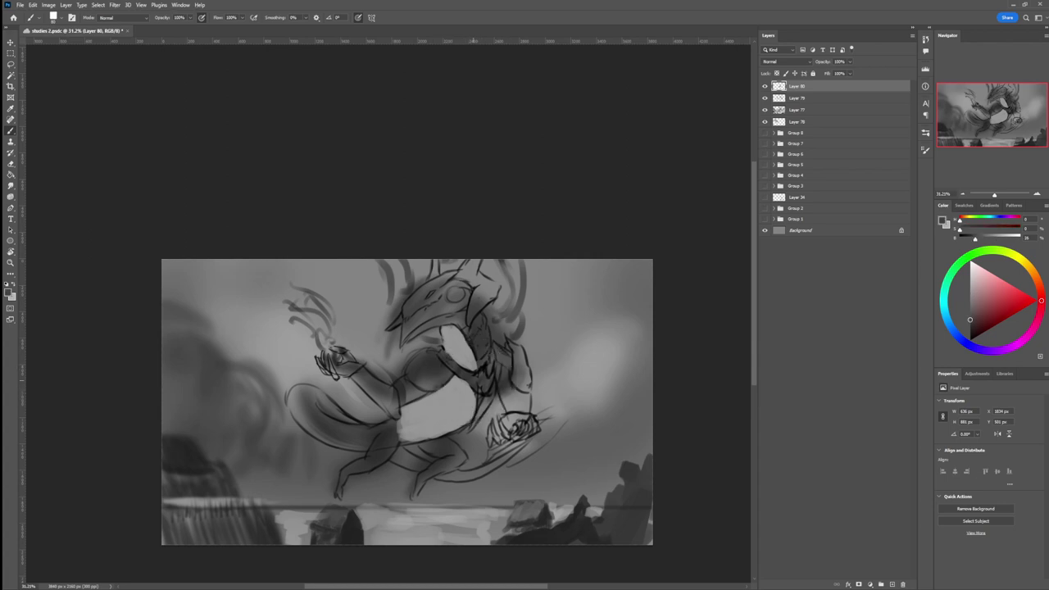
{"action": "left_click", "coordinate": [470, 356], "text": "alt"}
{"action": "left_click", "coordinate": [970, 304]}
{"action": "mouse_move", "coordinate": [470, 337]}
{"action": "left_mouse_down"}
{"action": "mouse_move", "coordinate": [478, 359]}
{"action": "mouse_move", "coordinate": [473, 328]}
{"action": "mouse_move", "coordinate": [484, 352]}
{"action": "mouse_move", "coordinate": [489, 326]}
{"action": "mouse_move", "coordinate": [488, 368]}
{"action": "mouse_move", "coordinate": [491, 338]}
{"action": "mouse_move", "coordinate": [477, 347]}
{"action": "mouse_move", "coordinate": [462, 326]}
{"action": "mouse_move", "coordinate": [421, 326]}
{"action": "mouse_move", "coordinate": [433, 319]}
{"action": "mouse_move", "coordinate": [415, 331]}
{"action": "mouse_move", "coordinate": [435, 320]}
{"action": "left_mouse_up"}
Paint a darker grey along the inside of the open beak and the lower jaw
{"action": "left_click", "coordinate": [416, 321], "text": "alt"}
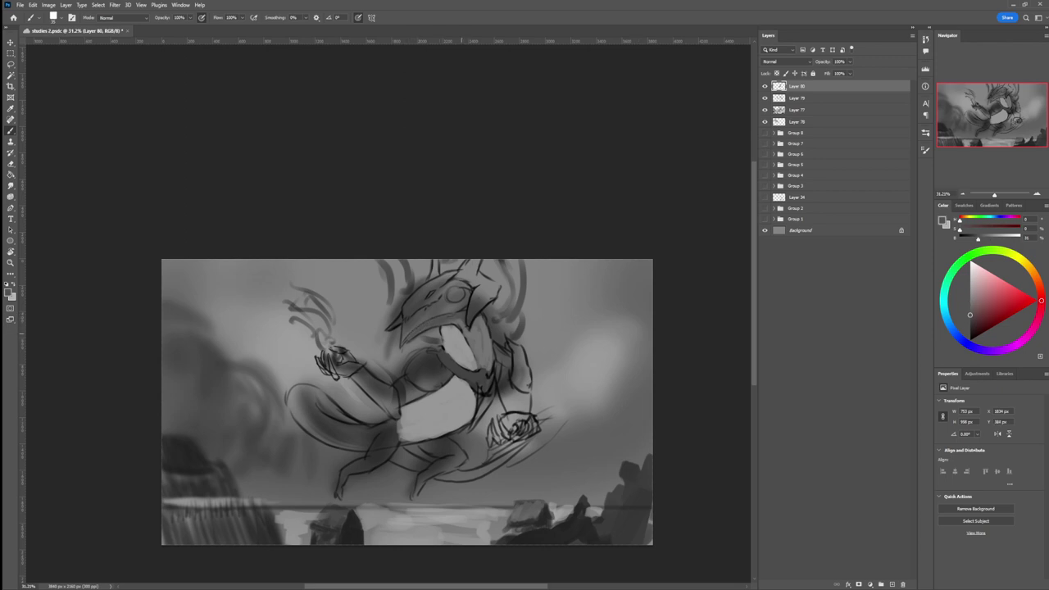
{"action": "left_click", "coordinate": [970, 320]}
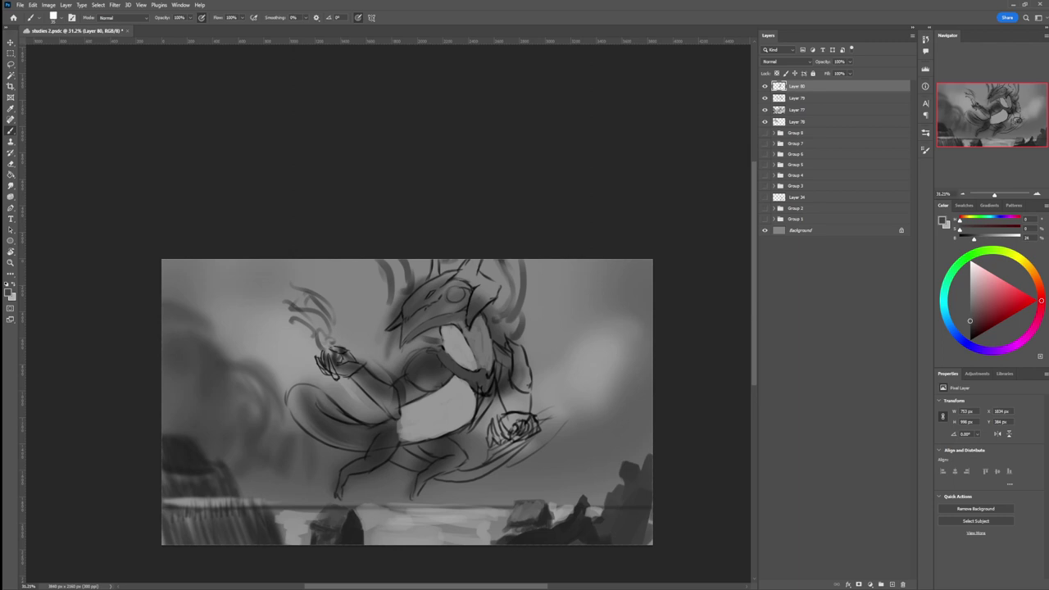
{"action": "left_click", "coordinate": [970, 328]}
{"action": "mouse_move", "coordinate": [447, 319]}
{"action": "left_mouse_down"}
{"action": "mouse_move", "coordinate": [458, 314]}
{"action": "mouse_move", "coordinate": [403, 341]}
{"action": "left_mouse_up"}
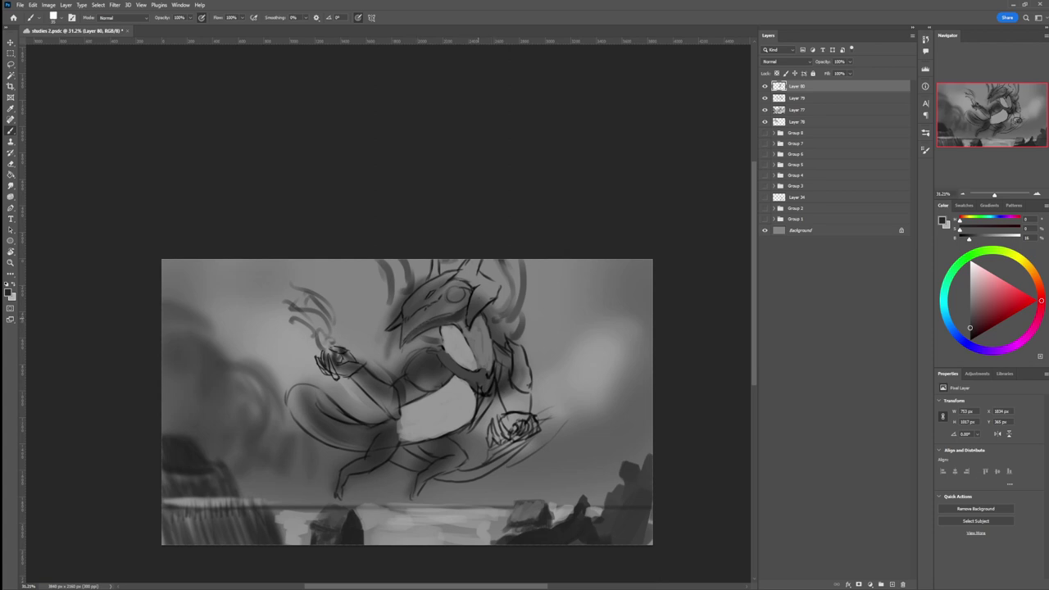
Add dark stripes across the neck and throat, and paint dark grey patches along the belly's back edge
{"action": "left_click_drag", "start_coordinate": [480, 317], "coordinate": [472, 346]}
{"action": "mouse_move", "coordinate": [486, 327]}
{"action": "left_mouse_down"}
{"action": "mouse_move", "coordinate": [477, 348]}
{"action": "mouse_move", "coordinate": [456, 340]}
{"action": "mouse_move", "coordinate": [478, 367]}
{"action": "mouse_move", "coordinate": [450, 397]}
{"action": "mouse_move", "coordinate": [471, 412]}
{"action": "mouse_move", "coordinate": [460, 414]}
{"action": "mouse_move", "coordinate": [457, 397]}
{"action": "left_mouse_up"}
{"action": "left_click", "coordinate": [473, 371], "text": "alt"}
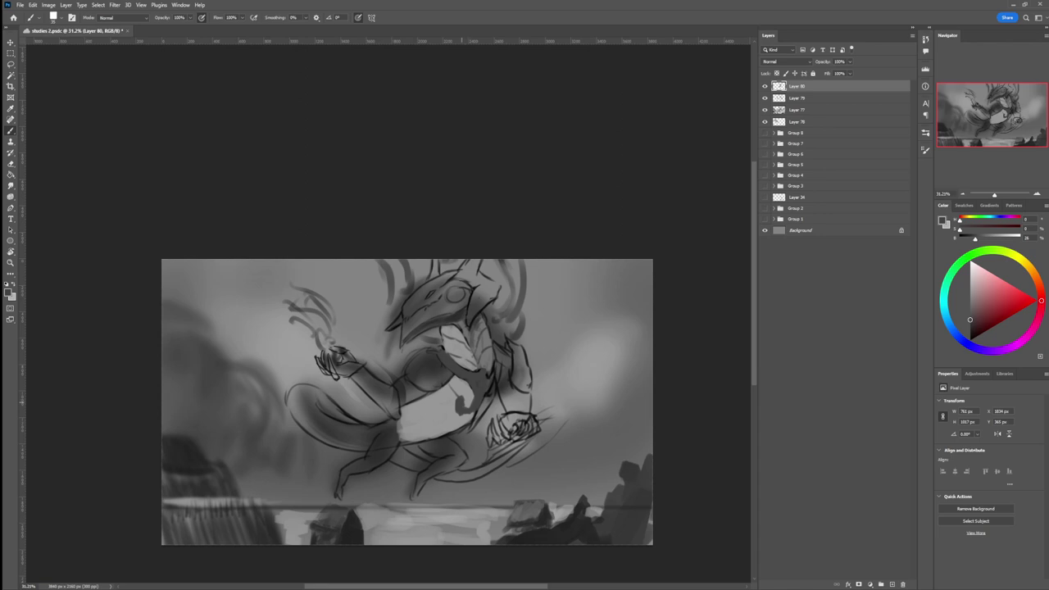
{"action": "mouse_move", "coordinate": [473, 413]}
{"action": "left_mouse_down"}
{"action": "mouse_move", "coordinate": [452, 433]}
{"action": "mouse_move", "coordinate": [450, 420]}
{"action": "left_mouse_up"}
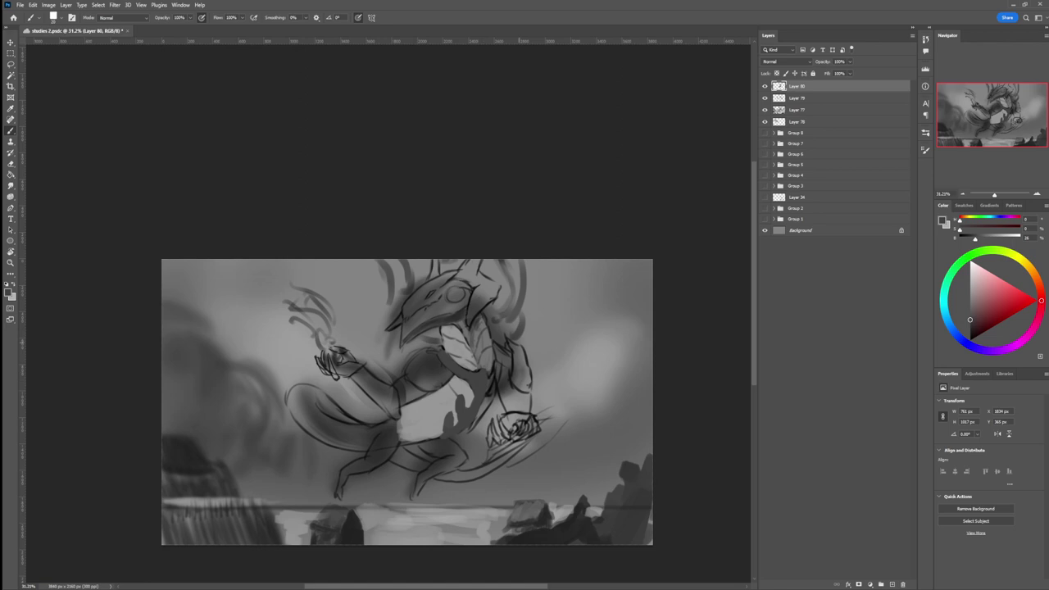
Fill the frill, horns and beak hook with dark grey using a larger brush
{"action": "left_click", "coordinate": [971, 309]}
{"action": "left_click", "coordinate": [970, 331]}
{"action": "key", "text": "bracketright"}
{"action": "key", "text": "bracketright"}
{"action": "key", "text": "bracketright"}
{"action": "mouse_move", "coordinate": [487, 387]}
{"action": "left_mouse_down"}
{"action": "mouse_move", "coordinate": [482, 401]}
{"action": "mouse_move", "coordinate": [486, 387]}
{"action": "left_mouse_up"}
{"action": "left_click", "coordinate": [480, 380], "text": "alt"}
{"action": "left_click", "coordinate": [490, 382], "text": "alt"}
{"action": "mouse_move", "coordinate": [469, 323]}
{"action": "left_mouse_down"}
{"action": "mouse_move", "coordinate": [482, 284]}
{"action": "mouse_move", "coordinate": [461, 277]}
{"action": "mouse_move", "coordinate": [469, 262]}
{"action": "mouse_move", "coordinate": [496, 293]}
{"action": "mouse_move", "coordinate": [467, 331]}
{"action": "mouse_move", "coordinate": [488, 285]}
{"action": "mouse_move", "coordinate": [437, 260]}
{"action": "mouse_move", "coordinate": [437, 275]}
{"action": "left_mouse_up"}
{"action": "left_click_drag", "start_coordinate": [400, 317], "coordinate": [389, 327]}
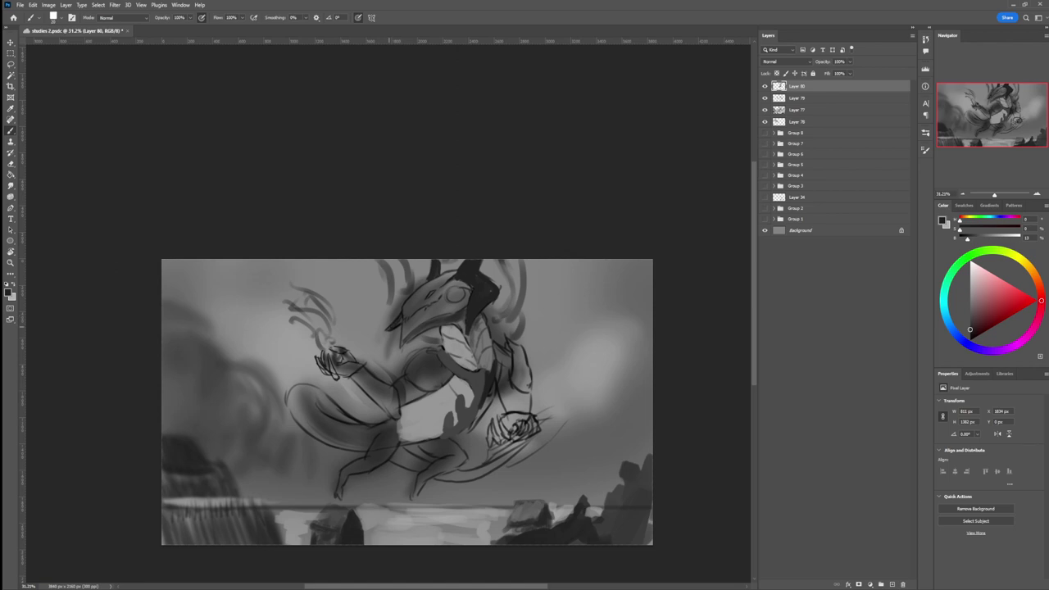
Sample a light grey and paint the lower part of the face and beak with it
{"action": "left_click", "coordinate": [378, 326], "text": "alt"}
{"action": "mouse_move", "coordinate": [405, 331]}
{"action": "left_mouse_down"}
{"action": "mouse_move", "coordinate": [424, 310]}
{"action": "mouse_move", "coordinate": [464, 296]}
{"action": "mouse_move", "coordinate": [406, 337]}
{"action": "mouse_move", "coordinate": [404, 324]}
{"action": "mouse_move", "coordinate": [462, 298]}
{"action": "mouse_move", "coordinate": [408, 326]}
{"action": "left_mouse_up"}
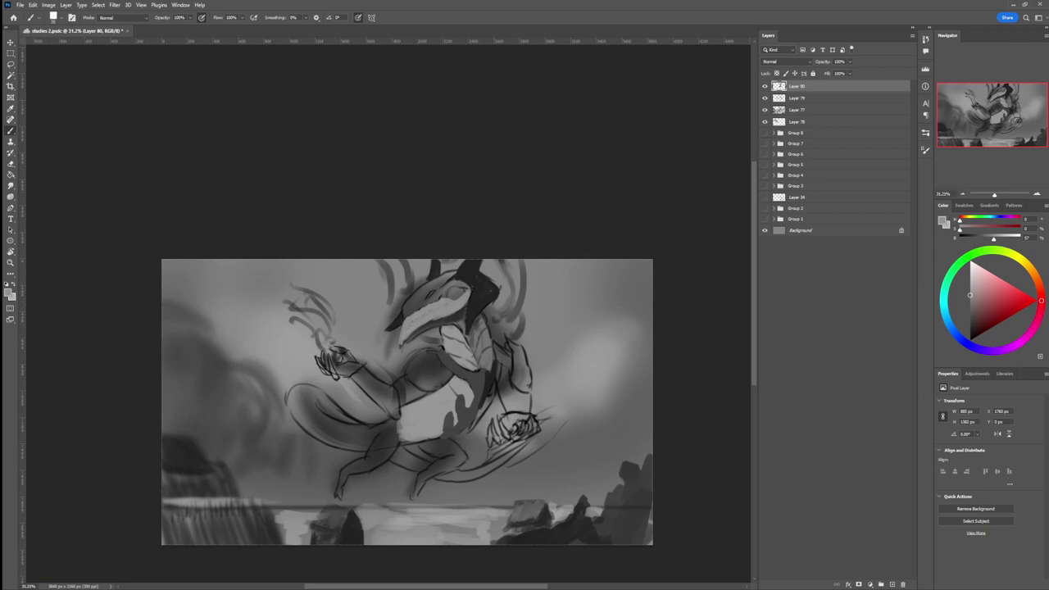
Paint the creature's upper face and brow with sampled dark grey, adding a mid-grey patch on the cheek behind the eye
{"action": "left_click", "coordinate": [484, 293], "text": "alt"}
{"action": "left_click", "coordinate": [443, 340], "text": "alt"}
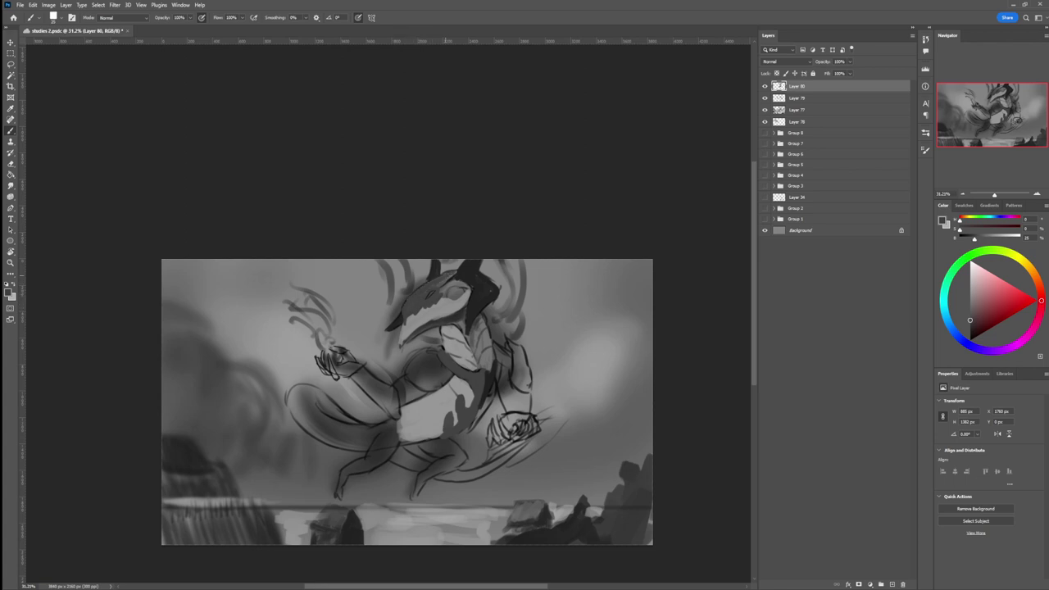
{"action": "left_click_drag", "start_coordinate": [442, 290], "coordinate": [468, 287]}
{"action": "left_click", "coordinate": [638, 272], "text": "alt"}
{"action": "left_click_drag", "start_coordinate": [455, 289], "coordinate": [457, 296]}
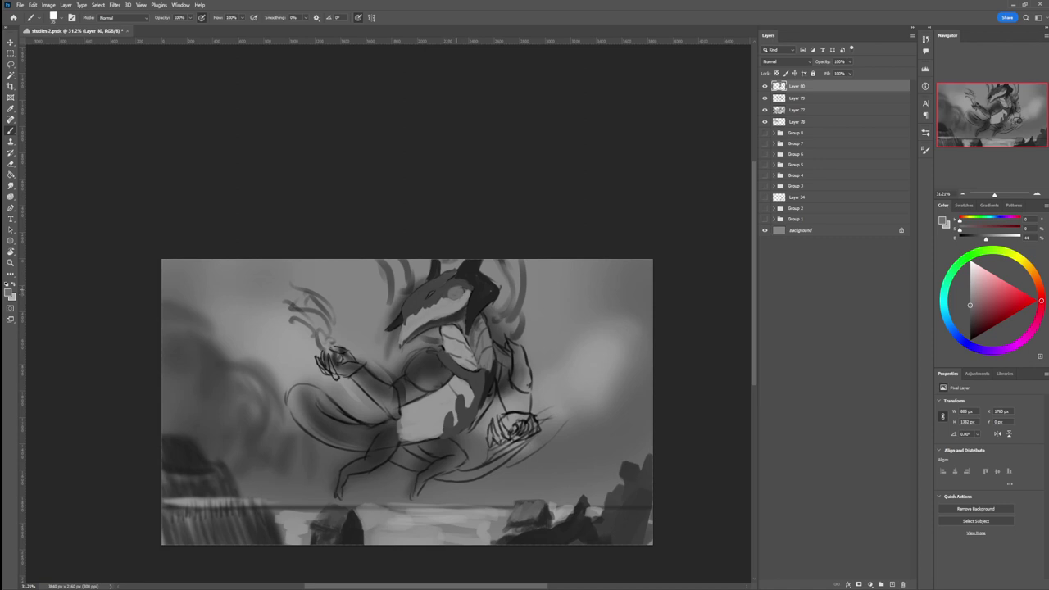
{"action": "left_click", "coordinate": [485, 292], "text": "alt"}
{"action": "left_click_drag", "start_coordinate": [436, 305], "coordinate": [454, 290]}
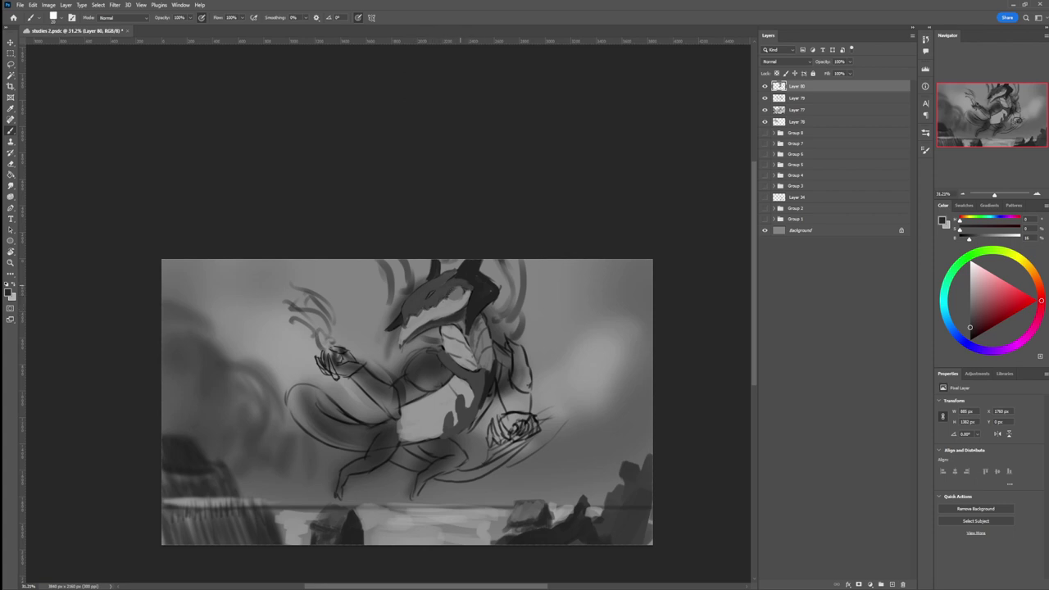
Paint a light eye on the face and outline it with sampled dark grey using a small brush
{"action": "left_click", "coordinate": [450, 304], "text": "alt"}
{"action": "left_click_drag", "start_coordinate": [428, 294], "coordinate": [437, 291]}
{"action": "left_click", "coordinate": [442, 289], "text": "alt"}
{"action": "left_click", "coordinate": [490, 290], "text": "alt"}
{"action": "key", "text": "bracketleft"}
{"action": "key", "text": "bracketright"}
{"action": "left_click_drag", "start_coordinate": [425, 292], "coordinate": [436, 287]}
{"action": "key", "text": "bracketleft"}
{"action": "left_click", "coordinate": [442, 293], "text": "alt"}
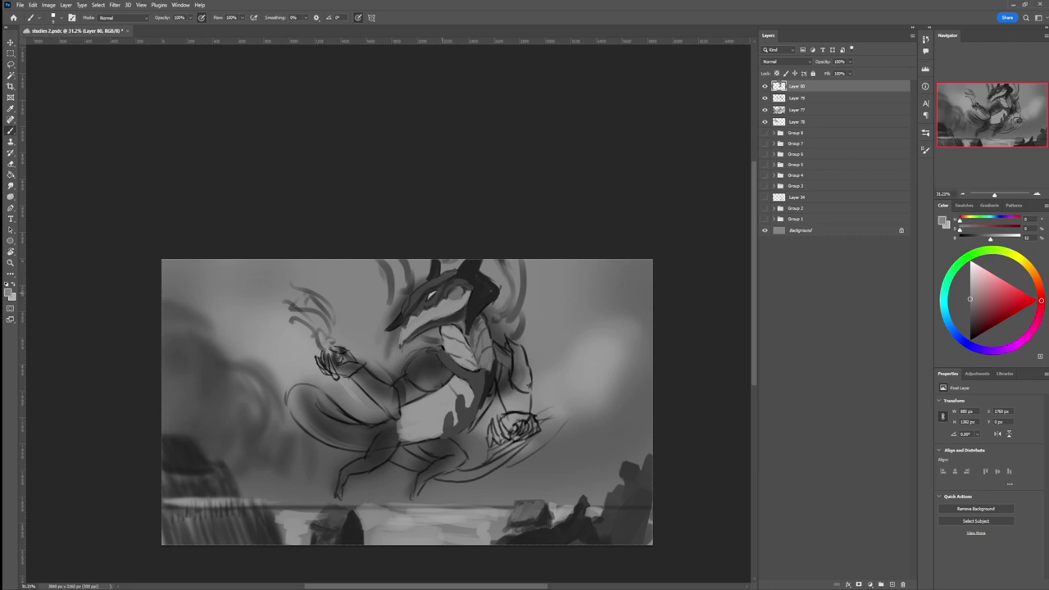
Add mid-grey strokes along the brow, the top of the beak and beneath the eye
{"action": "key", "text": "bracketright"}
{"action": "left_click_drag", "start_coordinate": [436, 281], "coordinate": [449, 277]}
{"action": "left_click_drag", "start_coordinate": [418, 286], "coordinate": [440, 282]}
{"action": "mouse_move", "coordinate": [443, 291]}
{"action": "left_mouse_down"}
{"action": "mouse_move", "coordinate": [454, 284]}
{"action": "mouse_move", "coordinate": [442, 297]}
{"action": "left_mouse_up"}
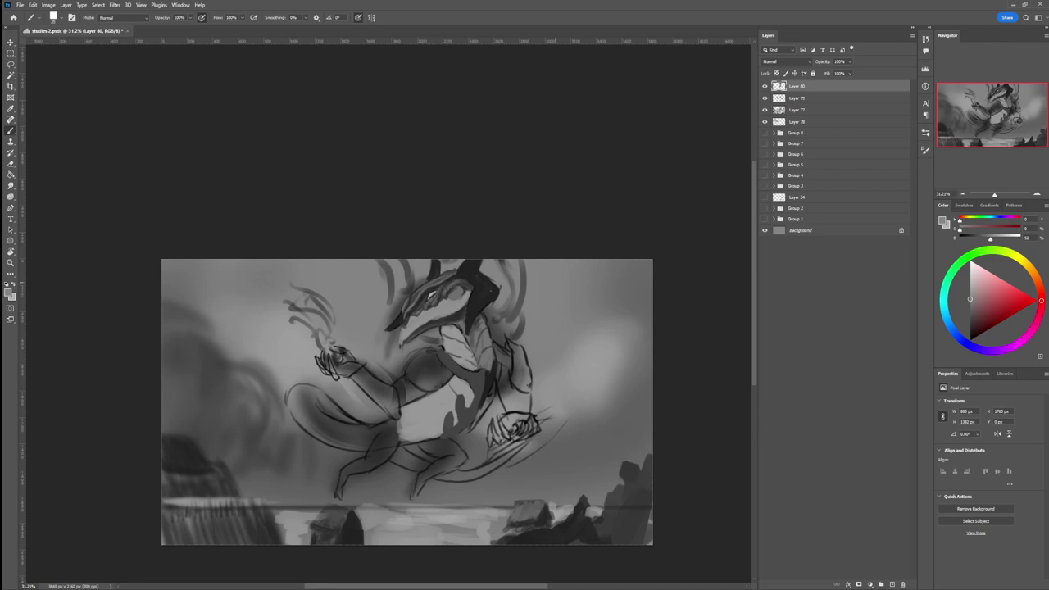
Paint the round shoulder in lighter grey and add a darker ring marking inside it
{"action": "key", "text": "ctrl+space"}
{"action": "left_click_drag", "start_coordinate": [433, 381], "coordinate": [400, 381]}
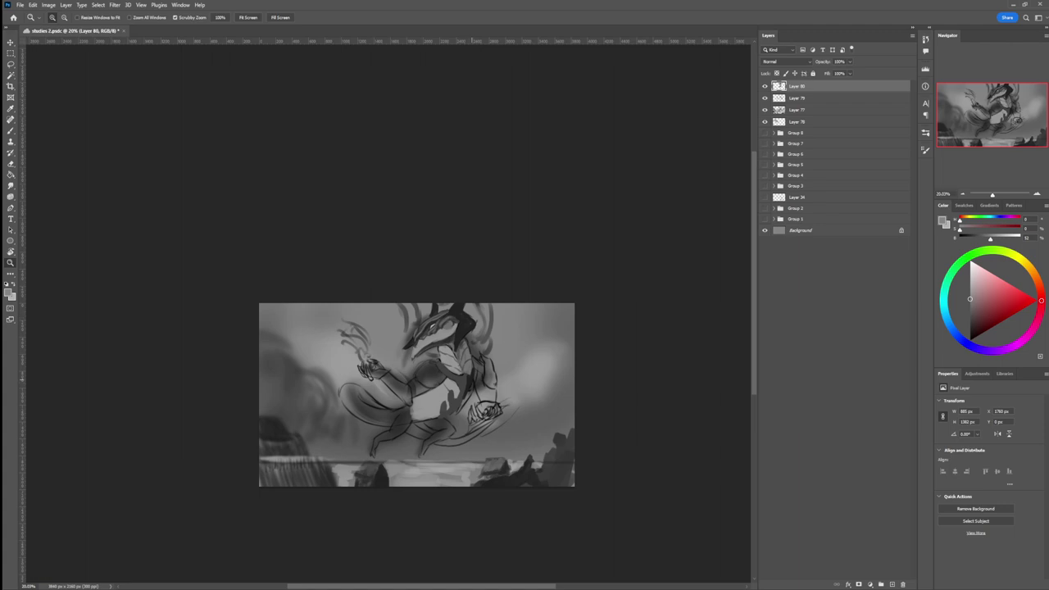
{"action": "left_click_drag", "start_coordinate": [473, 365], "coordinate": [509, 365]}
{"action": "key", "text": "b"}
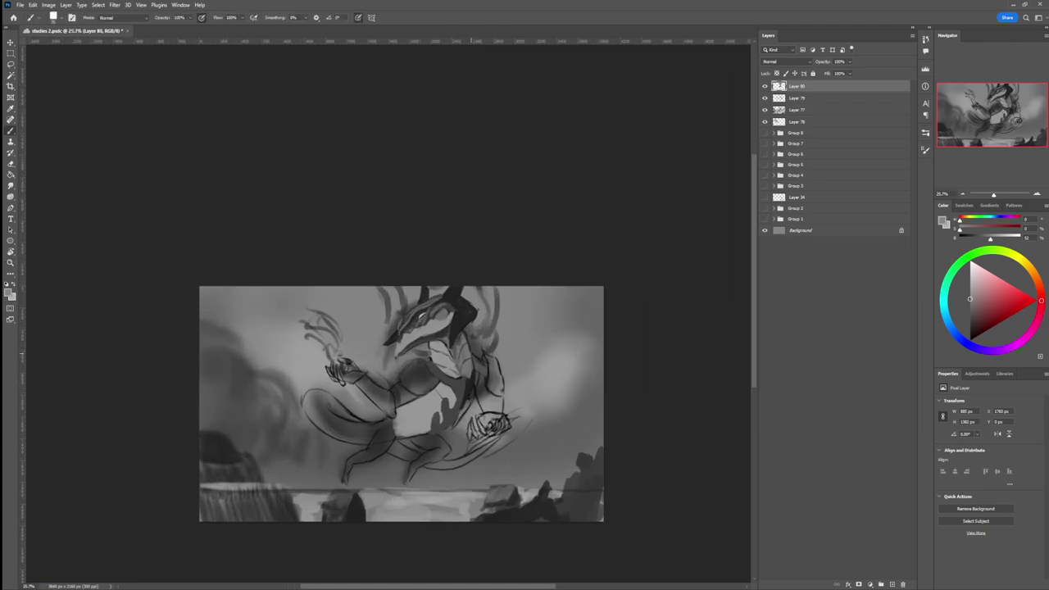
{"action": "left_click", "coordinate": [461, 381], "text": "alt"}
{"action": "left_click", "coordinate": [444, 363], "text": "alt"}
{"action": "mouse_move", "coordinate": [414, 369]}
{"action": "left_mouse_down"}
{"action": "mouse_move", "coordinate": [403, 382]}
{"action": "mouse_move", "coordinate": [421, 390]}
{"action": "mouse_move", "coordinate": [424, 375]}
{"action": "mouse_move", "coordinate": [403, 387]}
{"action": "mouse_move", "coordinate": [417, 376]}
{"action": "left_mouse_up"}
{"action": "left_click", "coordinate": [452, 414], "text": "alt"}
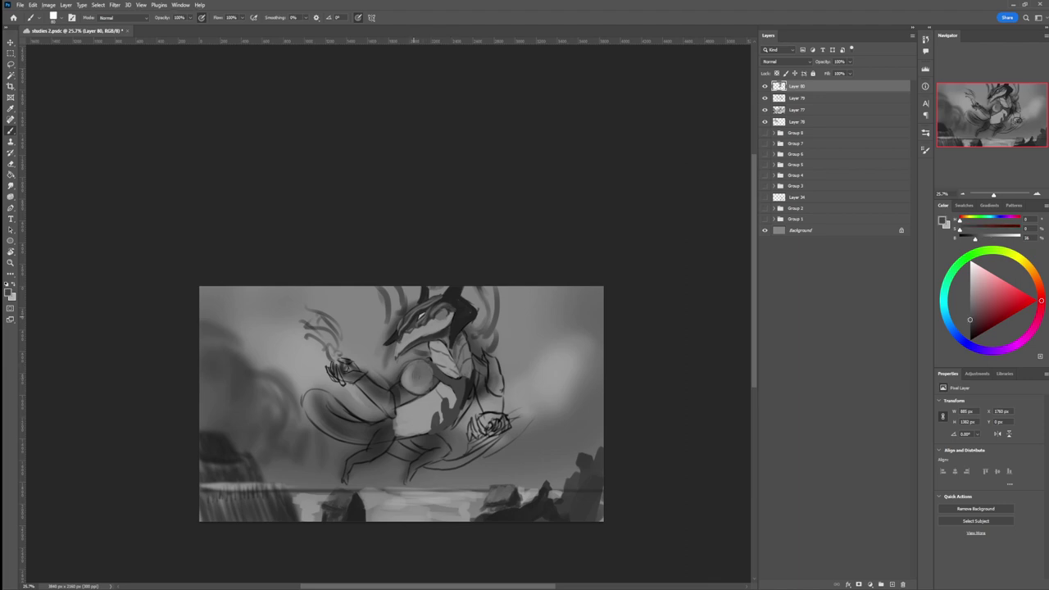
{"action": "mouse_move", "coordinate": [406, 383]}
{"action": "left_mouse_down"}
{"action": "mouse_move", "coordinate": [428, 389]}
{"action": "mouse_move", "coordinate": [399, 372]}
{"action": "left_mouse_up"}
{"action": "left_click", "coordinate": [408, 380], "text": "alt"}
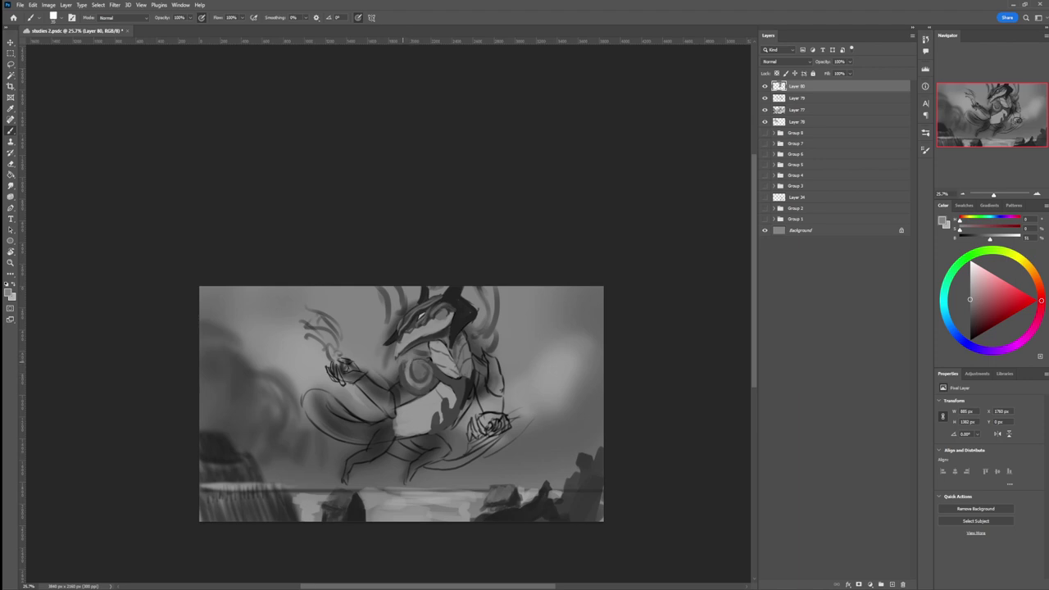
Paint the tail, hip and near leg in a sampled mid grey using a larger brush
{"action": "key", "text": "bracketleft"}
{"action": "key", "text": "l"}
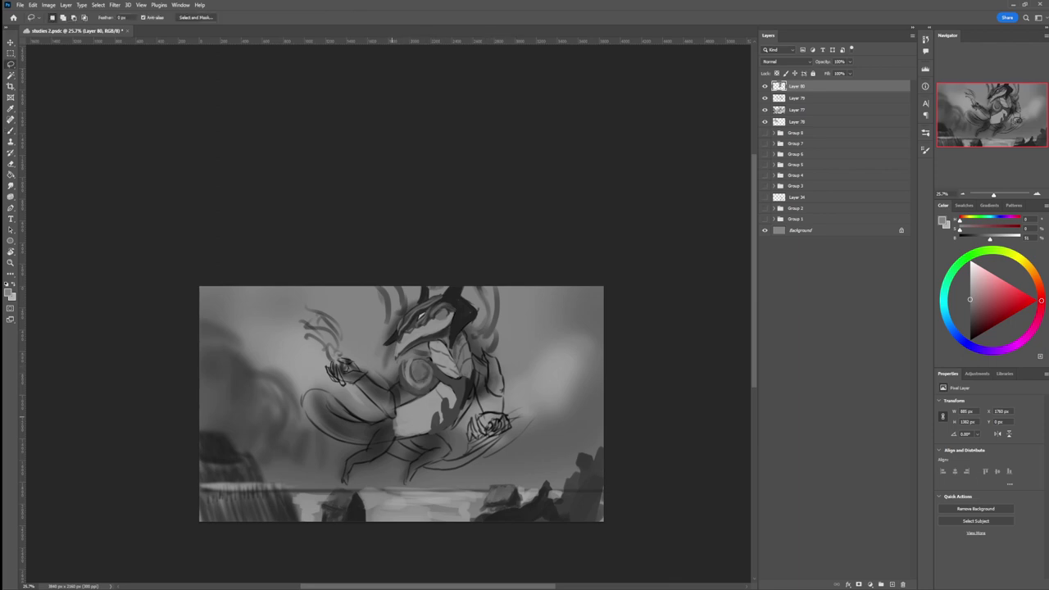
{"action": "key", "text": "b"}
{"action": "left_click", "coordinate": [403, 417], "text": "alt"}
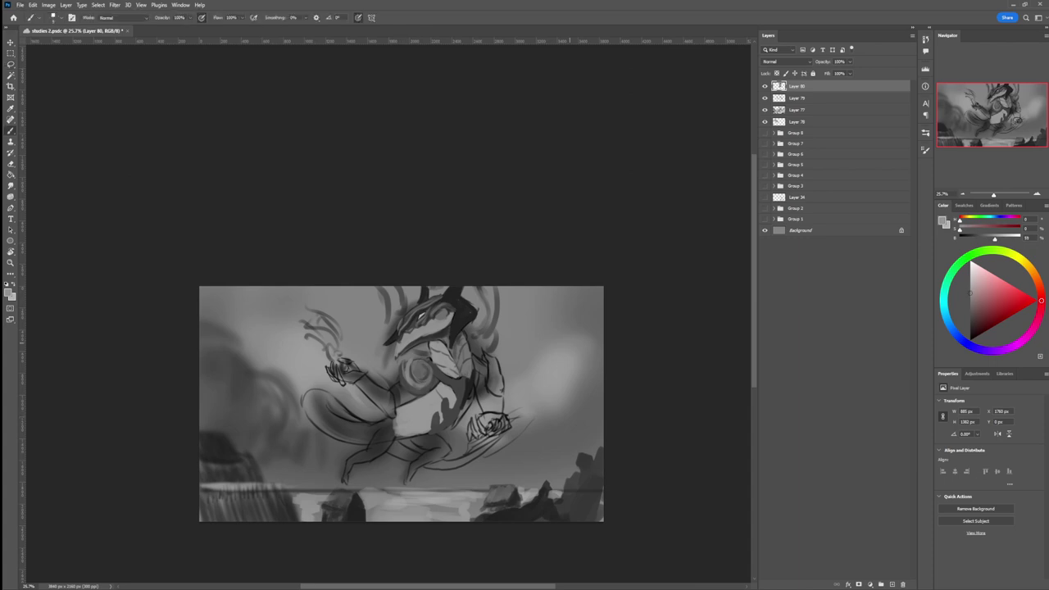
{"action": "left_click", "coordinate": [401, 425], "text": "alt"}
{"action": "key", "text": "bracketright"}
{"action": "key", "text": "bracketright"}
{"action": "key", "text": "bracketright"}
{"action": "mouse_move", "coordinate": [394, 421]}
{"action": "left_mouse_down"}
{"action": "mouse_move", "coordinate": [387, 431]}
{"action": "mouse_move", "coordinate": [326, 416]}
{"action": "mouse_move", "coordinate": [365, 437]}
{"action": "mouse_move", "coordinate": [347, 438]}
{"action": "mouse_move", "coordinate": [379, 431]}
{"action": "mouse_move", "coordinate": [372, 449]}
{"action": "mouse_move", "coordinate": [389, 435]}
{"action": "mouse_move", "coordinate": [371, 431]}
{"action": "mouse_move", "coordinate": [344, 483]}
{"action": "mouse_move", "coordinate": [437, 416]}
{"action": "left_mouse_up"}
Pick a darker grey and shade the belly and hip with a smaller brush
{"action": "left_click_drag", "start_coordinate": [970, 308], "coordinate": [970, 317]}
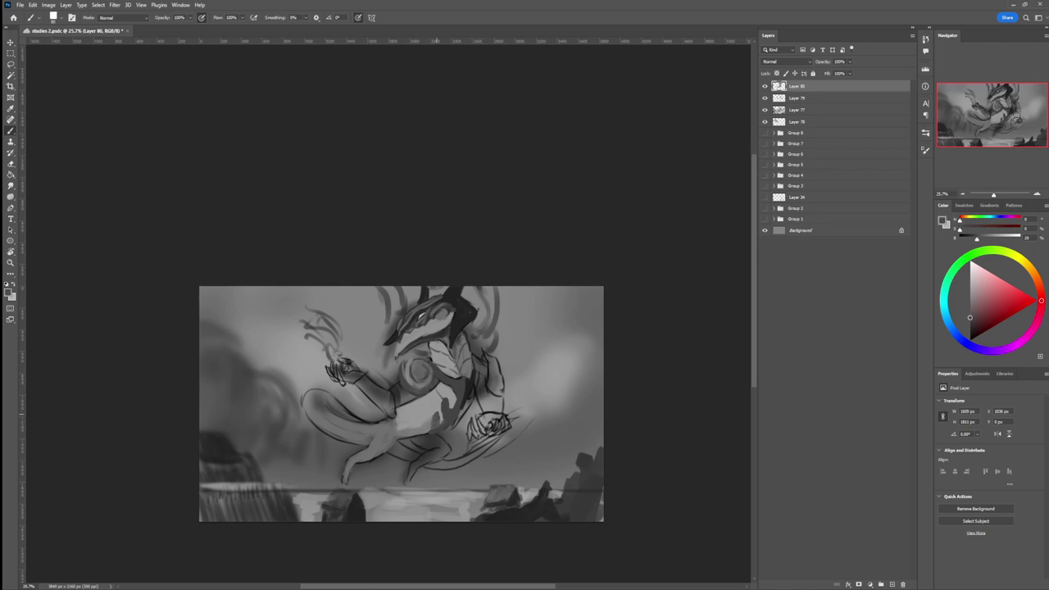
{"action": "left_click", "coordinate": [970, 327]}
{"action": "key", "text": "bracketleft"}
{"action": "key", "text": "bracketleft"}
{"action": "key", "text": "bracketleft"}
{"action": "mouse_move", "coordinate": [435, 416]}
{"action": "left_mouse_down"}
{"action": "mouse_move", "coordinate": [451, 407]}
{"action": "mouse_move", "coordinate": [391, 441]}
{"action": "left_mouse_up"}
{"action": "key", "text": "bracketright"}
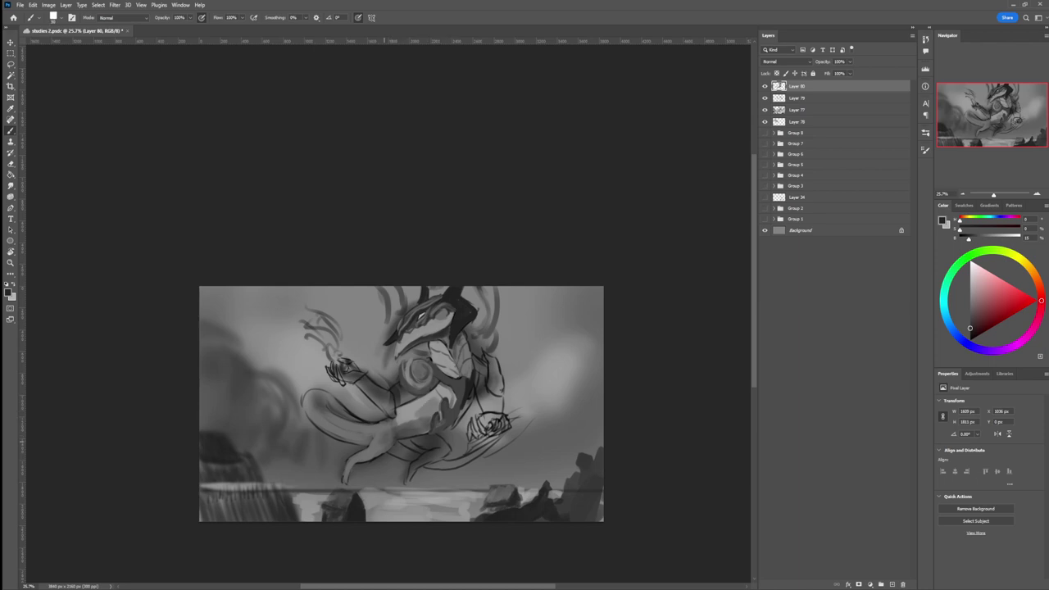
Darken the tail's underside and its rounded tip with the dark grey
{"action": "left_click_drag", "start_coordinate": [378, 434], "coordinate": [372, 444]}
{"action": "left_click_drag", "start_coordinate": [306, 409], "coordinate": [370, 444]}
{"action": "left_click_drag", "start_coordinate": [332, 427], "coordinate": [349, 437]}
{"action": "mouse_move", "coordinate": [312, 400]}
{"action": "left_mouse_down"}
{"action": "mouse_move", "coordinate": [305, 416]}
{"action": "mouse_move", "coordinate": [363, 438]}
{"action": "mouse_move", "coordinate": [318, 400]}
{"action": "left_mouse_up"}
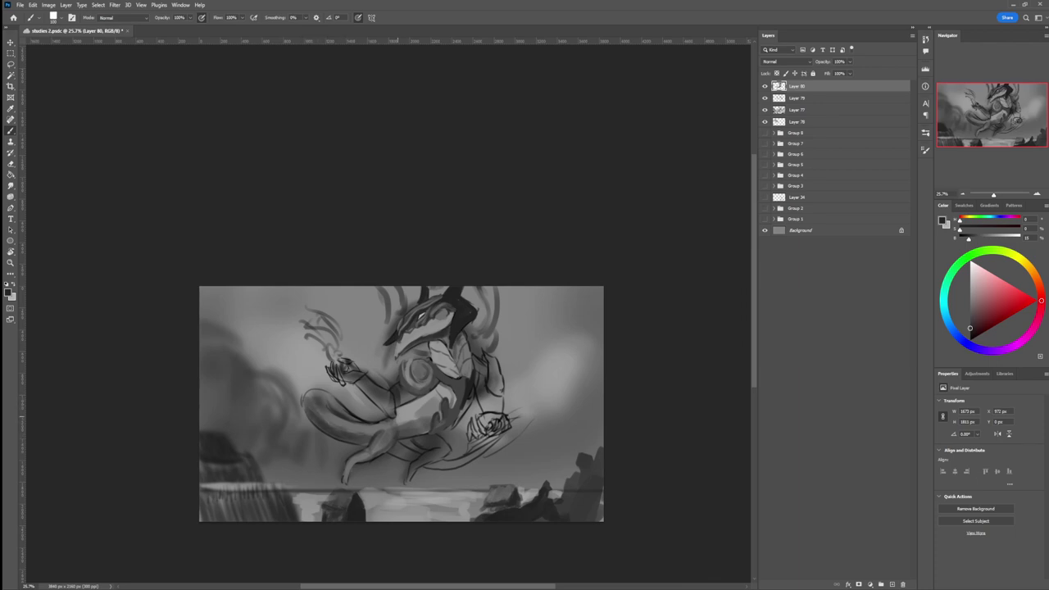
Highlight the tail's upper side and the near thigh in light grey, and shade the underside of the hip in dark grey
{"action": "left_click", "coordinate": [396, 418], "text": "alt"}
{"action": "mouse_move", "coordinate": [389, 422]}
{"action": "left_mouse_down"}
{"action": "mouse_move", "coordinate": [334, 417]}
{"action": "mouse_move", "coordinate": [320, 392]}
{"action": "left_mouse_up"}
{"action": "mouse_move", "coordinate": [337, 401]}
{"action": "left_mouse_down"}
{"action": "mouse_move", "coordinate": [362, 419]}
{"action": "mouse_move", "coordinate": [324, 396]}
{"action": "left_mouse_up"}
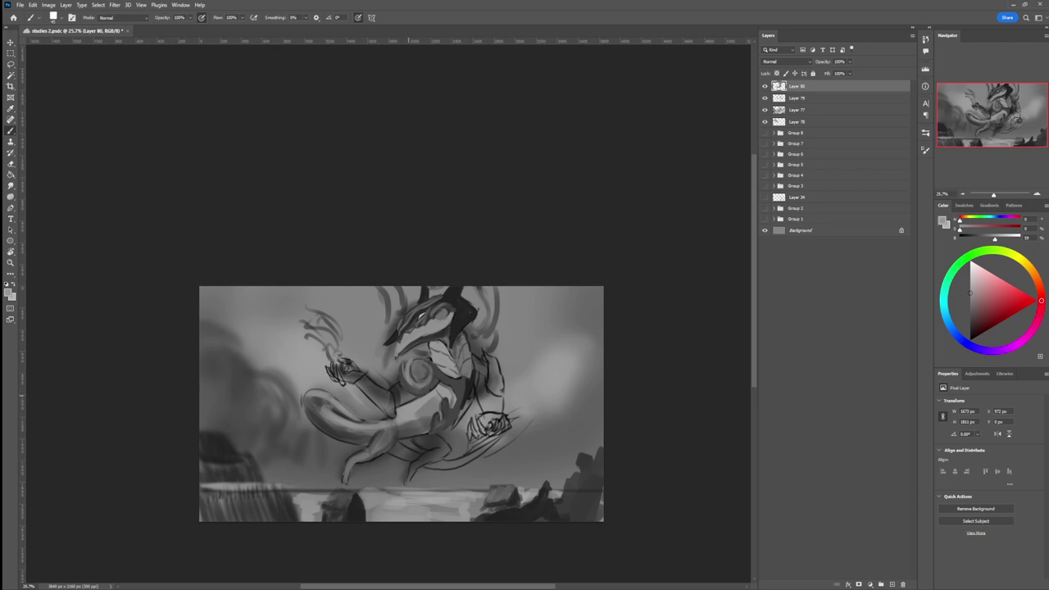
{"action": "mouse_move", "coordinate": [385, 439]}
{"action": "left_mouse_down"}
{"action": "mouse_move", "coordinate": [375, 430]}
{"action": "mouse_move", "coordinate": [384, 426]}
{"action": "mouse_move", "coordinate": [373, 441]}
{"action": "left_mouse_up"}
{"action": "left_click_drag", "start_coordinate": [387, 443], "coordinate": [356, 450]}
{"action": "left_click", "coordinate": [341, 430], "text": "alt"}
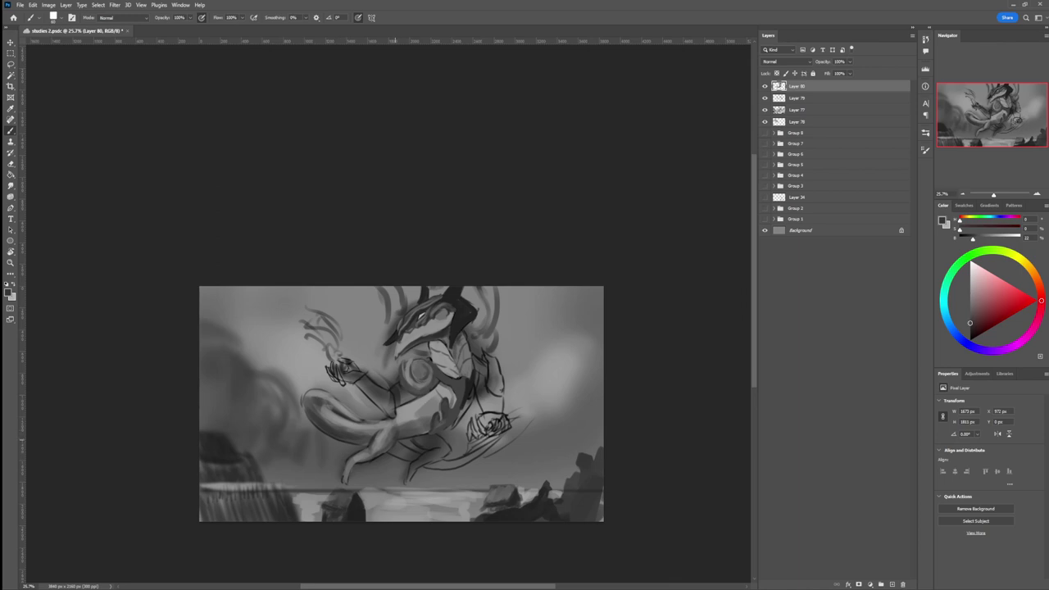
{"action": "left_click_drag", "start_coordinate": [408, 434], "coordinate": [418, 430]}
Paint the lowered arm in mid grey and fill the fingers of both hands with very dark grey
{"action": "left_click", "coordinate": [453, 405], "text": "alt"}
{"action": "left_click", "coordinate": [461, 394], "text": "alt"}
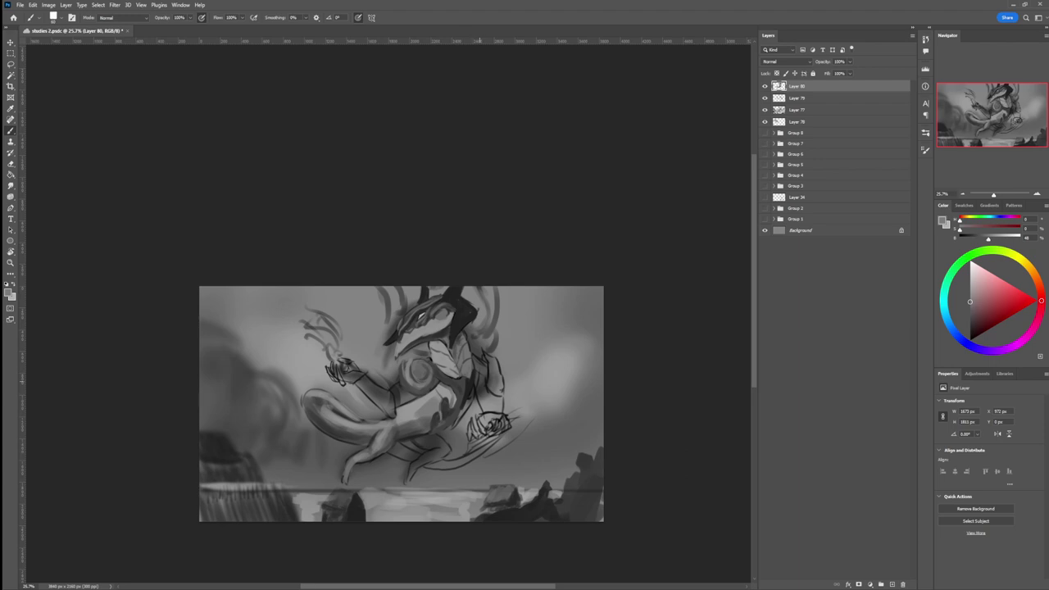
{"action": "mouse_move", "coordinate": [480, 376]}
{"action": "left_mouse_down"}
{"action": "mouse_move", "coordinate": [477, 400]}
{"action": "mouse_move", "coordinate": [488, 393]}
{"action": "mouse_move", "coordinate": [492, 428]}
{"action": "mouse_move", "coordinate": [502, 417]}
{"action": "mouse_move", "coordinate": [467, 441]}
{"action": "mouse_move", "coordinate": [481, 441]}
{"action": "mouse_move", "coordinate": [473, 432]}
{"action": "mouse_move", "coordinate": [482, 425]}
{"action": "mouse_move", "coordinate": [484, 438]}
{"action": "left_mouse_up"}
{"action": "left_click", "coordinate": [467, 387], "text": "alt"}
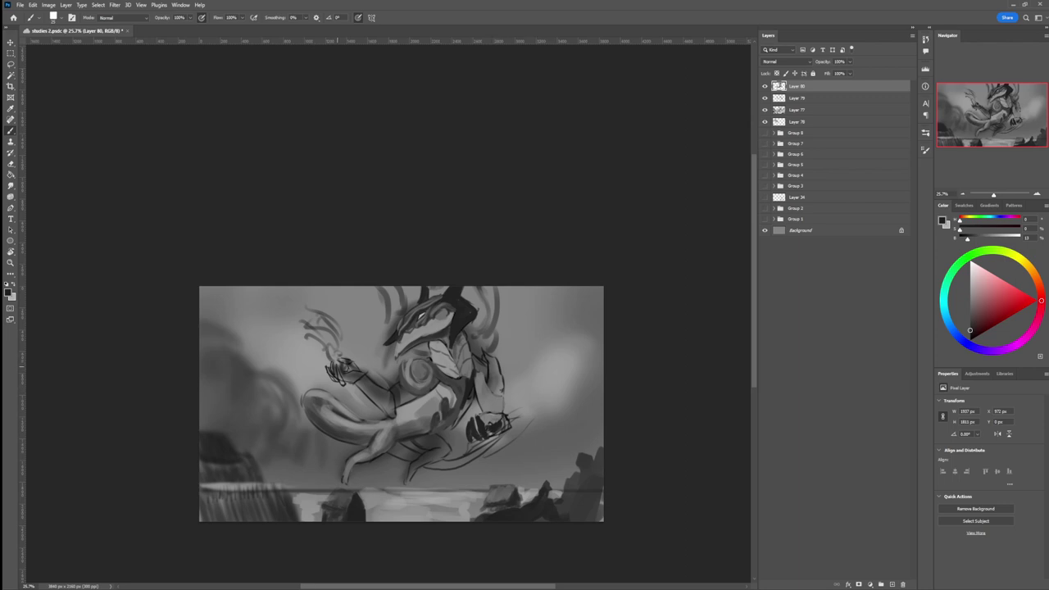
{"action": "mouse_move", "coordinate": [337, 365]}
{"action": "left_mouse_down"}
{"action": "mouse_move", "coordinate": [342, 384]}
{"action": "mouse_move", "coordinate": [329, 382]}
{"action": "mouse_move", "coordinate": [350, 357]}
{"action": "left_mouse_up"}
Paint the raised hand's wrist in mid grey, its forearm in dark grey and touch up the elbow with a sampled grey
{"action": "left_click", "coordinate": [471, 398], "text": "alt"}
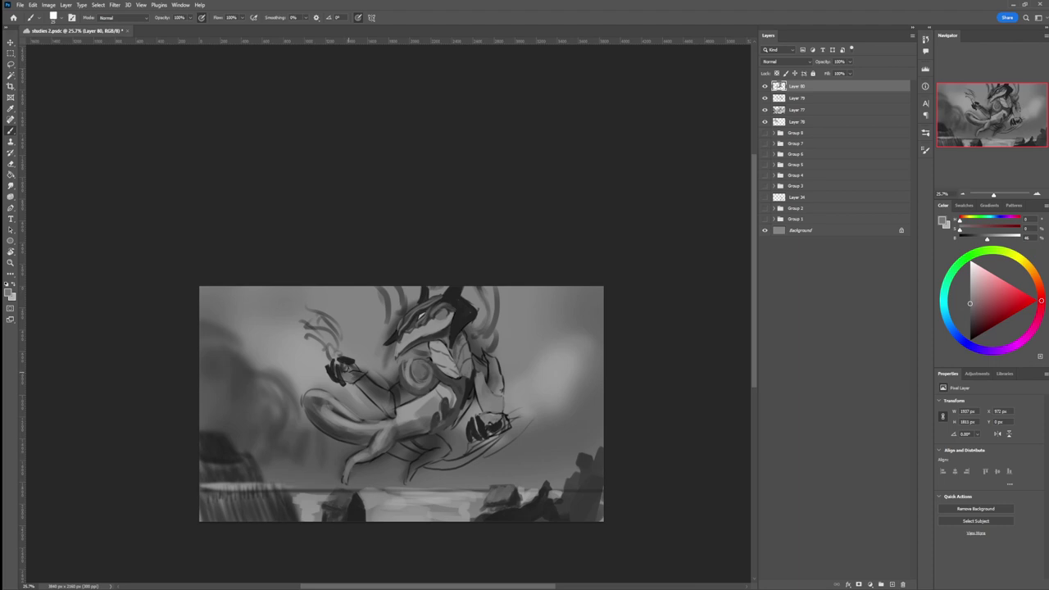
{"action": "left_click_drag", "start_coordinate": [355, 368], "coordinate": [362, 375]}
{"action": "key", "text": "bracketleft"}
{"action": "left_click", "coordinate": [463, 376], "text": "alt"}
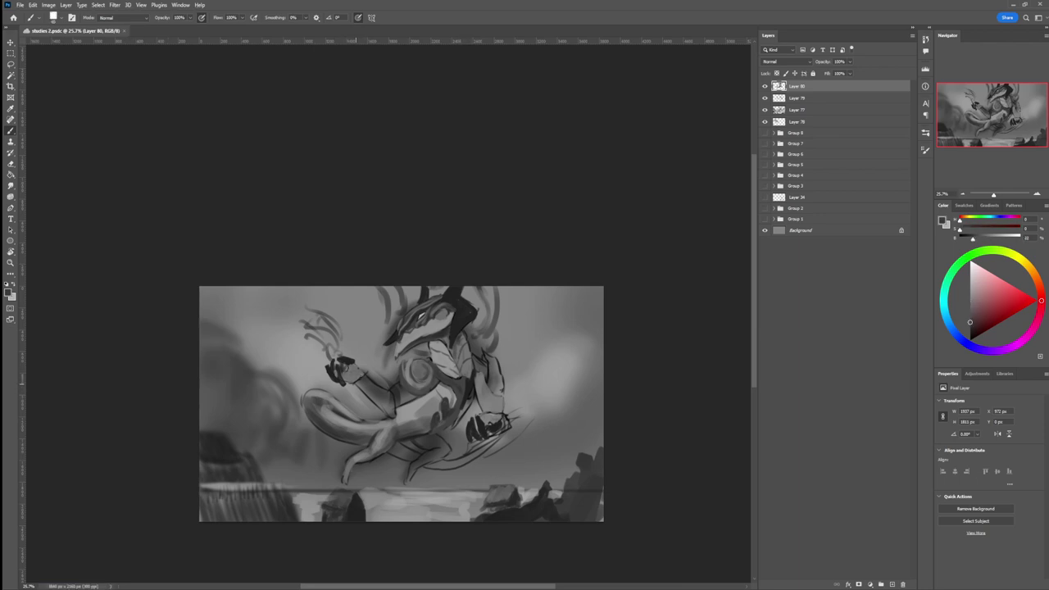
{"action": "left_click_drag", "start_coordinate": [355, 377], "coordinate": [388, 406]}
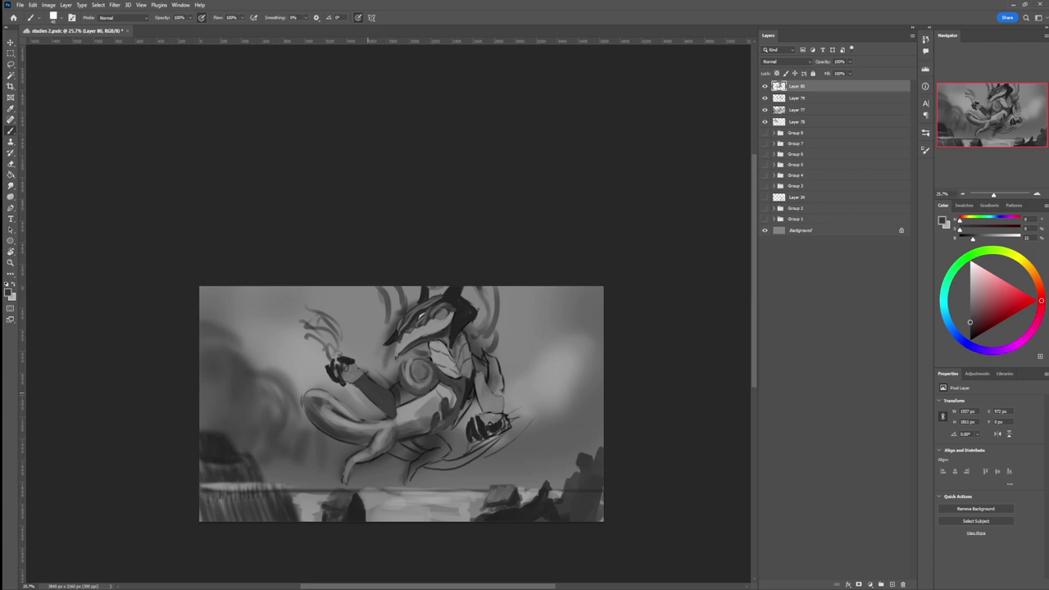
{"action": "left_click", "coordinate": [413, 403], "text": "alt"}
{"action": "mouse_move", "coordinate": [392, 389]}
{"action": "left_mouse_down"}
{"action": "mouse_move", "coordinate": [409, 402]}
{"action": "mouse_move", "coordinate": [399, 387]}
{"action": "left_mouse_up"}
{"action": "left_click", "coordinate": [408, 399], "text": "alt"}
{"action": "left_click", "coordinate": [407, 412], "text": "alt"}
Block in a dark grey cloud mass behind the creature, rising above the rocks on the far side from its tail
{"action": "key", "text": "z"}
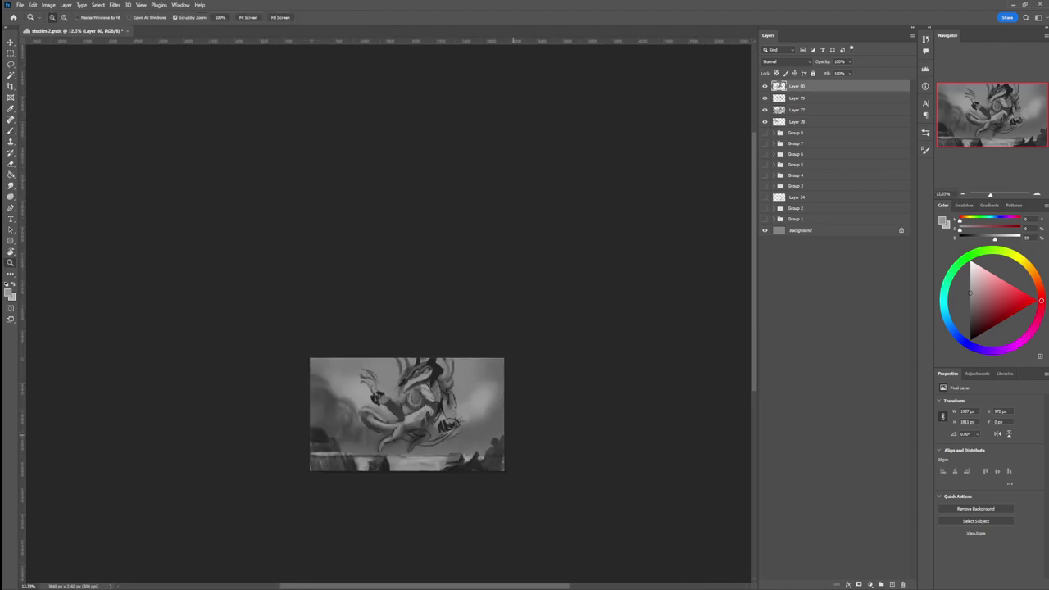
{"action": "left_click_drag", "start_coordinate": [467, 436], "coordinate": [465, 440]}
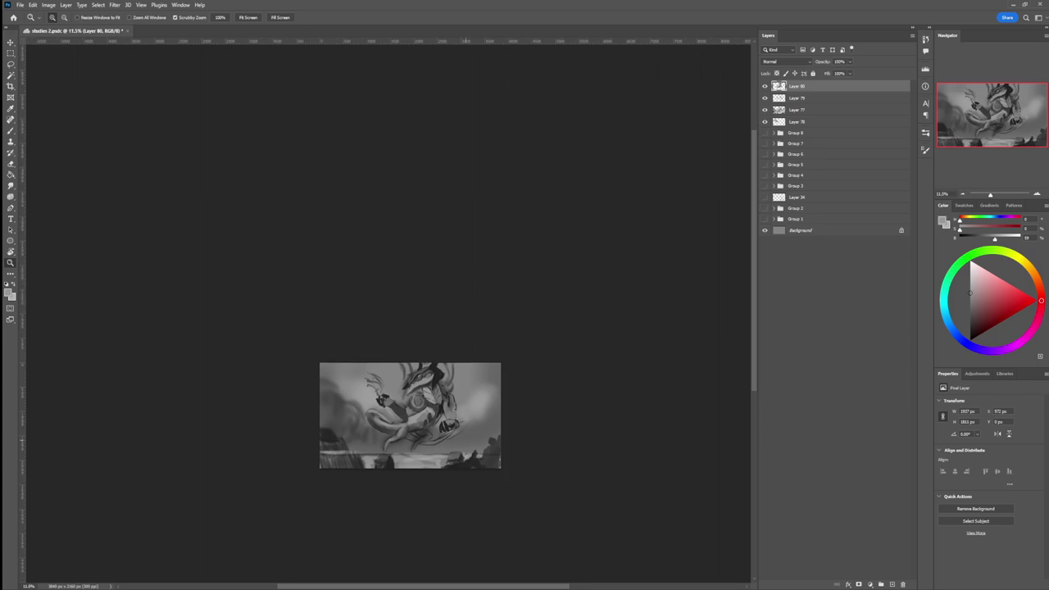
{"action": "mouse_move", "coordinate": [430, 376]}
{"action": "left_mouse_down"}
{"action": "mouse_move", "coordinate": [457, 384]}
{"action": "mouse_move", "coordinate": [448, 406]}
{"action": "mouse_move", "coordinate": [462, 399]}
{"action": "left_mouse_up"}
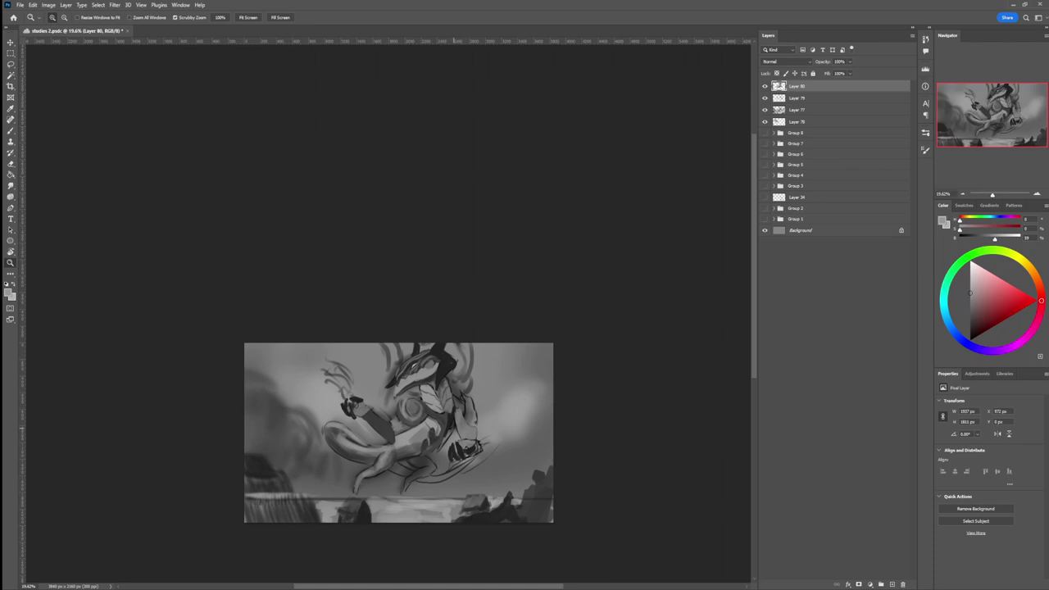
{"action": "key", "text": "b"}
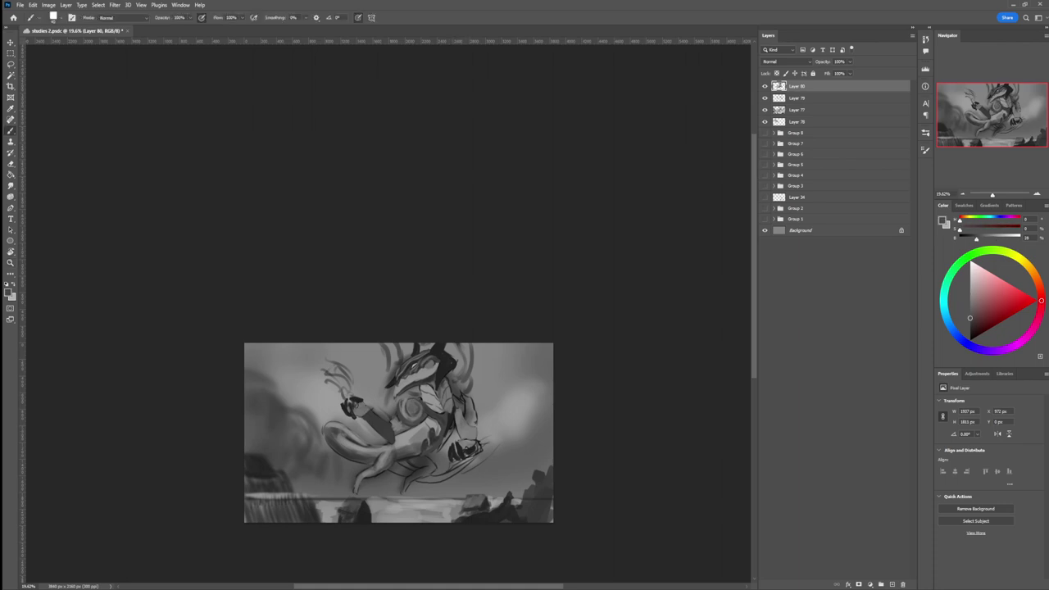
{"action": "mouse_move", "coordinate": [496, 445]}
{"action": "left_mouse_down"}
{"action": "mouse_move", "coordinate": [542, 405]}
{"action": "mouse_move", "coordinate": [544, 420]}
{"action": "left_mouse_up"}
{"action": "left_click_drag", "start_coordinate": [518, 418], "coordinate": [535, 407]}
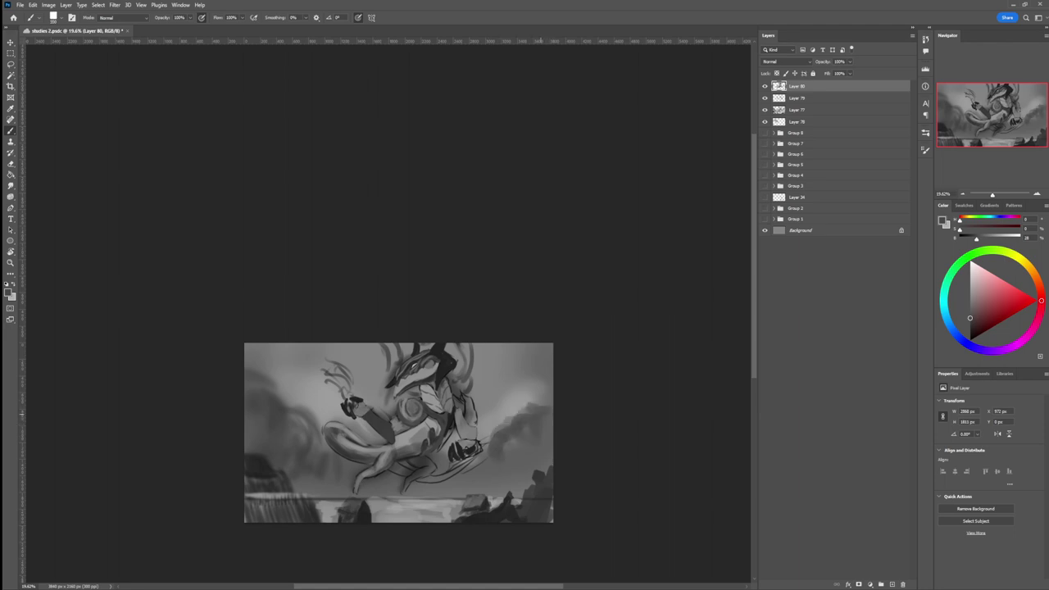
{"action": "left_click_drag", "start_coordinate": [539, 449], "coordinate": [546, 422]}
{"action": "left_click_drag", "start_coordinate": [513, 448], "coordinate": [532, 403]}
{"action": "left_click_drag", "start_coordinate": [505, 467], "coordinate": [528, 437]}
{"action": "mouse_move", "coordinate": [469, 491]}
{"action": "left_mouse_down"}
{"action": "mouse_move", "coordinate": [505, 462]}
{"action": "mouse_move", "coordinate": [507, 489]}
{"action": "mouse_move", "coordinate": [550, 435]}
{"action": "left_mouse_up"}
Sample a darker grey and paint dark forms at the base of the new cloud mass above the rocks
{"action": "left_click", "coordinate": [537, 483], "text": "alt"}
{"action": "key", "text": "["}
{"action": "key", "text": "["}
{"action": "key", "text": "["}
{"action": "key", "text": "["}
{"action": "key", "text": "["}
{"action": "key", "text": "["}
{"action": "mouse_move", "coordinate": [527, 467]}
{"action": "left_mouse_down"}
{"action": "mouse_move", "coordinate": [550, 446]}
{"action": "mouse_move", "coordinate": [507, 491]}
{"action": "left_mouse_up"}
{"action": "key", "text": "]"}
{"action": "key", "text": "]"}
{"action": "key", "text": "]"}
{"action": "mouse_move", "coordinate": [515, 465]}
{"action": "left_mouse_down"}
{"action": "mouse_move", "coordinate": [499, 492]}
{"action": "mouse_move", "coordinate": [520, 445]}
{"action": "left_mouse_up"}
Add diagonal dark streaks across the sky on both sides of the creature
{"action": "left_click_drag", "start_coordinate": [539, 408], "coordinate": [544, 398]}
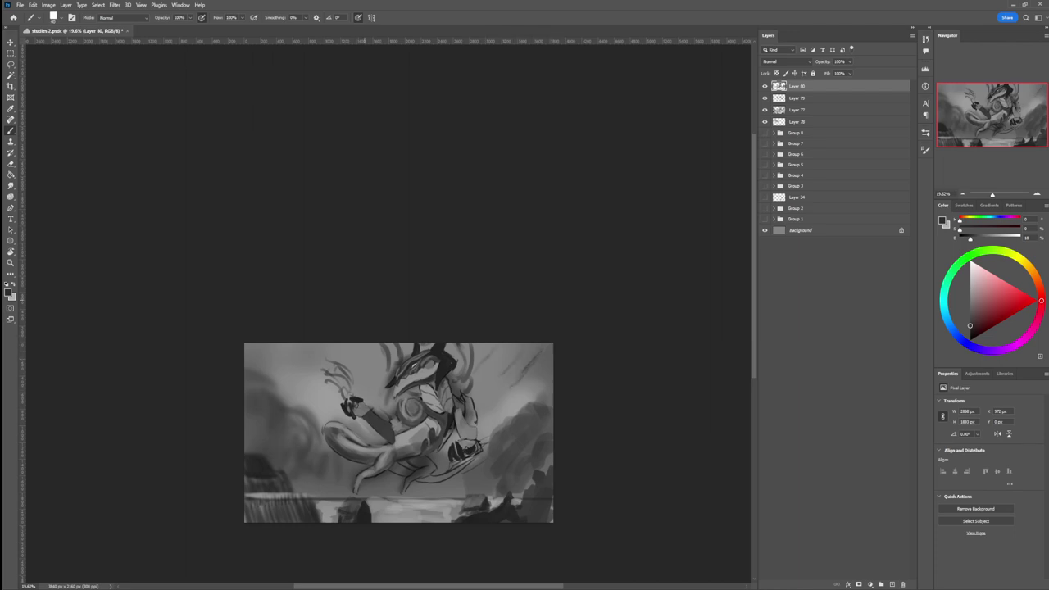
{"action": "left_click_drag", "start_coordinate": [288, 345], "coordinate": [267, 376]}
{"action": "left_click_drag", "start_coordinate": [328, 406], "coordinate": [318, 425]}
Darken the cloud mass behind the tail with broad strokes and add sampled lighter grey along its edge near the raised hand
{"action": "mouse_move", "coordinate": [224, 423]}
{"action": "left_mouse_down"}
{"action": "mouse_move", "coordinate": [259, 428]}
{"action": "mouse_move", "coordinate": [300, 476]}
{"action": "mouse_move", "coordinate": [296, 426]}
{"action": "left_mouse_up"}
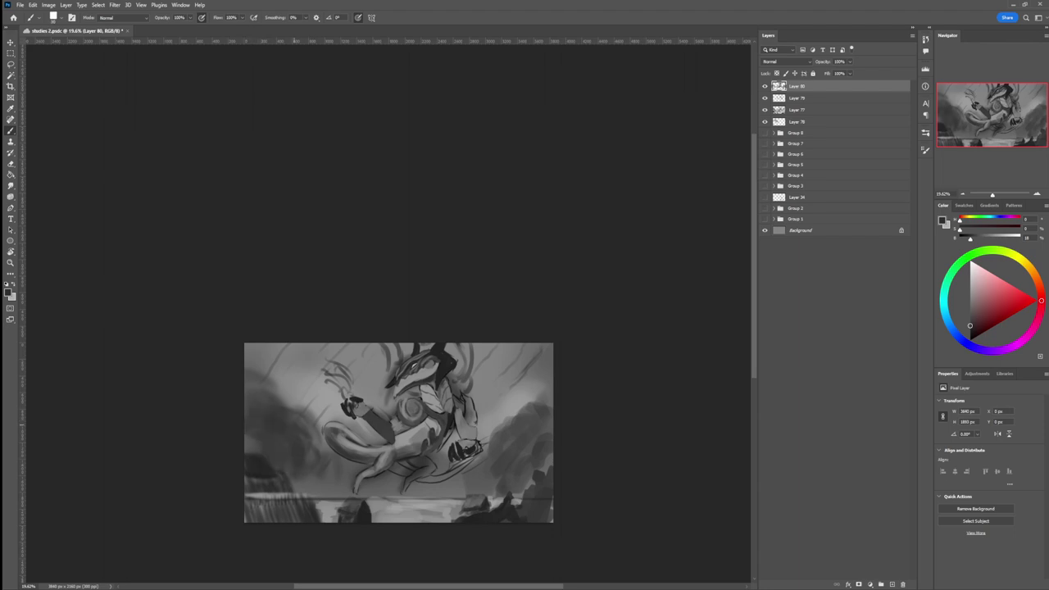
{"action": "left_click_drag", "start_coordinate": [316, 472], "coordinate": [336, 503]}
{"action": "mouse_move", "coordinate": [344, 459]}
{"action": "left_mouse_down"}
{"action": "mouse_move", "coordinate": [333, 482]}
{"action": "mouse_move", "coordinate": [306, 488]}
{"action": "left_mouse_up"}
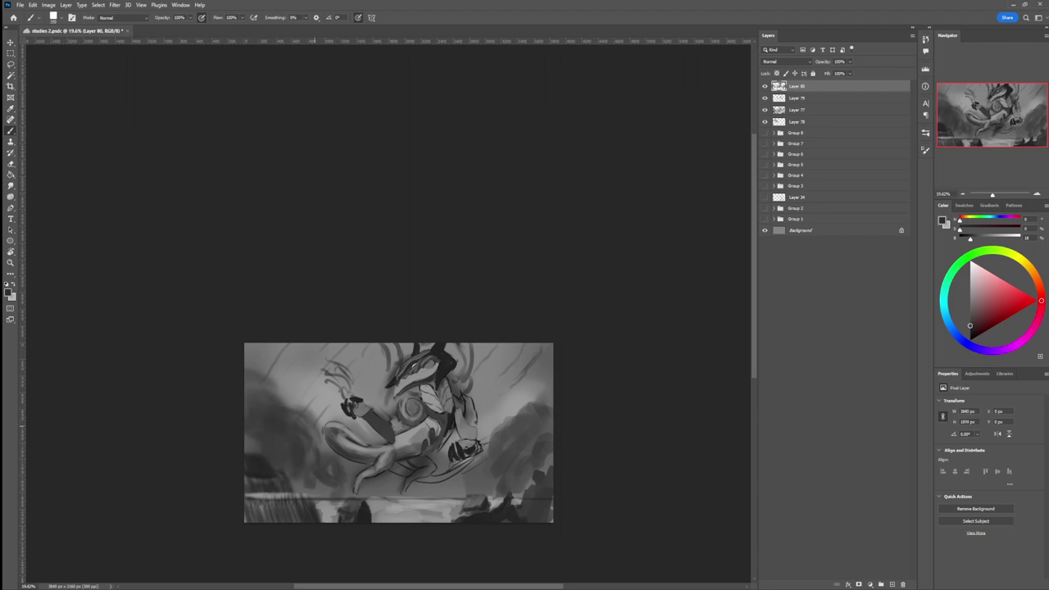
{"action": "mouse_move", "coordinate": [315, 426]}
{"action": "left_mouse_down"}
{"action": "mouse_move", "coordinate": [278, 383]}
{"action": "mouse_move", "coordinate": [283, 401]}
{"action": "mouse_move", "coordinate": [249, 402]}
{"action": "left_mouse_up"}
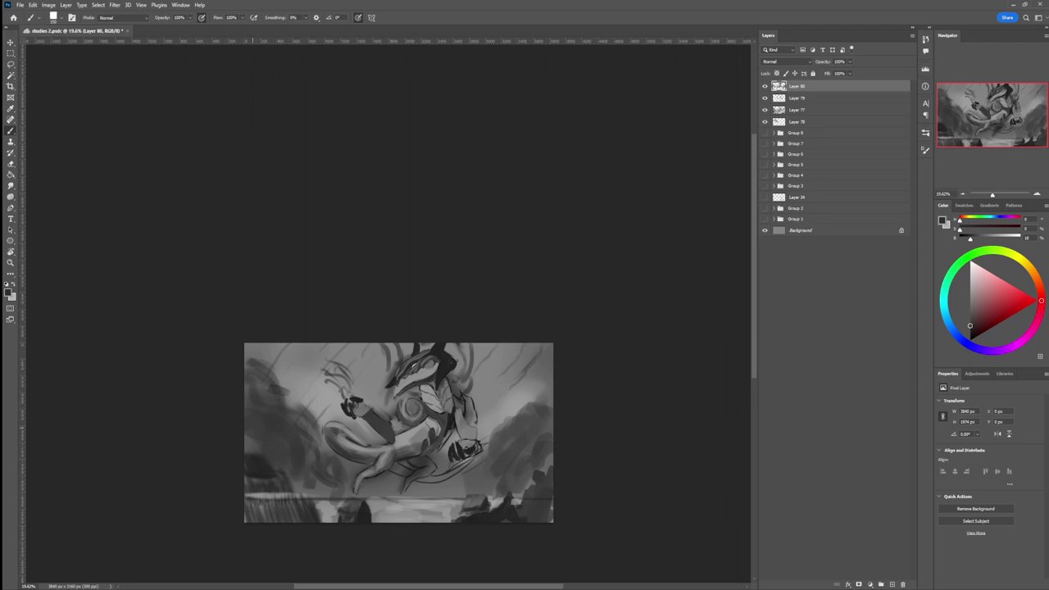
{"action": "left_click", "coordinate": [518, 378], "text": "alt"}
{"action": "mouse_move", "coordinate": [324, 397]}
{"action": "left_mouse_down"}
{"action": "mouse_move", "coordinate": [315, 404]}
{"action": "mouse_move", "coordinate": [326, 418]}
{"action": "mouse_move", "coordinate": [338, 410]}
{"action": "mouse_move", "coordinate": [321, 423]}
{"action": "mouse_move", "coordinate": [333, 411]}
{"action": "mouse_move", "coordinate": [349, 426]}
{"action": "mouse_move", "coordinate": [371, 405]}
{"action": "mouse_move", "coordinate": [360, 392]}
{"action": "mouse_move", "coordinate": [300, 401]}
{"action": "left_mouse_up"}
Darken the upper sky around the creature's head with a sampled dark grey and a large brush
{"action": "left_click", "coordinate": [440, 349], "text": "alt"}
{"action": "key", "text": "bracketright"}
{"action": "key", "text": "bracketright"}
{"action": "key", "text": "bracketright"}
{"action": "key", "text": "bracketright"}
{"action": "mouse_move", "coordinate": [271, 351]}
{"action": "left_mouse_down"}
{"action": "mouse_move", "coordinate": [311, 367]}
{"action": "mouse_move", "coordinate": [312, 379]}
{"action": "mouse_move", "coordinate": [368, 366]}
{"action": "mouse_move", "coordinate": [320, 378]}
{"action": "left_mouse_up"}
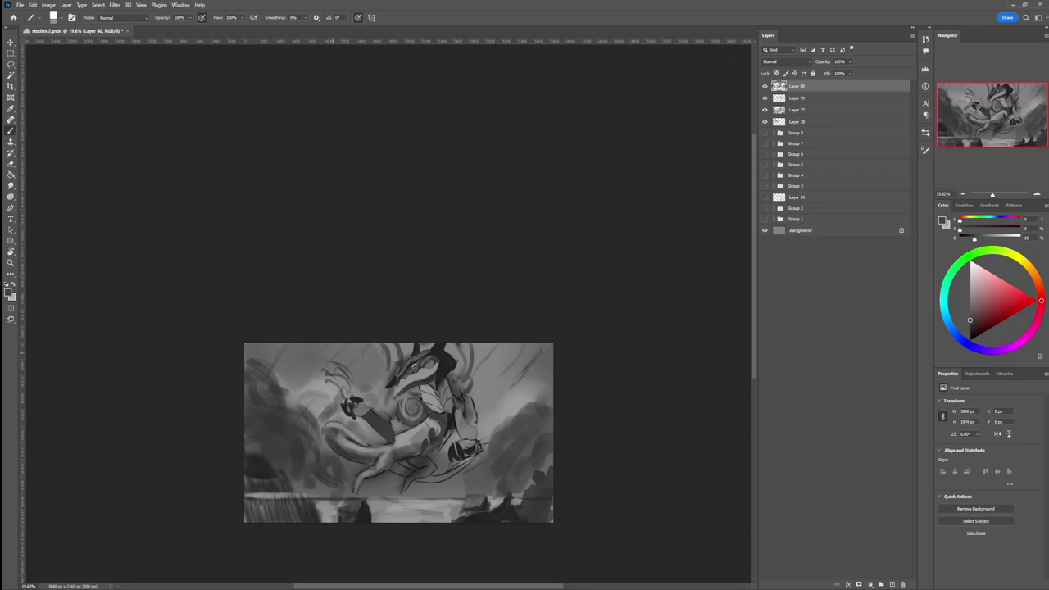
{"action": "left_click_drag", "start_coordinate": [385, 375], "coordinate": [353, 393]}
{"action": "key", "text": "bracketright"}
{"action": "key", "text": "bracketright"}
{"action": "mouse_move", "coordinate": [478, 356]}
{"action": "left_mouse_down"}
{"action": "mouse_move", "coordinate": [508, 377]}
{"action": "mouse_move", "coordinate": [528, 363]}
{"action": "mouse_move", "coordinate": [532, 389]}
{"action": "left_mouse_up"}
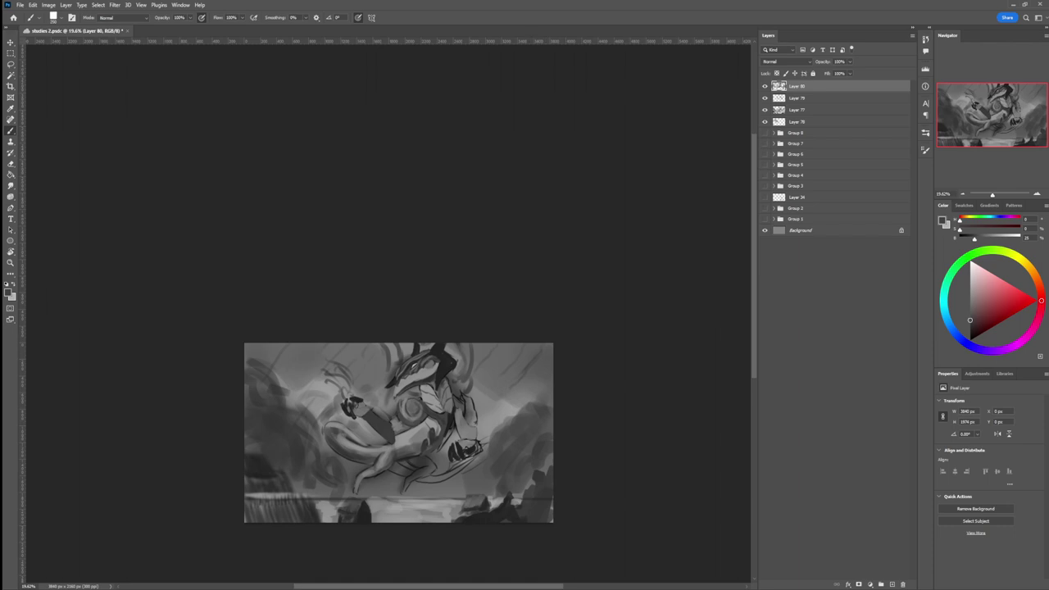
Pick a light grey and paint highlights along the top and body of the cloud mass beyond the lowered hand
{"action": "left_click", "coordinate": [970, 294]}
{"action": "mouse_move", "coordinate": [511, 398]}
{"action": "left_mouse_down"}
{"action": "mouse_move", "coordinate": [530, 391]}
{"action": "mouse_move", "coordinate": [539, 404]}
{"action": "left_mouse_up"}
{"action": "mouse_move", "coordinate": [514, 444]}
{"action": "left_mouse_down"}
{"action": "mouse_move", "coordinate": [531, 422]}
{"action": "mouse_move", "coordinate": [536, 447]}
{"action": "mouse_move", "coordinate": [494, 455]}
{"action": "mouse_move", "coordinate": [436, 494]}
{"action": "mouse_move", "coordinate": [457, 484]}
{"action": "left_mouse_up"}
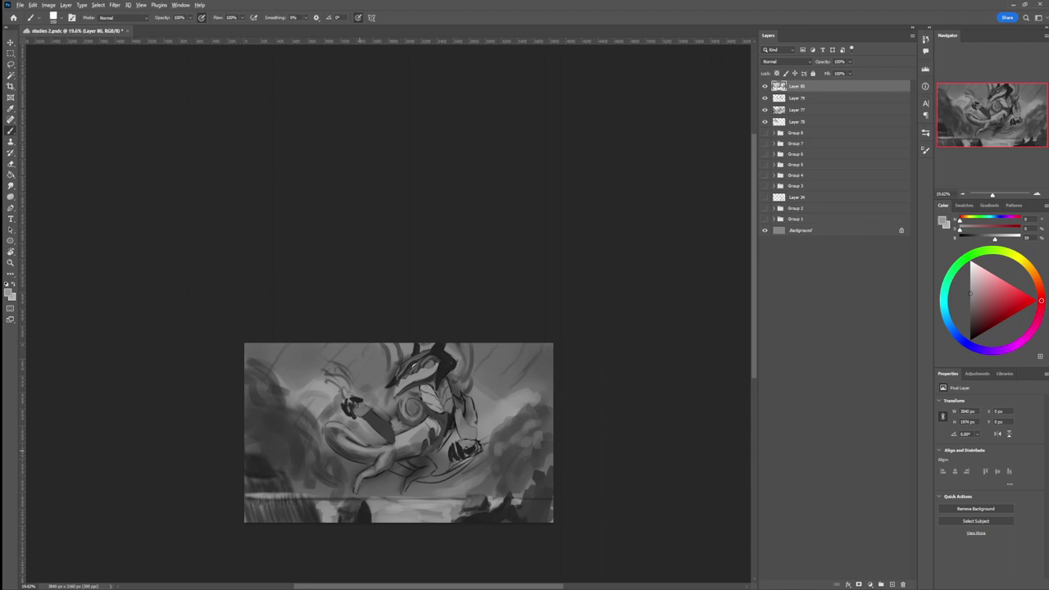
Paint the creature's far leg with sampled light and dark greys using a smaller brush
{"action": "left_click", "coordinate": [409, 461], "text": "alt"}
{"action": "key", "text": "bracketleft"}
{"action": "key", "text": "bracketleft"}
{"action": "key", "text": "bracketleft"}
{"action": "left_click_drag", "start_coordinate": [394, 468], "coordinate": [405, 471]}
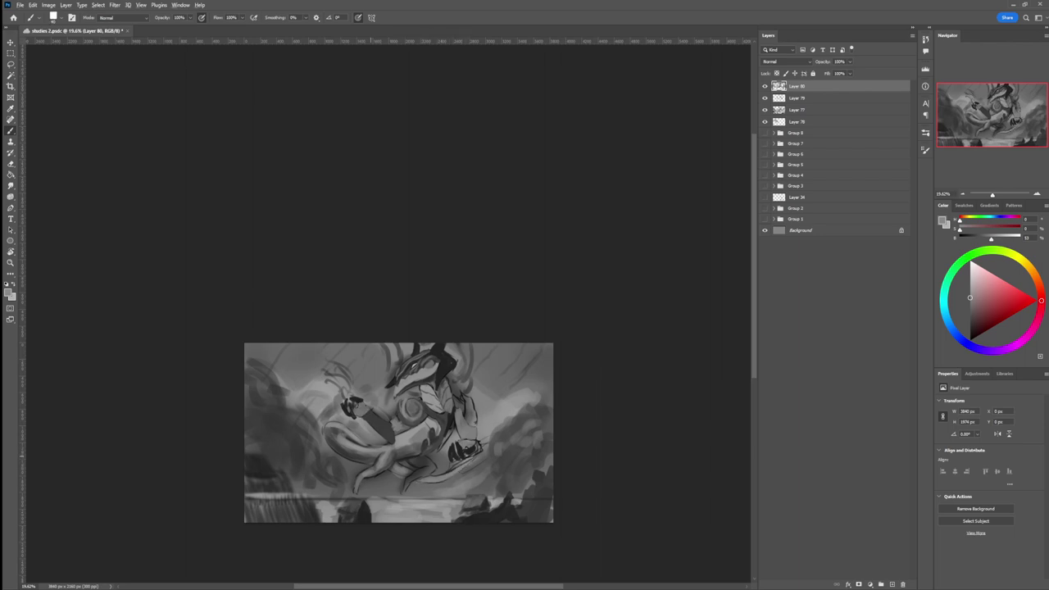
{"action": "left_click", "coordinate": [400, 452], "text": "alt"}
{"action": "left_click", "coordinate": [425, 472], "text": "alt"}
{"action": "mouse_move", "coordinate": [405, 490]}
{"action": "left_mouse_down"}
{"action": "mouse_move", "coordinate": [429, 468]}
{"action": "mouse_move", "coordinate": [413, 460]}
{"action": "left_mouse_up"}
{"action": "left_click", "coordinate": [412, 459], "text": "alt"}
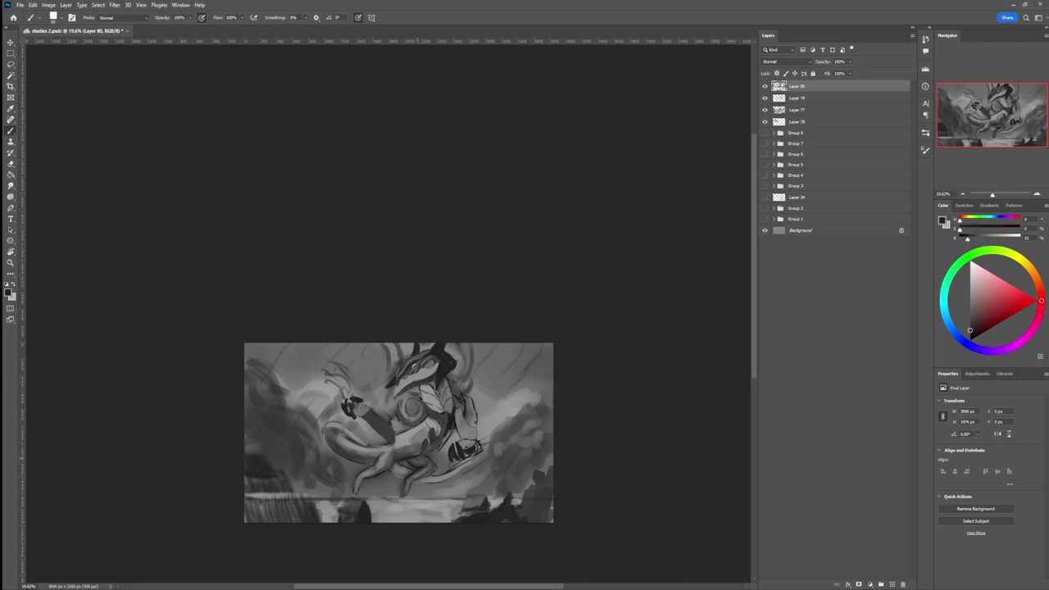
Extend the foreground rocks up the side edge beyond the creature's lowered hand with sampled dark grey, then streak them with a lighter sampled grey
{"action": "left_click_drag", "start_coordinate": [422, 461], "coordinate": [417, 461]}
{"action": "key", "text": "z"}
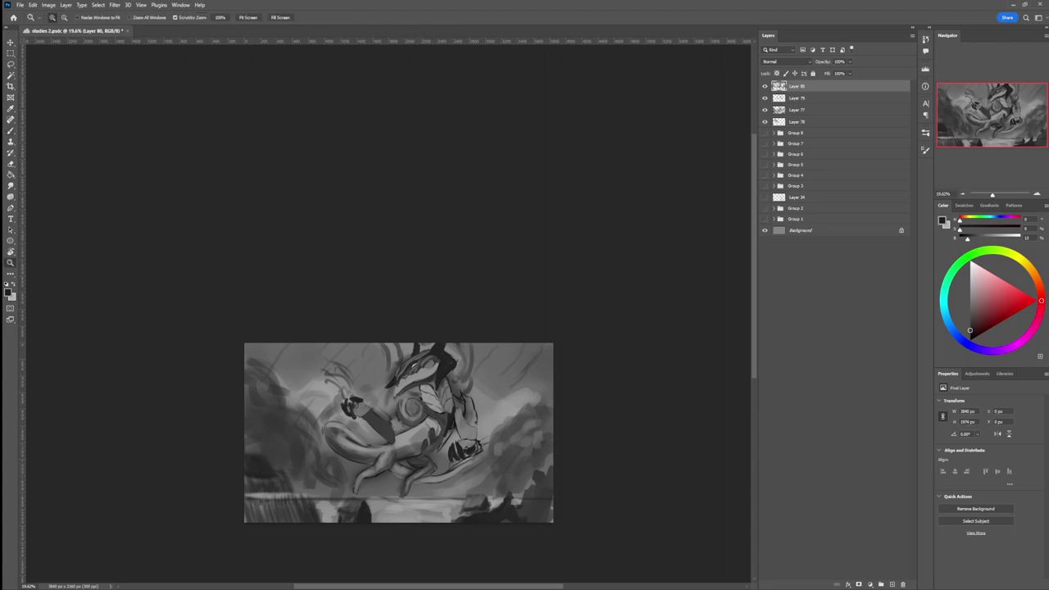
{"action": "left_click_drag", "start_coordinate": [429, 453], "coordinate": [387, 450]}
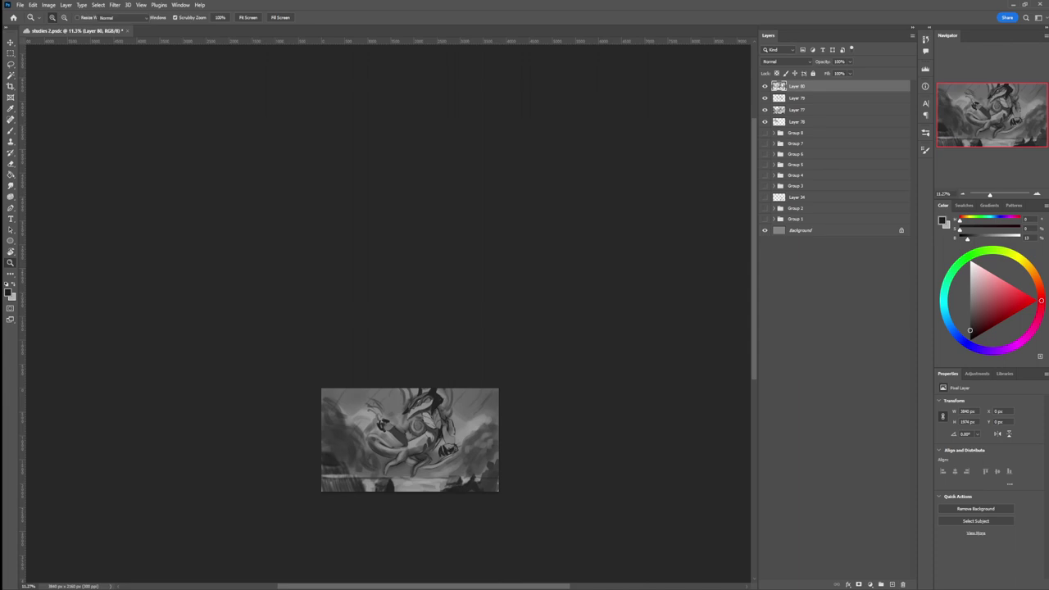
{"action": "key", "text": "b"}
{"action": "left_click", "coordinate": [466, 489], "text": "alt"}
{"action": "key", "text": "bracketright"}
{"action": "key", "text": "bracketright"}
{"action": "key", "text": "bracketright"}
{"action": "mouse_move", "coordinate": [480, 487]}
{"action": "left_mouse_down"}
{"action": "mouse_move", "coordinate": [495, 480]}
{"action": "mouse_move", "coordinate": [486, 474]}
{"action": "mouse_move", "coordinate": [498, 447]}
{"action": "left_mouse_up"}
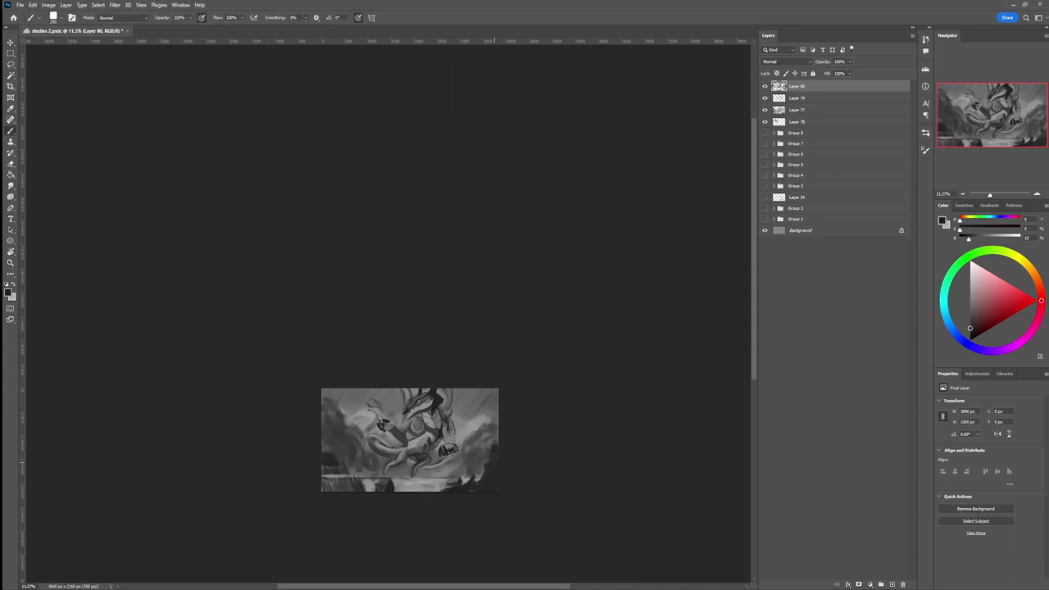
{"action": "left_click", "coordinate": [459, 463], "text": "alt"}
{"action": "left_click_drag", "start_coordinate": [493, 447], "coordinate": [482, 484]}
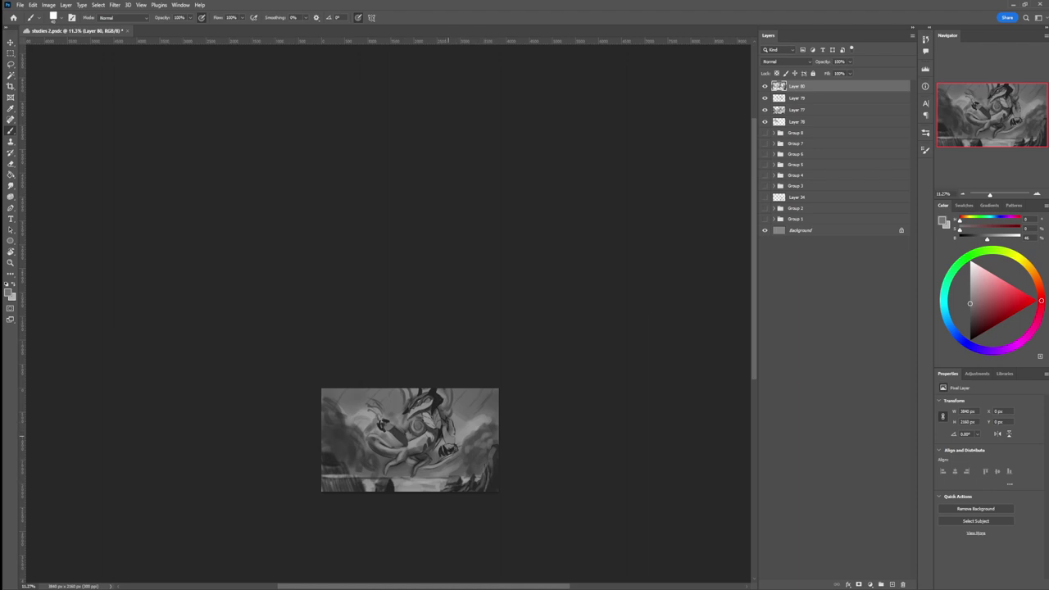
Sample mid and light greys to add fine ripple strokes to the water and touch up the edge beside the waterfall
{"action": "left_click", "coordinate": [466, 469], "text": "alt"}
{"action": "key", "text": "["}
{"action": "key", "text": "bracketleft"}
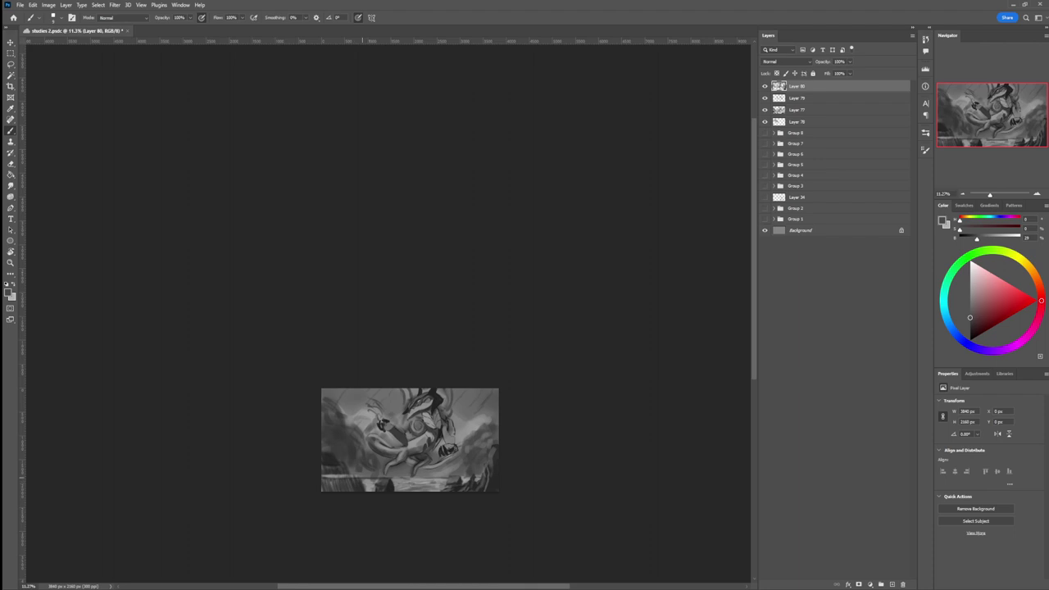
{"action": "key", "text": "bracketright"}
{"action": "left_click", "coordinate": [398, 483], "text": "alt"}
{"action": "left_click_drag", "start_coordinate": [363, 477], "coordinate": [371, 476]}
{"action": "key", "text": "z"}
{"action": "left_click_drag", "start_coordinate": [442, 490], "coordinate": [469, 490]}
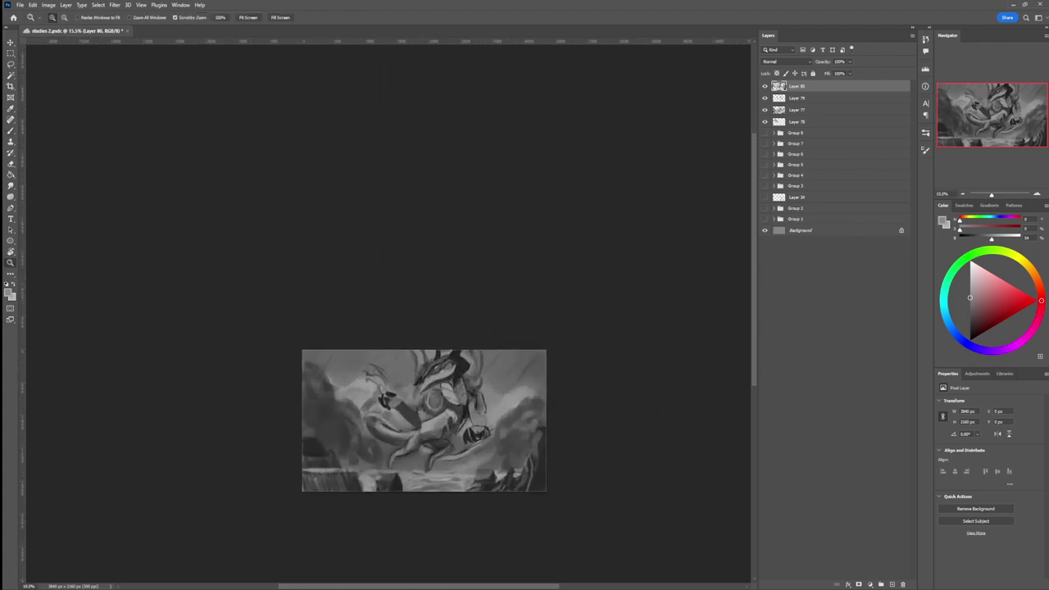
Lasso the area above the waterline and rocks, and darken its lower part with a very large soft brush in dark grey
{"action": "key", "text": "l"}
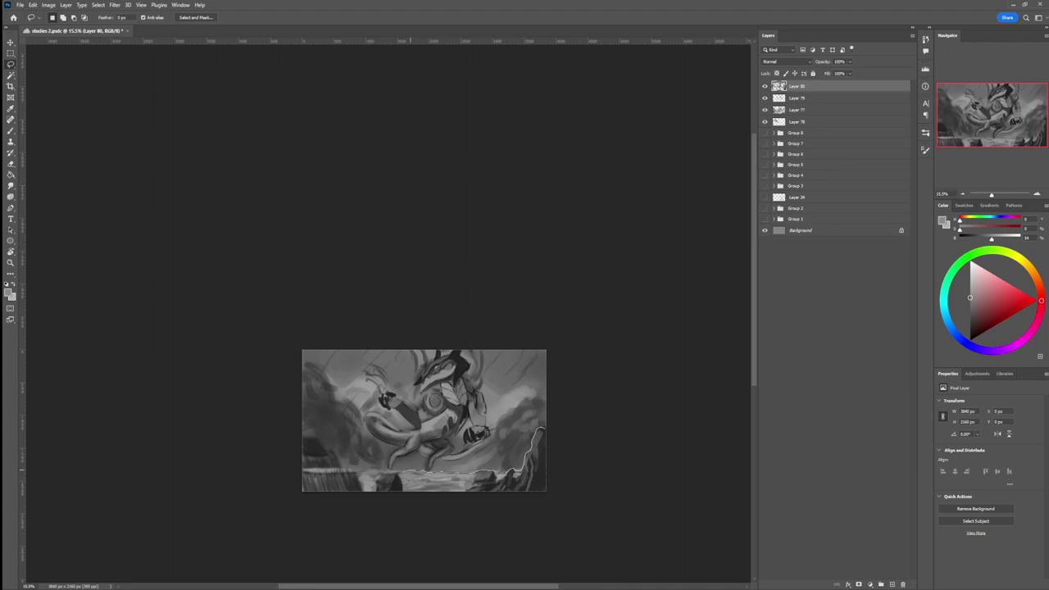
{"action": "mouse_move", "coordinate": [380, 471]}
{"action": "left_mouse_down"}
{"action": "mouse_move", "coordinate": [357, 470]}
{"action": "mouse_move", "coordinate": [308, 434]}
{"action": "mouse_move", "coordinate": [380, 348]}
{"action": "mouse_move", "coordinate": [546, 377]}
{"action": "mouse_move", "coordinate": [544, 428]}
{"action": "left_mouse_up"}
{"action": "key", "text": "b"}
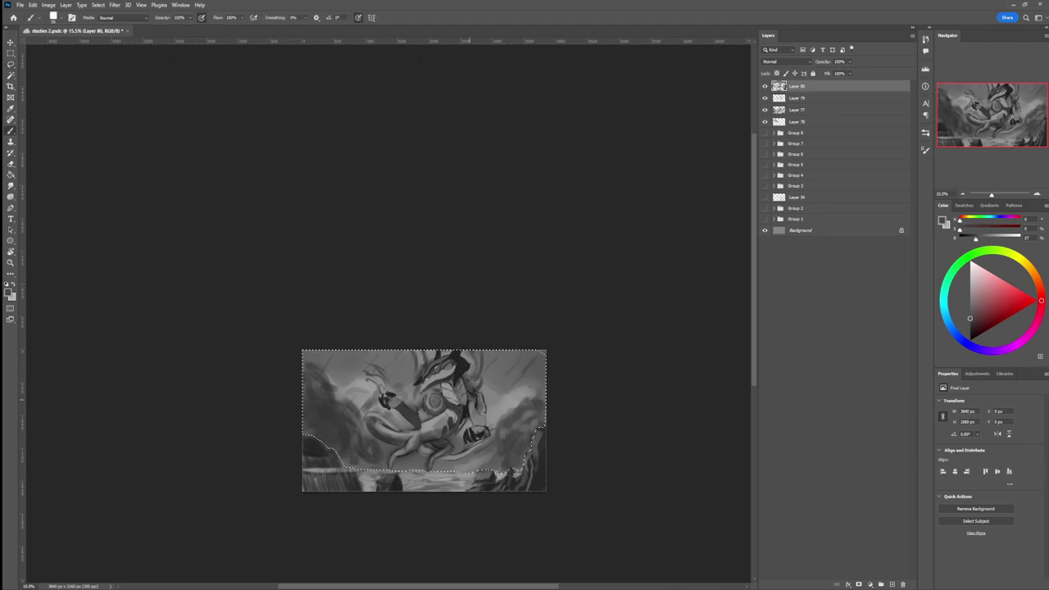
{"action": "key", "text": "."}
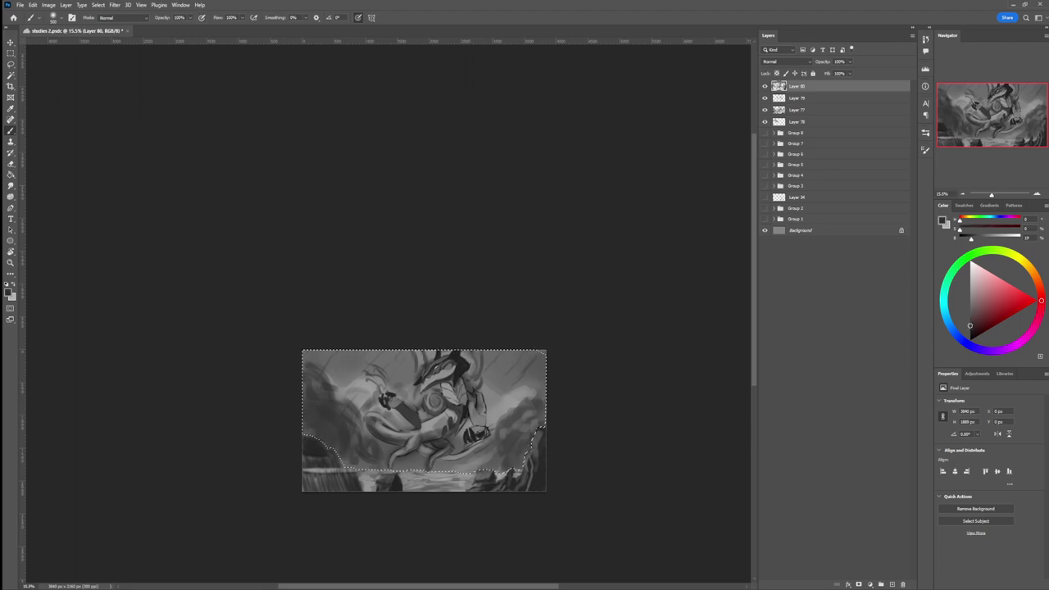
{"action": "key", "text": "]"}
{"action": "key", "text": "]"}
{"action": "key", "text": "]"}
{"action": "key", "text": "]"}
{"action": "key", "text": "]"}
{"action": "key", "text": "]"}
{"action": "key", "text": "]"}
{"action": "key", "text": "]"}
{"action": "key", "text": "]"}
{"action": "key", "text": "]"}
{"action": "key", "text": "]"}
{"action": "key", "text": "]"}
{"action": "key", "text": "]"}
{"action": "key", "text": "]"}
{"action": "key", "text": "]"}
{"action": "key", "text": "]"}
{"action": "key", "text": "]"}
{"action": "key", "text": "]"}
{"action": "key", "text": "]"}
{"action": "key", "text": "]"}
{"action": "left_click_drag", "start_coordinate": [490, 506], "coordinate": [287, 505]}
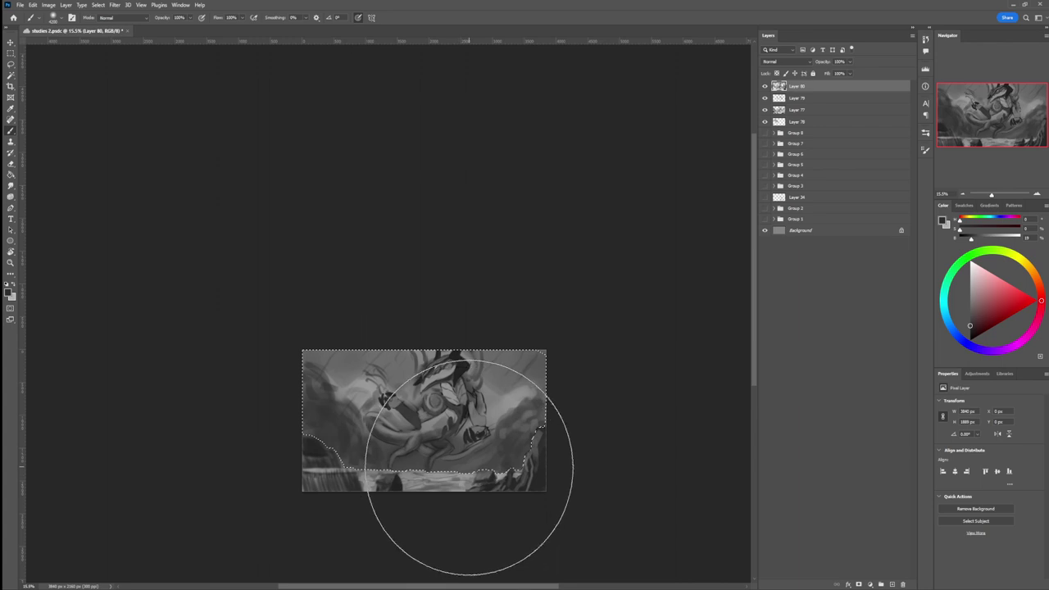
{"action": "key", "text": "l"}
{"action": "key", "text": "ctrl+d"}
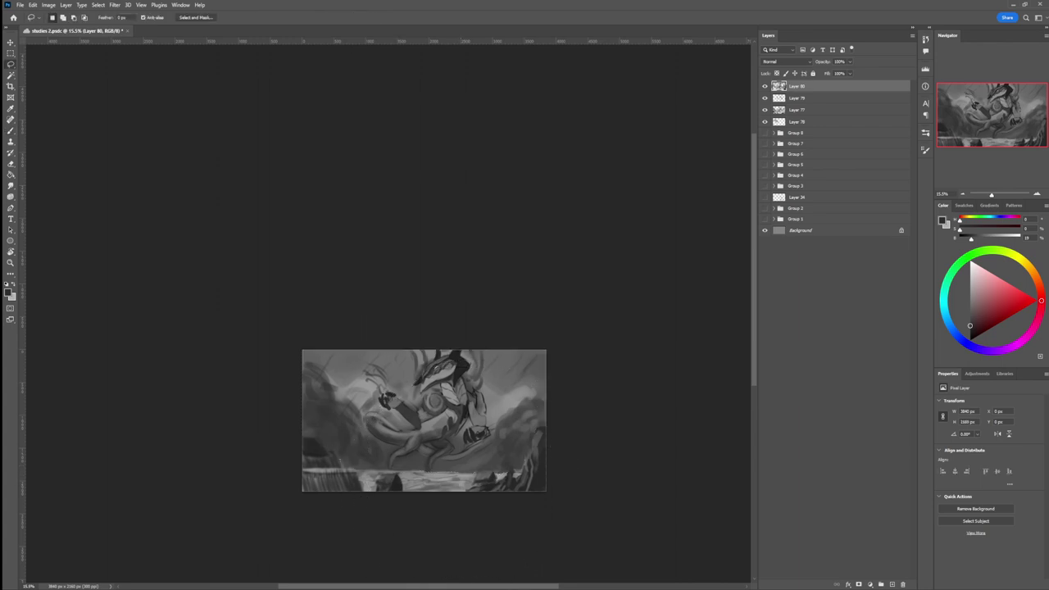
Darken the upper corners and edges of the sky with near-black and the very large soft brush
{"action": "key", "text": "e"}
{"action": "key", "text": "d"}
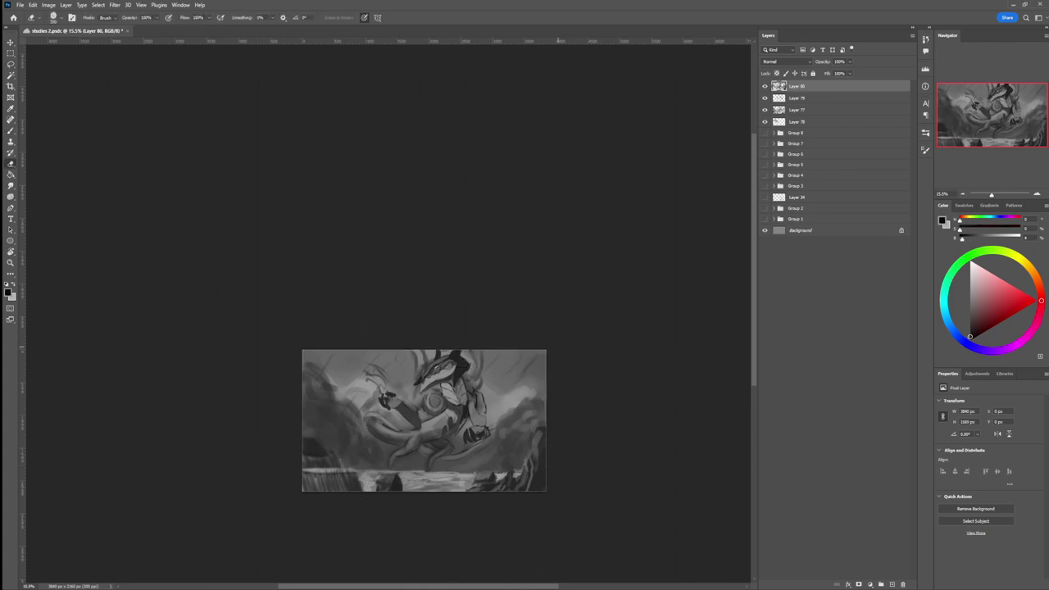
{"action": "key", "text": "b"}
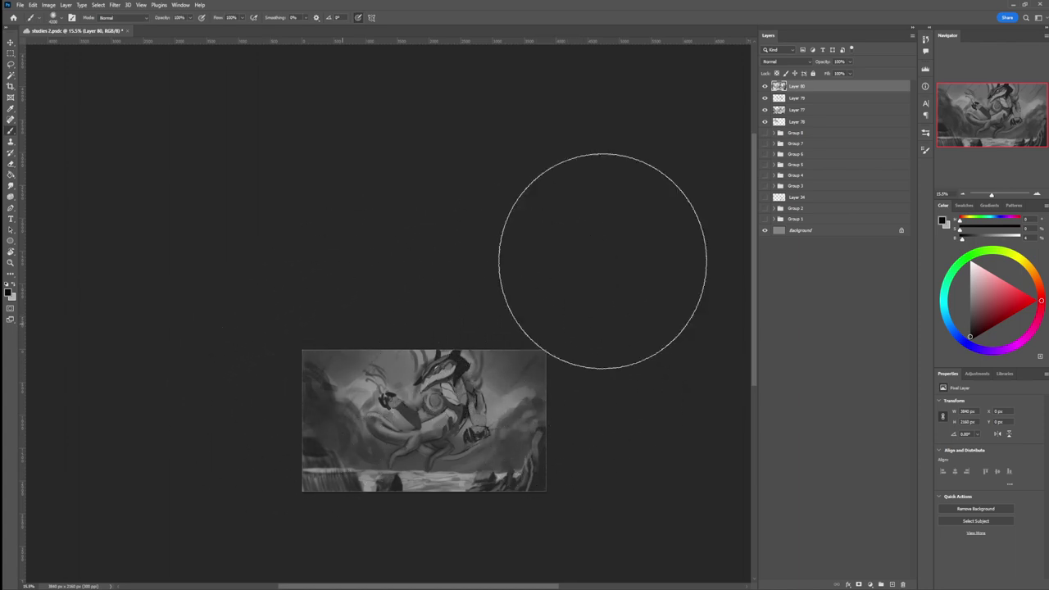
Paint short slanted light flecks across the sky with a light grey of 84% brightness and a much smaller brush
{"action": "left_click", "coordinate": [970, 273]}
{"action": "key", "text": "bracketleft"}
{"action": "key", "text": "bracketleft"}
{"action": "key", "text": "bracketleft"}
{"action": "key", "text": "bracketleft"}
{"action": "key", "text": "bracketleft"}
{"action": "key", "text": "bracketleft"}
{"action": "key", "text": "bracketleft"}
{"action": "key", "text": "bracketleft"}
{"action": "key", "text": "bracketleft"}
{"action": "key", "text": "bracketleft"}
{"action": "key", "text": "bracketleft"}
{"action": "key", "text": "bracketleft"}
{"action": "key", "text": "bracketleft"}
{"action": "key", "text": "bracketleft"}
{"action": "key", "text": "bracketleft"}
{"action": "key", "text": "bracketleft"}
{"action": "key", "text": "bracketleft"}
{"action": "key", "text": "bracketleft"}
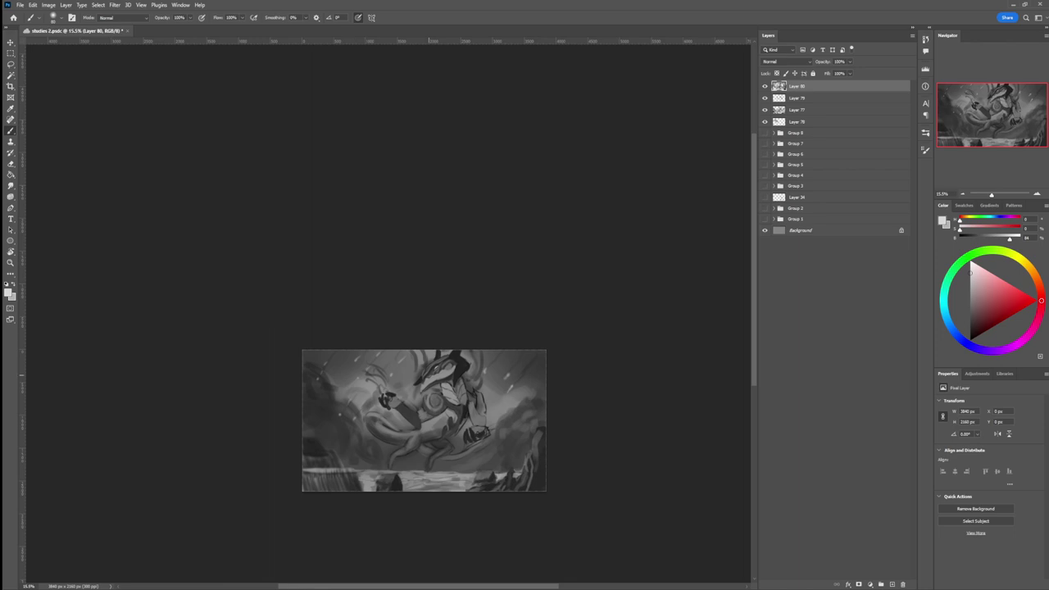
Lasso the dark patch running down the creature's chest to its belly and brush a light grey of 69% brightness over it
{"action": "key", "text": "z"}
{"action": "left_click_drag", "start_coordinate": [415, 477], "coordinate": [439, 448]}
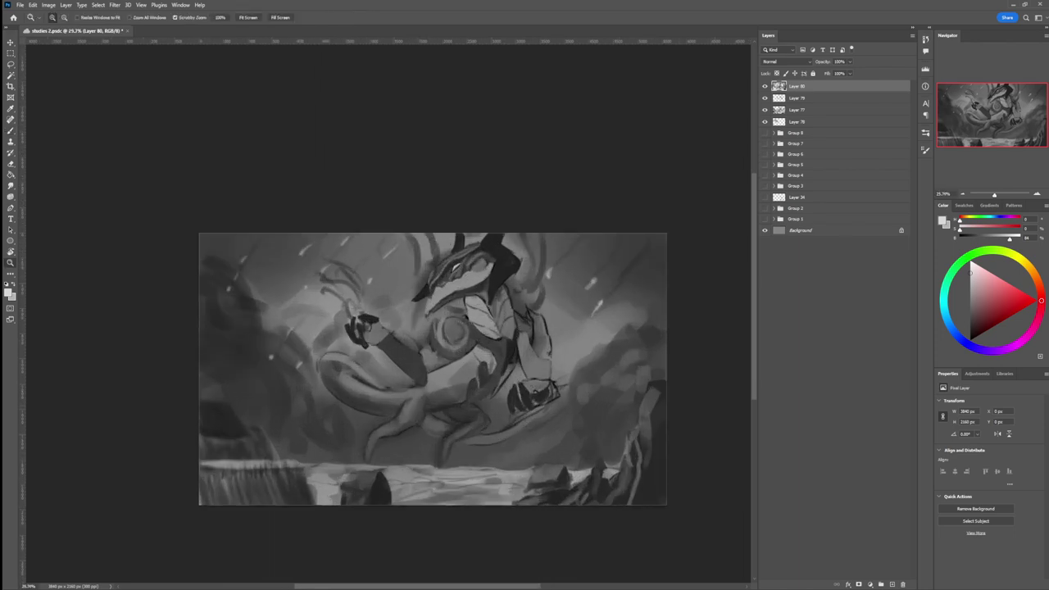
{"action": "key", "text": "l"}
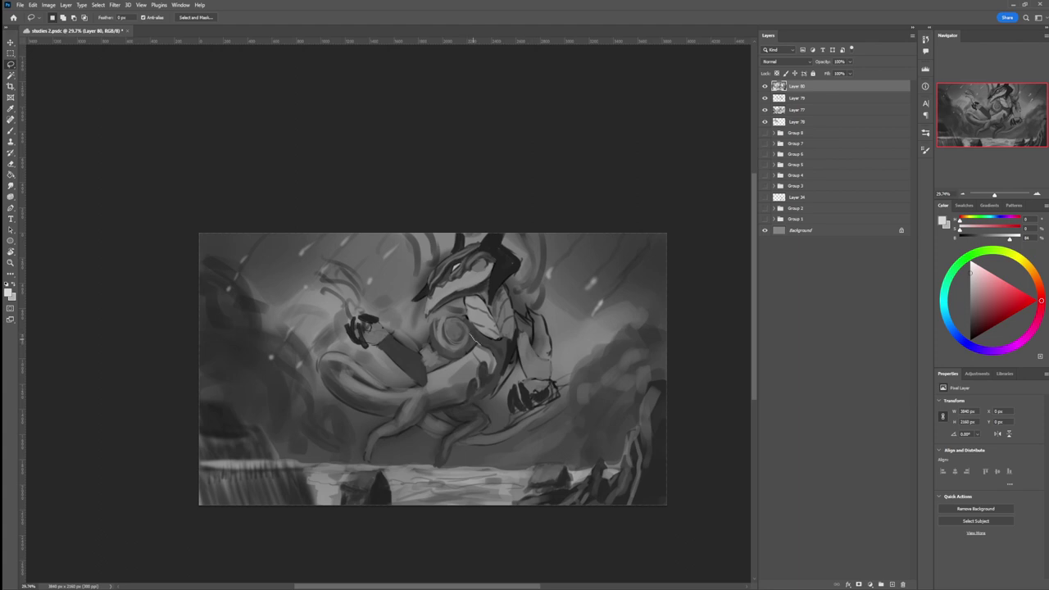
{"action": "left_click_drag", "start_coordinate": [493, 373], "coordinate": [480, 363]}
{"action": "mouse_move", "coordinate": [514, 355]}
{"action": "left_mouse_down"}
{"action": "mouse_move", "coordinate": [518, 332]}
{"action": "mouse_move", "coordinate": [489, 339]}
{"action": "mouse_move", "coordinate": [462, 401]}
{"action": "left_mouse_up"}
{"action": "key", "text": "b"}
{"action": "key", "text": "x"}
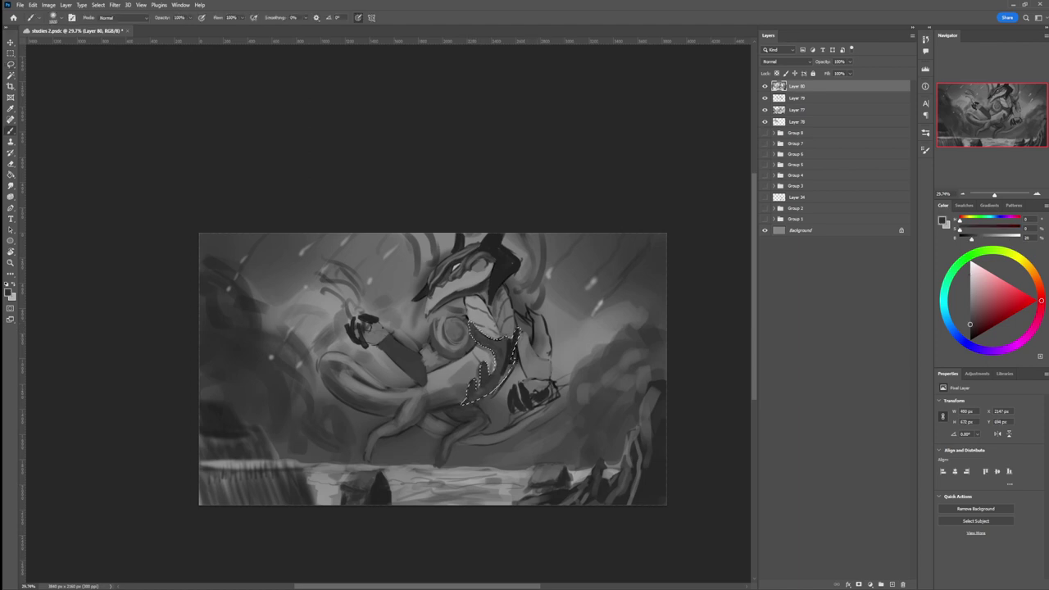
{"action": "left_click", "coordinate": [970, 284]}
{"action": "key", "text": "bracketleft"}
{"action": "key", "text": "bracketleft"}
{"action": "key", "text": "bracketleft"}
{"action": "left_click_drag", "start_coordinate": [483, 329], "coordinate": [473, 394]}
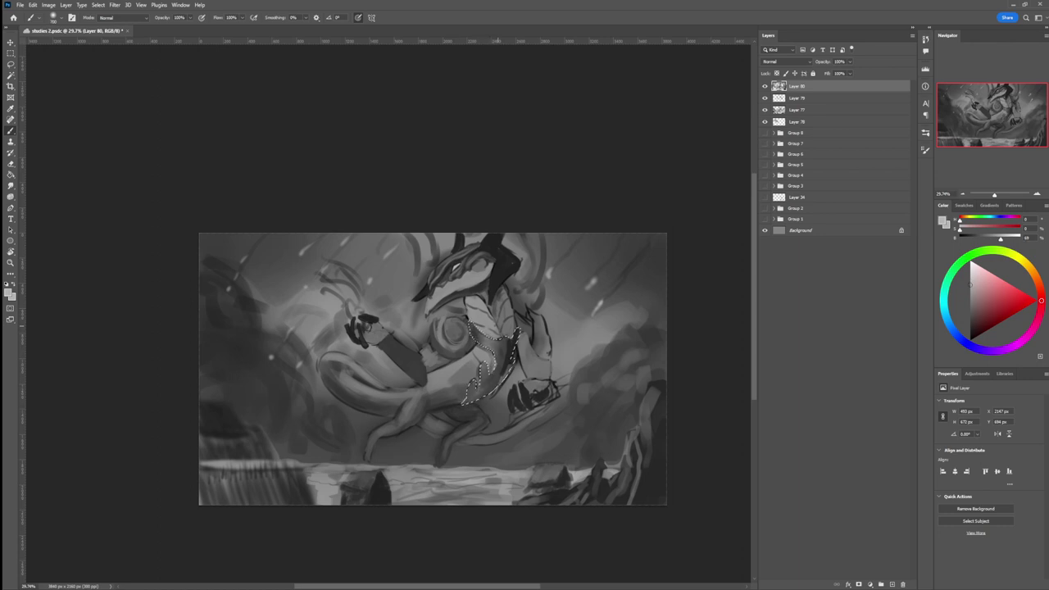
Refine the selected chest patch with a sampled grey, brushing along its outer edge down towards the belly
{"action": "left_click", "coordinate": [970, 328]}
{"action": "left_click", "coordinate": [504, 335], "text": "alt"}
{"action": "key", "text": "["}
{"action": "key", "text": "["}
{"action": "key", "text": "["}
{"action": "key", "text": "["}
{"action": "key", "text": "]"}
{"action": "key", "text": "]"}
{"action": "key", "text": "]"}
{"action": "key", "text": "]"}
{"action": "left_click_drag", "start_coordinate": [507, 345], "coordinate": [500, 379]}
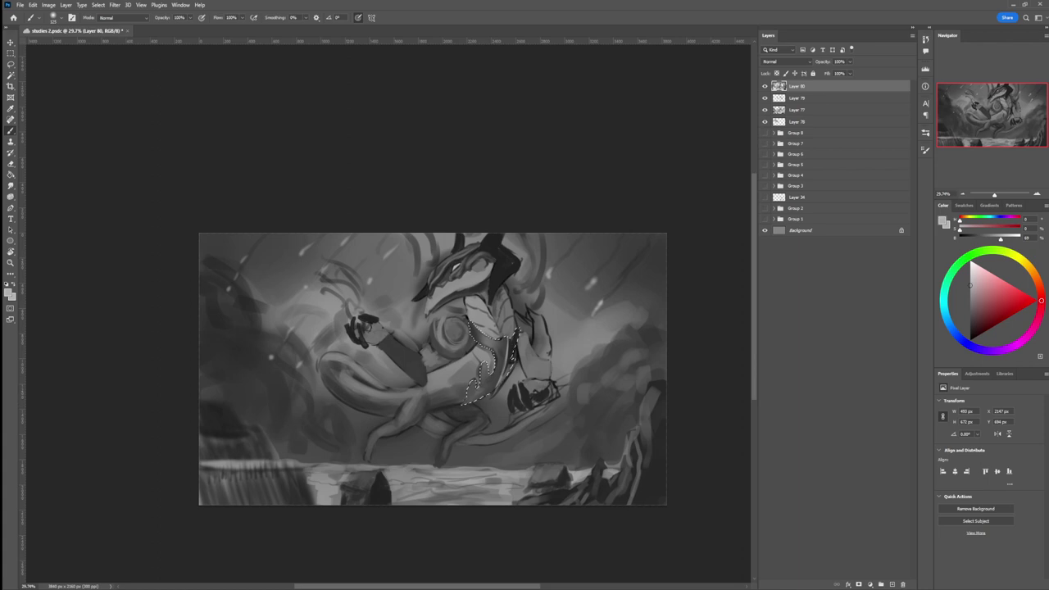
Shade the bottom tip of the selected chest patch with very dark grey, pick a mid grey for softening, and deselect
{"action": "left_click", "coordinate": [970, 321]}
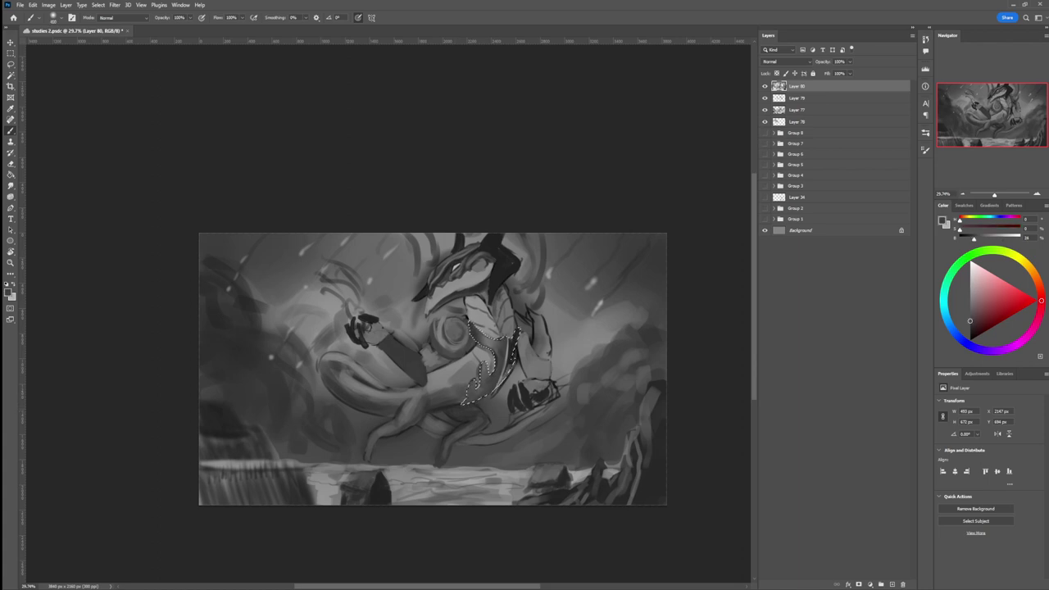
{"action": "left_click", "coordinate": [970, 333]}
{"action": "left_click_drag", "start_coordinate": [462, 412], "coordinate": [479, 404]}
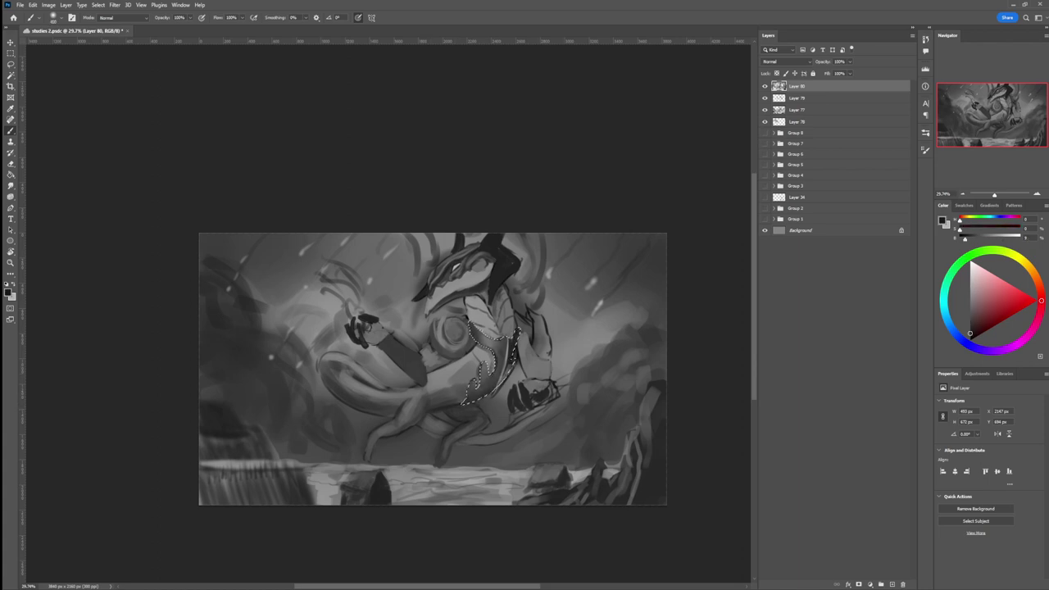
{"action": "left_click", "coordinate": [970, 298]}
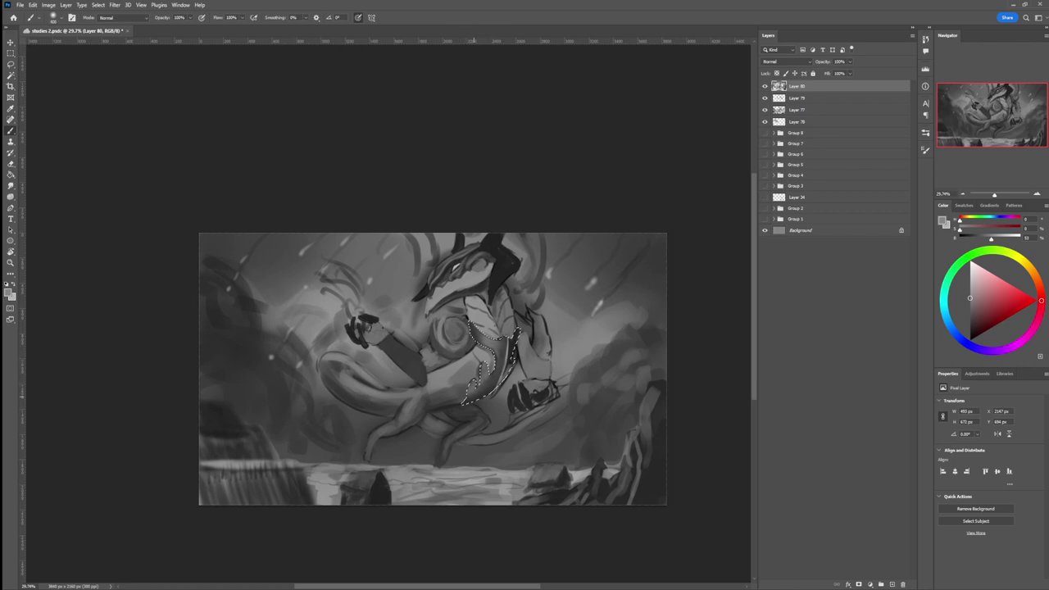
{"action": "key", "text": "l"}
{"action": "key", "text": "ctrl+d"}
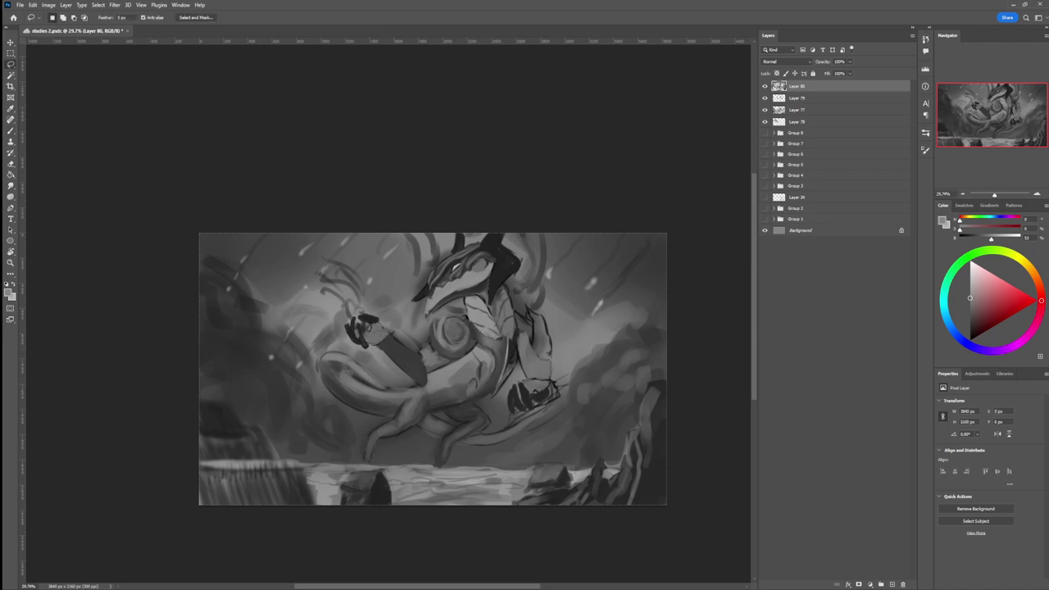
Lasso the neck area between the dark horn and the shoulder, and darken its outer side with a sampled dark grey and large soft brush
{"action": "key", "text": "z"}
{"action": "left_click_drag", "start_coordinate": [501, 385], "coordinate": [459, 385]}
{"action": "scroll", "coordinate": [461, 396], "scroll_direction": "up", "scroll_amount": 2}
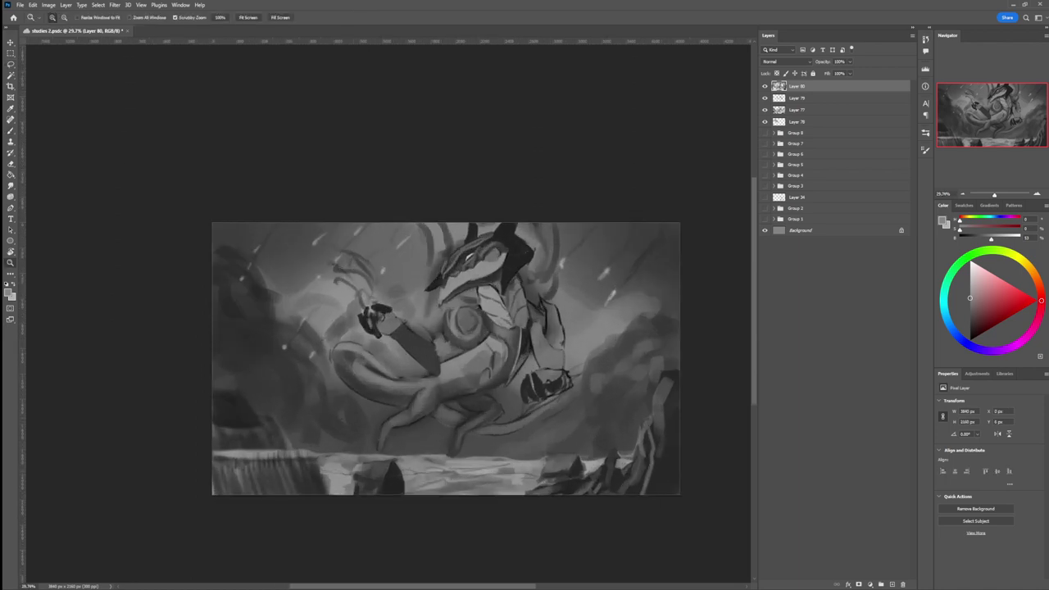
{"action": "key", "text": "l"}
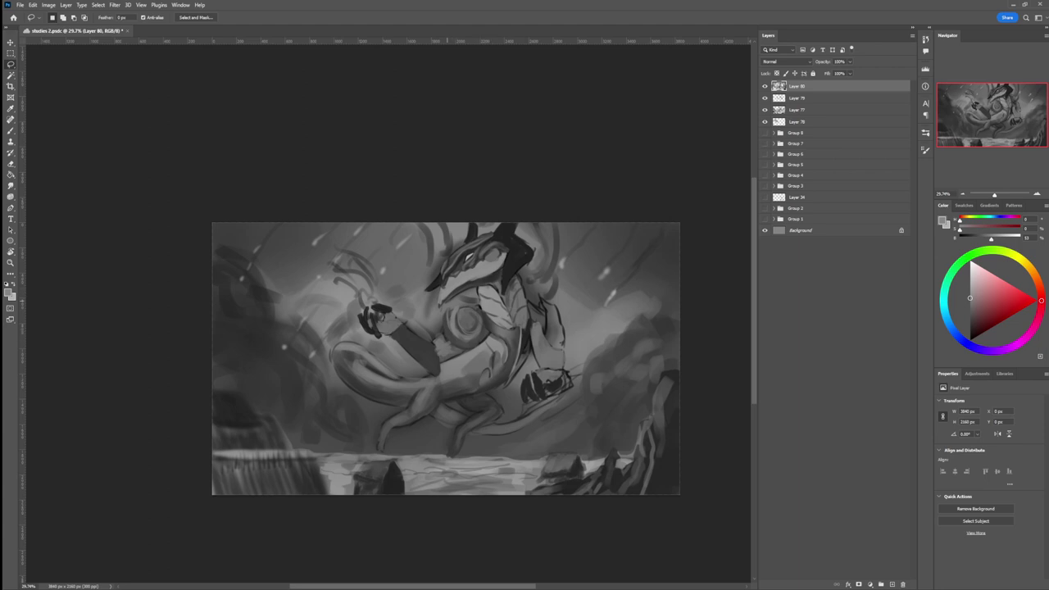
{"action": "left_click_drag", "start_coordinate": [530, 317], "coordinate": [529, 300]}
{"action": "left_click_drag", "start_coordinate": [491, 284], "coordinate": [494, 288]}
{"action": "left_click_drag", "start_coordinate": [520, 326], "coordinate": [529, 321]}
{"action": "key", "text": "b"}
{"action": "left_click", "coordinate": [525, 320], "text": "alt"}
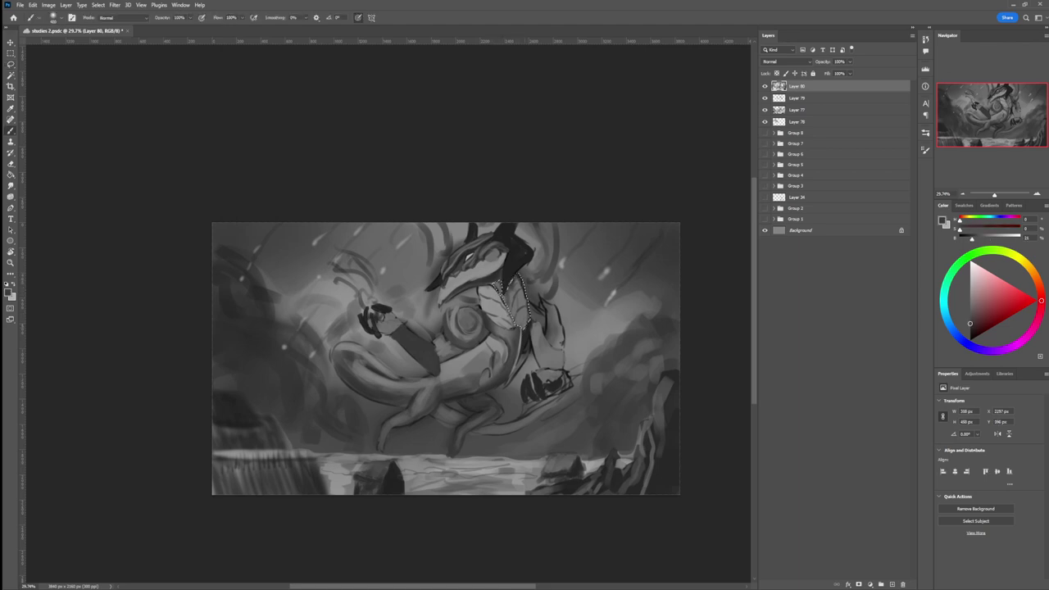
{"action": "key", "text": "bracketright"}
{"action": "key", "text": "bracketright"}
{"action": "key", "text": "bracketright"}
{"action": "key", "text": "bracketright"}
{"action": "key", "text": "bracketright"}
{"action": "key", "text": "bracketright"}
{"action": "key", "text": "bracketright"}
{"action": "key", "text": "bracketright"}
{"action": "key", "text": "bracketright"}
{"action": "key", "text": "bracketright"}
{"action": "key", "text": "bracketright"}
{"action": "key", "text": "bracketright"}
{"action": "key", "text": "bracketright"}
{"action": "mouse_move", "coordinate": [549, 283]}
{"action": "left_mouse_down"}
{"action": "mouse_move", "coordinate": [523, 248]}
{"action": "mouse_move", "coordinate": [556, 312]}
{"action": "mouse_move", "coordinate": [519, 263]}
{"action": "mouse_move", "coordinate": [558, 330]}
{"action": "left_mouse_up"}
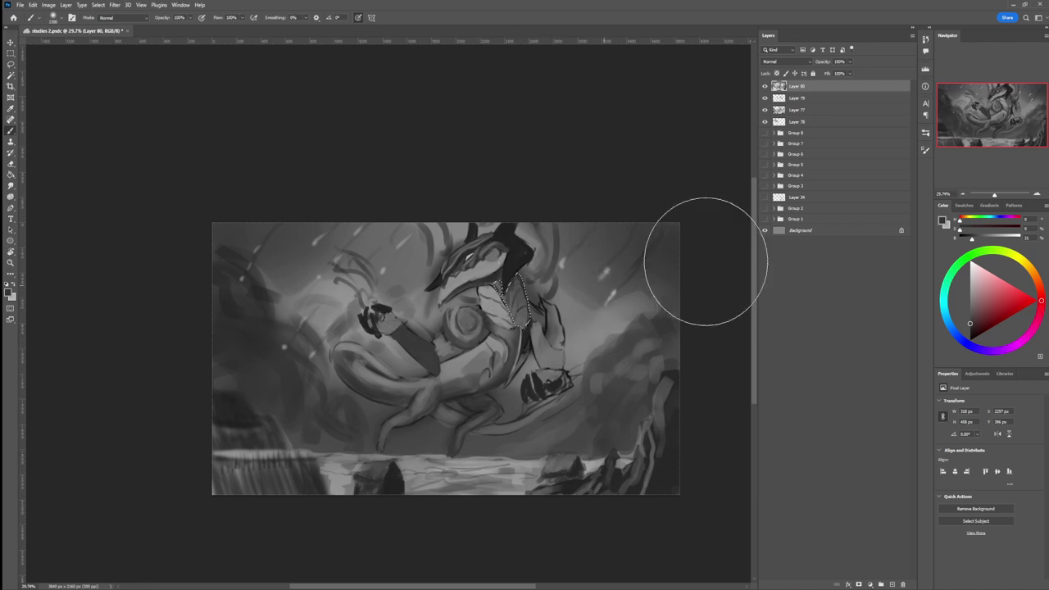
Paint curved stripes in the selected neck area with sampled light grey and black using a smaller brush, then deselect
{"action": "left_click", "coordinate": [492, 292], "text": "alt"}
{"action": "key", "text": "bracketleft"}
{"action": "key", "text": "bracketleft"}
{"action": "key", "text": "bracketleft"}
{"action": "key", "text": "bracketleft"}
{"action": "key", "text": "bracketleft"}
{"action": "key", "text": "bracketleft"}
{"action": "key", "text": "bracketleft"}
{"action": "key", "text": "bracketleft"}
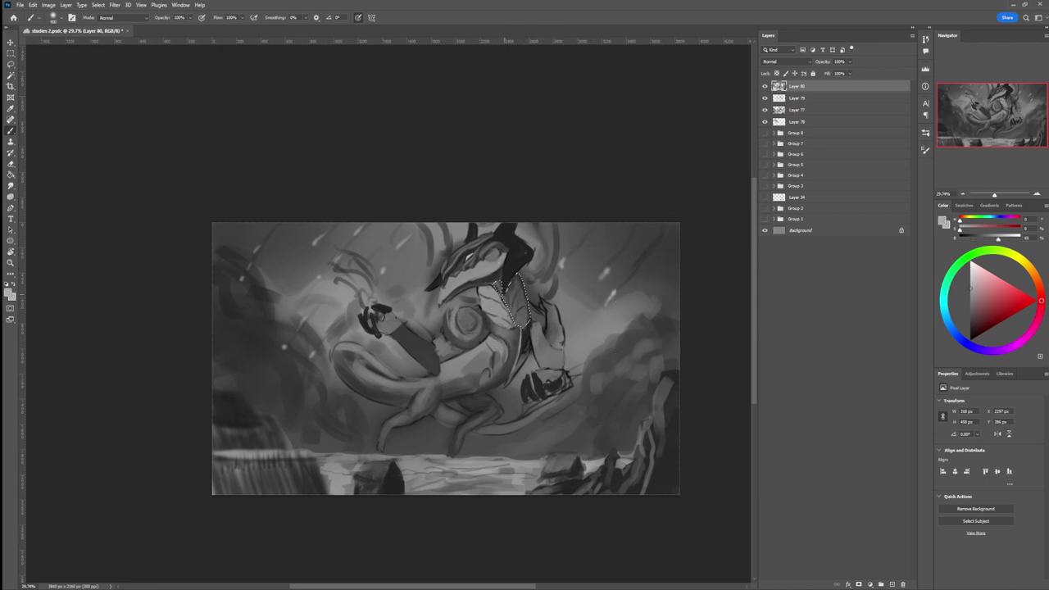
{"action": "left_click_drag", "start_coordinate": [503, 295], "coordinate": [516, 319]}
{"action": "key", "text": "ctrl+z"}
{"action": "key", "text": "d"}
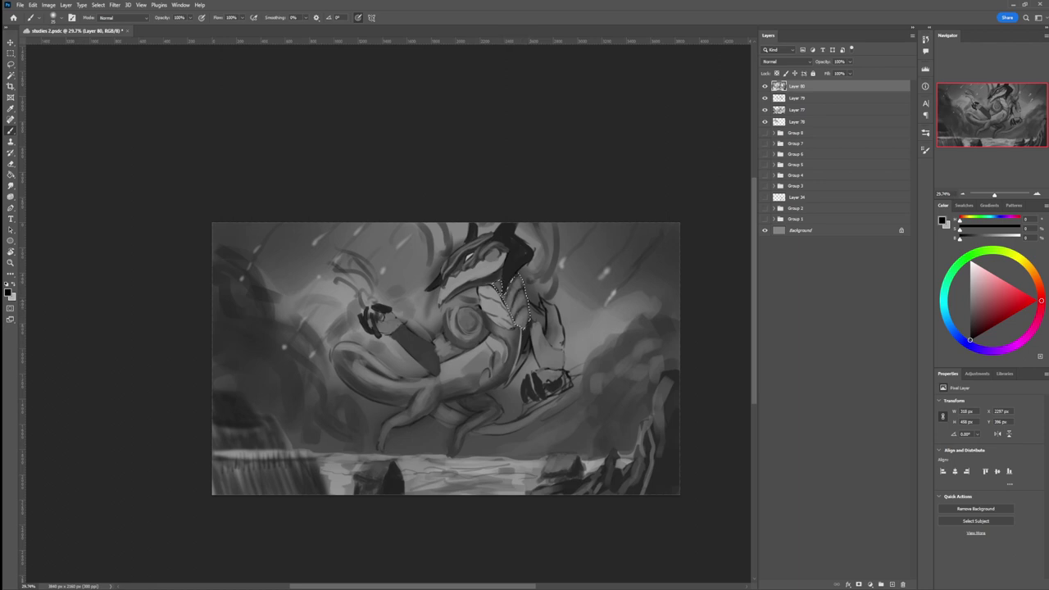
{"action": "key", "text": "ctrl+d"}
Lasso the light leaf-shaped plate on the creature's upper chest and shade its top and lower edge with soft black strokes
{"action": "key", "text": "l"}
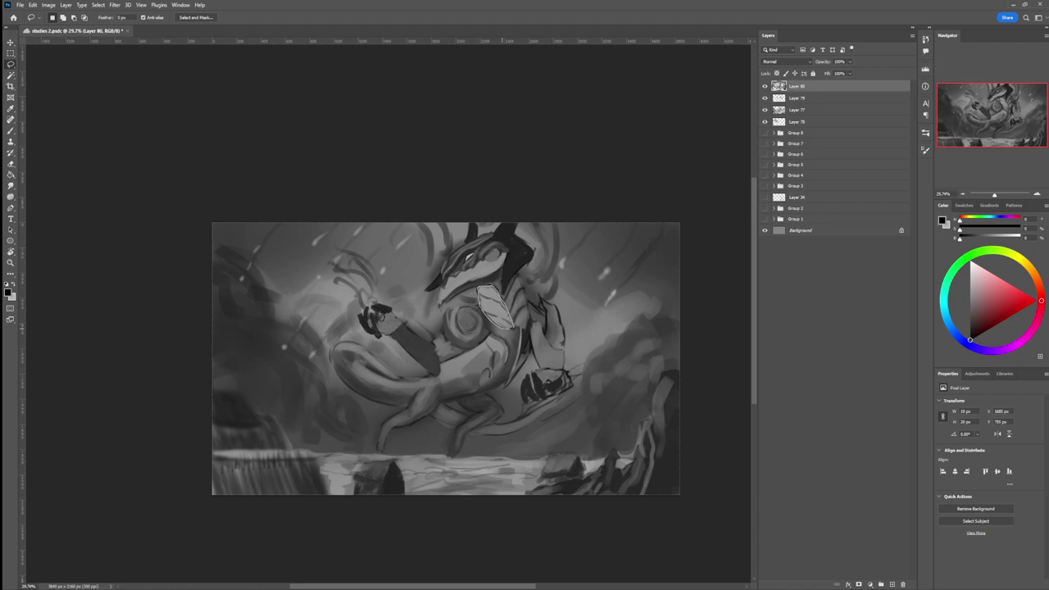
{"action": "left_click_drag", "start_coordinate": [502, 328], "coordinate": [513, 328]}
{"action": "key", "text": "b"}
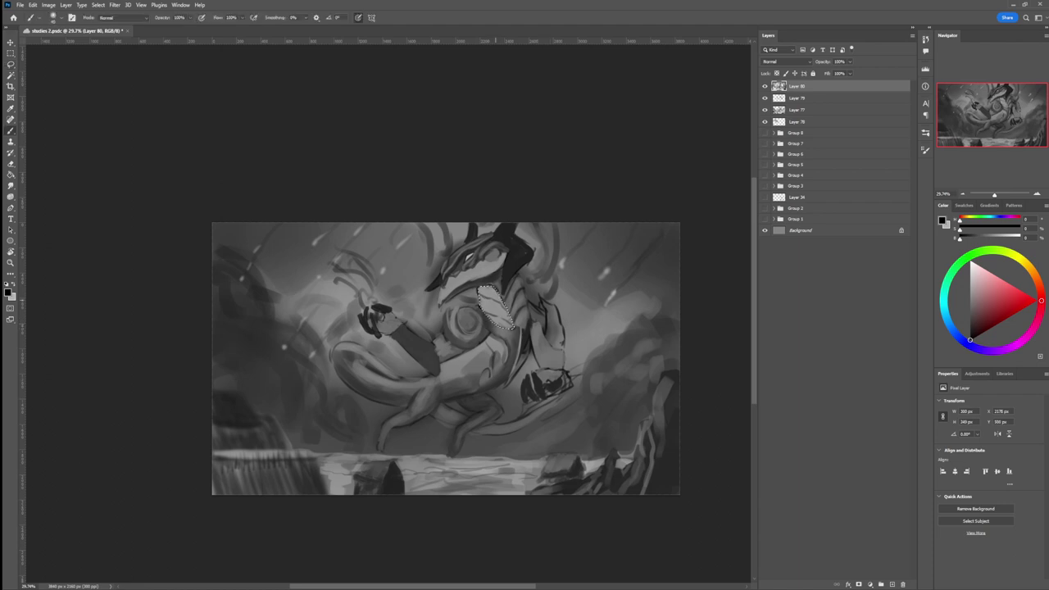
{"action": "left_click_drag", "start_coordinate": [485, 280], "coordinate": [492, 282]}
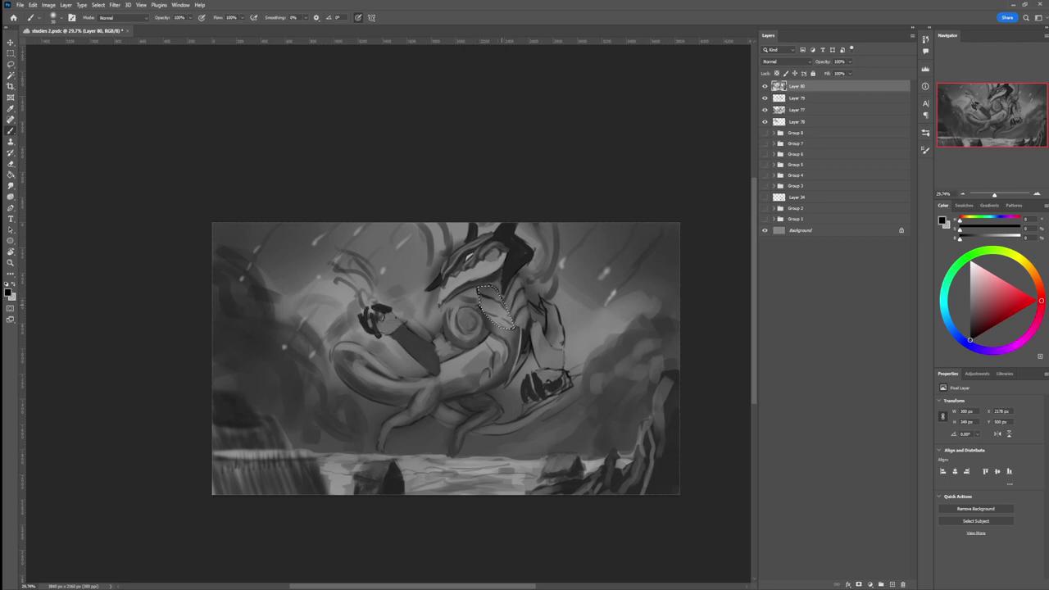
{"action": "mouse_move", "coordinate": [485, 312]}
{"action": "left_mouse_down"}
{"action": "mouse_move", "coordinate": [510, 323]}
{"action": "mouse_move", "coordinate": [504, 310]}
{"action": "mouse_move", "coordinate": [521, 332]}
{"action": "left_mouse_up"}
{"action": "key", "text": "]"}
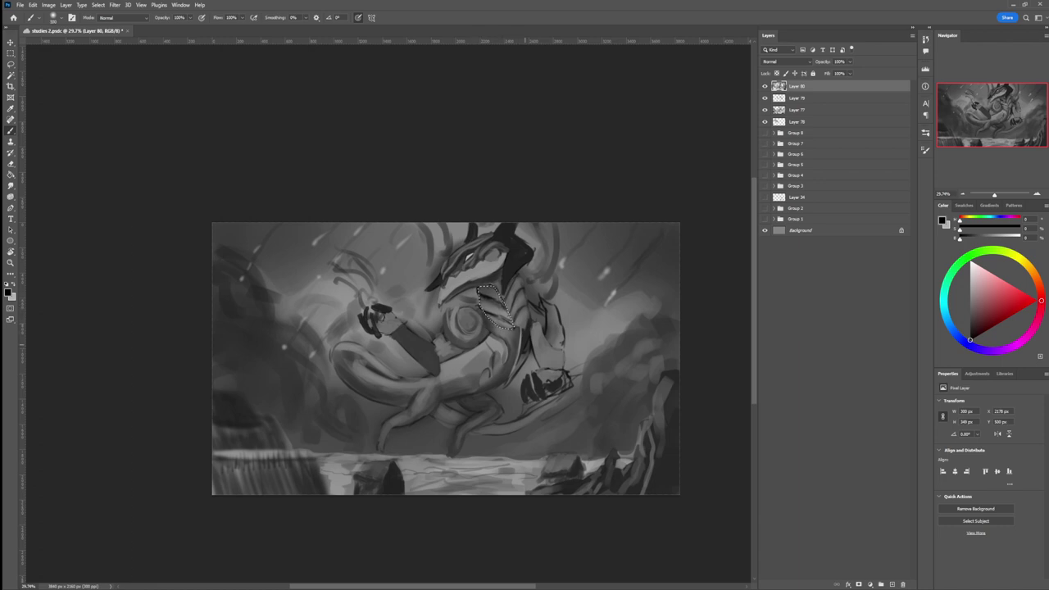
Brush light grey highlights along the selected chest plate and redefine its folds with a sampled dark grey
{"action": "left_click", "coordinate": [970, 276]}
{"action": "mouse_move", "coordinate": [474, 289]}
{"action": "left_mouse_down"}
{"action": "mouse_move", "coordinate": [510, 314]}
{"action": "mouse_move", "coordinate": [491, 323]}
{"action": "mouse_move", "coordinate": [513, 328]}
{"action": "left_mouse_up"}
{"action": "left_click", "coordinate": [488, 288], "text": "alt"}
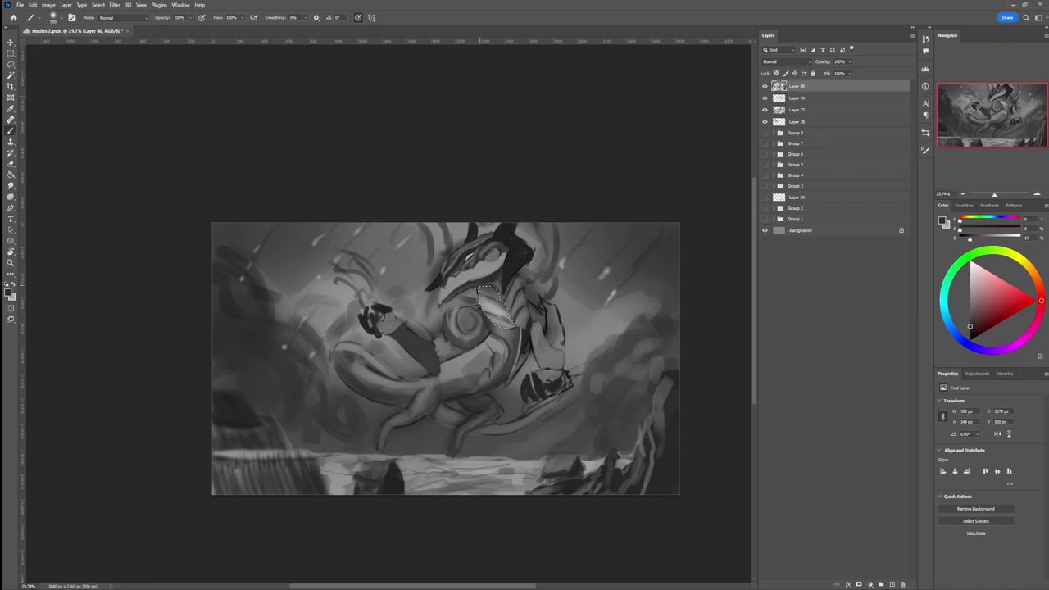
{"action": "left_click_drag", "start_coordinate": [483, 294], "coordinate": [479, 311]}
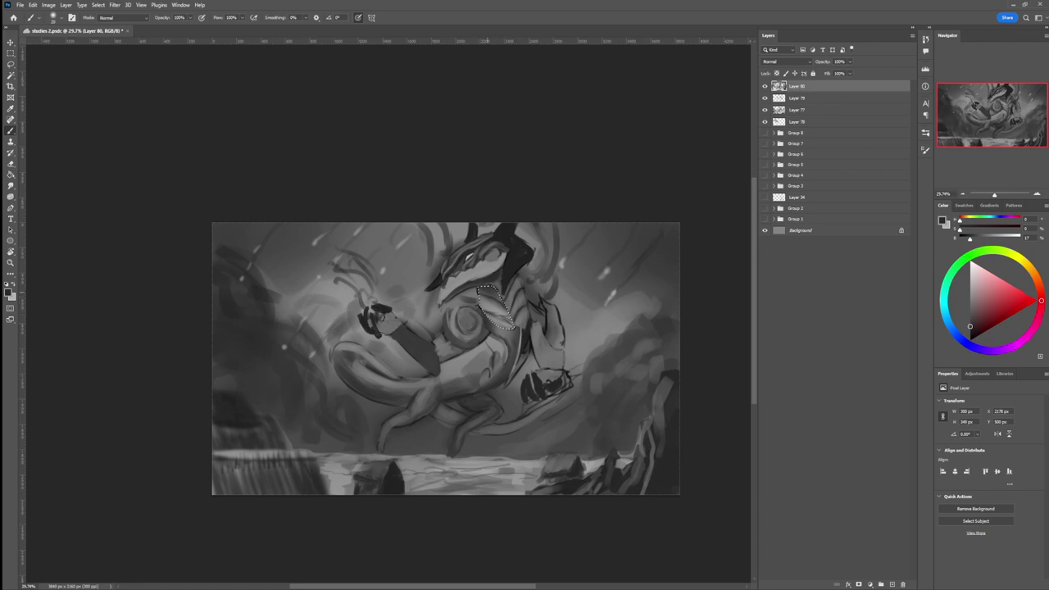
Lasso the creature's lower jaw, fill it with dark grey and brush a sampled lighter grey over it
{"action": "key", "text": "ctrl+d"}
{"action": "key", "text": "l"}
{"action": "key", "text": "z"}
{"action": "left_click_drag", "start_coordinate": [517, 380], "coordinate": [440, 380]}
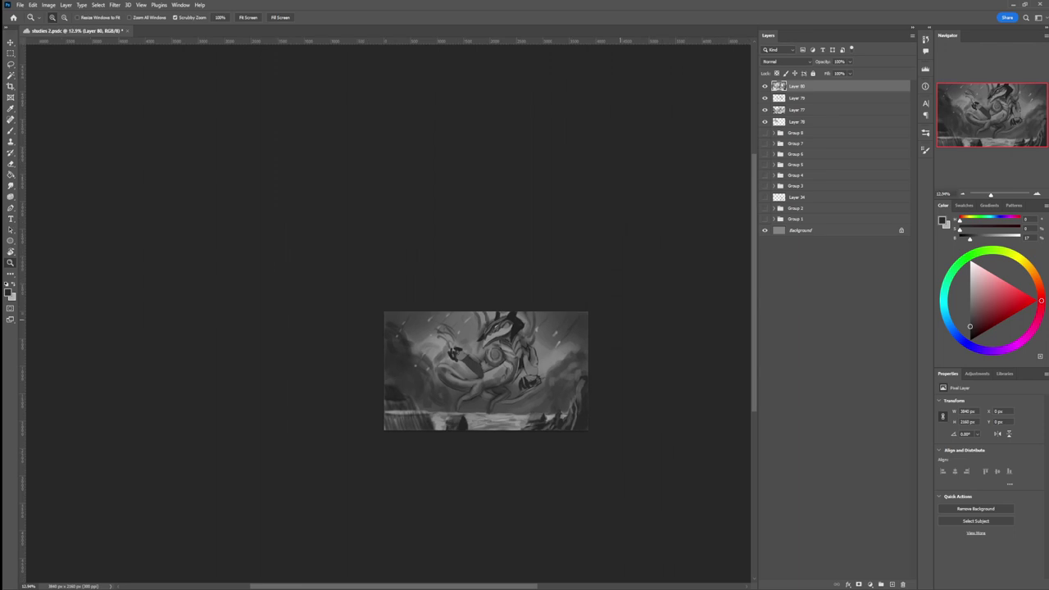
{"action": "mouse_move", "coordinate": [507, 361]}
{"action": "left_mouse_down"}
{"action": "mouse_move", "coordinate": [518, 310]}
{"action": "mouse_move", "coordinate": [536, 336]}
{"action": "left_mouse_up"}
{"action": "key", "text": "l"}
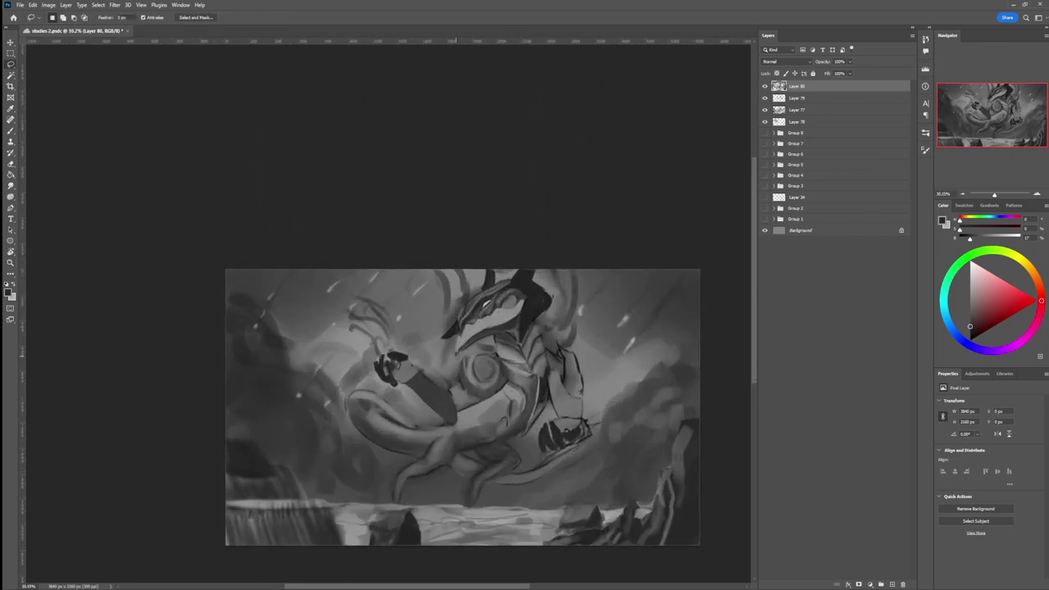
{"action": "left_click_drag", "start_coordinate": [457, 353], "coordinate": [485, 341]}
{"action": "mouse_move", "coordinate": [492, 331]}
{"action": "left_mouse_down"}
{"action": "mouse_move", "coordinate": [464, 350]}
{"action": "mouse_move", "coordinate": [509, 330]}
{"action": "mouse_move", "coordinate": [467, 344]}
{"action": "left_mouse_up"}
{"action": "key", "text": "b"}
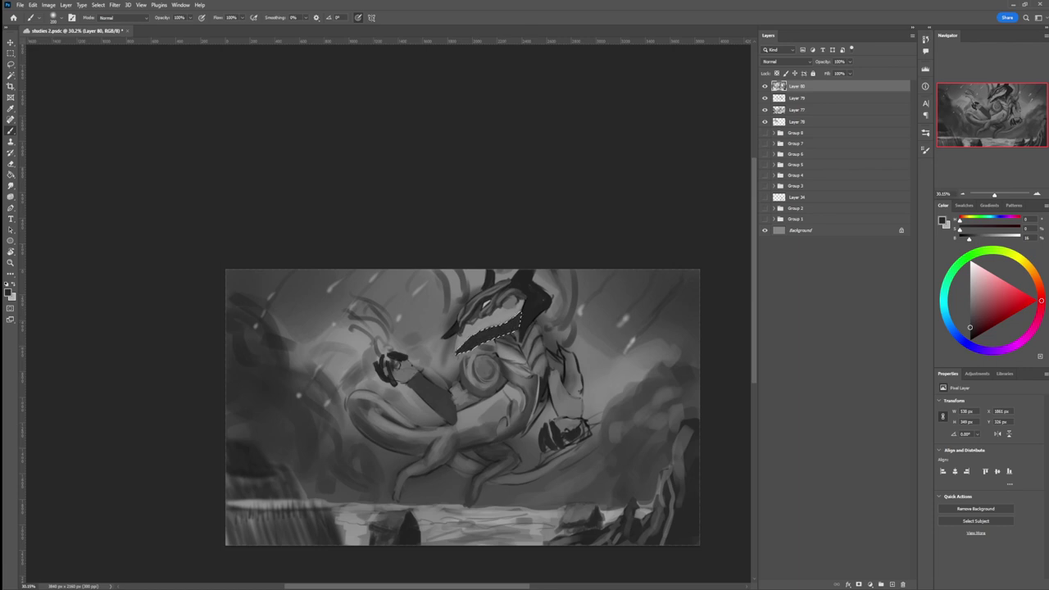
{"action": "left_click", "coordinate": [497, 320], "text": "alt"}
{"action": "mouse_move", "coordinate": [459, 350]}
{"action": "left_mouse_down"}
{"action": "mouse_move", "coordinate": [517, 324]}
{"action": "mouse_move", "coordinate": [459, 351]}
{"action": "left_mouse_up"}
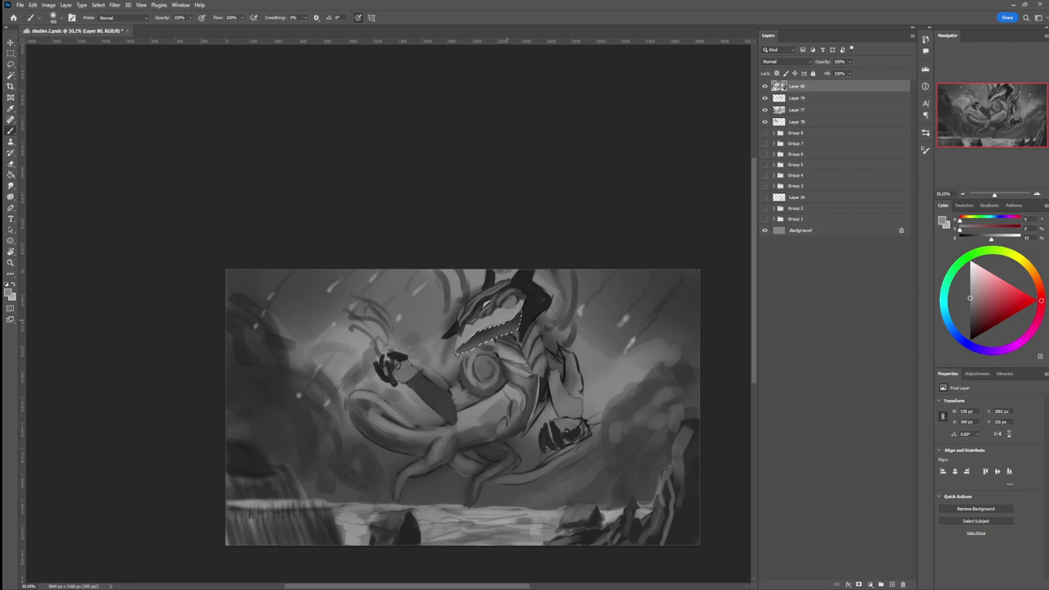
Rework the shading of the selected lower jaw with sampled light and mid greys, then deselect
{"action": "left_click", "coordinate": [526, 319], "text": "alt"}
{"action": "left_click_drag", "start_coordinate": [493, 366], "coordinate": [518, 332]}
{"action": "key", "text": "ctrl+z"}
{"action": "key", "text": "ctrl+z"}
{"action": "left_click", "coordinate": [519, 324], "text": "alt"}
{"action": "left_click", "coordinate": [498, 321], "text": "alt"}
{"action": "left_click_drag", "start_coordinate": [452, 351], "coordinate": [465, 339]}
{"action": "key", "text": "l"}
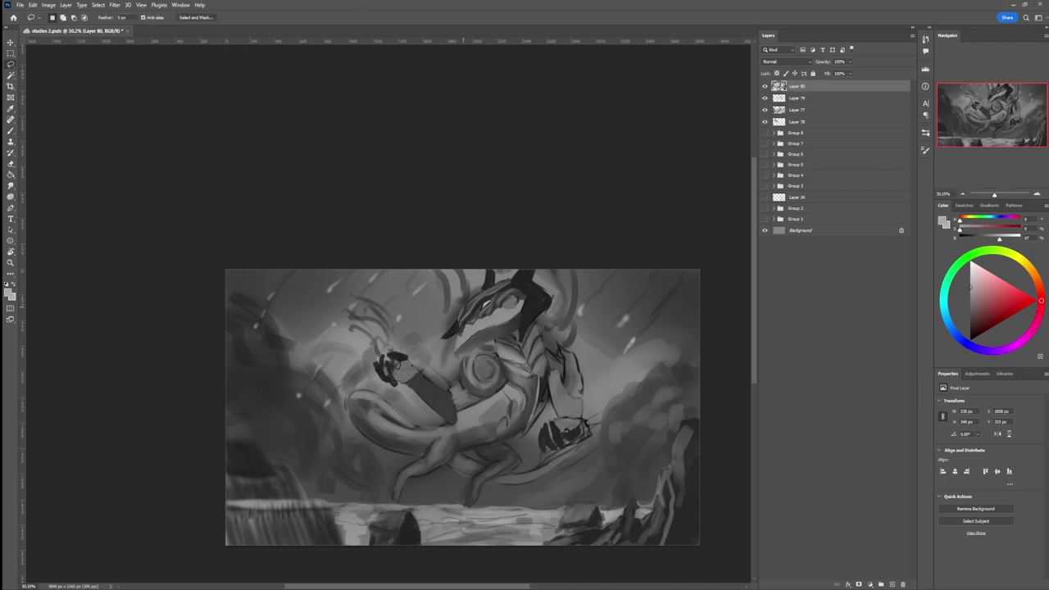
{"action": "key", "text": "ctrl+d"}
Paint small pointed teeth along the creature's mouth in a light grey of 76% brightness using a small brush
{"action": "key", "text": "b"}
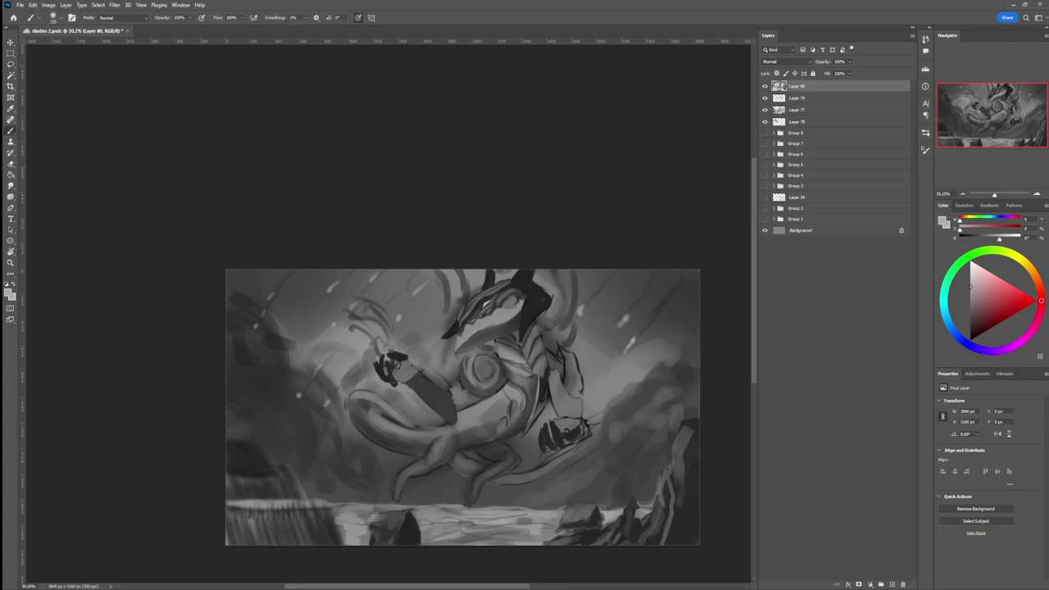
{"action": "left_click", "coordinate": [468, 324], "text": "alt"}
{"action": "left_click", "coordinate": [970, 280]}
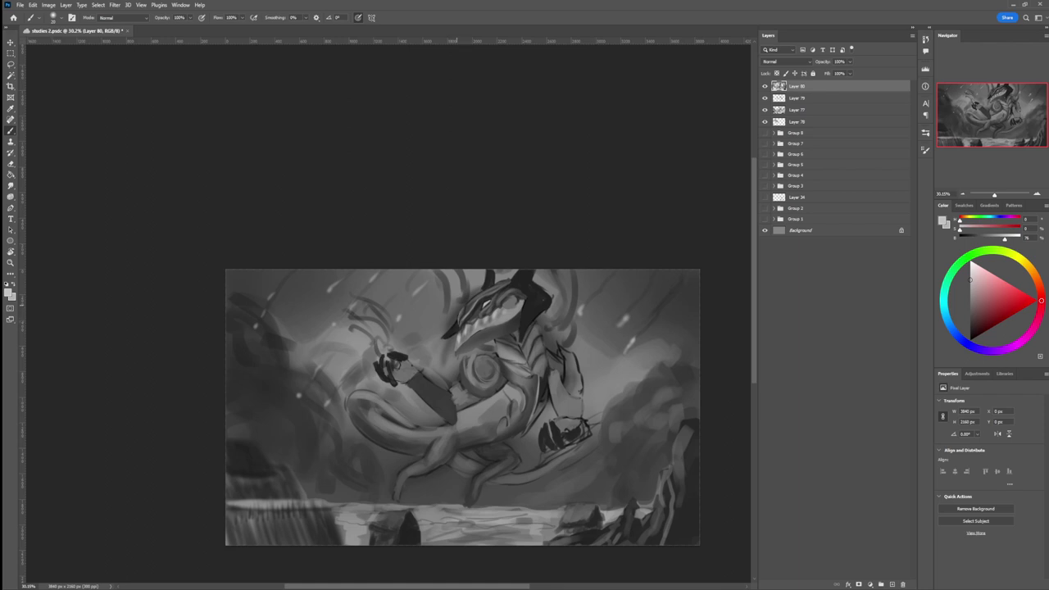
Lasso the top of the creature's snout, brush it softly with a light grey sampled from a sky fleck, and deselect
{"action": "key", "text": "l"}
{"action": "mouse_move", "coordinate": [458, 328]}
{"action": "left_mouse_down"}
{"action": "mouse_move", "coordinate": [460, 310]}
{"action": "mouse_move", "coordinate": [488, 289]}
{"action": "left_mouse_up"}
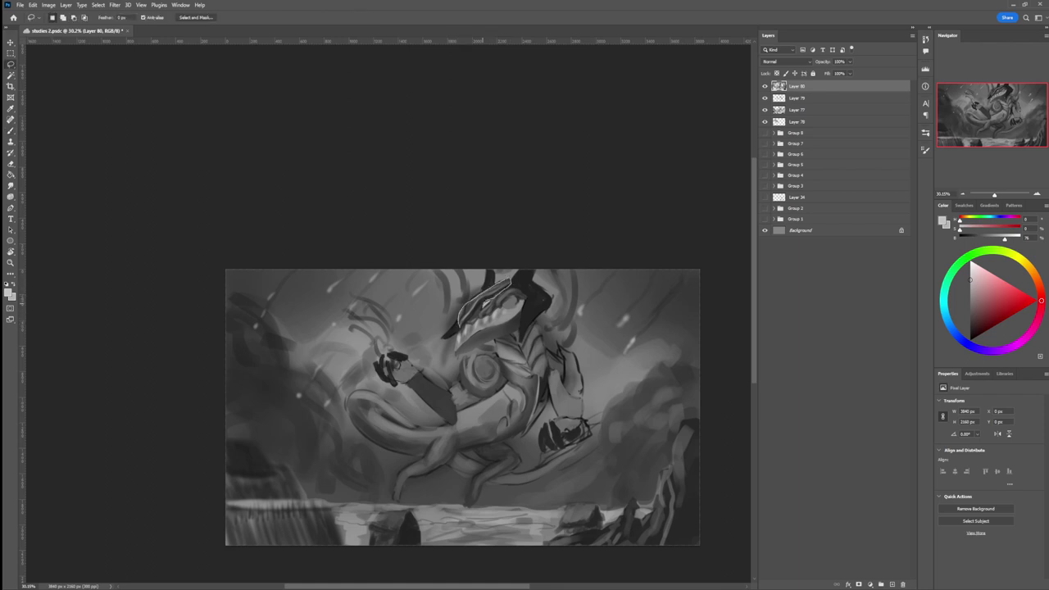
{"action": "left_click_drag", "start_coordinate": [462, 329], "coordinate": [460, 329]}
{"action": "key", "text": "b"}
{"action": "left_click", "coordinate": [580, 310], "text": "alt"}
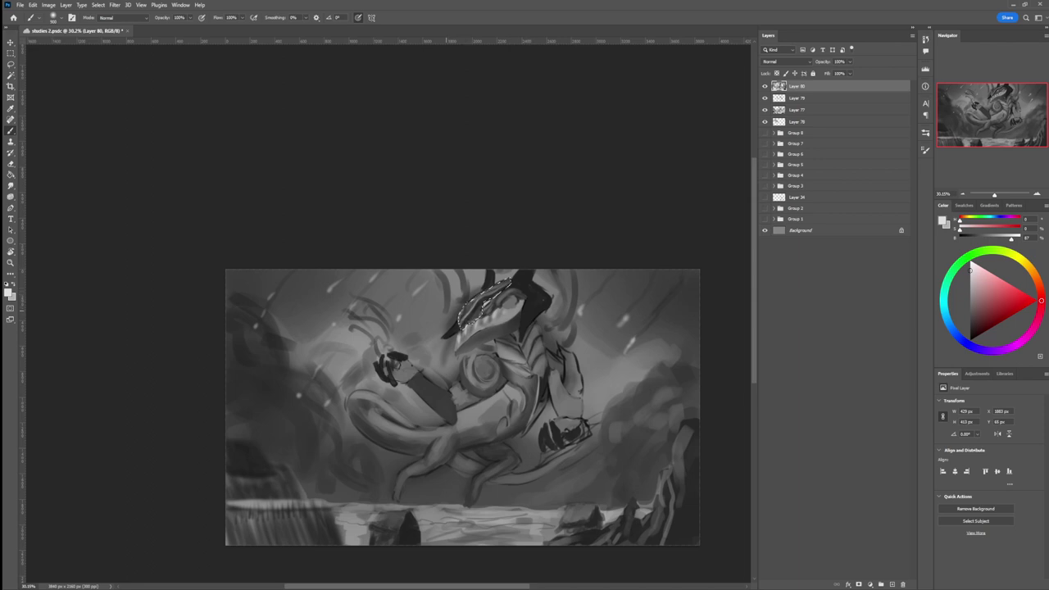
{"action": "key", "text": "l"}
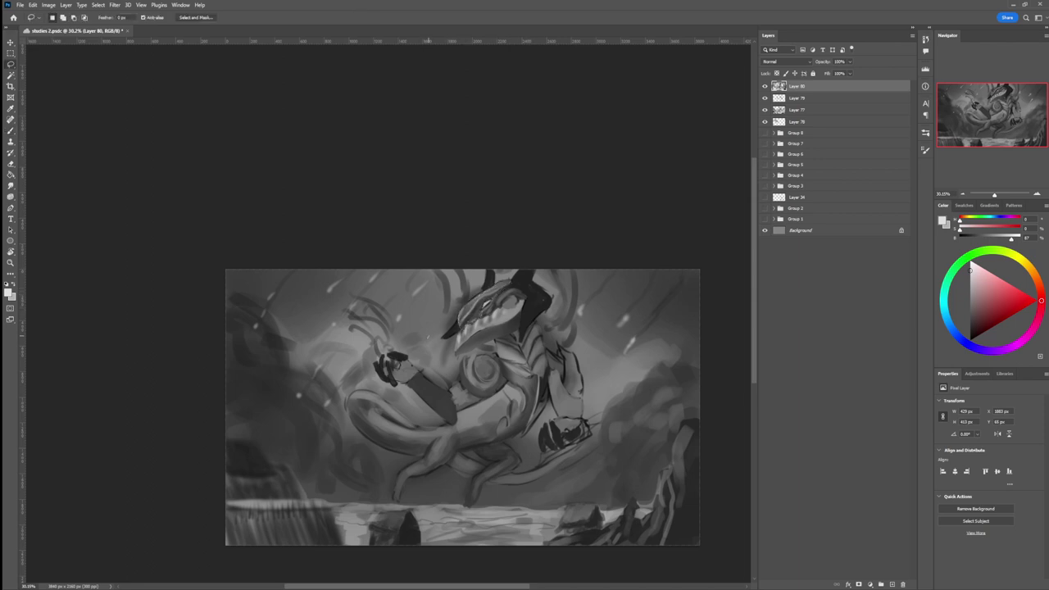
{"action": "left_click_drag", "start_coordinate": [427, 335], "coordinate": [428, 334]}
{"action": "key", "text": "b"}
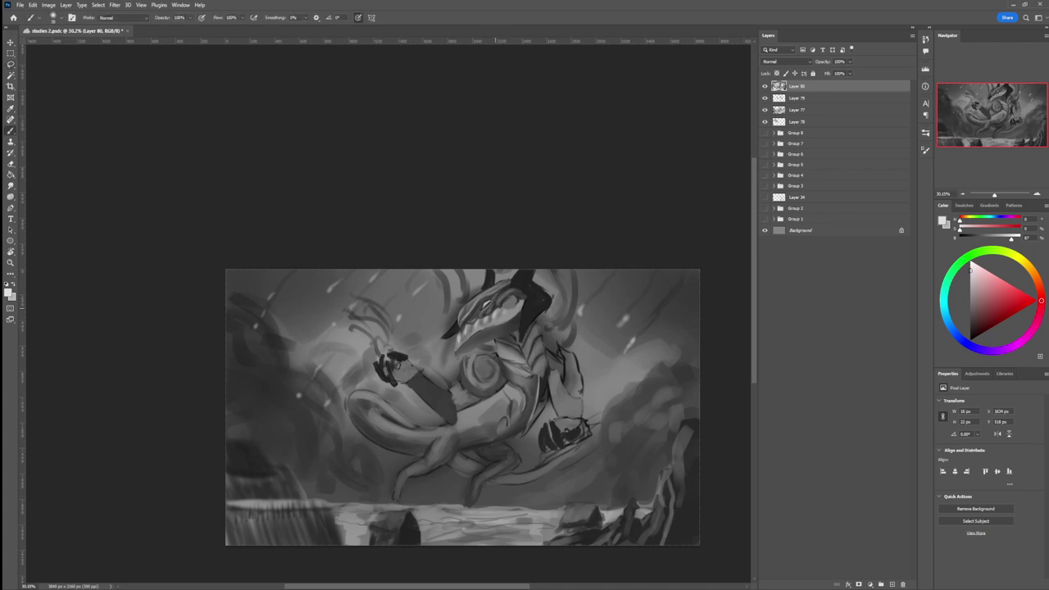
{"action": "key", "text": "ctrl+d"}
Lasso the curved band of the shoulder spiral, brighten it with light grey strokes, and deselect
{"action": "key", "text": "z"}
{"action": "left_click_drag", "start_coordinate": [452, 351], "coordinate": [377, 352]}
{"action": "left_click_drag", "start_coordinate": [469, 373], "coordinate": [516, 372]}
{"action": "key", "text": "l"}
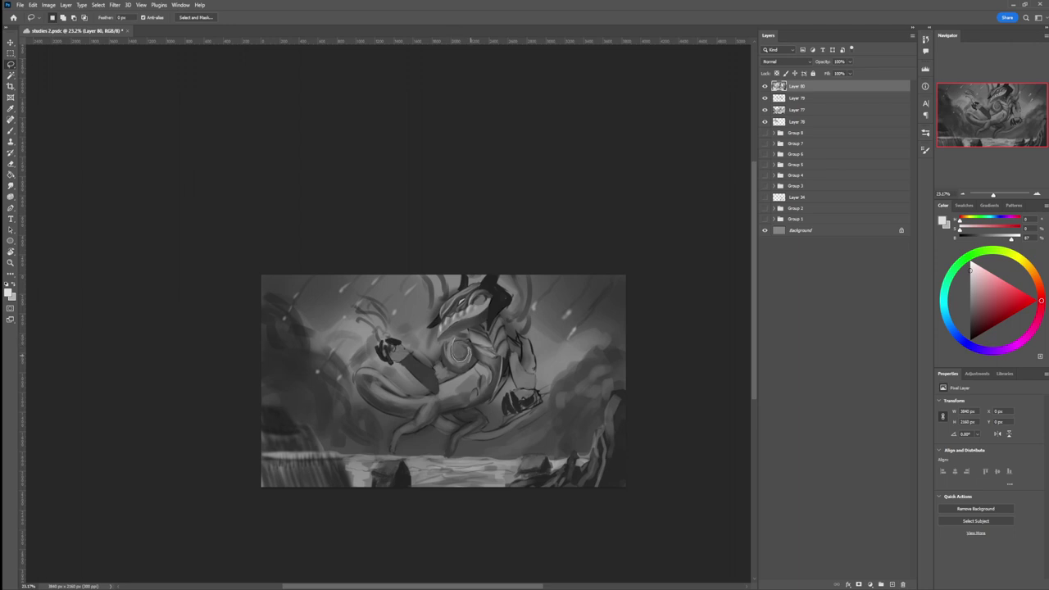
{"action": "mouse_move", "coordinate": [459, 335]}
{"action": "left_mouse_down"}
{"action": "mouse_move", "coordinate": [447, 354]}
{"action": "mouse_move", "coordinate": [469, 348]}
{"action": "left_mouse_up"}
{"action": "key", "text": "b"}
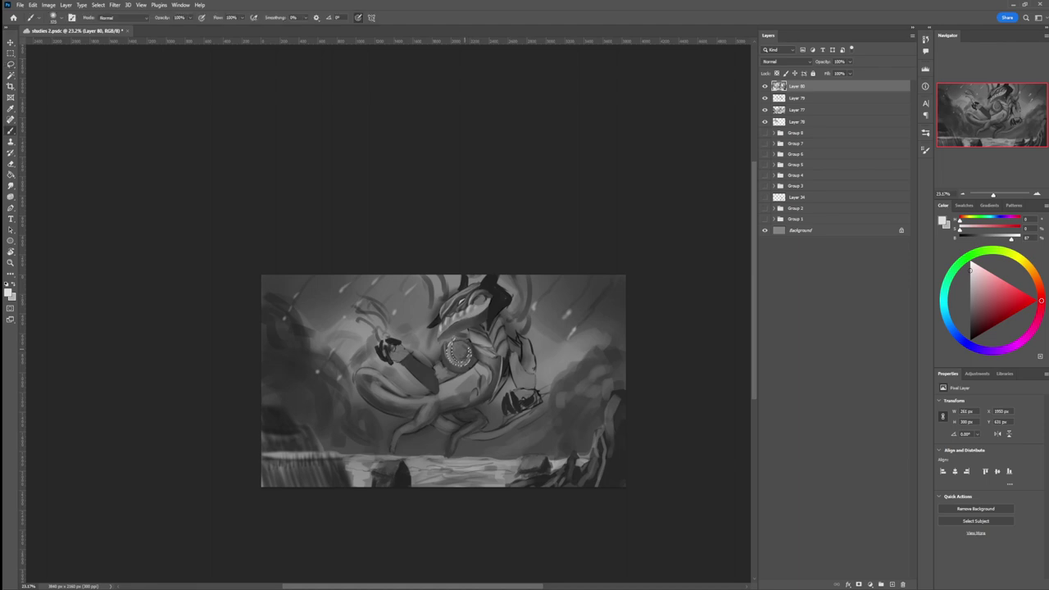
{"action": "left_click_drag", "start_coordinate": [461, 336], "coordinate": [454, 354]}
{"action": "key", "text": "ctrl+d"}
Lasso the outer rim around the shoulder spiral, darken it with a dark grey sampled near the horn, and deselect
{"action": "key", "text": "l"}
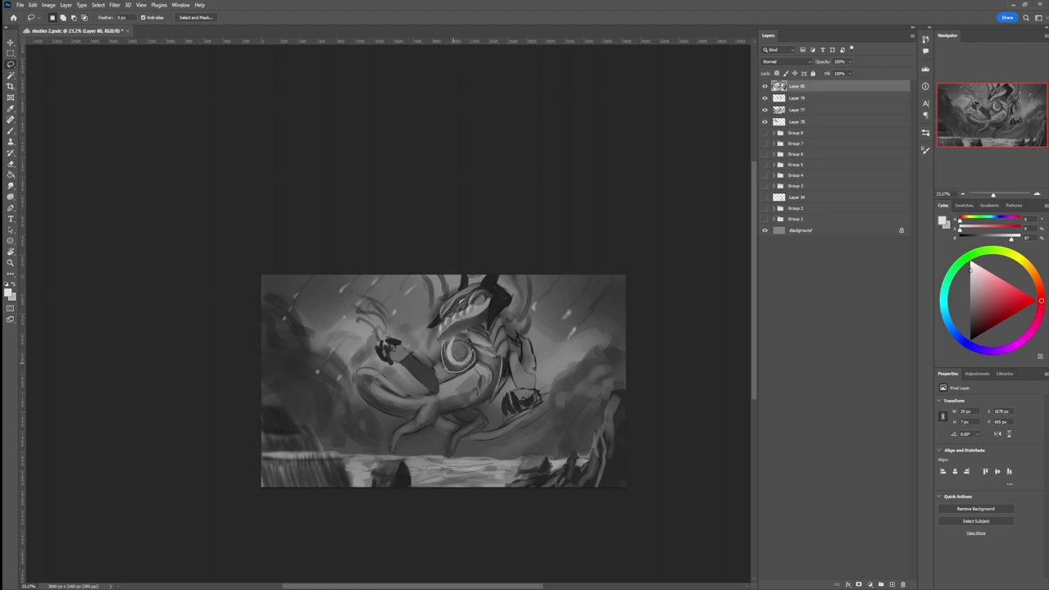
{"action": "left_click_drag", "start_coordinate": [444, 349], "coordinate": [458, 377]}
{"action": "key", "text": "b"}
{"action": "left_click", "coordinate": [490, 313], "text": "alt"}
{"action": "key", "text": "l"}
{"action": "key", "text": "ctrl+d"}
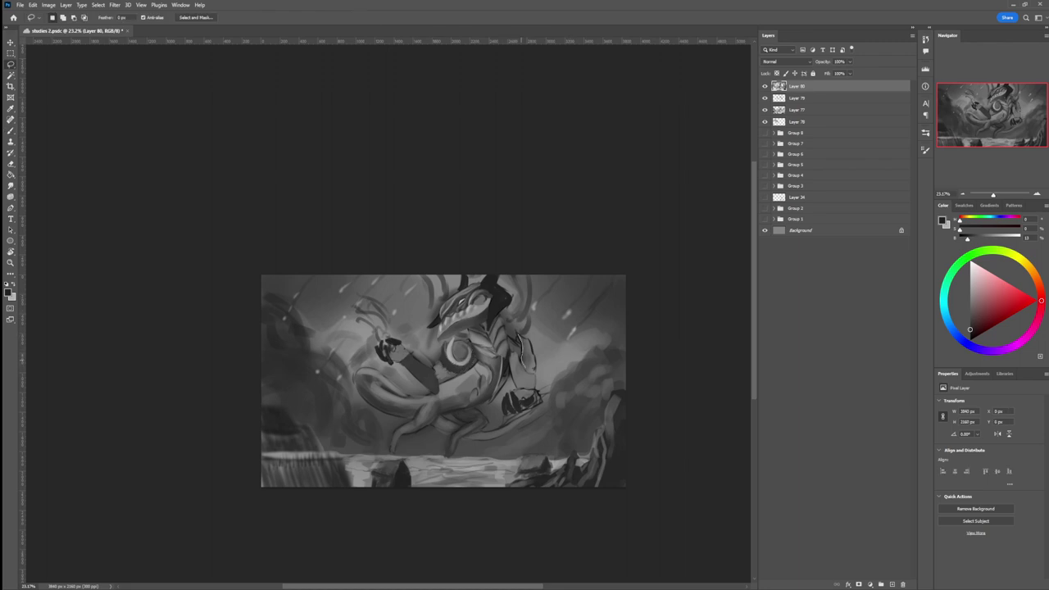
Lasso the outer part of the creature's rear arm, fill it with dark grey and add mid-grey strokes using a smaller brush
{"action": "mouse_move", "coordinate": [531, 374]}
{"action": "left_mouse_down"}
{"action": "mouse_move", "coordinate": [536, 355]}
{"action": "mouse_move", "coordinate": [525, 373]}
{"action": "left_mouse_up"}
{"action": "key", "text": "b"}
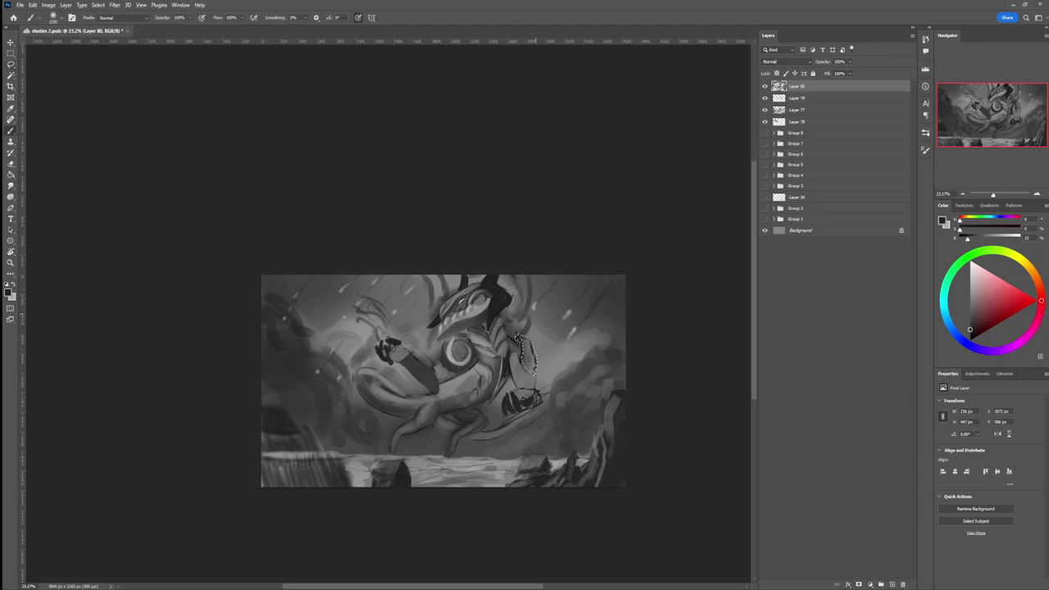
{"action": "left_click_drag", "start_coordinate": [533, 354], "coordinate": [536, 372]}
{"action": "left_click", "coordinate": [970, 294]}
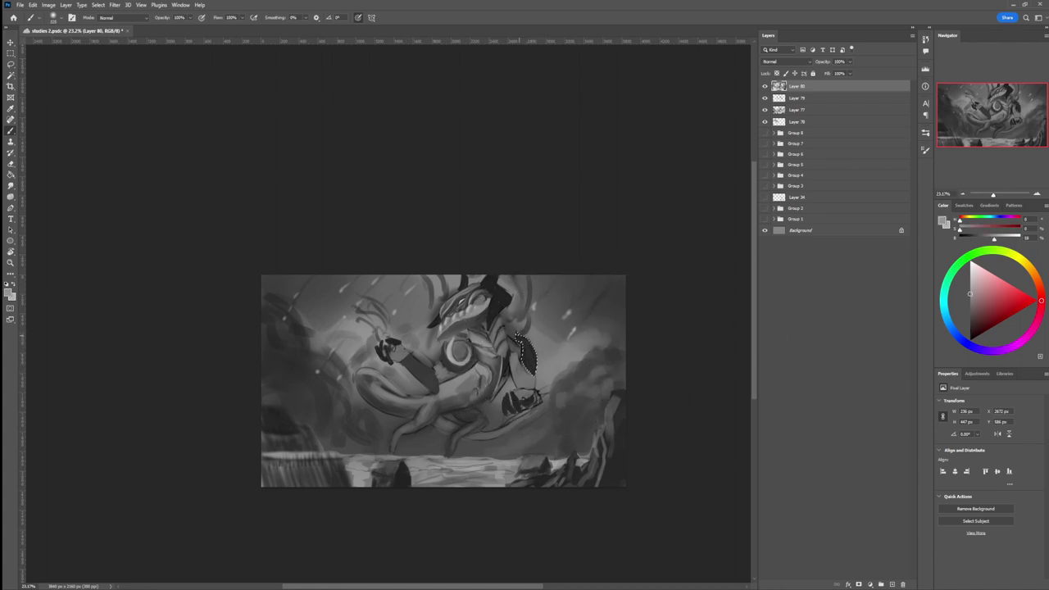
{"action": "key", "text": "bracketleft"}
{"action": "key", "text": "bracketleft"}
{"action": "key", "text": "bracketleft"}
{"action": "left_click_drag", "start_coordinate": [521, 337], "coordinate": [533, 370]}
Refine the selected outer arm with sampled dark and mid greys using a smaller brush, then deselect
{"action": "left_click", "coordinate": [498, 309], "text": "alt"}
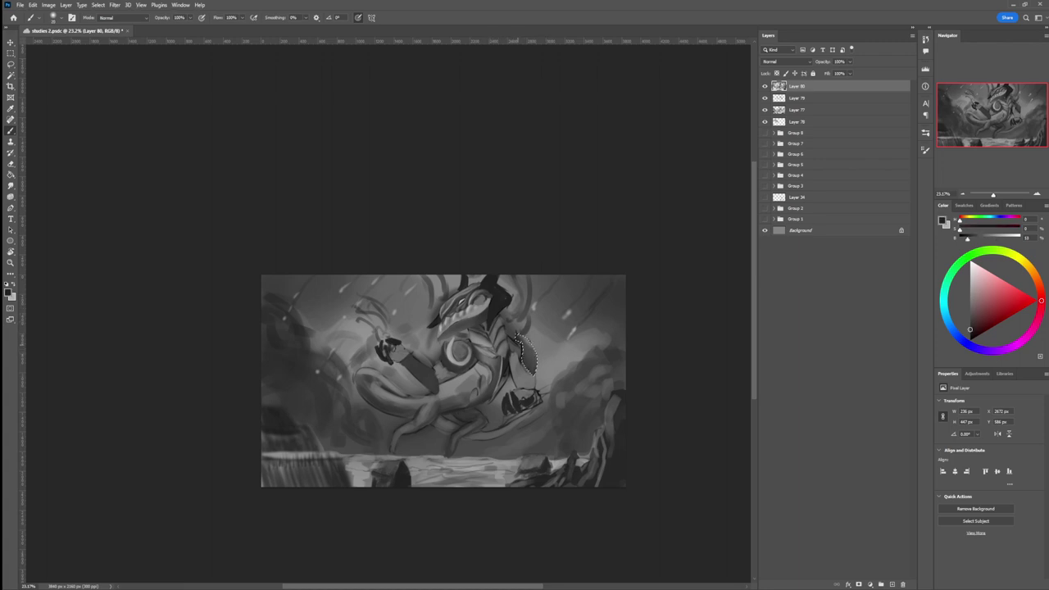
{"action": "key", "text": "bracketleft"}
{"action": "key", "text": "bracketleft"}
{"action": "left_click", "coordinate": [530, 340], "text": "alt"}
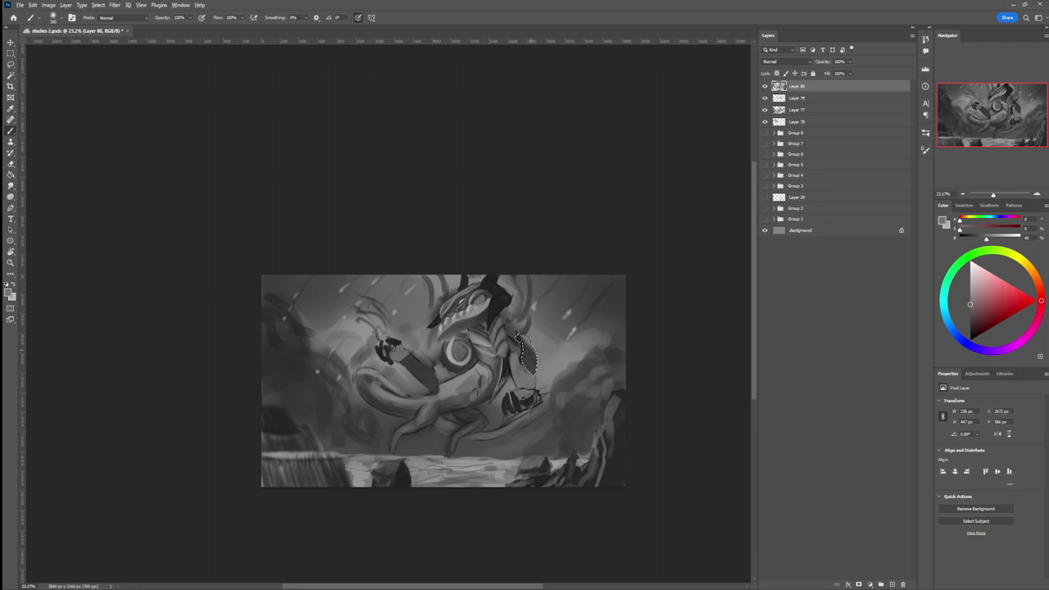
{"action": "left_click", "coordinate": [518, 339], "text": "alt"}
{"action": "key", "text": "l"}
{"action": "key", "text": "ctrl+d"}
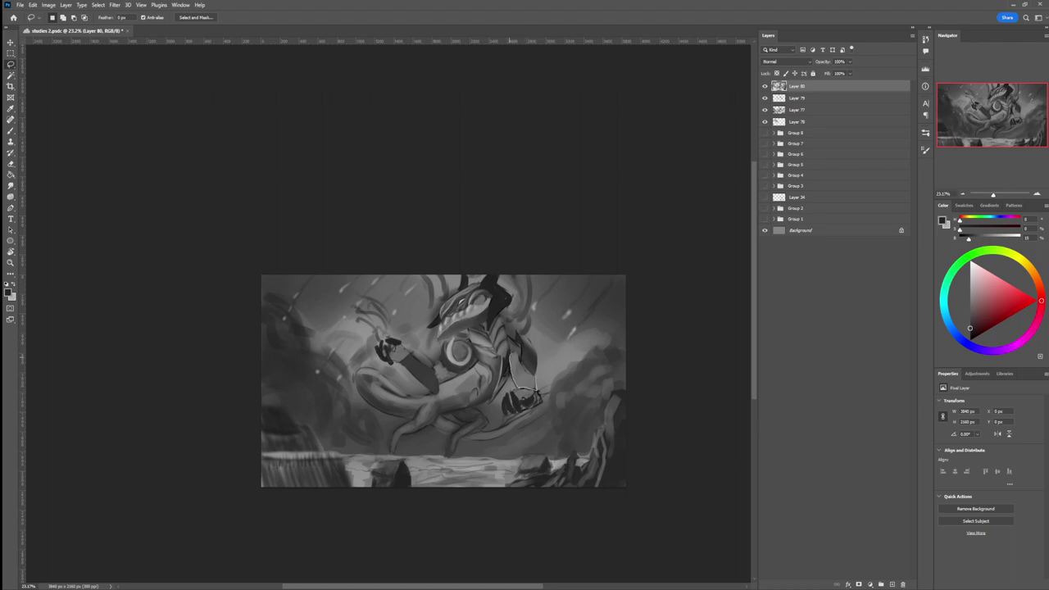
Lasso the inner rear arm down to the hand, model it with dark, light and sampled dark greys, and deselect
{"action": "left_click_drag", "start_coordinate": [520, 355], "coordinate": [535, 375]}
{"action": "key", "text": "b"}
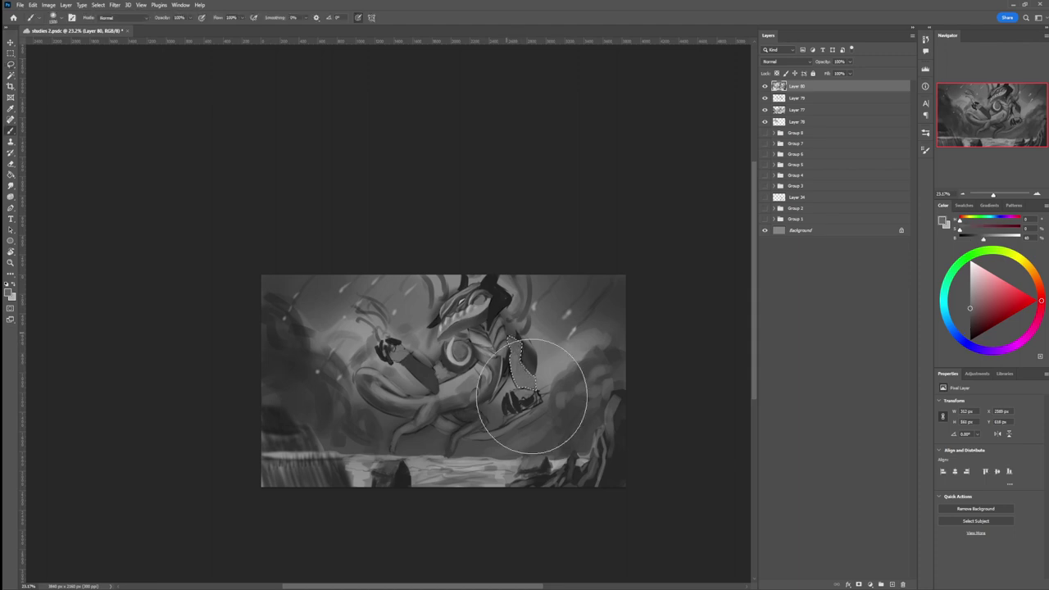
{"action": "left_click", "coordinate": [970, 321]}
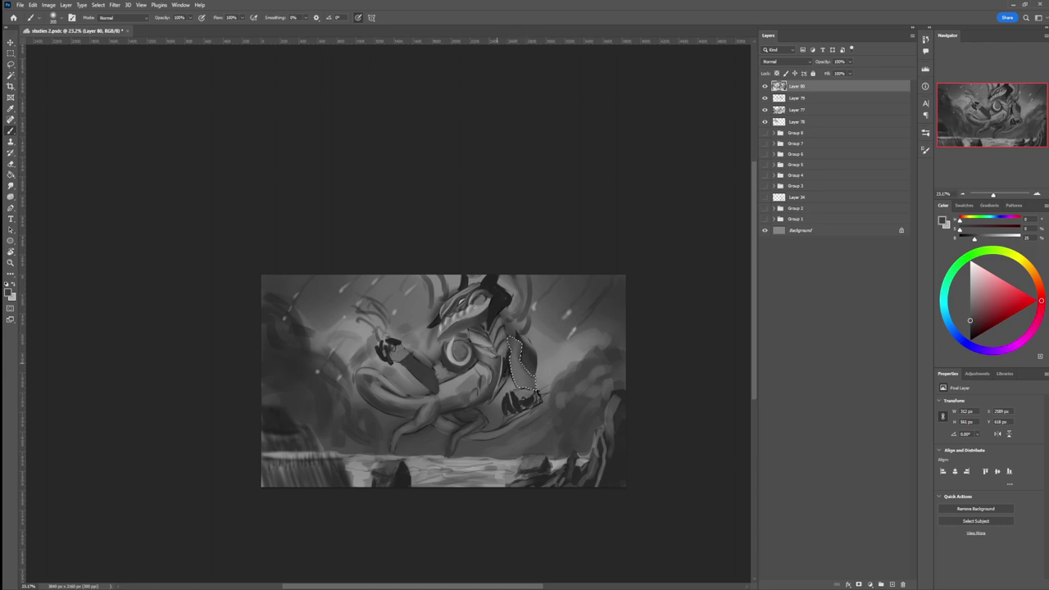
{"action": "left_click", "coordinate": [970, 289]}
{"action": "left_click", "coordinate": [528, 399], "text": "alt"}
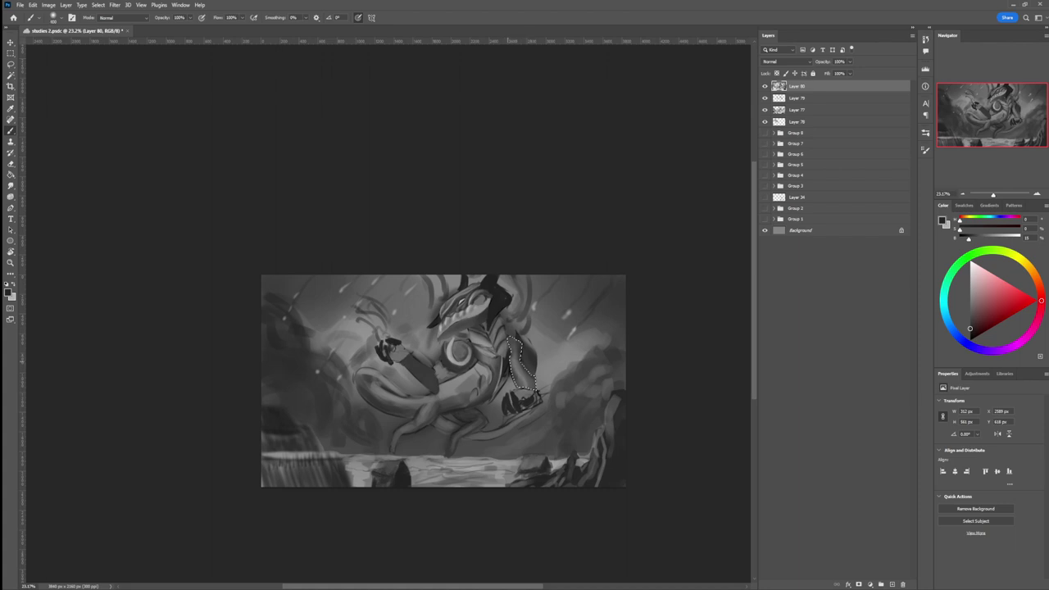
{"action": "key", "text": "l"}
{"action": "key", "text": "ctrl+d"}
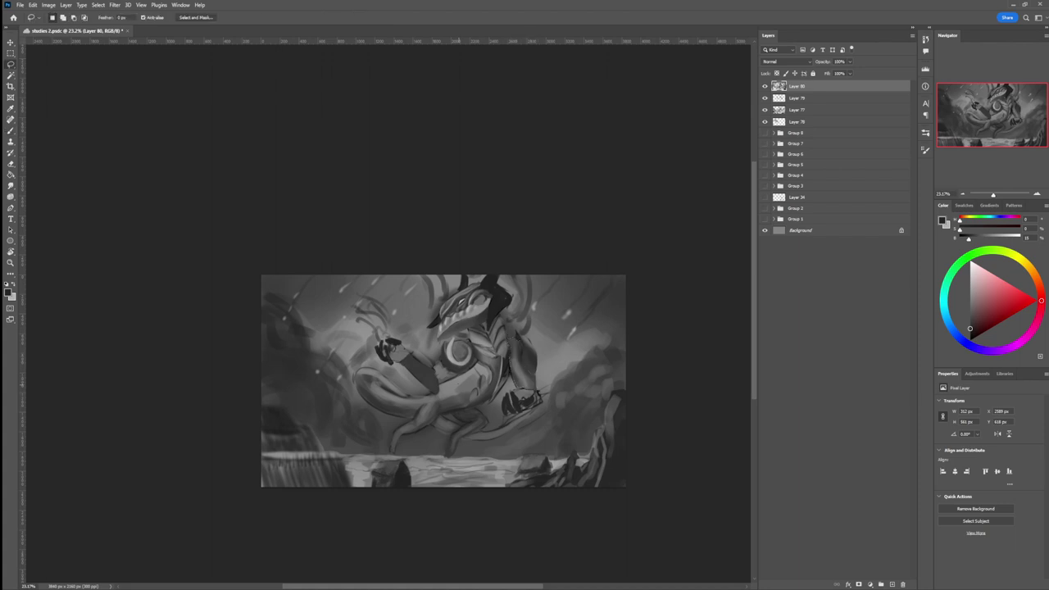
Lasso the creature's belly between chest and hip and even out its tone with a sampled mid grey
{"action": "key", "text": "z"}
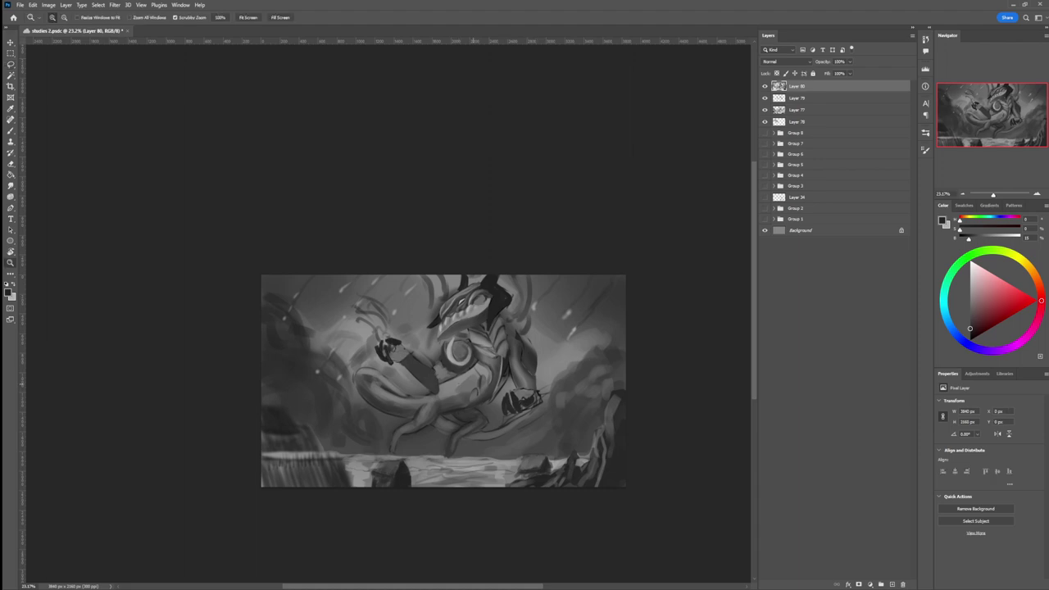
{"action": "left_click_drag", "start_coordinate": [480, 374], "coordinate": [451, 378]}
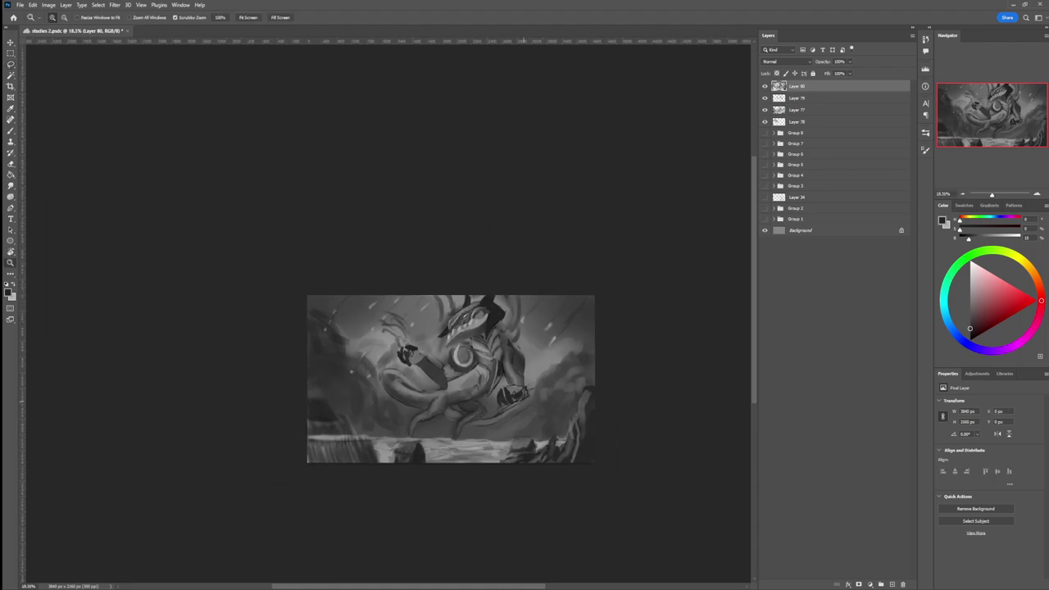
{"action": "left_click_drag", "start_coordinate": [459, 419], "coordinate": [505, 415]}
{"action": "key", "text": "l"}
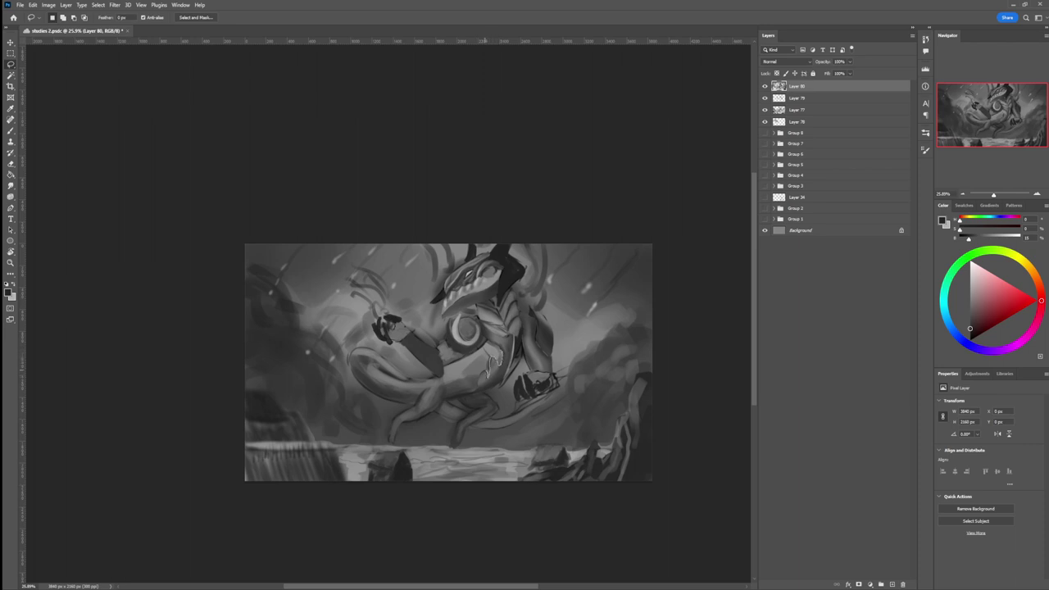
{"action": "left_click_drag", "start_coordinate": [470, 393], "coordinate": [444, 398]}
{"action": "left_click_drag", "start_coordinate": [442, 377], "coordinate": [471, 350]}
{"action": "key", "text": "b"}
{"action": "left_click", "coordinate": [451, 378], "text": "alt"}
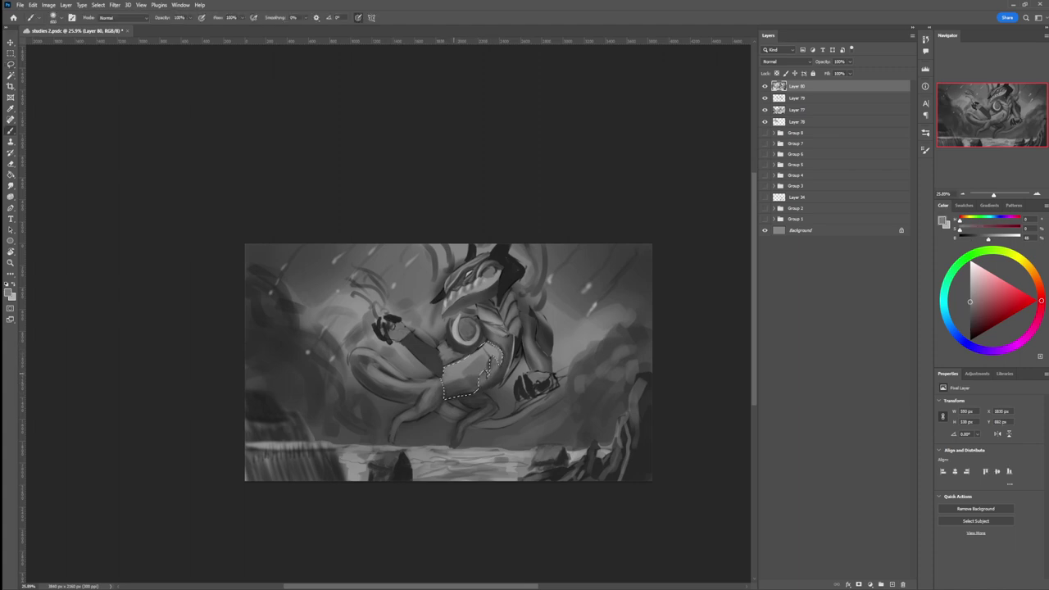
{"action": "mouse_move", "coordinate": [490, 344]}
{"action": "left_mouse_down"}
{"action": "mouse_move", "coordinate": [456, 390]}
{"action": "mouse_move", "coordinate": [474, 408]}
{"action": "mouse_move", "coordinate": [495, 400]}
{"action": "mouse_move", "coordinate": [436, 404]}
{"action": "mouse_move", "coordinate": [462, 377]}
{"action": "mouse_move", "coordinate": [459, 388]}
{"action": "left_mouse_up"}
Draw thin curved segment lines across the selected belly in sampled dark grey with a smaller brush, then deselect
{"action": "key", "text": "["}
{"action": "key", "text": "["}
{"action": "key", "text": "["}
{"action": "left_click", "coordinate": [390, 398], "text": "alt"}
{"action": "key", "text": "ctrl+z"}
{"action": "left_click", "coordinate": [509, 283], "text": "alt"}
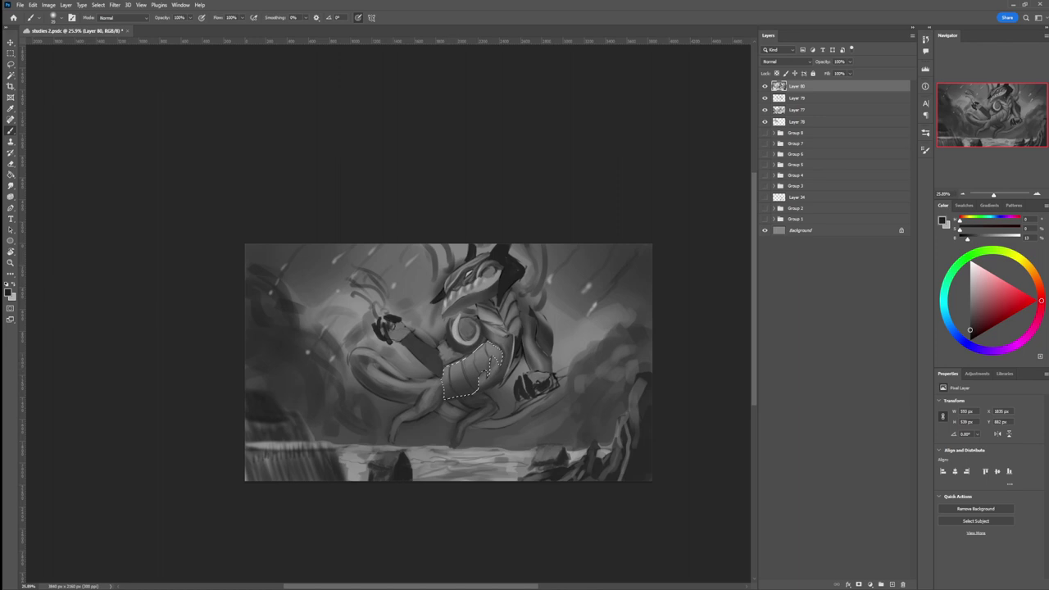
{"action": "key", "text": "l"}
{"action": "key", "text": "ctrl+d"}
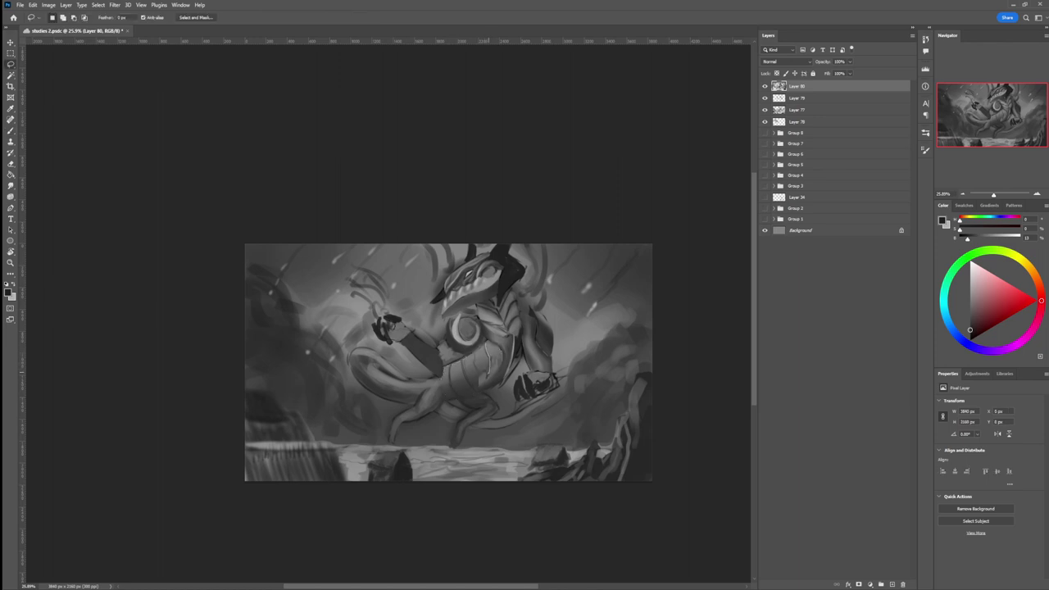
Lasso the belly segments one after another from the chest towards the hip, shading each softly with dark grey and deselecting it
{"action": "left_click_drag", "start_coordinate": [479, 368], "coordinate": [474, 347]}
{"action": "key", "text": "b"}
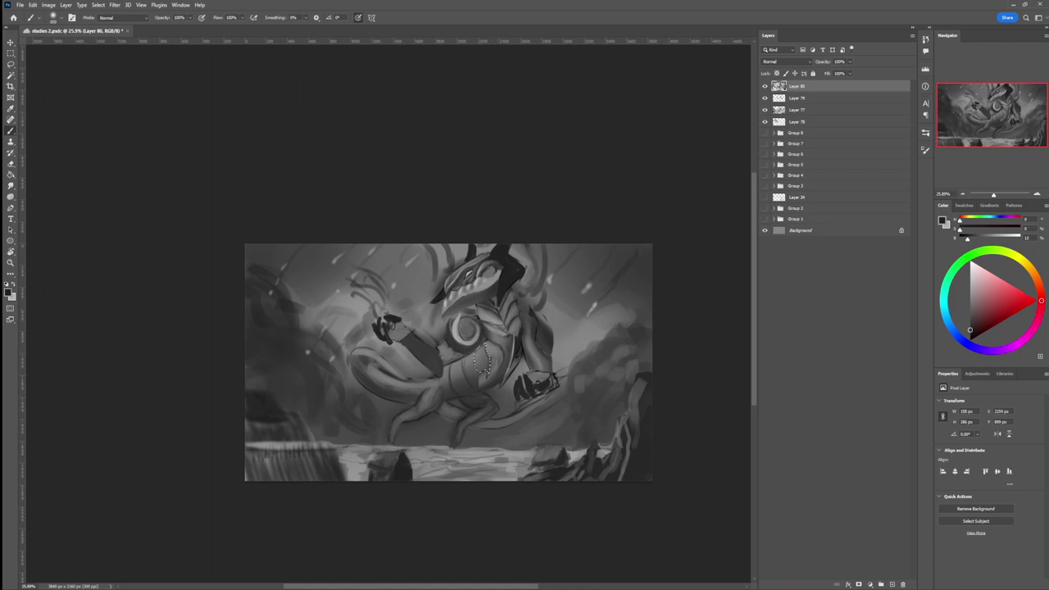
{"action": "key", "text": "l"}
{"action": "key", "text": "ctrl+d"}
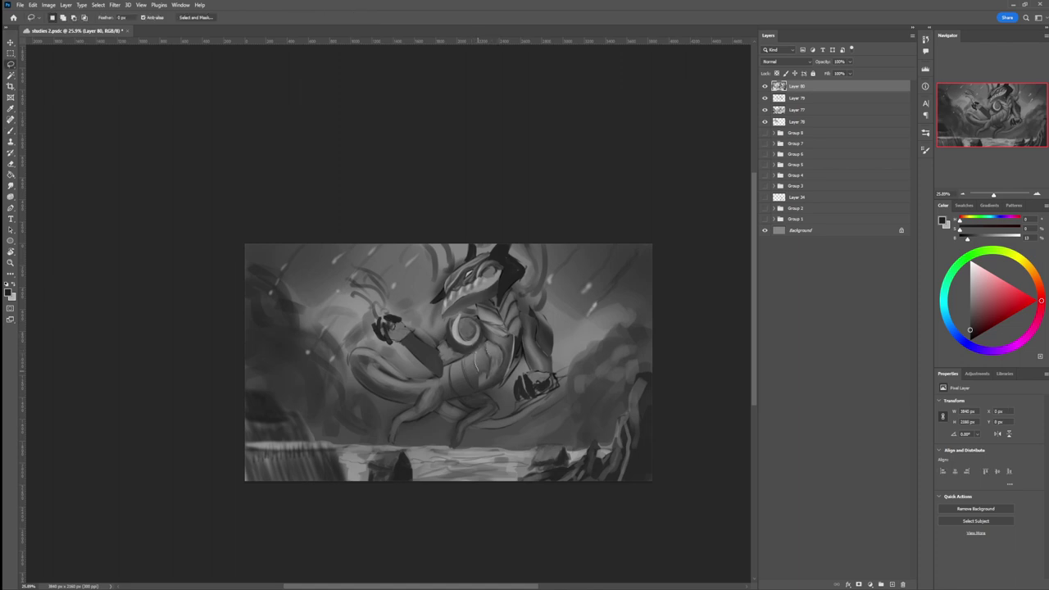
{"action": "mouse_move", "coordinate": [479, 387]}
{"action": "left_mouse_down"}
{"action": "mouse_move", "coordinate": [463, 374]}
{"action": "mouse_move", "coordinate": [473, 353]}
{"action": "left_mouse_up"}
{"action": "key", "text": "b"}
{"action": "key", "text": "l"}
{"action": "key", "text": "ctrl+d"}
{"action": "mouse_move", "coordinate": [461, 358]}
{"action": "left_mouse_down"}
{"action": "mouse_move", "coordinate": [473, 383]}
{"action": "mouse_move", "coordinate": [463, 397]}
{"action": "mouse_move", "coordinate": [449, 371]}
{"action": "mouse_move", "coordinate": [459, 357]}
{"action": "left_mouse_up"}
{"action": "key", "text": "b"}
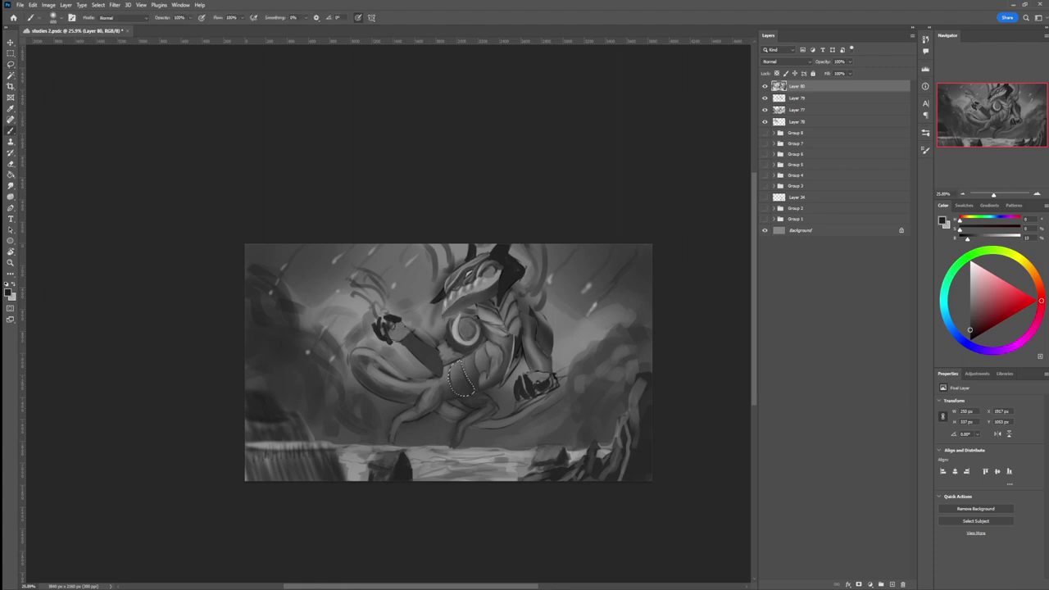
{"action": "key", "text": "l"}
{"action": "key", "text": "ctrl+d"}
Finish the selected belly segment's shading, lasso the adjoining hip and brighten it softly with a sampled mid grey, and deselect
{"action": "mouse_move", "coordinate": [449, 366]}
{"action": "left_mouse_down"}
{"action": "mouse_move", "coordinate": [443, 398]}
{"action": "mouse_move", "coordinate": [458, 399]}
{"action": "mouse_move", "coordinate": [420, 413]}
{"action": "mouse_move", "coordinate": [439, 387]}
{"action": "left_mouse_up"}
{"action": "key", "text": "ctrl+d"}
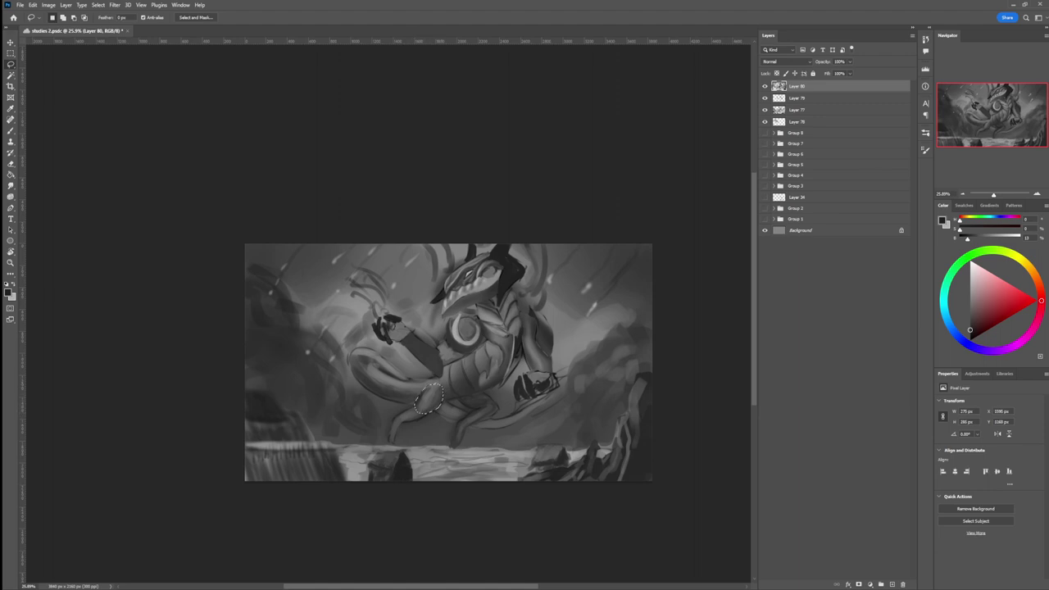
{"action": "key", "text": "b"}
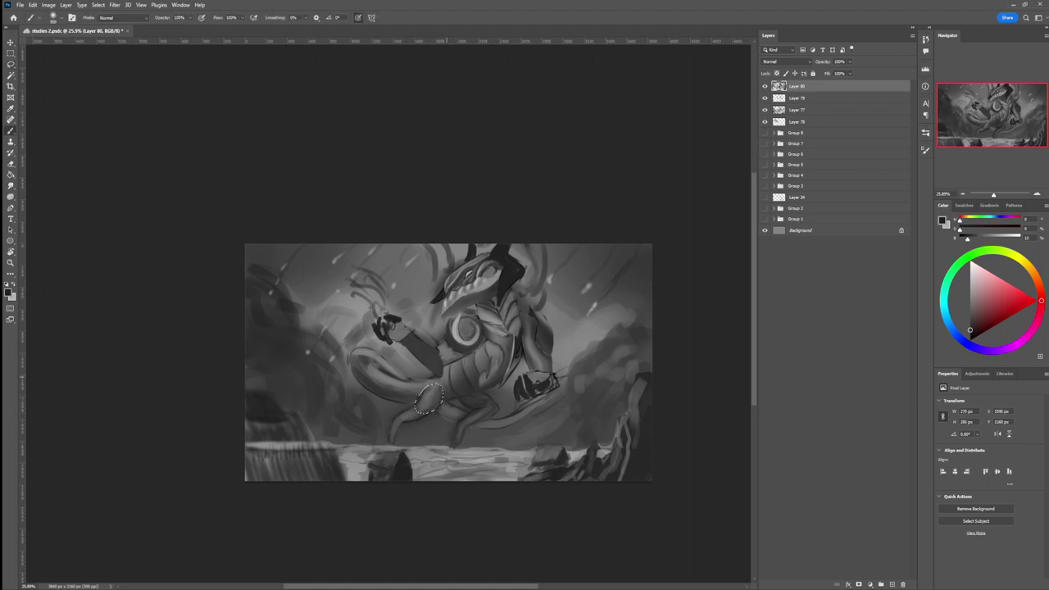
{"action": "left_click", "coordinate": [445, 372], "text": "alt"}
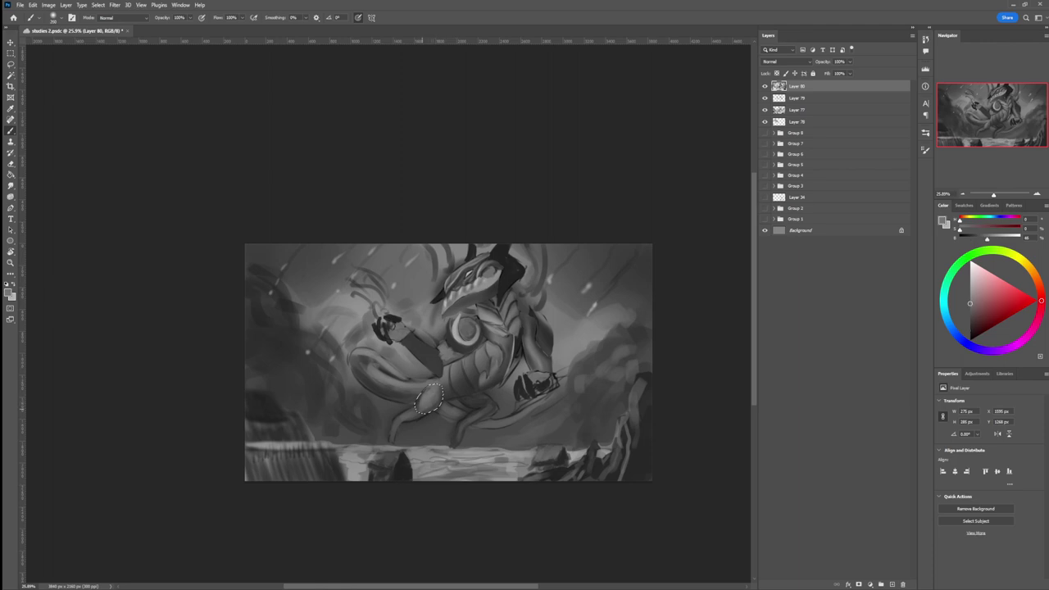
{"action": "key", "text": "l"}
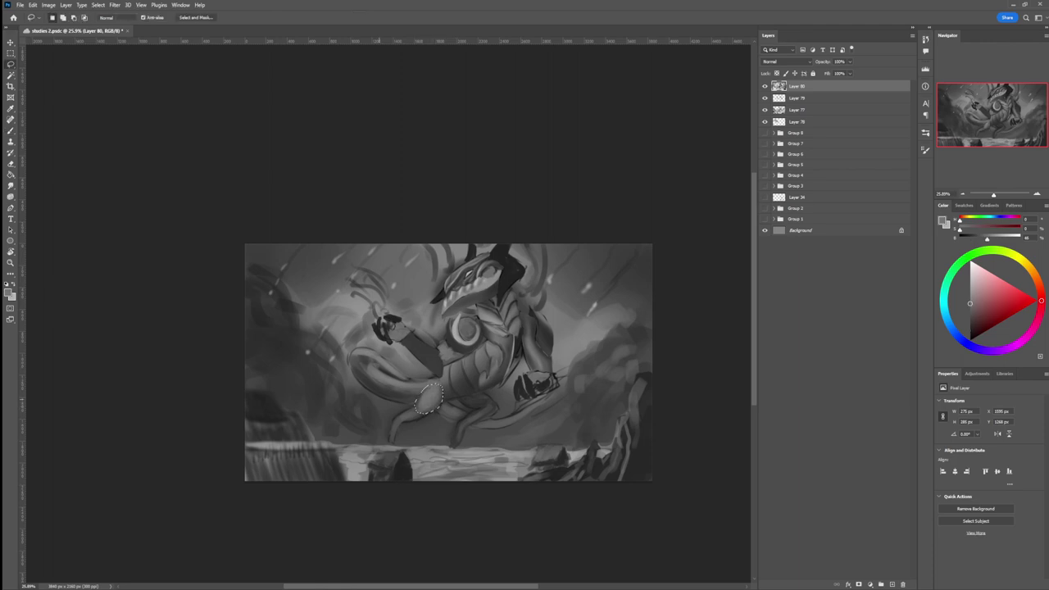
{"action": "key", "text": "ctrl+d"}
Lasso the large curved hindquarter behind the hip, shade its edges with sampled dark greys, and deselect
{"action": "mouse_move", "coordinate": [420, 381]}
{"action": "left_mouse_down"}
{"action": "mouse_move", "coordinate": [352, 362]}
{"action": "mouse_move", "coordinate": [372, 393]}
{"action": "mouse_move", "coordinate": [426, 381]}
{"action": "mouse_move", "coordinate": [423, 401]}
{"action": "mouse_move", "coordinate": [439, 379]}
{"action": "left_mouse_up"}
{"action": "key", "text": "b"}
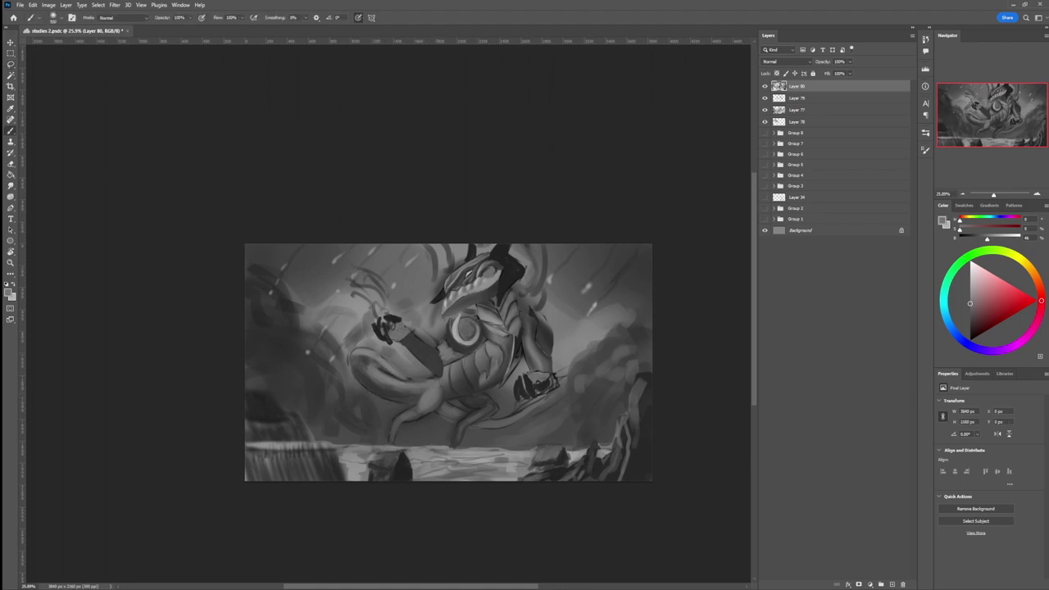
{"action": "key", "text": "ctrl+z"}
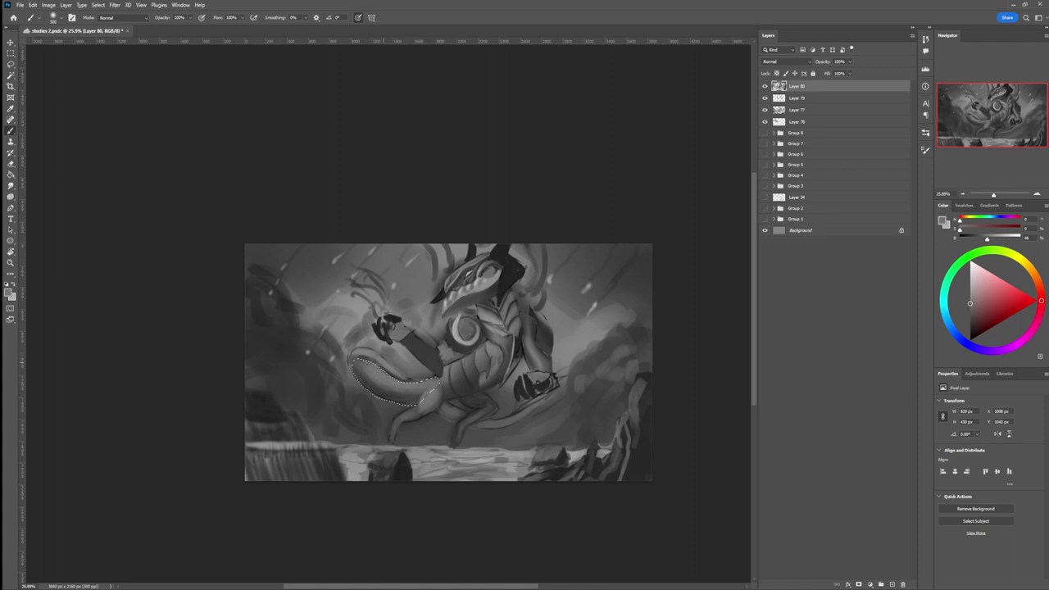
{"action": "left_click", "coordinate": [373, 389], "text": "alt"}
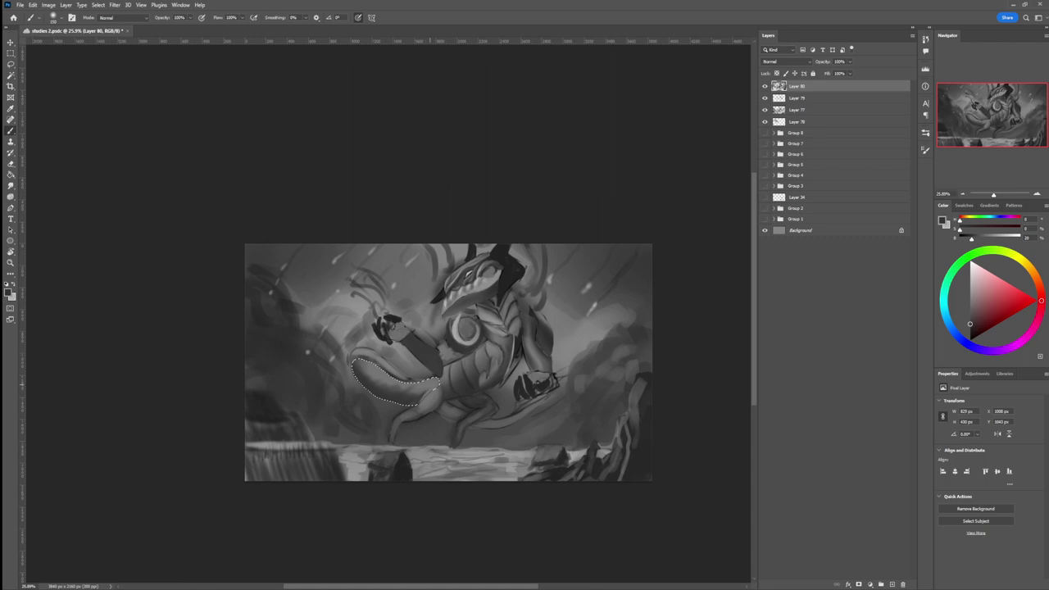
{"action": "left_click", "coordinate": [453, 388], "text": "alt"}
{"action": "key", "text": "l"}
{"action": "key", "text": "ctrl+d"}
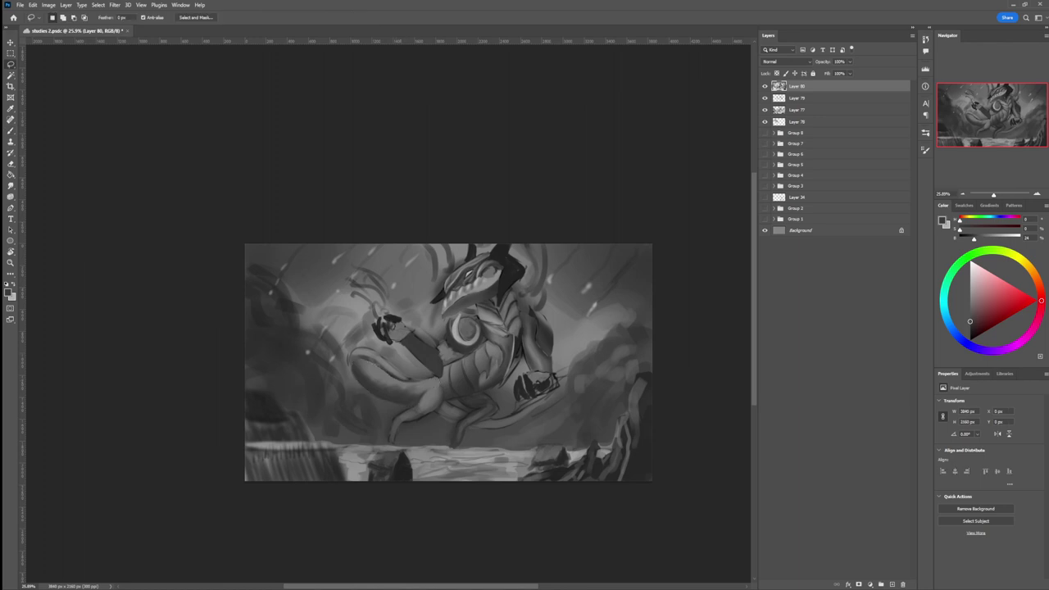
Smooth the hindquarter's upper edge beneath the raised forearm using a smaller brush and several sampled greys
{"action": "key", "text": "b"}
{"action": "left_click", "coordinate": [370, 360], "text": "alt"}
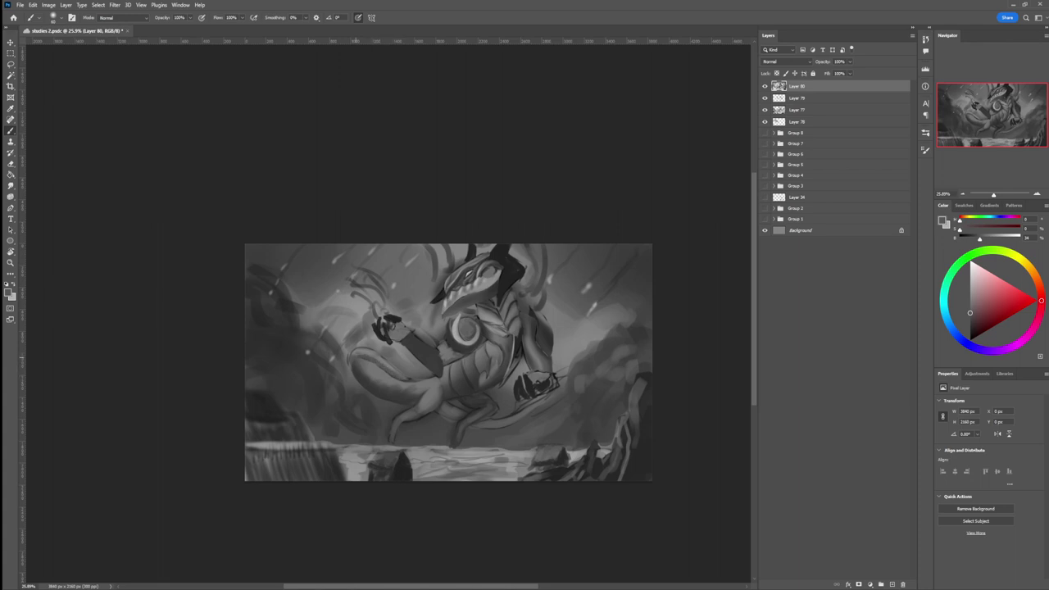
{"action": "left_click", "coordinate": [387, 365], "text": "alt"}
{"action": "left_click", "coordinate": [360, 363], "text": "alt"}
{"action": "left_click", "coordinate": [362, 358], "text": "alt"}
Extend the tail past the lowered hand and up over the background rocks with dark and sampled mid grey
{"action": "key", "text": "x"}
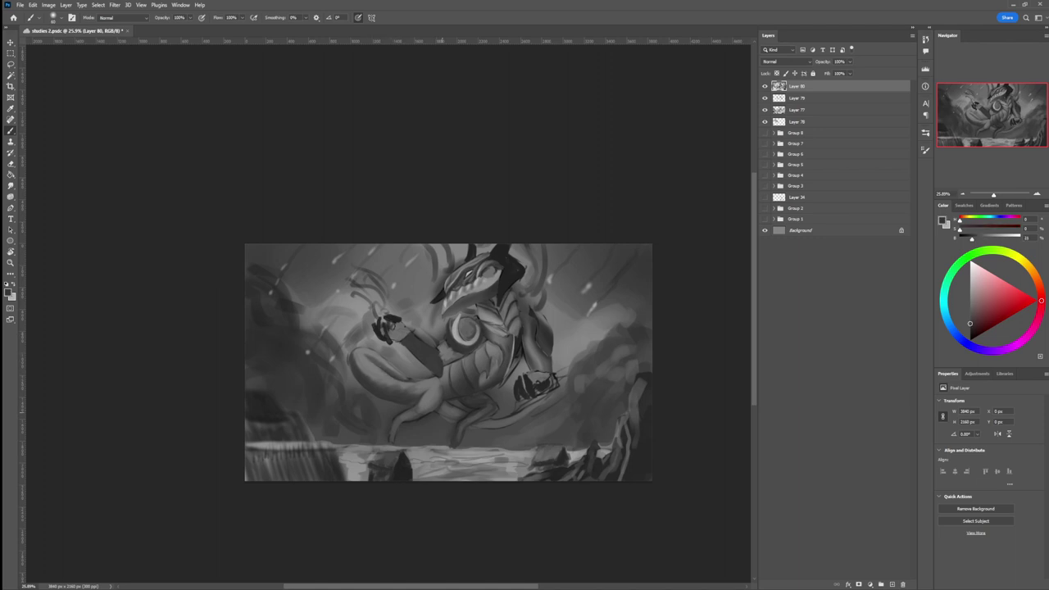
{"action": "left_click_drag", "start_coordinate": [482, 427], "coordinate": [524, 414]}
{"action": "mouse_move", "coordinate": [562, 385]}
{"action": "left_mouse_down"}
{"action": "mouse_move", "coordinate": [605, 319]}
{"action": "mouse_move", "coordinate": [572, 356]}
{"action": "left_mouse_up"}
{"action": "left_click_drag", "start_coordinate": [610, 326], "coordinate": [580, 357]}
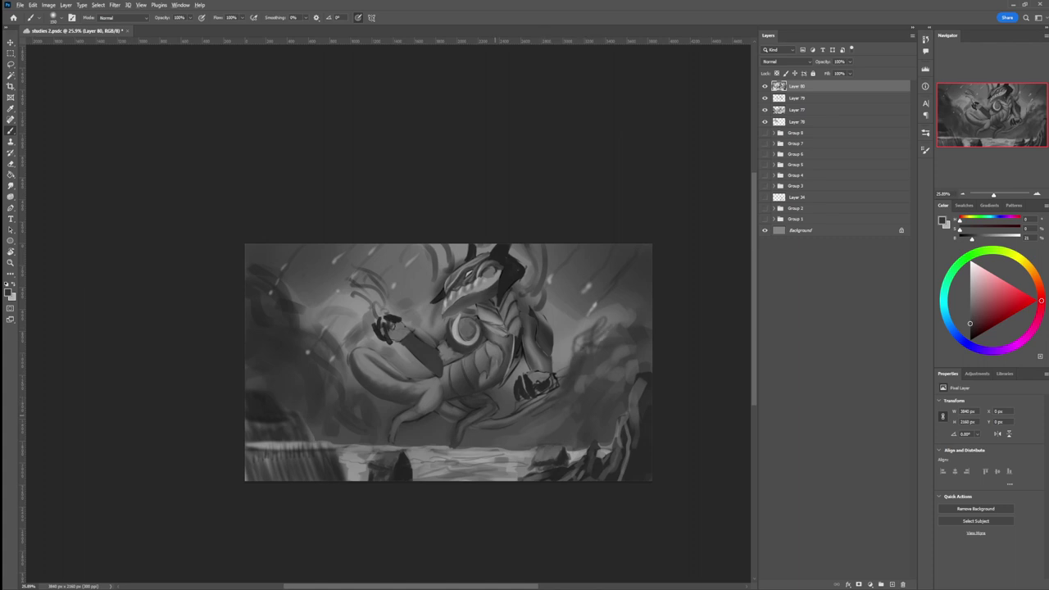
{"action": "left_click", "coordinate": [570, 383], "text": "alt"}
{"action": "mouse_move", "coordinate": [531, 403]}
{"action": "left_mouse_down"}
{"action": "mouse_move", "coordinate": [561, 390]}
{"action": "mouse_move", "coordinate": [568, 365]}
{"action": "left_mouse_up"}
Lasso the upper arm between the shoulder spiral and the forearm, shade it with a darker grey, and deselect
{"action": "key", "text": "z"}
{"action": "left_click_drag", "start_coordinate": [446, 389], "coordinate": [361, 393]}
{"action": "left_click_drag", "start_coordinate": [523, 406], "coordinate": [577, 413]}
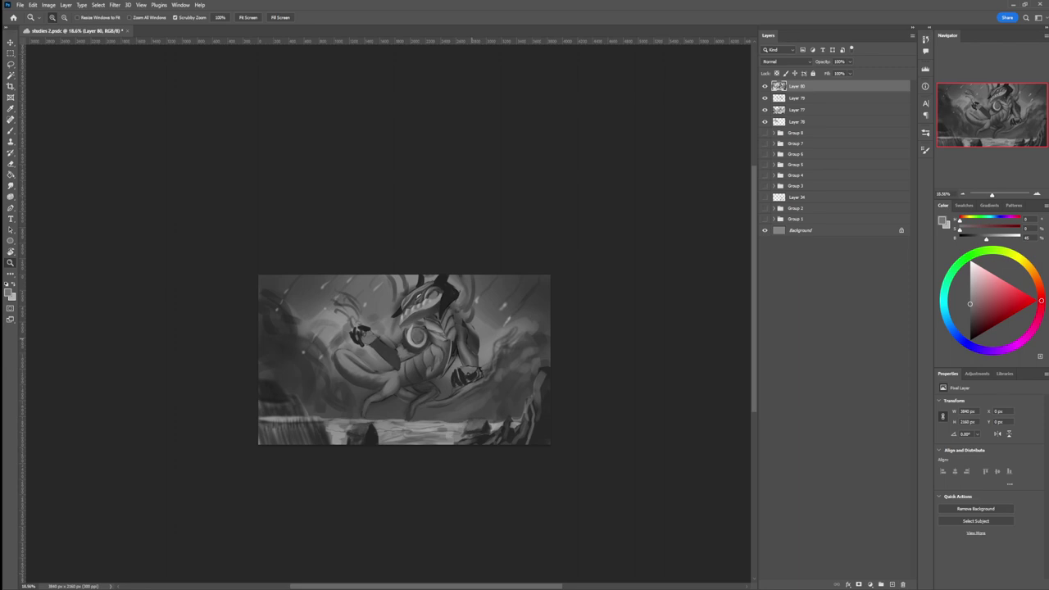
{"action": "left_click_drag", "start_coordinate": [425, 394], "coordinate": [438, 359]}
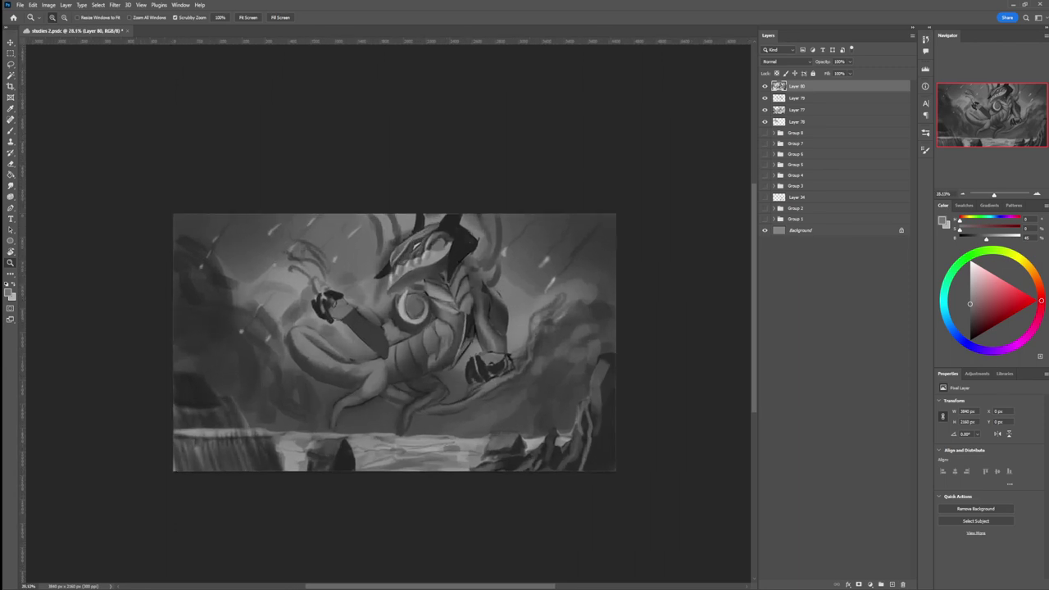
{"action": "key", "text": "l"}
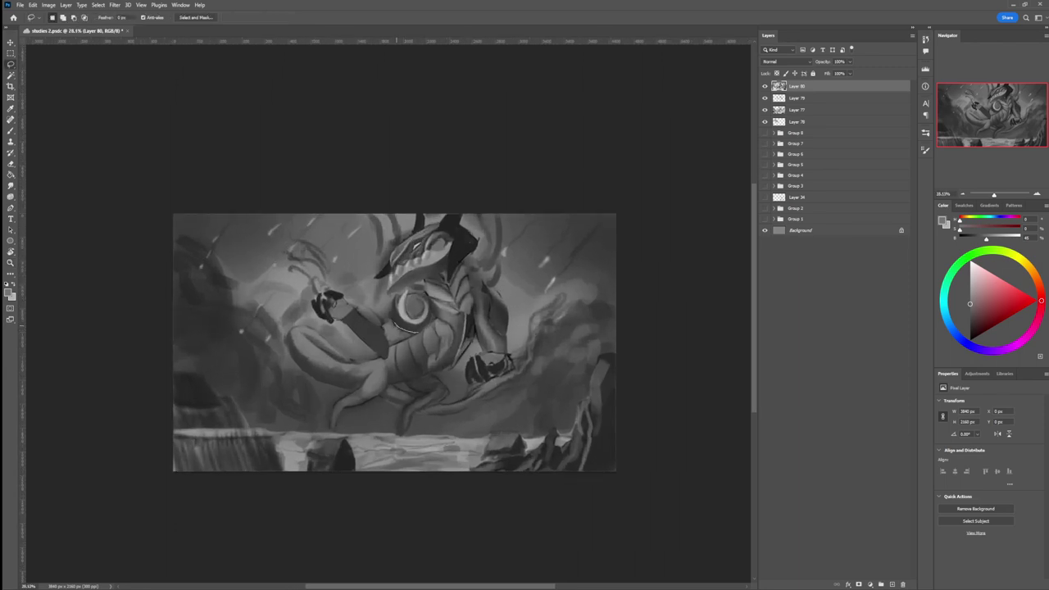
{"action": "mouse_move", "coordinate": [416, 332]}
{"action": "left_mouse_down"}
{"action": "mouse_move", "coordinate": [392, 345]}
{"action": "mouse_move", "coordinate": [384, 326]}
{"action": "mouse_move", "coordinate": [435, 333]}
{"action": "mouse_move", "coordinate": [378, 341]}
{"action": "mouse_move", "coordinate": [392, 347]}
{"action": "mouse_move", "coordinate": [409, 339]}
{"action": "mouse_move", "coordinate": [387, 331]}
{"action": "left_mouse_up"}
{"action": "key", "text": "b"}
{"action": "left_click", "coordinate": [378, 340], "text": "alt"}
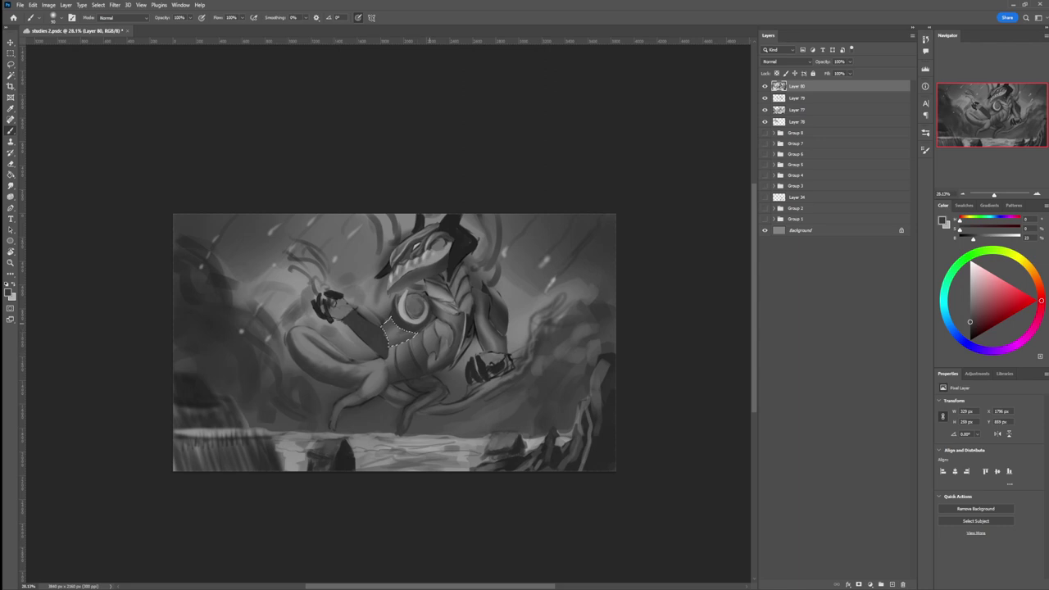
{"action": "left_click", "coordinate": [969, 329]}
{"action": "mouse_move", "coordinate": [387, 347]}
{"action": "left_mouse_down"}
{"action": "mouse_move", "coordinate": [417, 333]}
{"action": "mouse_move", "coordinate": [405, 331]}
{"action": "left_mouse_up"}
{"action": "key", "text": "ctrl+d"}
Lasso the raised forearm and model its tones lengthwise with a large soft brush in sampled lighter and dark greys
{"action": "key", "text": "l"}
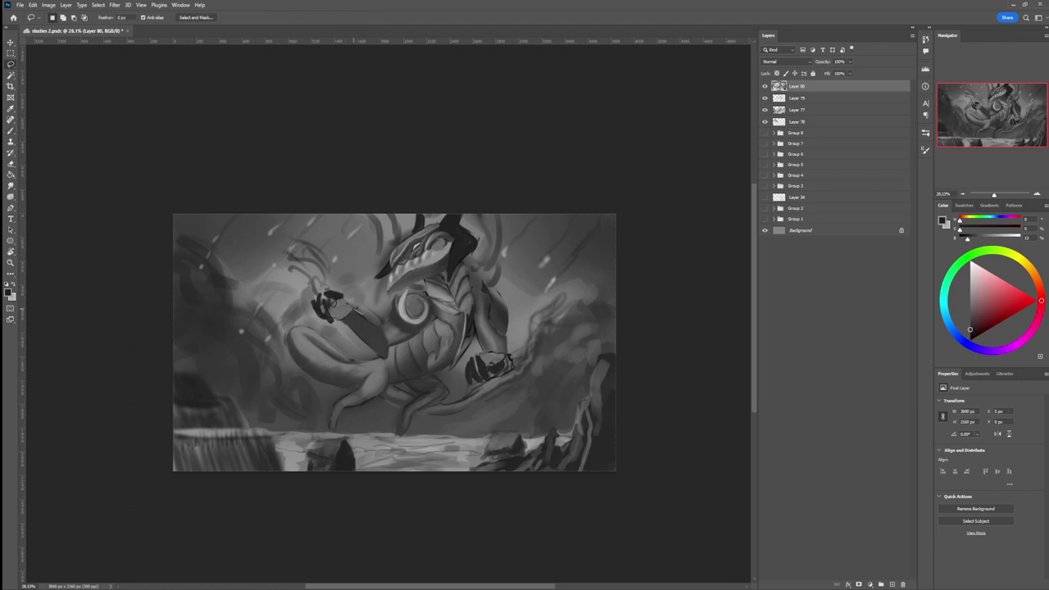
{"action": "mouse_move", "coordinate": [354, 310]}
{"action": "left_mouse_down"}
{"action": "mouse_move", "coordinate": [377, 326]}
{"action": "mouse_move", "coordinate": [368, 343]}
{"action": "mouse_move", "coordinate": [353, 311]}
{"action": "left_mouse_up"}
{"action": "key", "text": "b"}
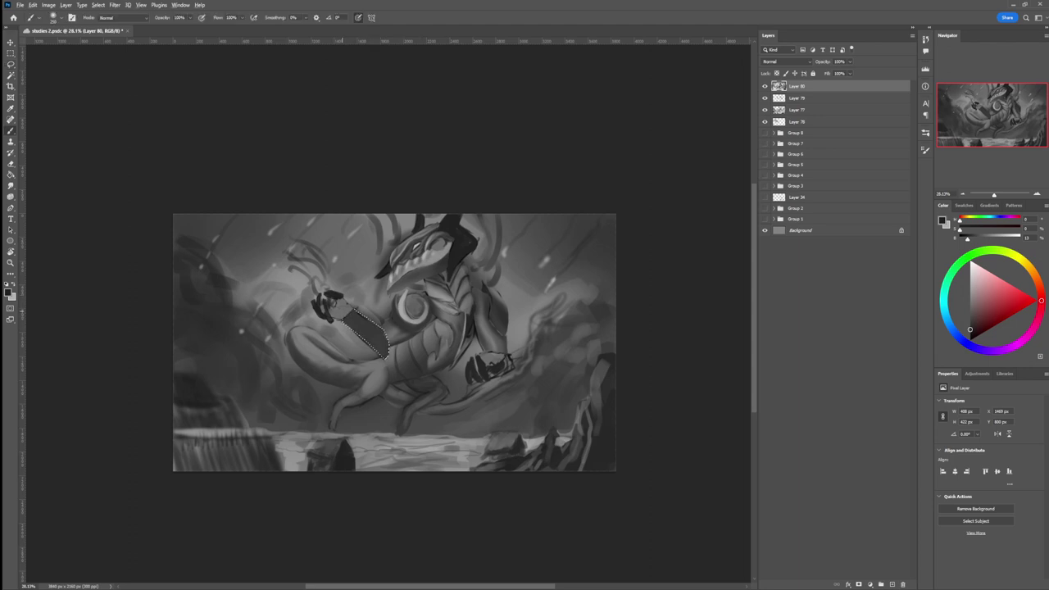
{"action": "left_click", "coordinate": [340, 316], "text": "alt"}
{"action": "key", "text": "bracketright"}
{"action": "key", "text": "bracketright"}
{"action": "key", "text": "bracketright"}
{"action": "key", "text": "bracketright"}
{"action": "key", "text": "bracketright"}
{"action": "key", "text": "bracketright"}
{"action": "key", "text": "bracketright"}
{"action": "key", "text": "bracketright"}
{"action": "left_click_drag", "start_coordinate": [350, 310], "coordinate": [385, 345]}
{"action": "left_click_drag", "start_coordinate": [348, 313], "coordinate": [385, 352]}
{"action": "left_click", "coordinate": [359, 329], "text": "alt"}
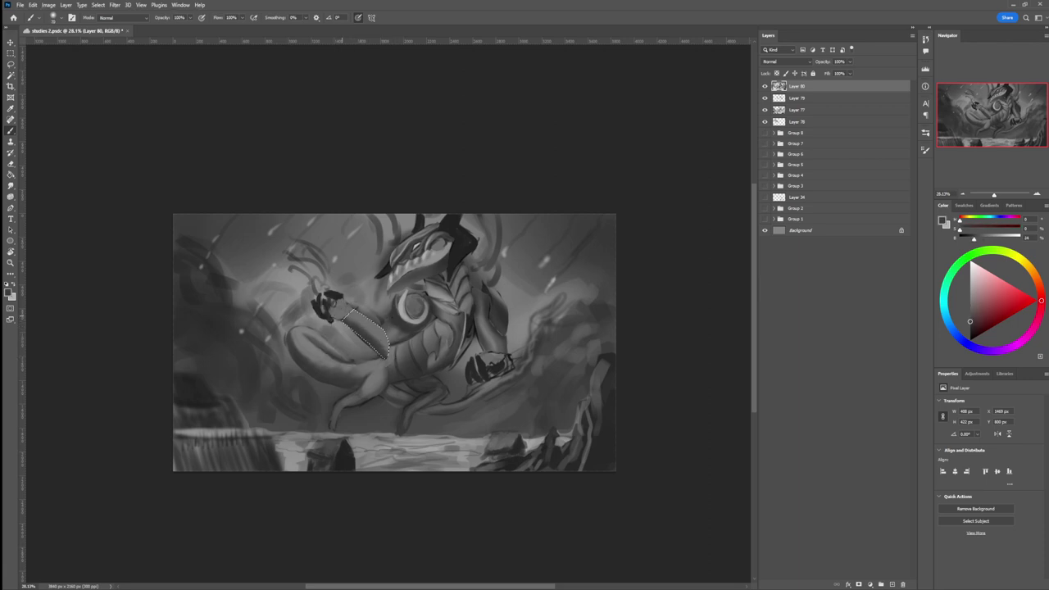
{"action": "left_click_drag", "start_coordinate": [342, 314], "coordinate": [361, 323]}
Paint dark bands across the selected forearm and a light cuff edge at the wrist, and deselect
{"action": "left_click", "coordinate": [396, 316], "text": "alt"}
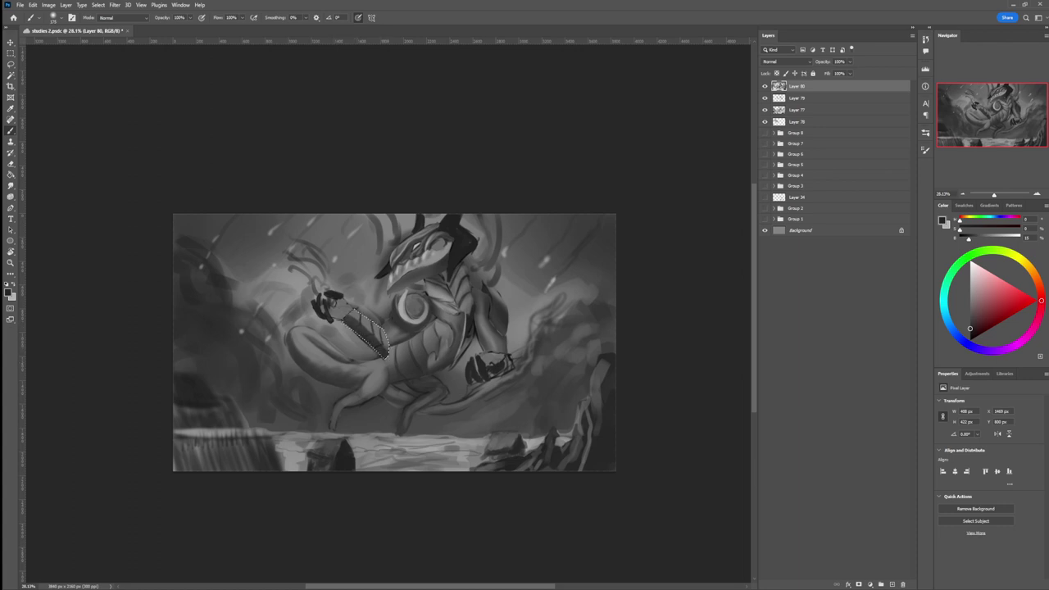
{"action": "left_click", "coordinate": [970, 287]}
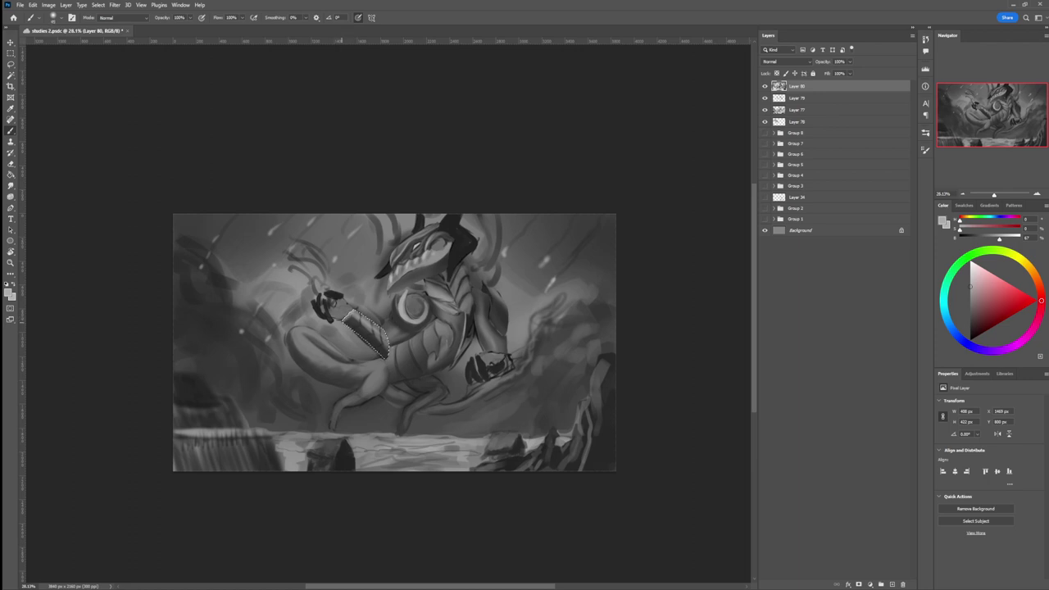
{"action": "left_click", "coordinate": [358, 315], "text": "alt"}
{"action": "left_click_drag", "start_coordinate": [355, 311], "coordinate": [343, 323]}
{"action": "key", "text": "l"}
{"action": "key", "text": "ctrl+d"}
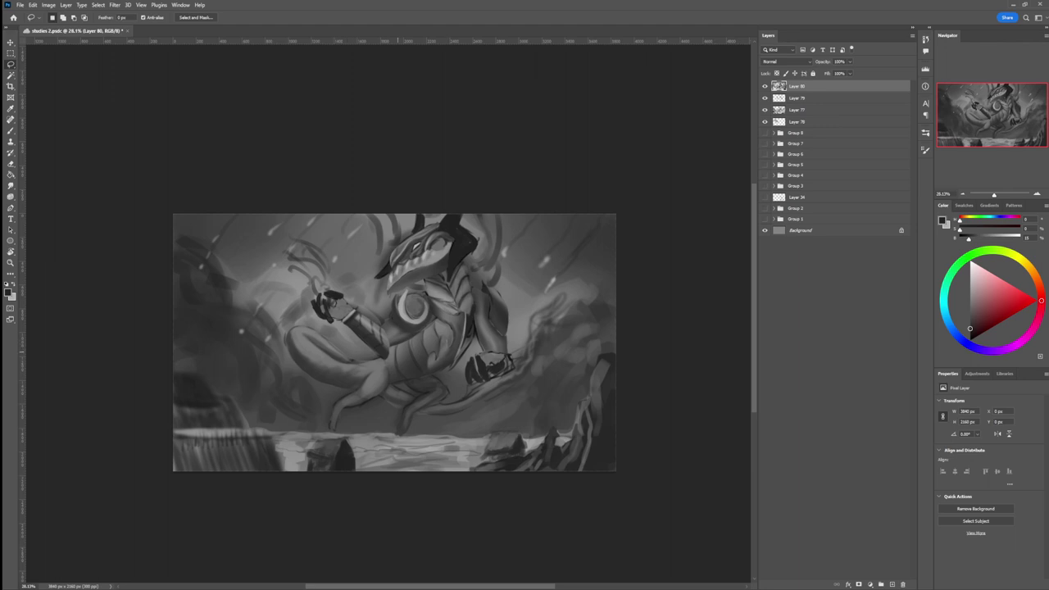
Switch the brush and reshape the raised arm's elbow into a larger dark point with sampled mid and dark greys
{"action": "mouse_move", "coordinate": [395, 381]}
{"action": "left_mouse_down"}
{"action": "mouse_move", "coordinate": [336, 380]}
{"action": "mouse_move", "coordinate": [459, 377]}
{"action": "left_mouse_up"}
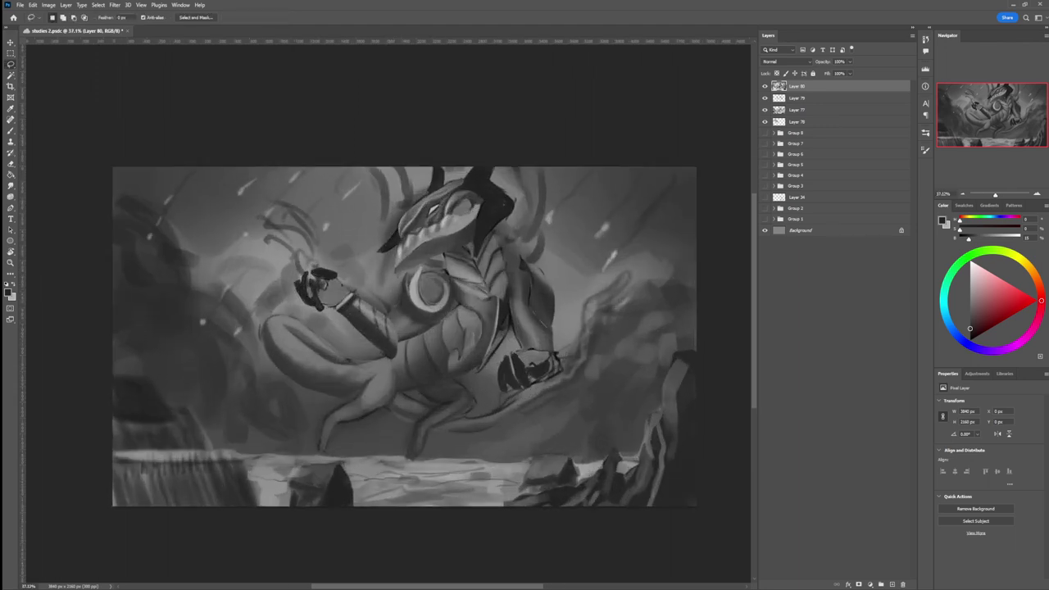
{"action": "key", "text": "b"}
{"action": "left_click", "coordinate": [394, 326], "text": "alt"}
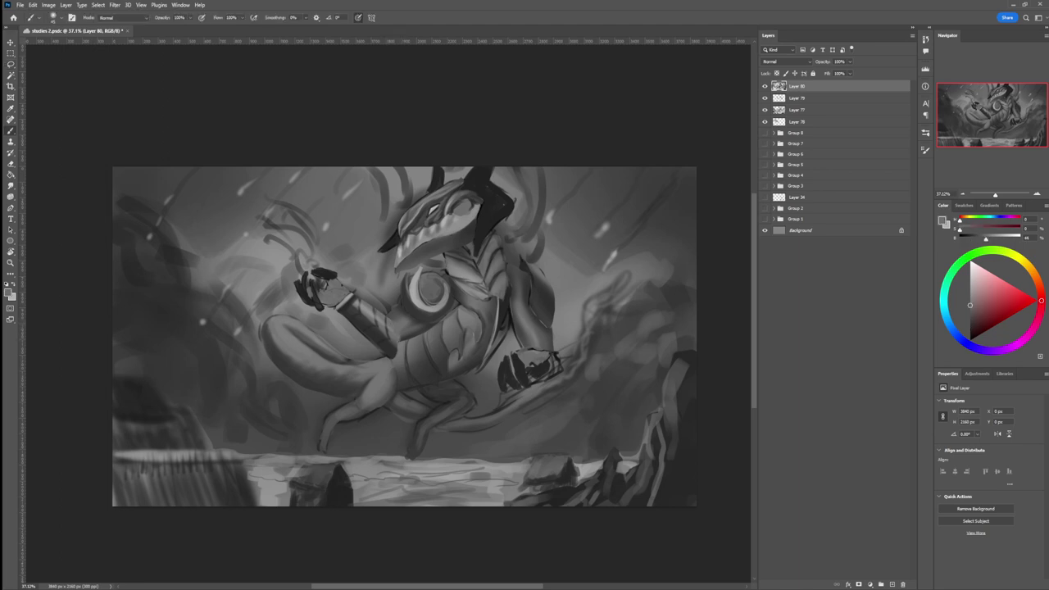
{"action": "key", "text": "period"}
{"action": "left_click_drag", "start_coordinate": [398, 328], "coordinate": [399, 338]}
{"action": "left_click", "coordinate": [388, 319], "text": "alt"}
{"action": "mouse_move", "coordinate": [406, 334]}
{"action": "left_mouse_down"}
{"action": "mouse_move", "coordinate": [410, 356]}
{"action": "mouse_move", "coordinate": [398, 355]}
{"action": "mouse_move", "coordinate": [415, 342]}
{"action": "mouse_move", "coordinate": [391, 344]}
{"action": "left_mouse_up"}
{"action": "left_click", "coordinate": [390, 353], "text": "alt"}
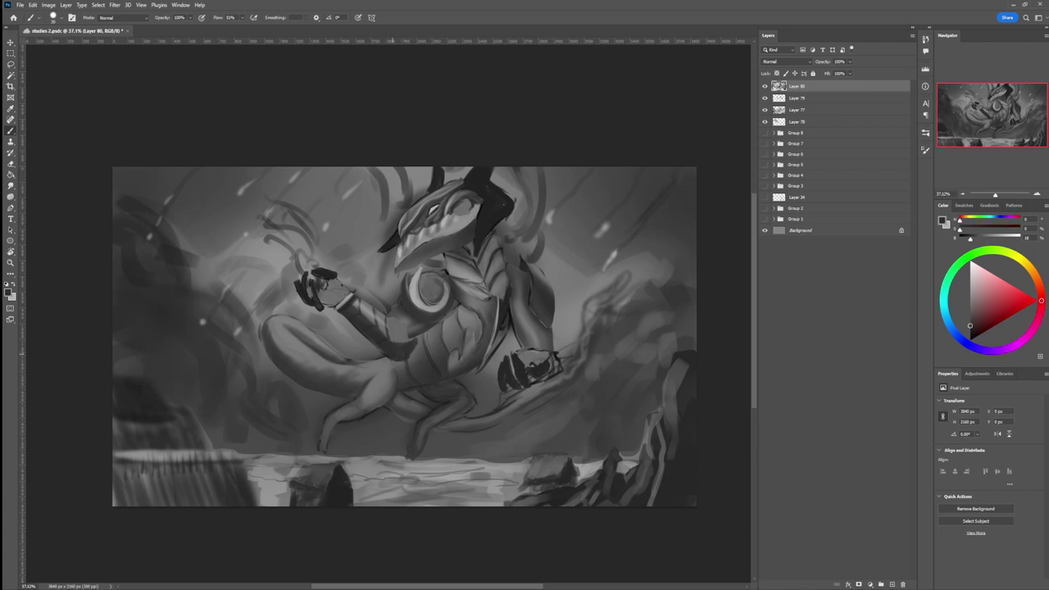
Sharpen the elbow's contour and crease lines with smaller brush strokes in sampled dark and mid greys
{"action": "left_click", "coordinate": [484, 231], "text": "alt"}
{"action": "key", "text": "bracketleft"}
{"action": "key", "text": "bracketleft"}
{"action": "key", "text": "bracketleft"}
{"action": "left_click_drag", "start_coordinate": [403, 319], "coordinate": [410, 334]}
{"action": "mouse_move", "coordinate": [376, 348]}
{"action": "left_mouse_down"}
{"action": "mouse_move", "coordinate": [367, 368]}
{"action": "mouse_move", "coordinate": [375, 360]}
{"action": "left_mouse_up"}
{"action": "key", "text": "bracketright"}
{"action": "key", "text": "bracketright"}
{"action": "key", "text": "bracketright"}
{"action": "left_click", "coordinate": [394, 329], "text": "alt"}
{"action": "key", "text": "bracketleft"}
{"action": "key", "text": "bracketleft"}
{"action": "key", "text": "bracketleft"}
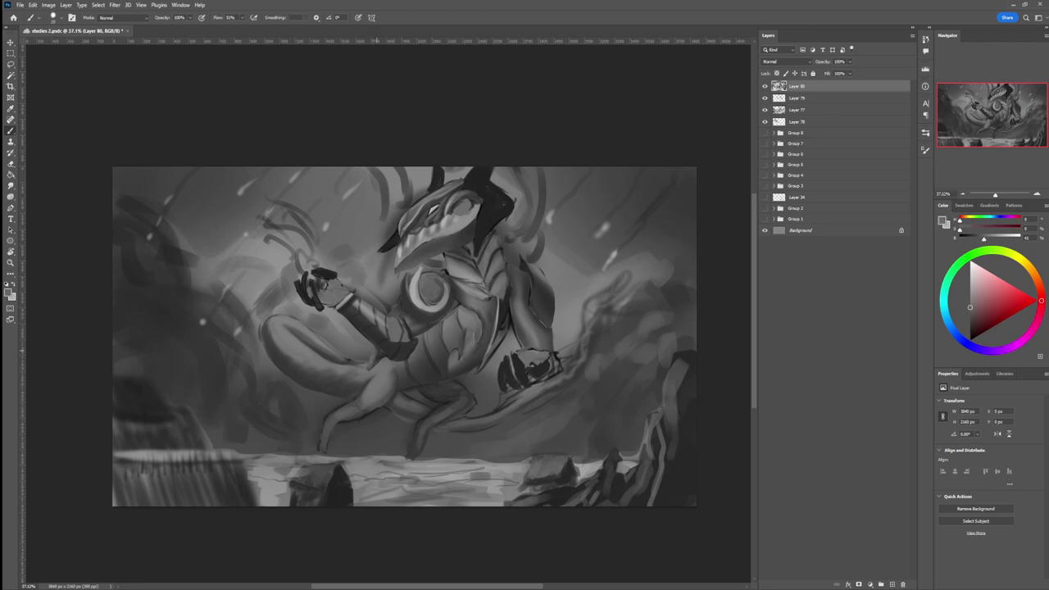
Repaint the raised hand with sampled greys, simplifying the lighter palm and reshaping the dark claws
{"action": "left_click", "coordinate": [318, 294], "text": "alt"}
{"action": "left_click", "coordinate": [310, 285], "text": "alt"}
{"action": "left_click", "coordinate": [329, 295], "text": "alt"}
{"action": "key", "text": "bracketright"}
{"action": "key", "text": "bracketright"}
{"action": "key", "text": "bracketright"}
{"action": "left_click_drag", "start_coordinate": [321, 279], "coordinate": [317, 284]}
{"action": "left_click", "coordinate": [342, 281], "text": "alt"}
{"action": "key", "text": "bracketleft"}
{"action": "mouse_move", "coordinate": [306, 286]}
{"action": "left_mouse_down"}
{"action": "mouse_move", "coordinate": [307, 272]}
{"action": "mouse_move", "coordinate": [296, 299]}
{"action": "left_mouse_up"}
{"action": "left_click", "coordinate": [304, 292], "text": "alt"}
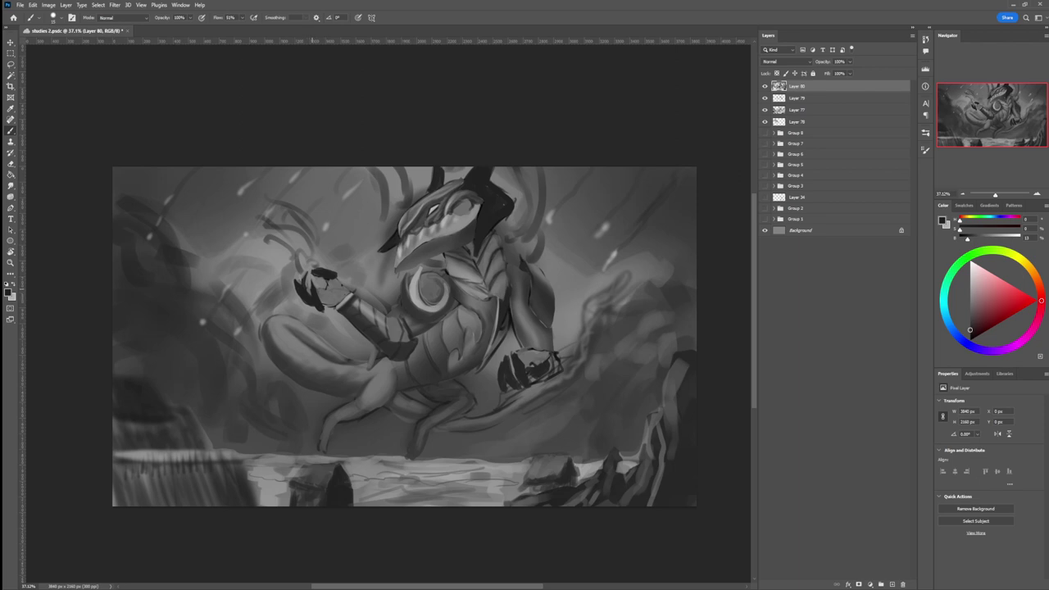
Refine the raised hand's lower claw, thumb and palm details with progressively smaller brushes in sampled greys
{"action": "left_click_drag", "start_coordinate": [316, 310], "coordinate": [324, 317]}
{"action": "left_click_drag", "start_coordinate": [340, 278], "coordinate": [329, 280]}
{"action": "left_click", "coordinate": [332, 284], "text": "alt"}
{"action": "left_click", "coordinate": [330, 279], "text": "alt"}
{"action": "left_click_drag", "start_coordinate": [331, 289], "coordinate": [332, 292]}
{"action": "key", "text": "bracketleft"}
{"action": "key", "text": "bracketleft"}
{"action": "key", "text": "bracketleft"}
{"action": "key", "text": "bracketleft"}
{"action": "key", "text": "bracketleft"}
{"action": "key", "text": "bracketleft"}
{"action": "left_click", "coordinate": [335, 296], "text": "alt"}
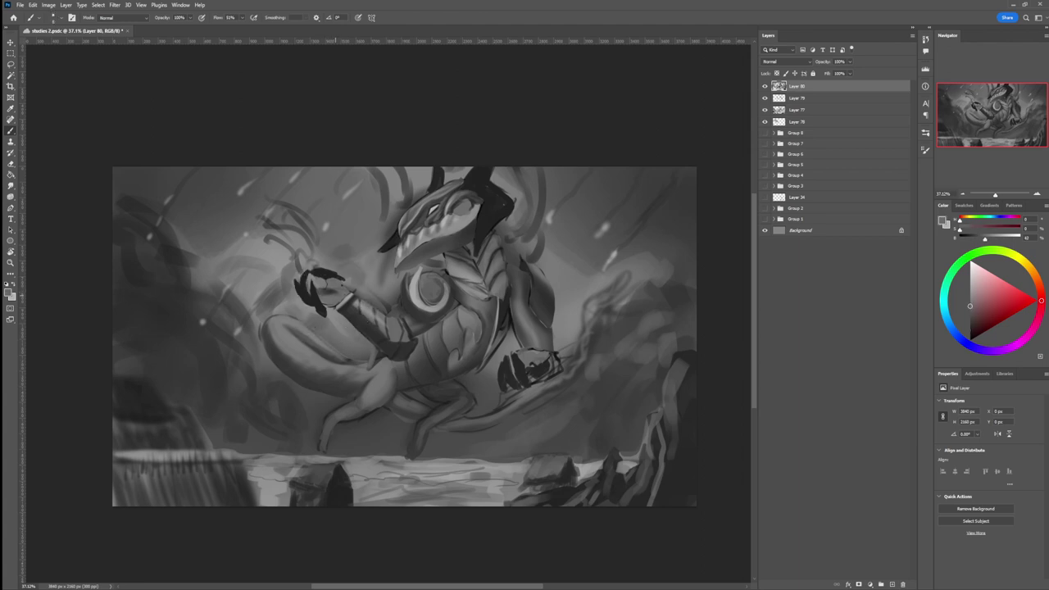
{"action": "key", "text": "bracketright"}
Lasso the strip between the chest and the rear arm up to the neck, darken it with a large soft brush, and deselect
{"action": "key", "text": "z"}
{"action": "left_click_drag", "start_coordinate": [423, 405], "coordinate": [360, 404]}
{"action": "mouse_move", "coordinate": [479, 383]}
{"action": "left_mouse_down"}
{"action": "mouse_move", "coordinate": [446, 381]}
{"action": "mouse_move", "coordinate": [511, 359]}
{"action": "left_mouse_up"}
{"action": "key", "text": "l"}
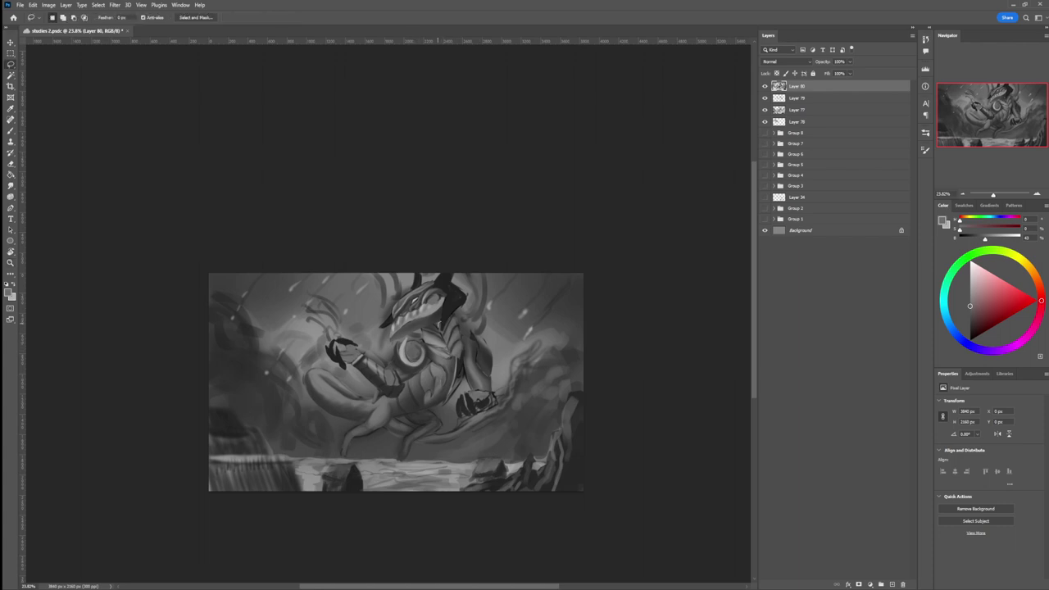
{"action": "mouse_move", "coordinate": [452, 364]}
{"action": "left_mouse_down"}
{"action": "mouse_move", "coordinate": [447, 394]}
{"action": "mouse_move", "coordinate": [459, 392]}
{"action": "mouse_move", "coordinate": [464, 366]}
{"action": "mouse_move", "coordinate": [449, 314]}
{"action": "left_mouse_up"}
{"action": "key", "text": "b"}
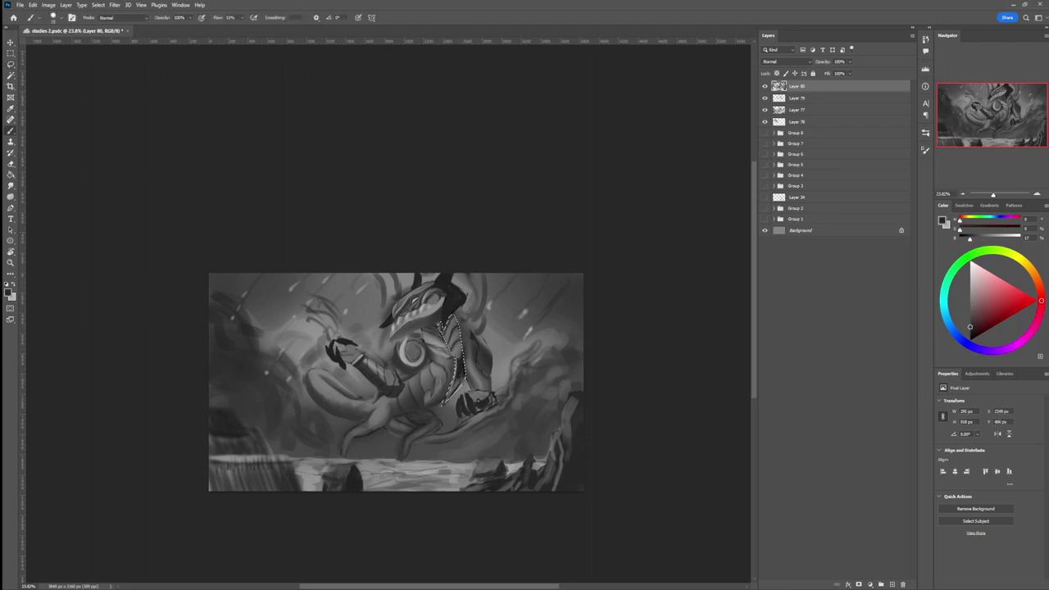
{"action": "key", "text": "bracketright"}
{"action": "key", "text": "bracketright"}
{"action": "key", "text": "bracketright"}
{"action": "key", "text": "bracketright"}
{"action": "key", "text": "bracketright"}
{"action": "left_click", "coordinate": [461, 367], "text": "alt"}
{"action": "key", "text": "period"}
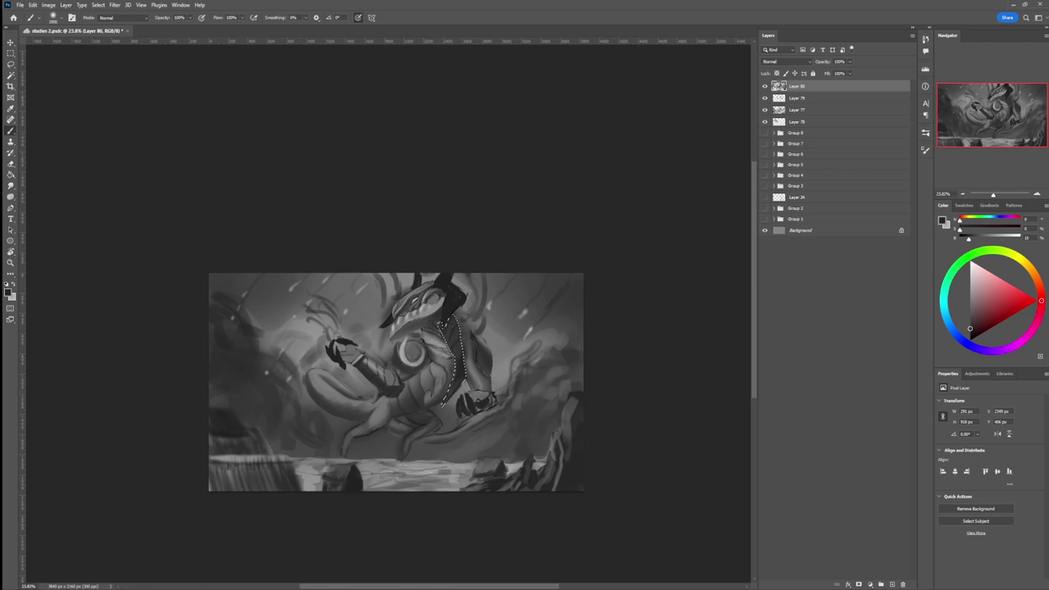
{"action": "key", "text": "ctrl+d"}
Lasso the sky behind the creature's head, neck and shoulder, adding the gap between the horns to the selection
{"action": "key", "text": "l"}
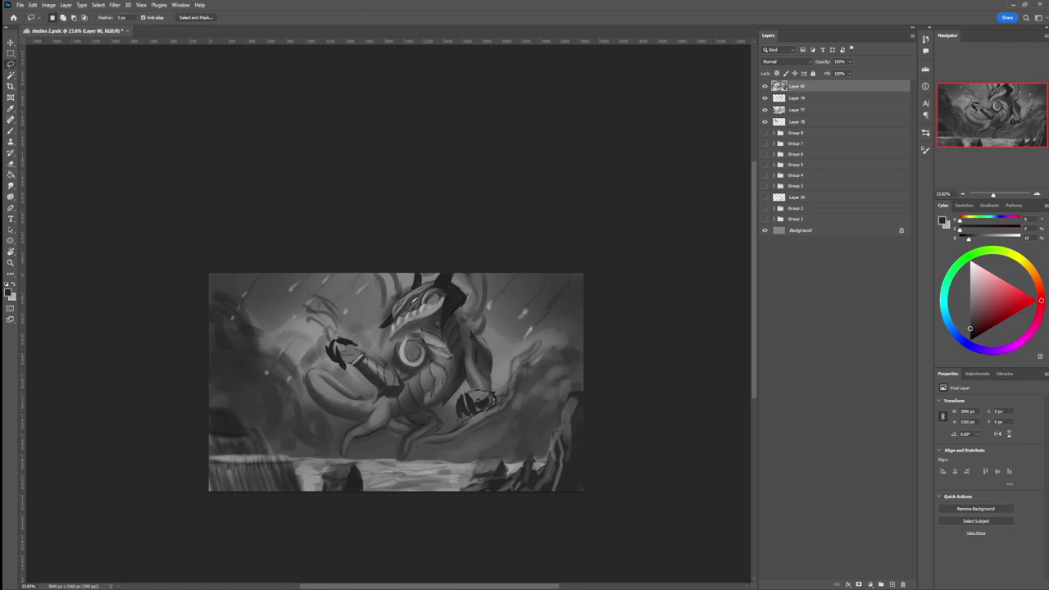
{"action": "key", "text": "z"}
{"action": "left_click_drag", "start_coordinate": [462, 405], "coordinate": [458, 345]}
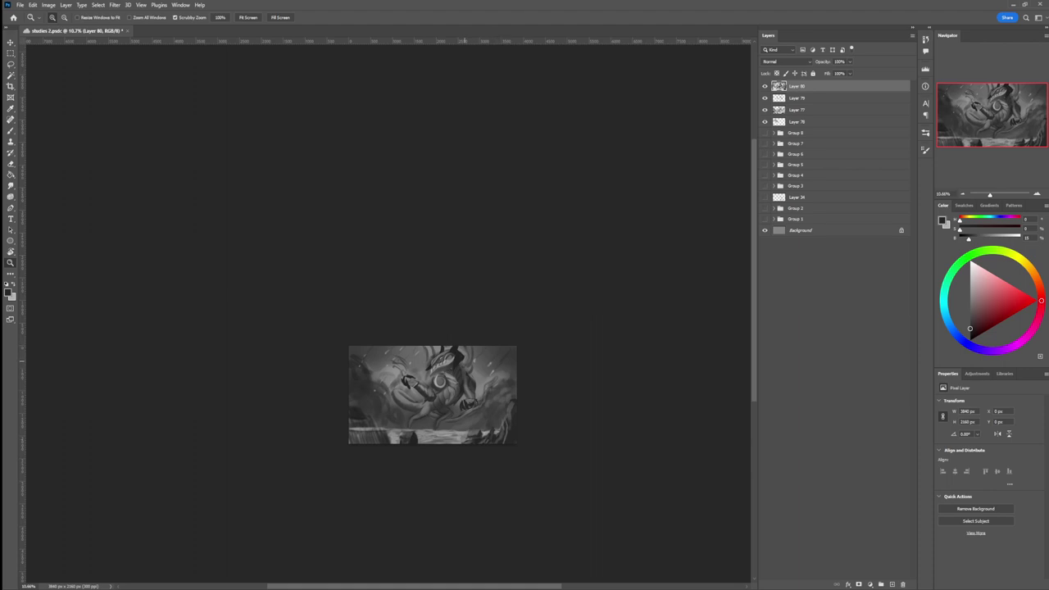
{"action": "mouse_move", "coordinate": [475, 373]}
{"action": "left_mouse_down"}
{"action": "mouse_move", "coordinate": [485, 379]}
{"action": "mouse_move", "coordinate": [473, 377]}
{"action": "left_mouse_up"}
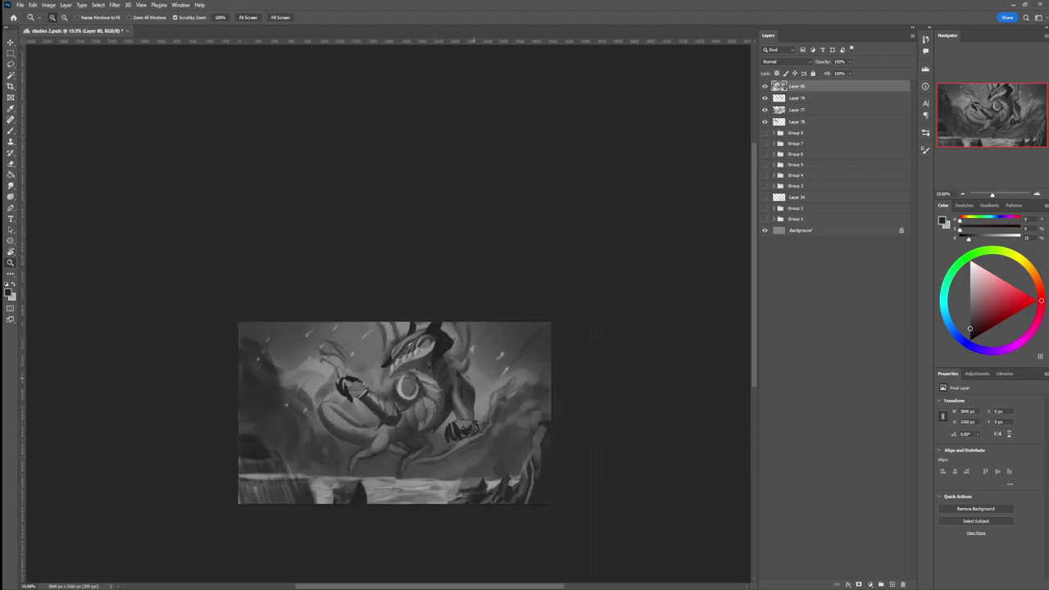
{"action": "key", "text": "b"}
{"action": "key", "text": "l"}
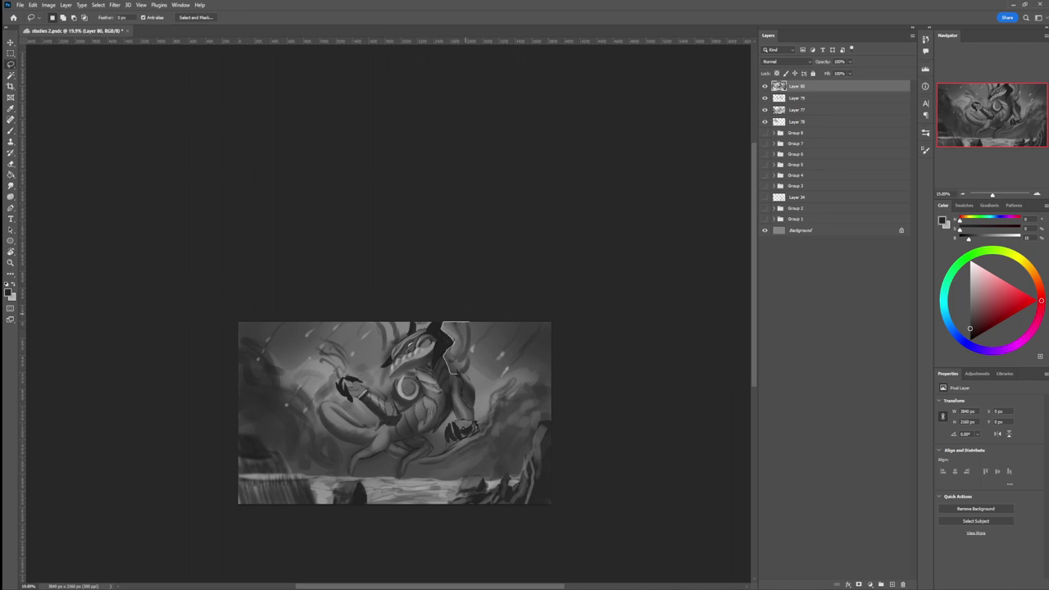
{"action": "mouse_move", "coordinate": [468, 322]}
{"action": "left_mouse_down"}
{"action": "mouse_move", "coordinate": [509, 332]}
{"action": "mouse_move", "coordinate": [505, 362]}
{"action": "mouse_move", "coordinate": [456, 370]}
{"action": "left_mouse_up"}
{"action": "key", "text": "b"}
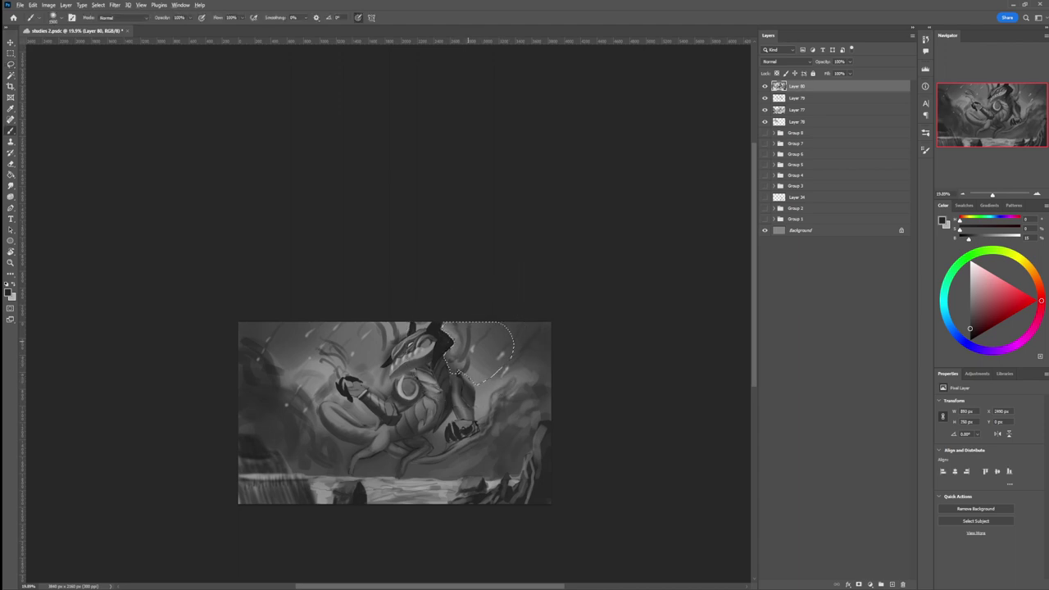
{"action": "key", "text": "ctrl+d"}
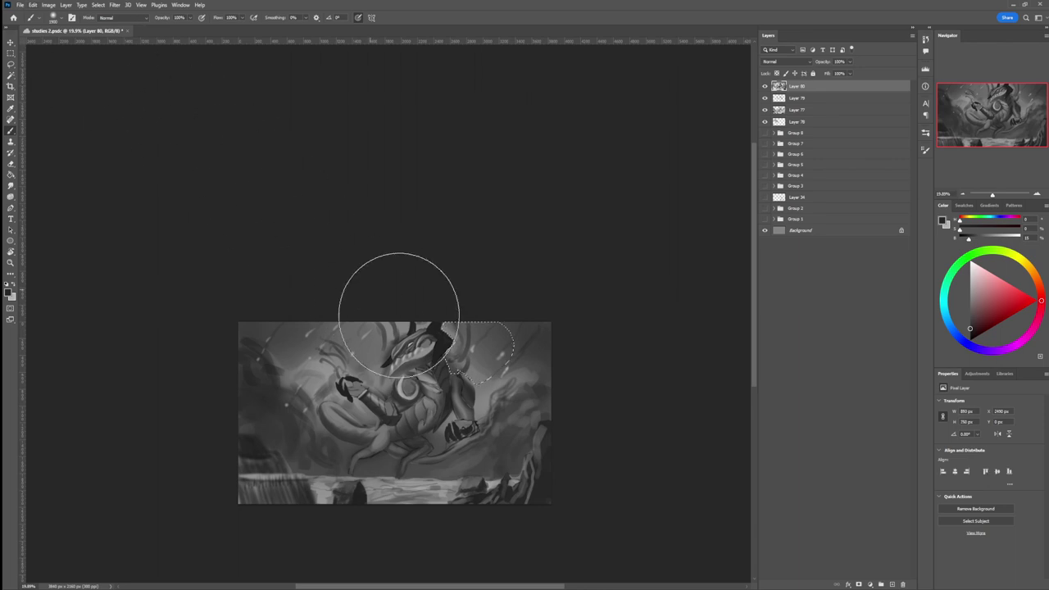
{"action": "key", "text": "ctrl+z"}
{"action": "key", "text": "l"}
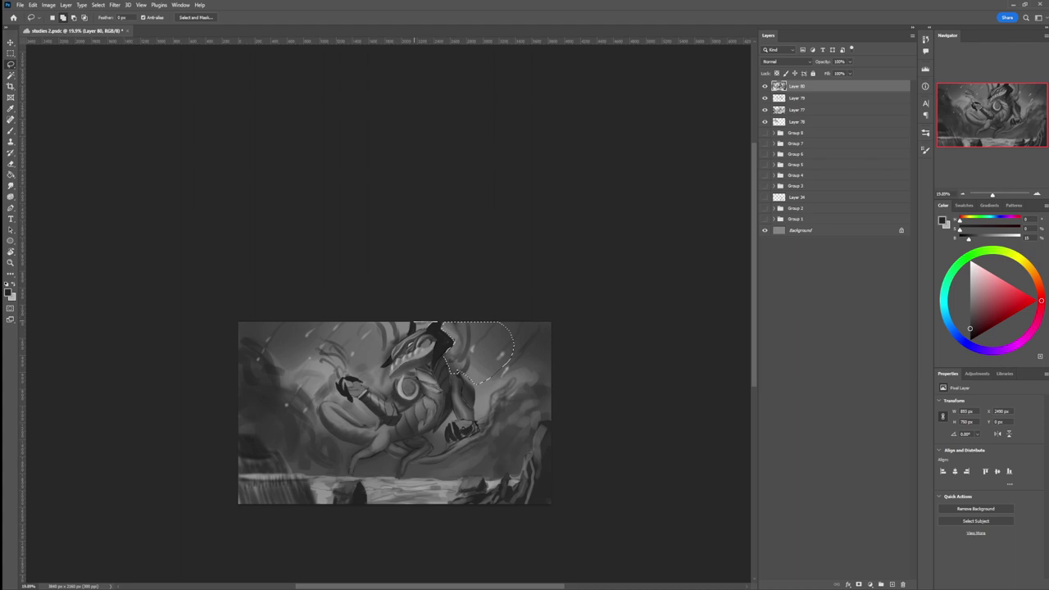
{"action": "left_click_drag", "start_coordinate": [421, 330], "coordinate": [418, 329]}
Brush a soft near-white glow into the selected sky behind the neck and shoulder, reducing the brush size
{"action": "key", "text": "b"}
{"action": "left_click", "coordinate": [970, 272]}
{"action": "key", "text": "bracketleft"}
{"action": "key", "text": "bracketleft"}
{"action": "key", "text": "bracketleft"}
{"action": "key", "text": "bracketleft"}
{"action": "key", "text": "bracketleft"}
{"action": "key", "text": "bracketleft"}
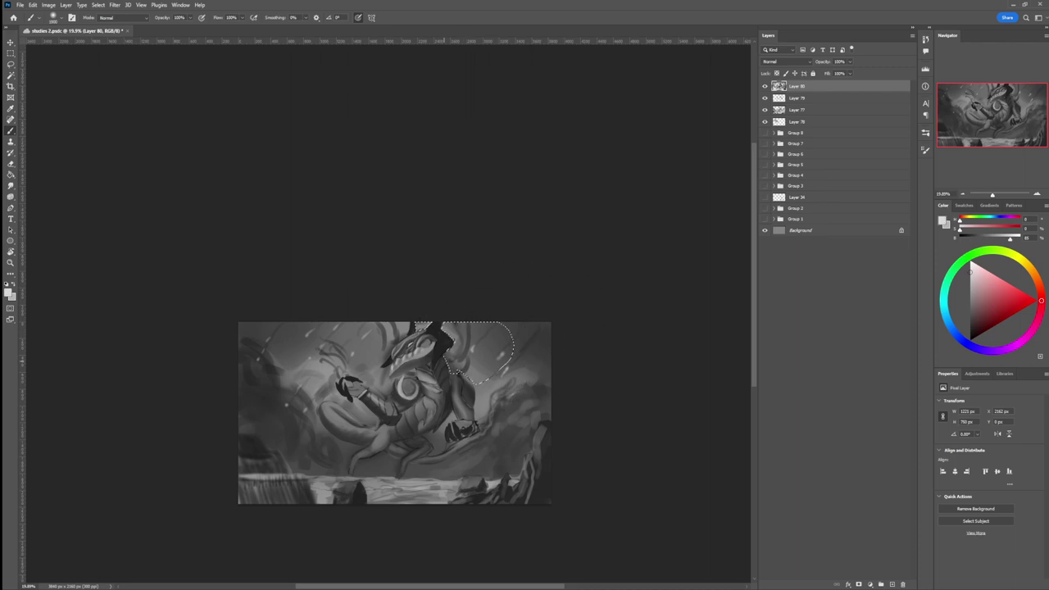
{"action": "mouse_move", "coordinate": [455, 379]}
{"action": "left_mouse_down"}
{"action": "mouse_move", "coordinate": [454, 366]}
{"action": "mouse_move", "coordinate": [456, 381]}
{"action": "mouse_move", "coordinate": [477, 367]}
{"action": "mouse_move", "coordinate": [473, 352]}
{"action": "left_mouse_up"}
{"action": "key", "text": "bracketleft"}
{"action": "key", "text": "bracketleft"}
{"action": "key", "text": "bracketleft"}
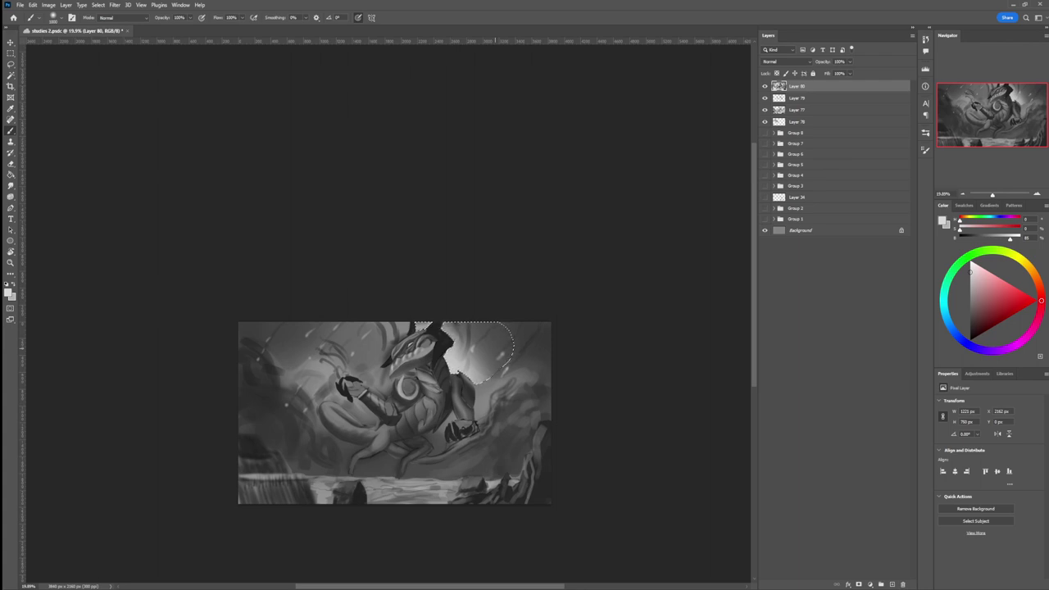
Break up the glow beside the neck and shoulder with small strokes in sampled dark greys at 50% flow
{"action": "key", "text": "shift+5"}
{"action": "left_click", "coordinate": [508, 349], "text": "alt"}
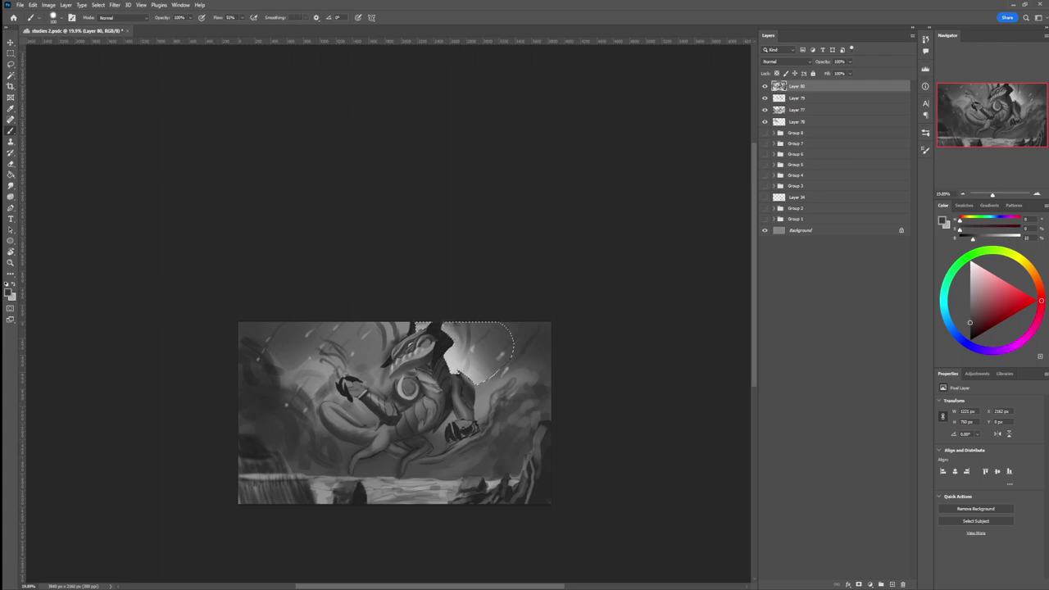
{"action": "left_click", "coordinate": [524, 350], "text": "alt"}
{"action": "key", "text": "bracketleft"}
{"action": "key", "text": "bracketleft"}
{"action": "key", "text": "bracketleft"}
{"action": "mouse_move", "coordinate": [472, 358]}
{"action": "left_mouse_down"}
{"action": "mouse_move", "coordinate": [473, 378]}
{"action": "mouse_move", "coordinate": [460, 370]}
{"action": "left_mouse_up"}
{"action": "key", "text": "bracketright"}
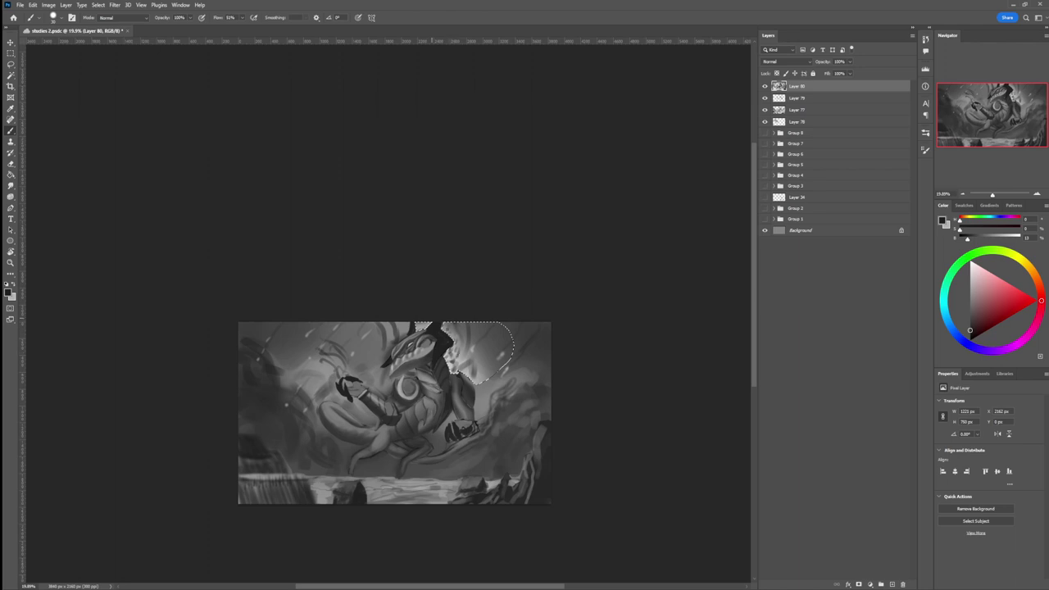
Paint dark billowing smoke across the selected sky behind the head and blend it with the Smudge tool
{"action": "mouse_move", "coordinate": [427, 322]}
{"action": "left_mouse_down"}
{"action": "mouse_move", "coordinate": [418, 328]}
{"action": "mouse_move", "coordinate": [456, 348]}
{"action": "mouse_move", "coordinate": [464, 339]}
{"action": "mouse_move", "coordinate": [467, 375]}
{"action": "left_mouse_up"}
{"action": "mouse_move", "coordinate": [462, 331]}
{"action": "left_mouse_down"}
{"action": "mouse_move", "coordinate": [475, 360]}
{"action": "mouse_move", "coordinate": [460, 331]}
{"action": "mouse_move", "coordinate": [469, 325]}
{"action": "left_mouse_up"}
{"action": "mouse_move", "coordinate": [475, 365]}
{"action": "left_mouse_down"}
{"action": "mouse_move", "coordinate": [481, 339]}
{"action": "mouse_move", "coordinate": [475, 361]}
{"action": "mouse_move", "coordinate": [484, 352]}
{"action": "left_mouse_up"}
{"action": "left_click_drag", "start_coordinate": [484, 346], "coordinate": [485, 331]}
{"action": "left_click_drag", "start_coordinate": [480, 370], "coordinate": [487, 334]}
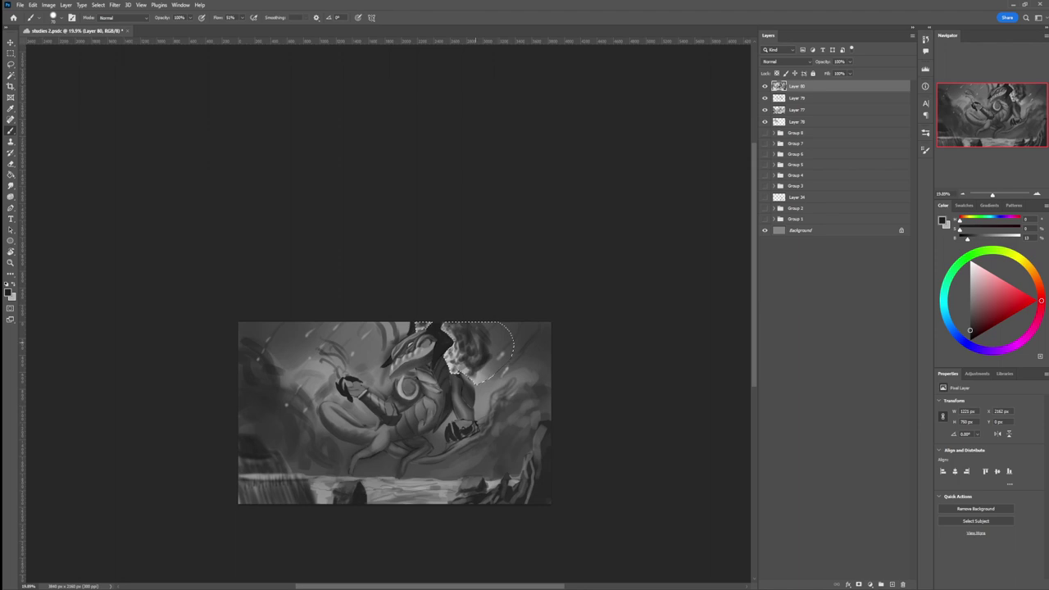
{"action": "key", "text": "r"}
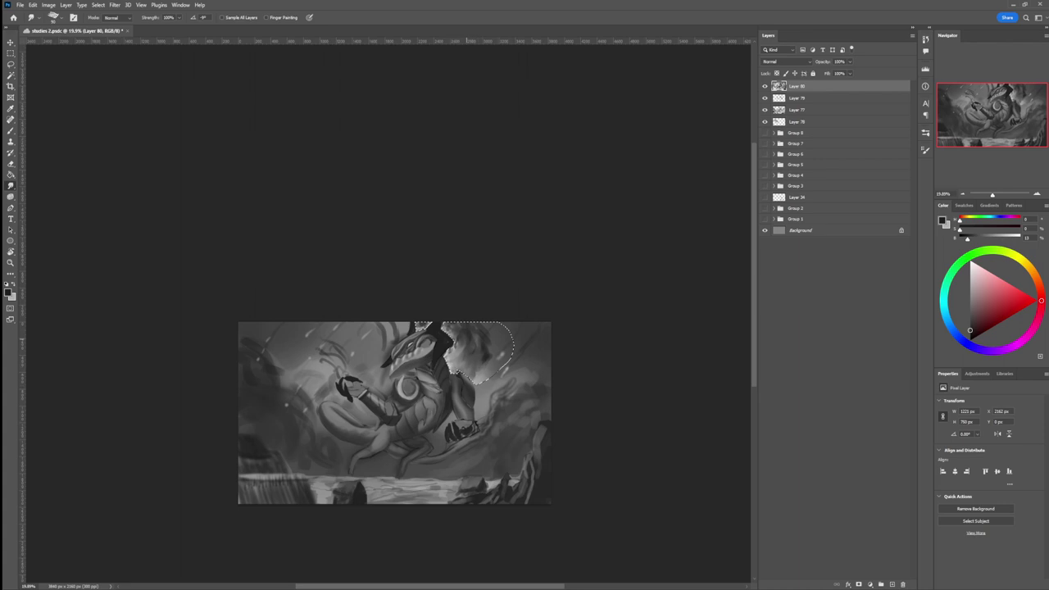
{"action": "key", "text": "b"}
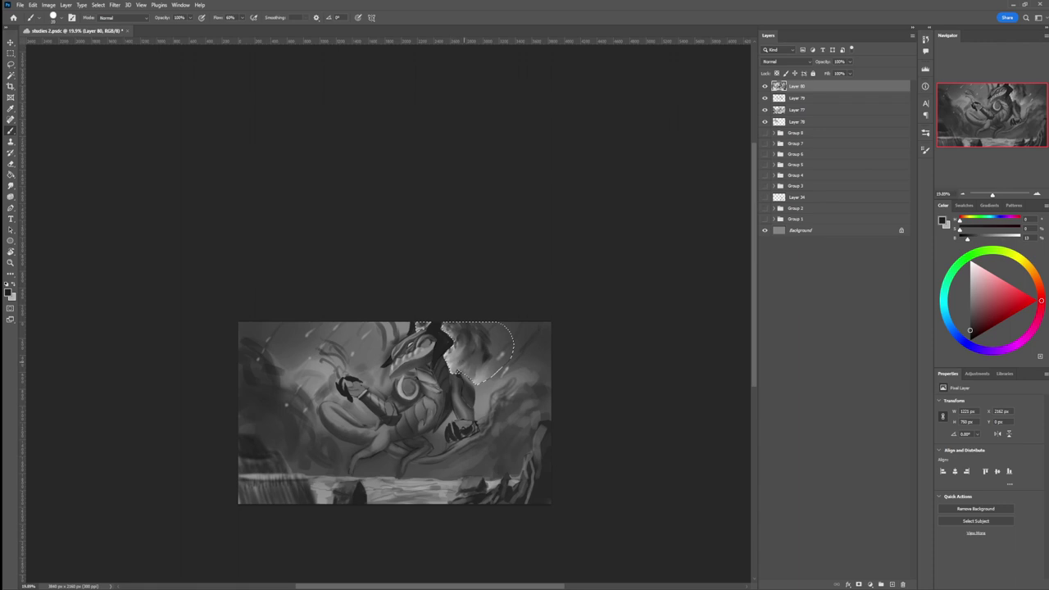
Extend the smoke towards the selection's outer edge with a larger textured brush in dark grey, and deselect
{"action": "key", "text": "."}
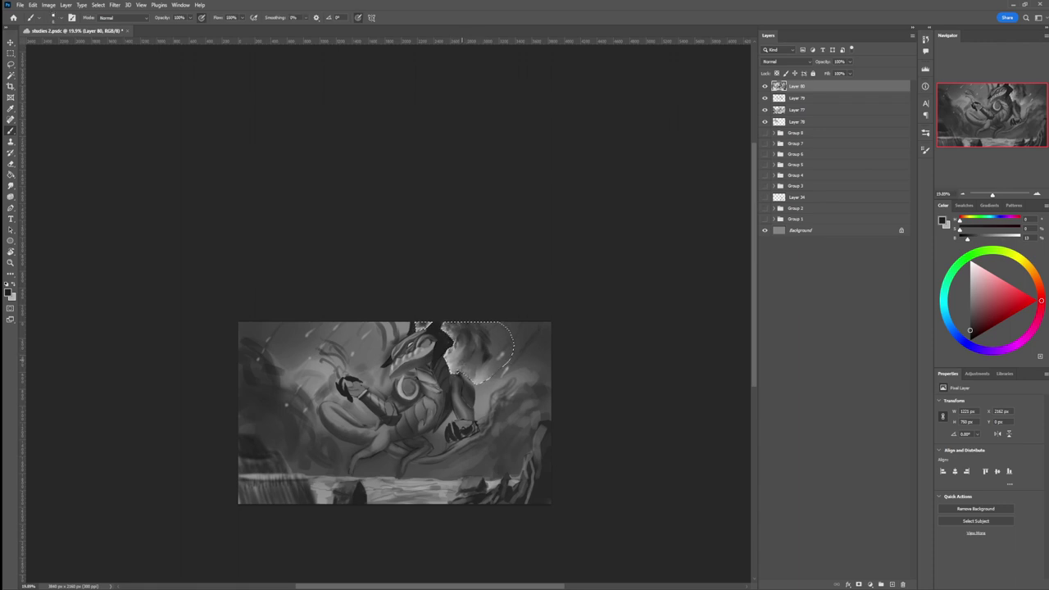
{"action": "key", "text": "]"}
{"action": "key", "text": "]"}
{"action": "key", "text": "]"}
{"action": "key", "text": "]"}
{"action": "key", "text": "]"}
{"action": "key", "text": "]"}
{"action": "key", "text": "]"}
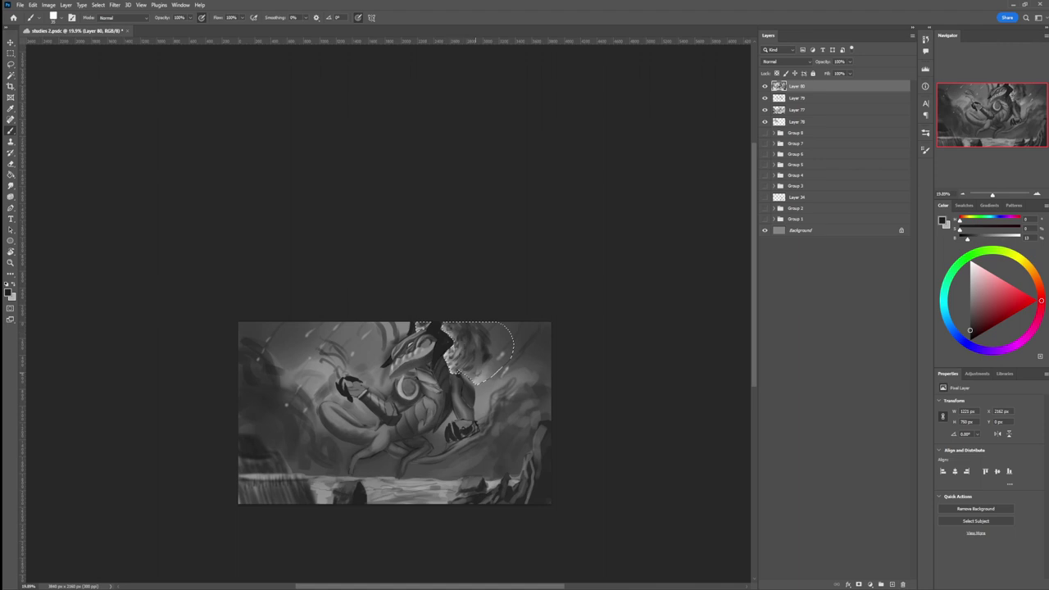
{"action": "mouse_move", "coordinate": [495, 343]}
{"action": "left_mouse_down"}
{"action": "mouse_move", "coordinate": [480, 369]}
{"action": "mouse_move", "coordinate": [489, 370]}
{"action": "left_mouse_up"}
{"action": "left_click_drag", "start_coordinate": [483, 326], "coordinate": [490, 362]}
{"action": "key", "text": "l"}
{"action": "key", "text": "ctrl+d"}
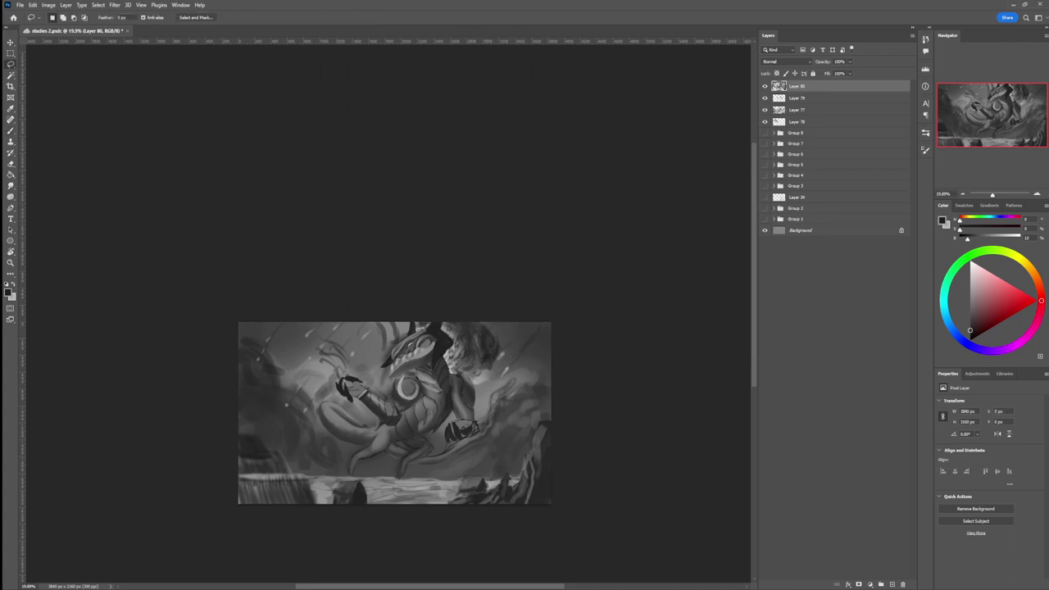
Soften the smoke's outer edge into the surrounding sky with brush and Smudge strokes at reduced size
{"action": "key", "text": "b"}
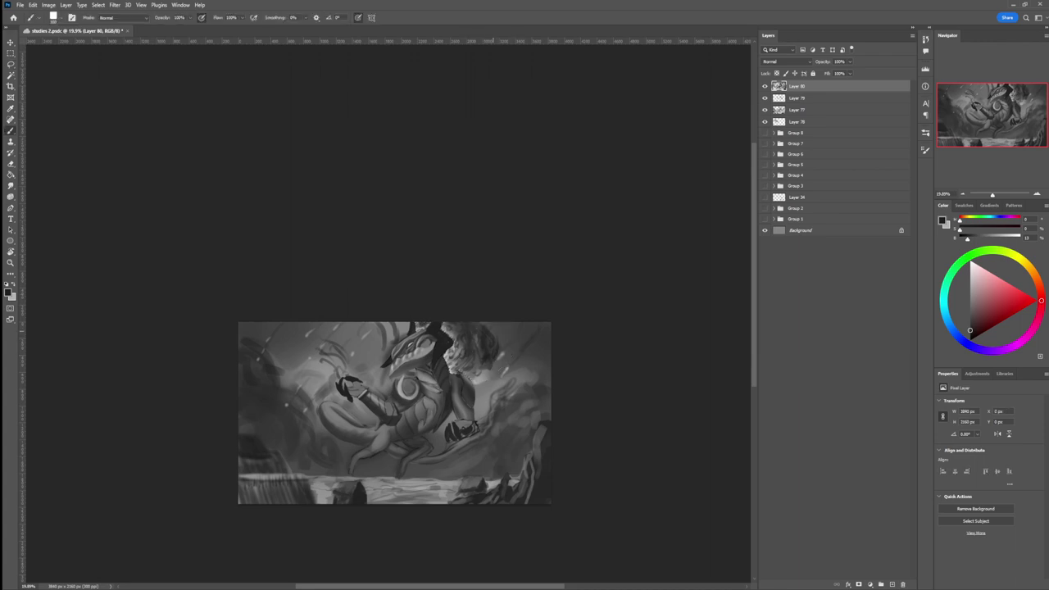
{"action": "key", "text": "r"}
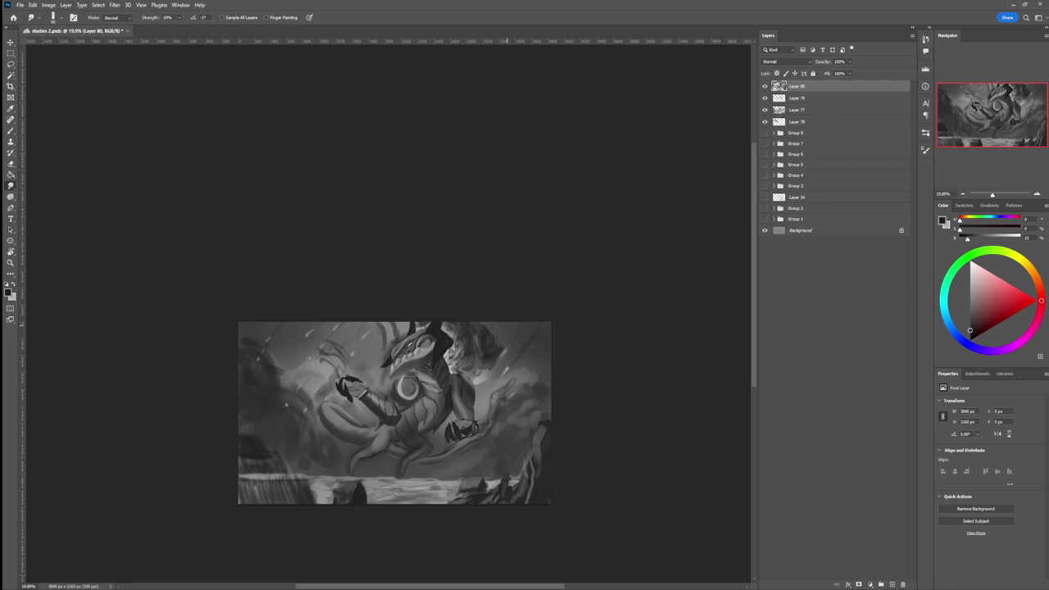
{"action": "key", "text": "b"}
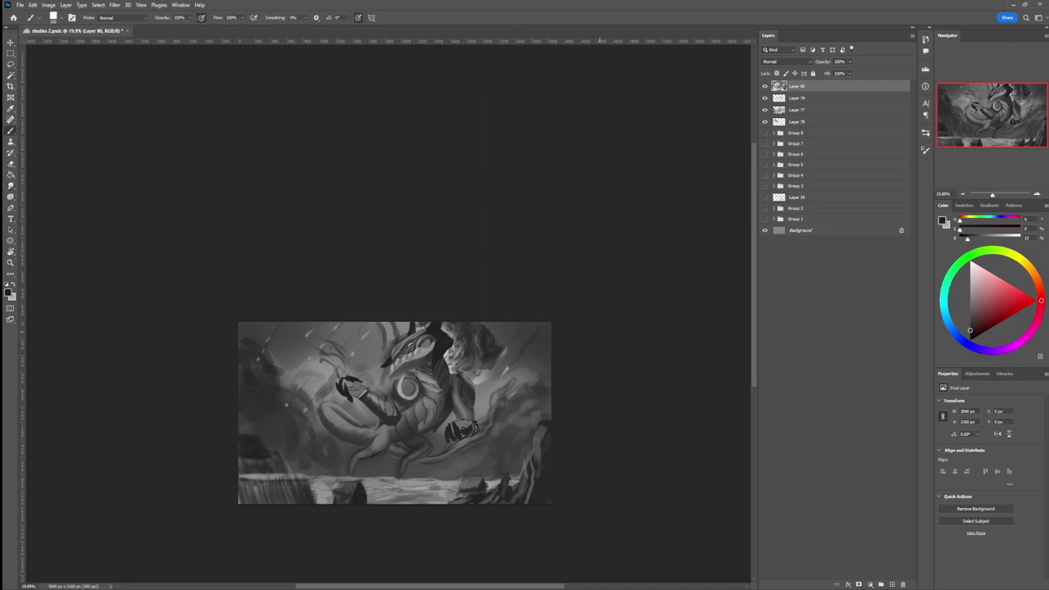
{"action": "key", "text": "r"}
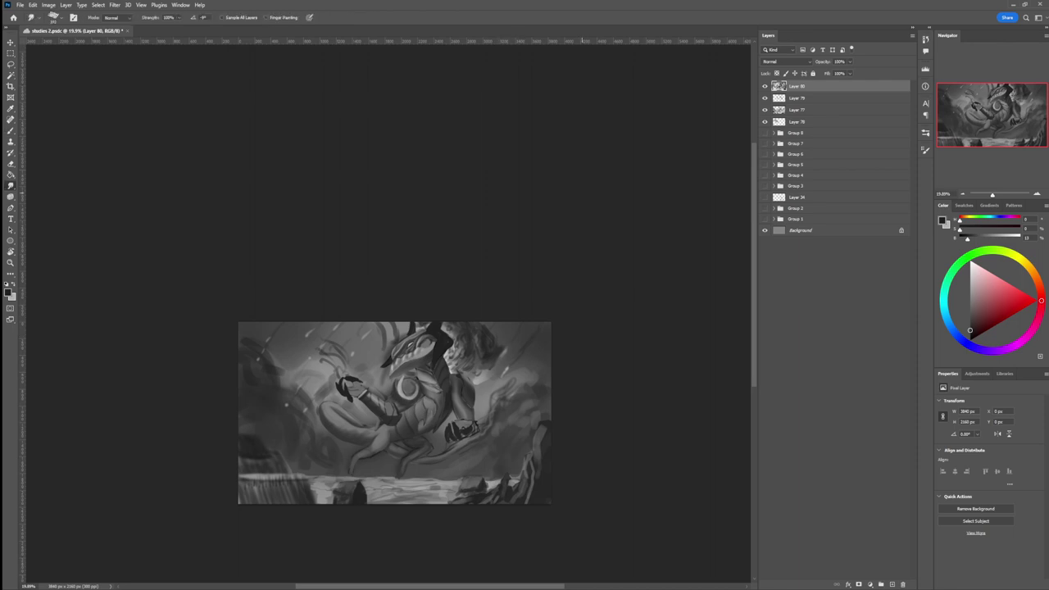
{"action": "key", "text": "ctrl+z"}
{"action": "key", "text": "bracketleft"}
{"action": "key", "text": "bracketleft"}
{"action": "key", "text": "bracketleft"}
Lasso the outer part of the rear arm, darken it with the brush in dark grey, and deselect
{"action": "key", "text": "l"}
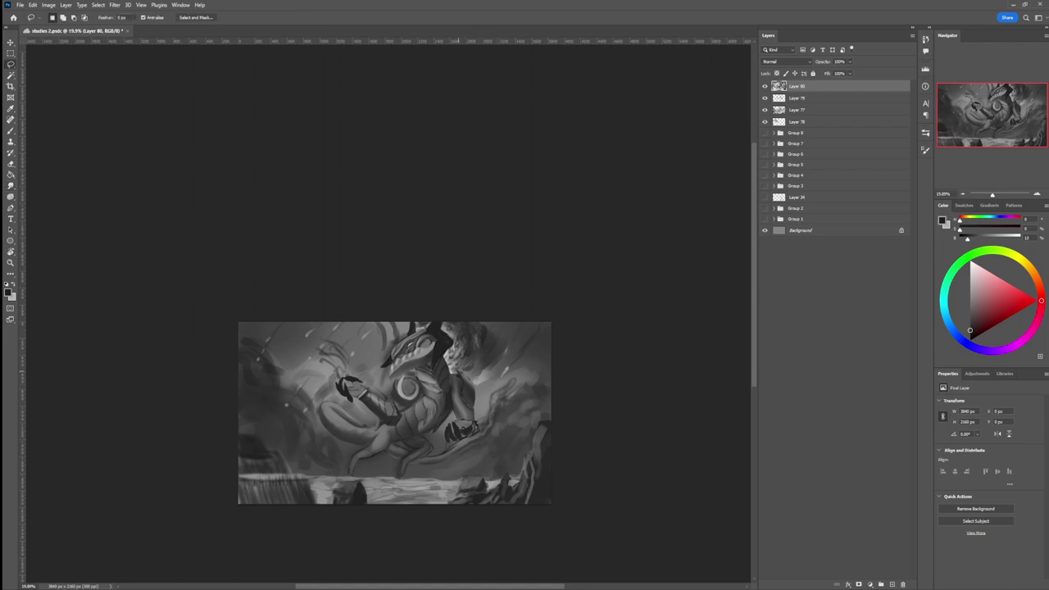
{"action": "mouse_move", "coordinate": [457, 372]}
{"action": "left_mouse_down"}
{"action": "mouse_move", "coordinate": [473, 411]}
{"action": "mouse_move", "coordinate": [457, 374]}
{"action": "left_mouse_up"}
{"action": "key", "text": "b"}
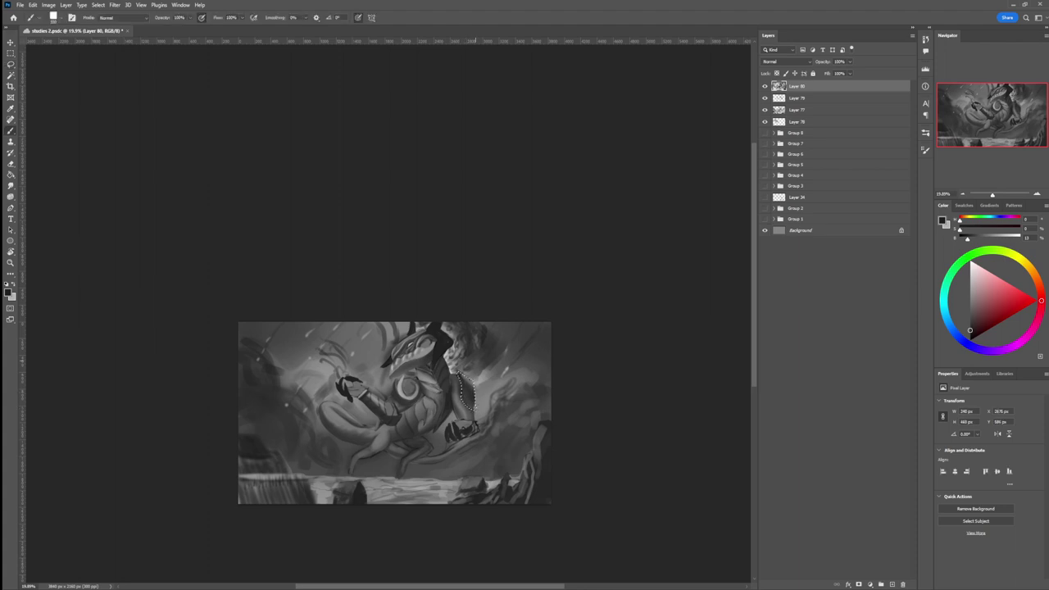
{"action": "key", "text": "."}
{"action": "left_click_drag", "start_coordinate": [477, 389], "coordinate": [466, 383]}
{"action": "key", "text": "l"}
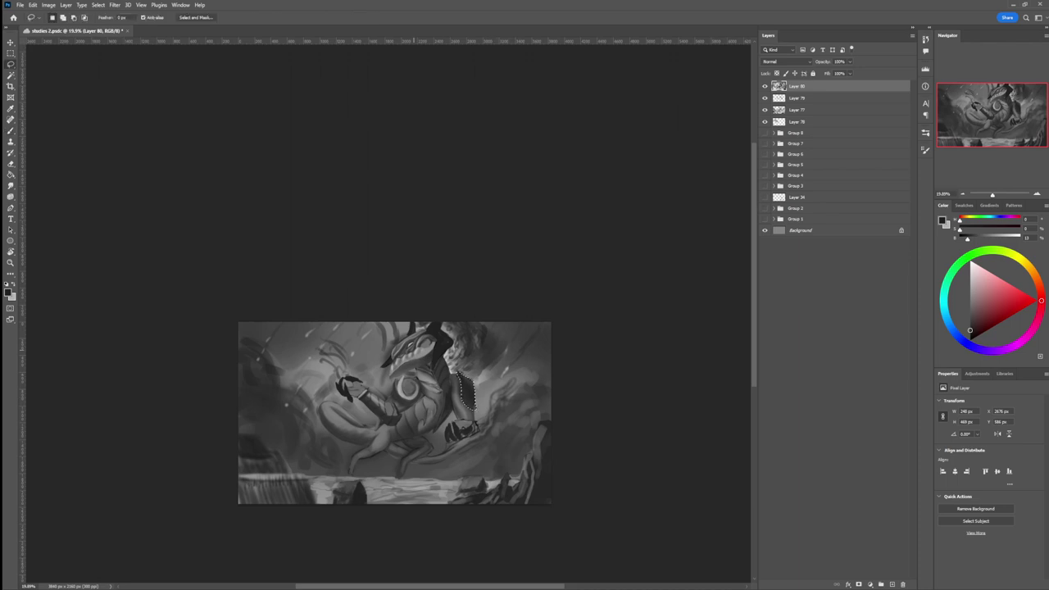
{"action": "key", "text": "ctrl+d"}
Lasso the creature's belly, tail and front leg as one selection for shading
{"action": "key", "text": "z"}
{"action": "left_click_drag", "start_coordinate": [477, 373], "coordinate": [430, 373]}
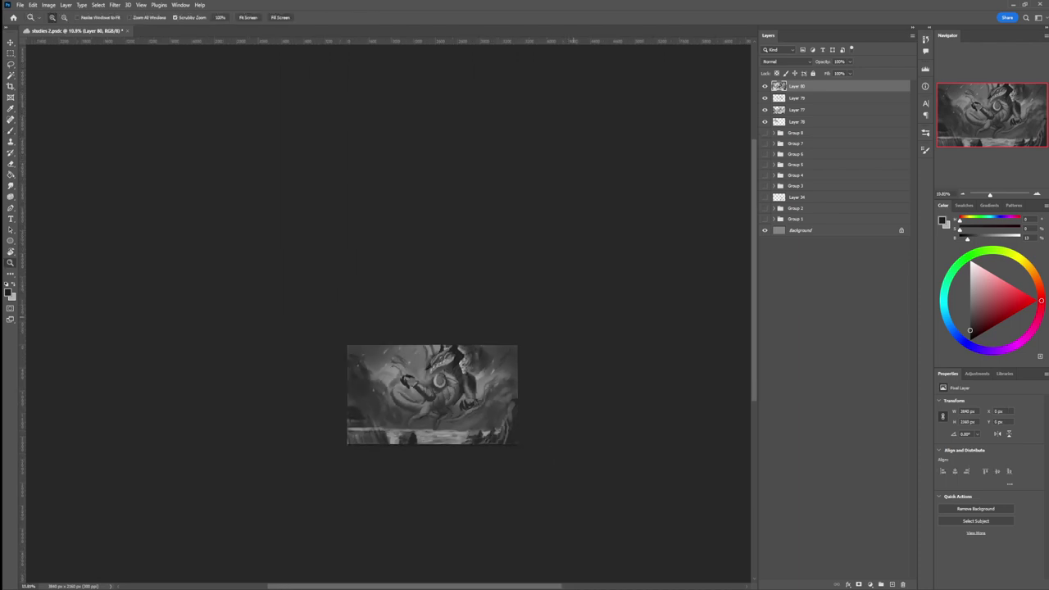
{"action": "left_click_drag", "start_coordinate": [474, 464], "coordinate": [516, 466]}
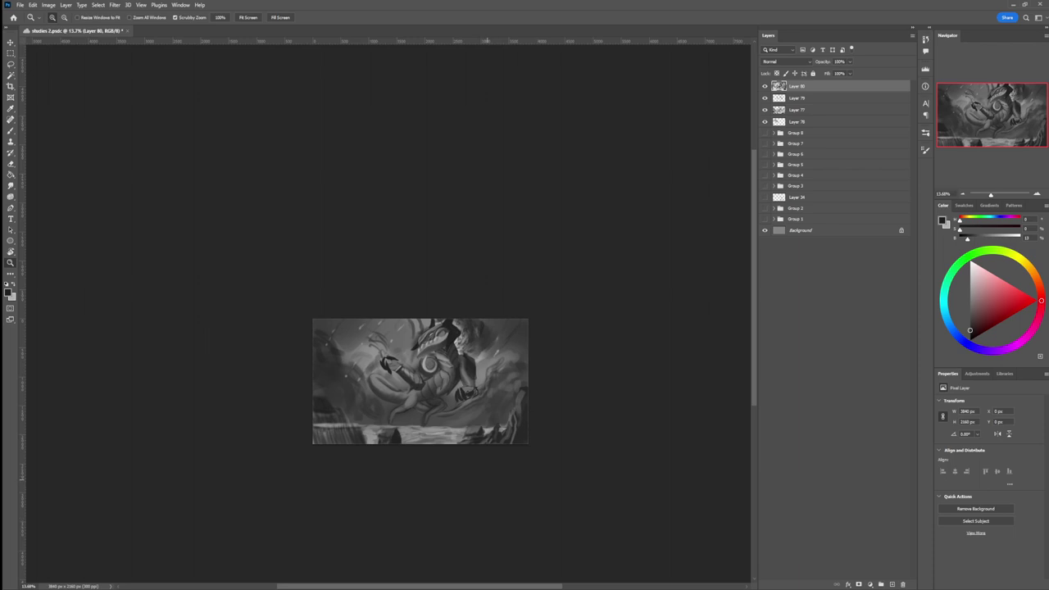
{"action": "left_click_drag", "start_coordinate": [407, 444], "coordinate": [497, 406]}
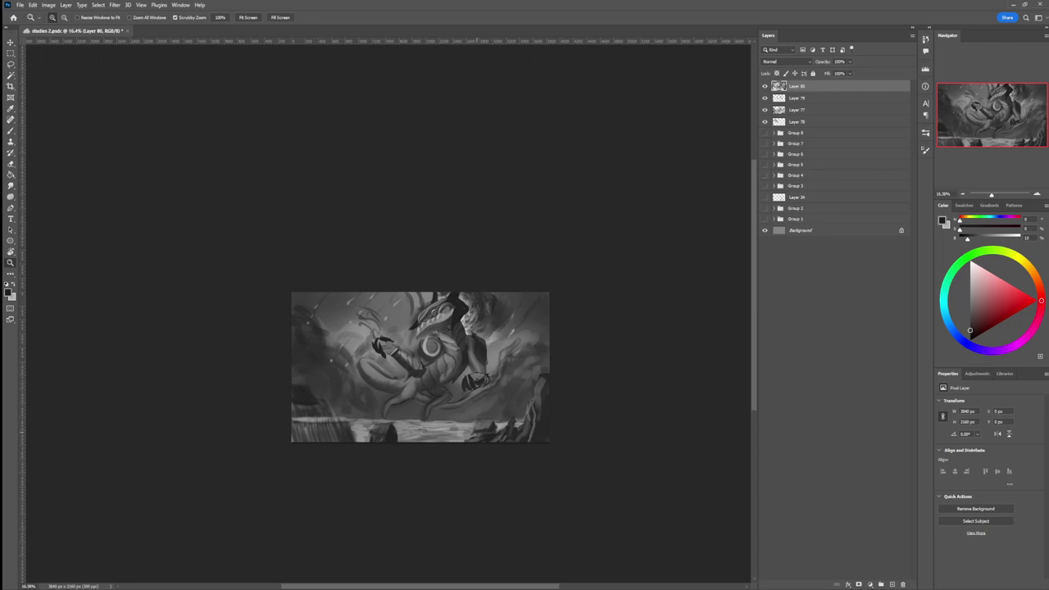
{"action": "left_click_drag", "start_coordinate": [445, 399], "coordinate": [463, 395]}
{"action": "key", "text": "l"}
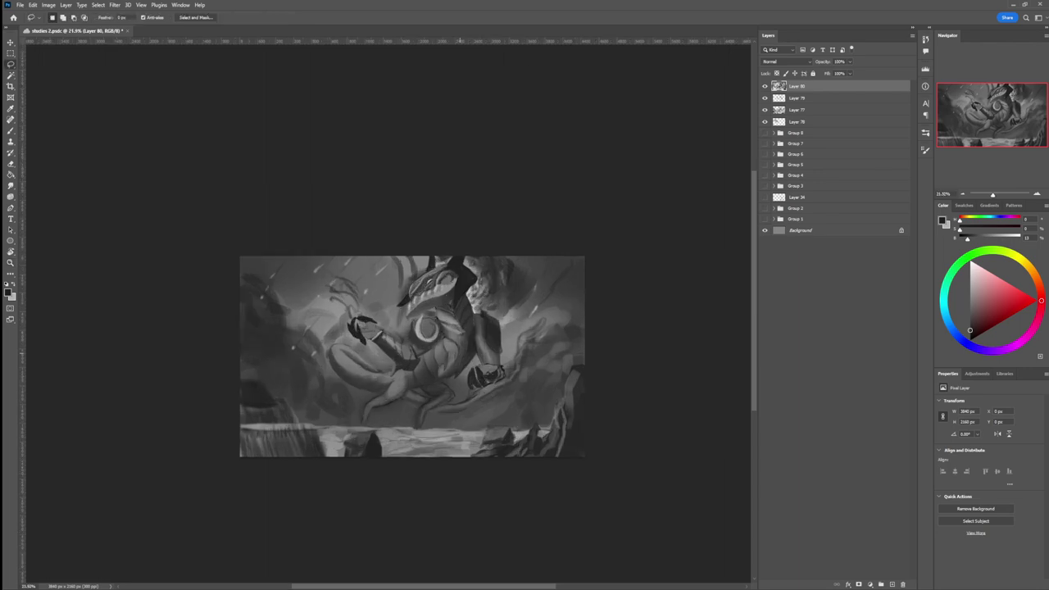
{"action": "left_click_drag", "start_coordinate": [451, 340], "coordinate": [434, 345]}
{"action": "left_click_drag", "start_coordinate": [388, 374], "coordinate": [349, 358]}
{"action": "mouse_move", "coordinate": [391, 375]}
{"action": "left_mouse_down"}
{"action": "mouse_move", "coordinate": [364, 418]}
{"action": "mouse_move", "coordinate": [442, 379]}
{"action": "left_mouse_up"}
{"action": "key", "text": "b"}
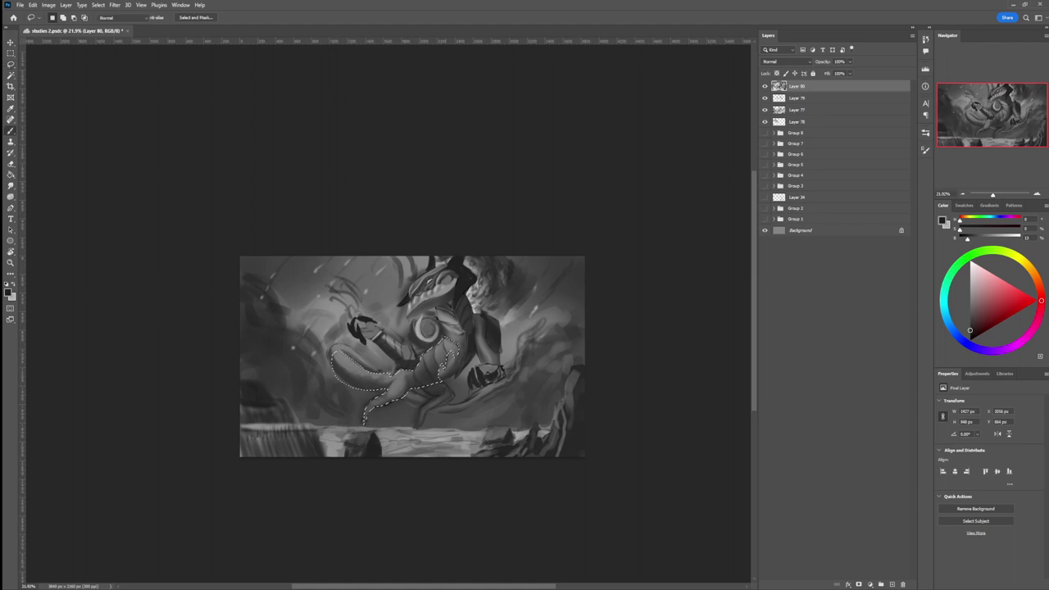
Shade the selected belly, tail and leg with a sampled dark grey, and add muscle folds in sampled greys at 50% flow
{"action": "left_click", "coordinate": [472, 345], "text": "alt"}
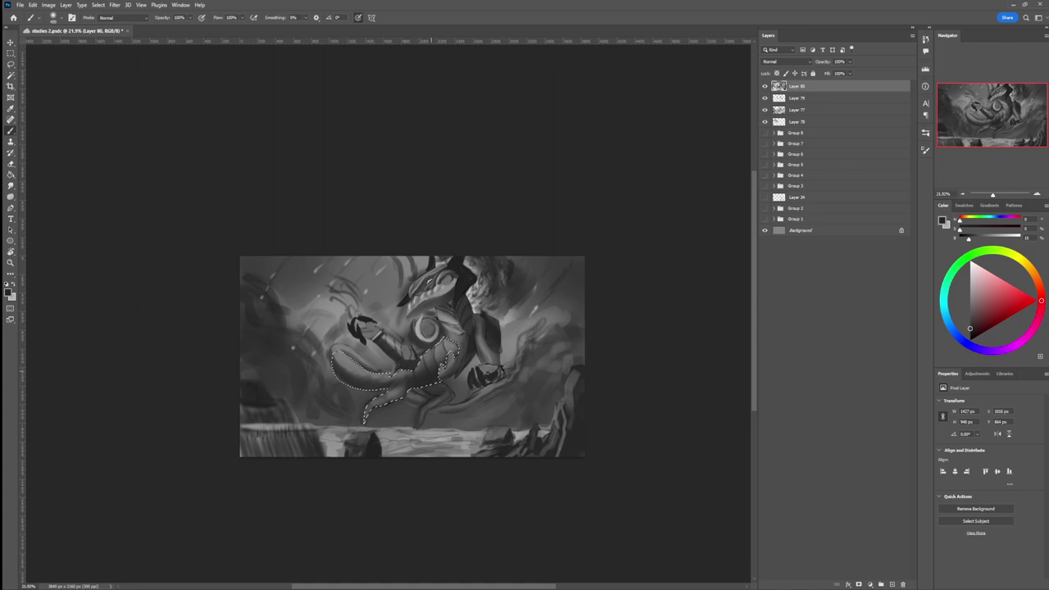
{"action": "key", "text": "bracketleft"}
{"action": "key", "text": "shift+5"}
{"action": "left_click", "coordinate": [449, 347], "text": "alt"}
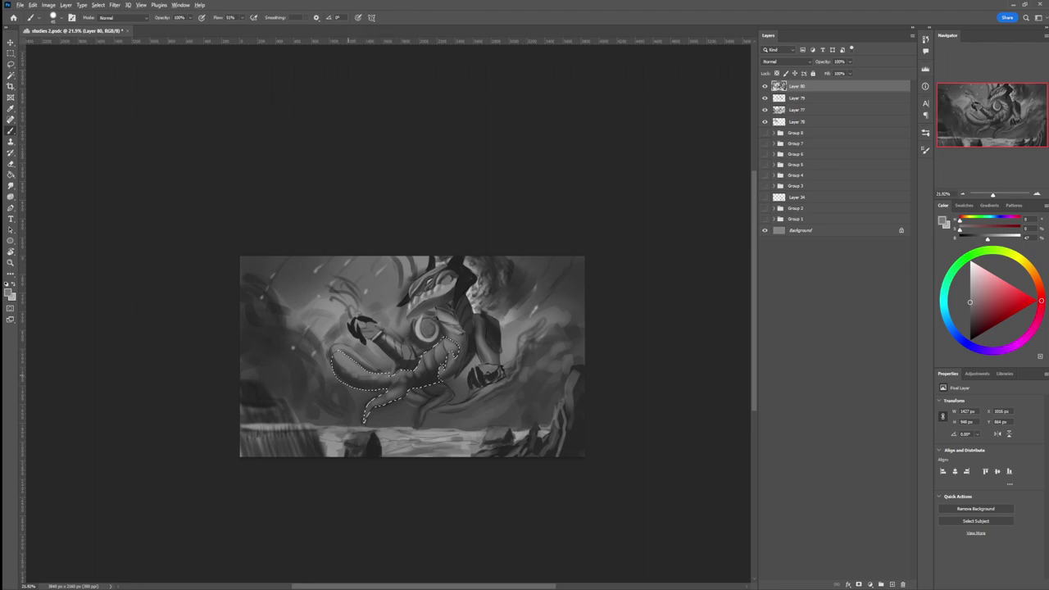
{"action": "left_click", "coordinate": [349, 376], "text": "alt"}
{"action": "key", "text": "bracketleft"}
{"action": "key", "text": "bracketright"}
{"action": "left_click", "coordinate": [390, 396], "text": "alt"}
Highlight the belly and tail muscle bands in a lighter grey, blend them with the Smudge tool, and deselect
{"action": "left_click", "coordinate": [970, 288]}
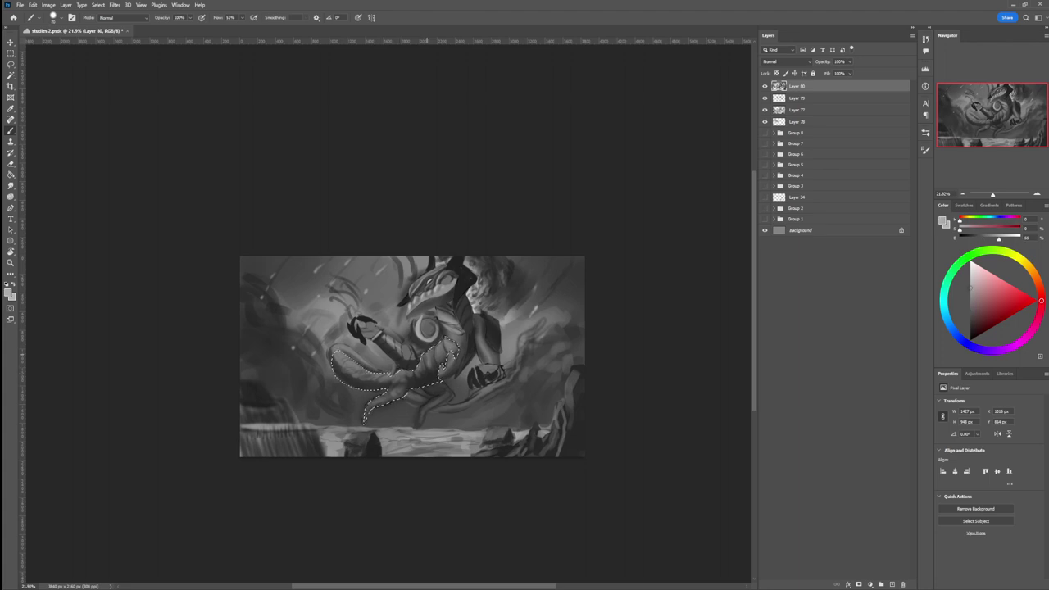
{"action": "mouse_move", "coordinate": [427, 358]}
{"action": "left_mouse_down"}
{"action": "mouse_move", "coordinate": [431, 367]}
{"action": "mouse_move", "coordinate": [441, 356]}
{"action": "left_mouse_up"}
{"action": "left_click_drag", "start_coordinate": [414, 377], "coordinate": [402, 382]}
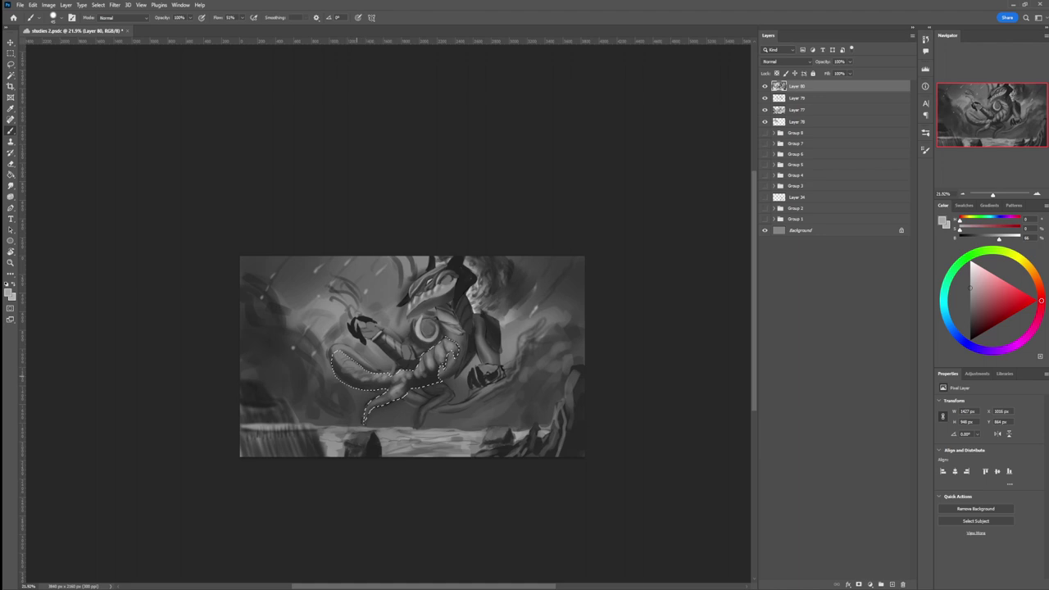
{"action": "left_click_drag", "start_coordinate": [361, 377], "coordinate": [356, 372]}
{"action": "left_click_drag", "start_coordinate": [355, 371], "coordinate": [359, 378]}
{"action": "key", "text": "."}
{"action": "key", "text": "r"}
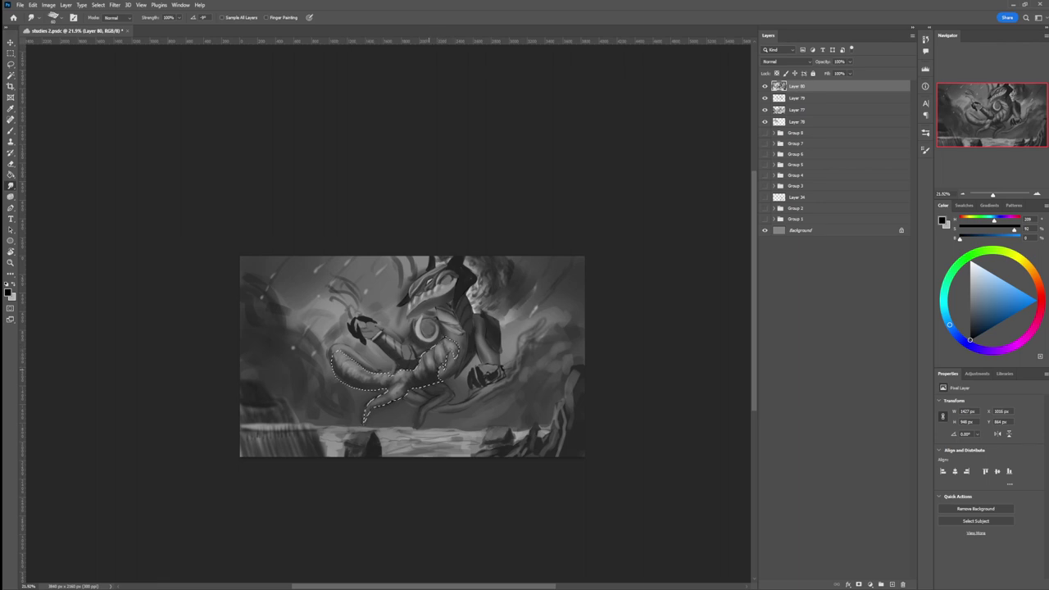
{"action": "key", "text": "ctrl+d"}
Lasso the lower edge of the creature's torso between the belly bands and the rear arm
{"action": "key", "text": "l"}
{"action": "key", "text": "z"}
{"action": "left_click_drag", "start_coordinate": [547, 351], "coordinate": [516, 351]}
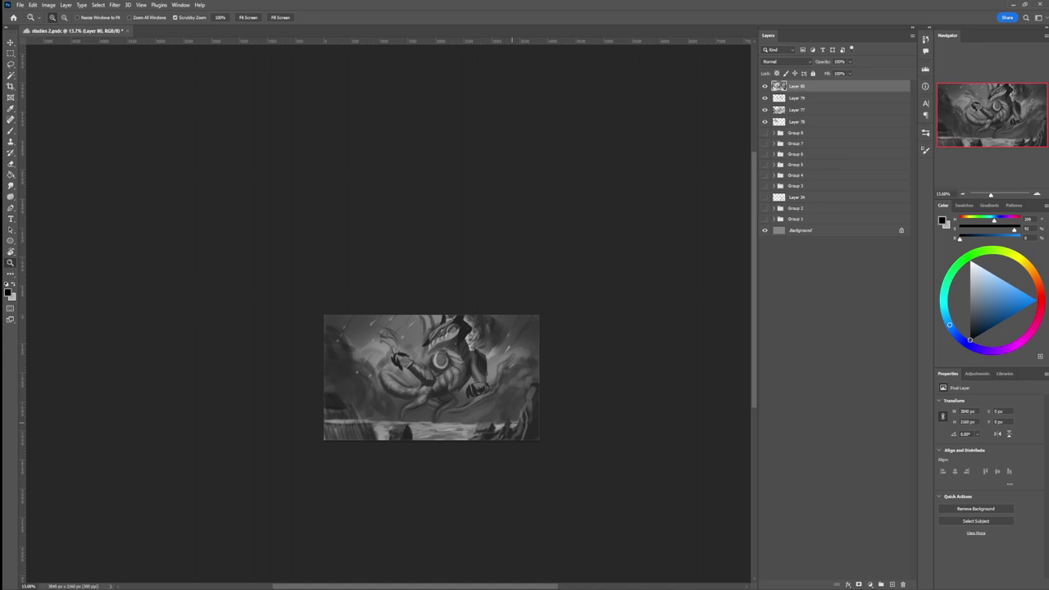
{"action": "mouse_move", "coordinate": [465, 404]}
{"action": "left_mouse_down"}
{"action": "mouse_move", "coordinate": [511, 407]}
{"action": "mouse_move", "coordinate": [493, 393]}
{"action": "left_mouse_up"}
{"action": "key", "text": "l"}
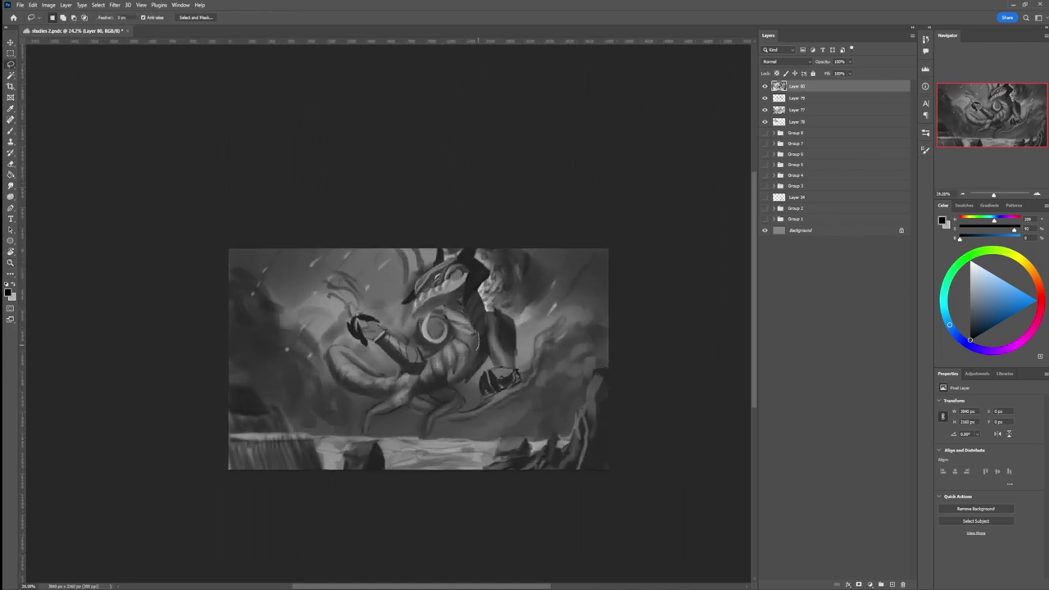
{"action": "mouse_move", "coordinate": [452, 369]}
{"action": "left_mouse_down"}
{"action": "mouse_move", "coordinate": [447, 385]}
{"action": "mouse_move", "coordinate": [462, 385]}
{"action": "left_mouse_up"}
{"action": "left_click_drag", "start_coordinate": [478, 337], "coordinate": [477, 332]}
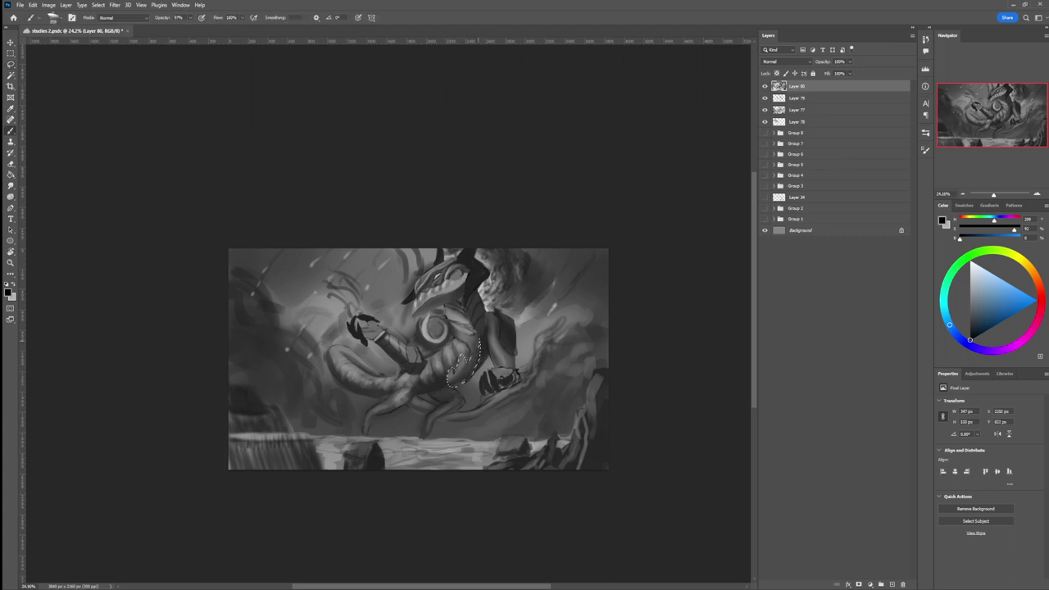
Darken the selected lower torso edge with a large soft black brush and deselect
{"action": "key", "text": "."}
{"action": "key", "text": "]"}
{"action": "key", "text": "]"}
{"action": "key", "text": "]"}
{"action": "key", "text": "]"}
{"action": "key", "text": "]"}
{"action": "mouse_move", "coordinate": [460, 385]}
{"action": "left_mouse_down"}
{"action": "mouse_move", "coordinate": [473, 357]}
{"action": "mouse_move", "coordinate": [513, 347]}
{"action": "left_mouse_up"}
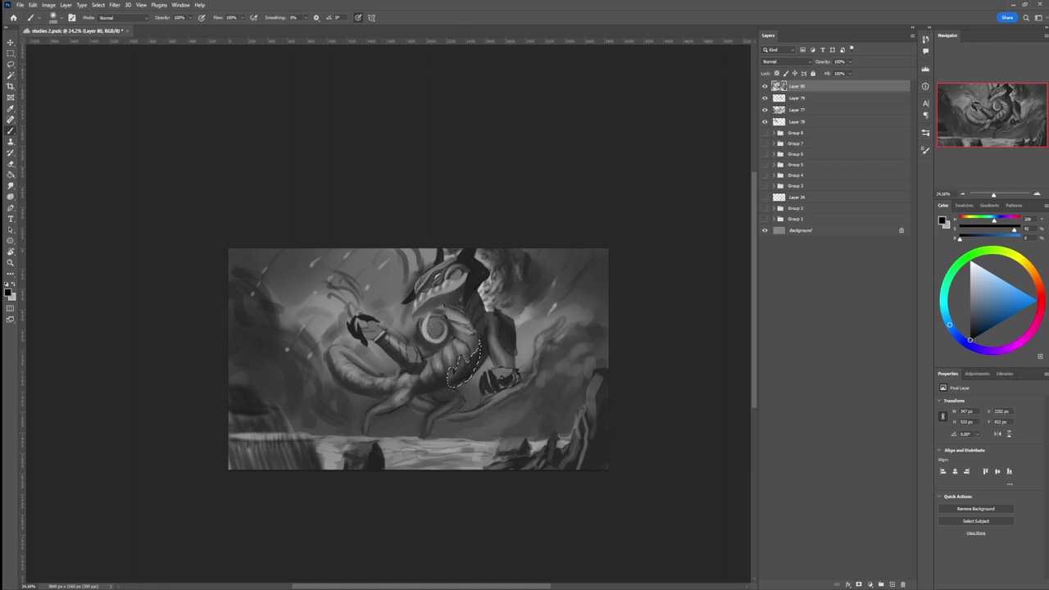
{"action": "key", "text": "l"}
{"action": "key", "text": "ctrl+d"}
{"action": "key", "text": "z"}
{"action": "left_click_drag", "start_coordinate": [492, 388], "coordinate": [456, 389]}
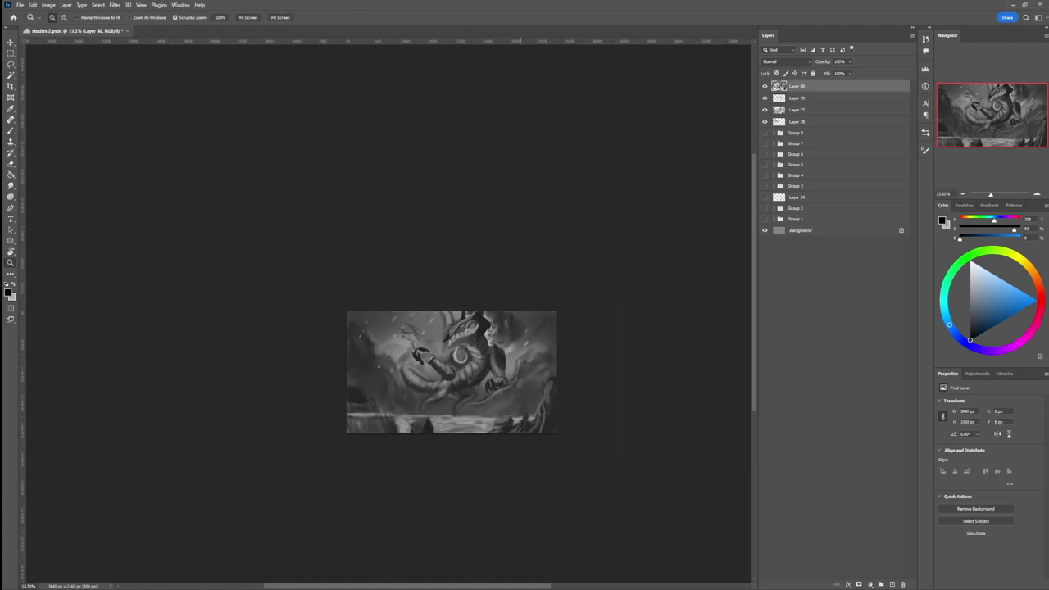
{"action": "left_click_drag", "start_coordinate": [520, 355], "coordinate": [544, 383]}
{"action": "left_click_drag", "start_coordinate": [477, 360], "coordinate": [511, 350]}
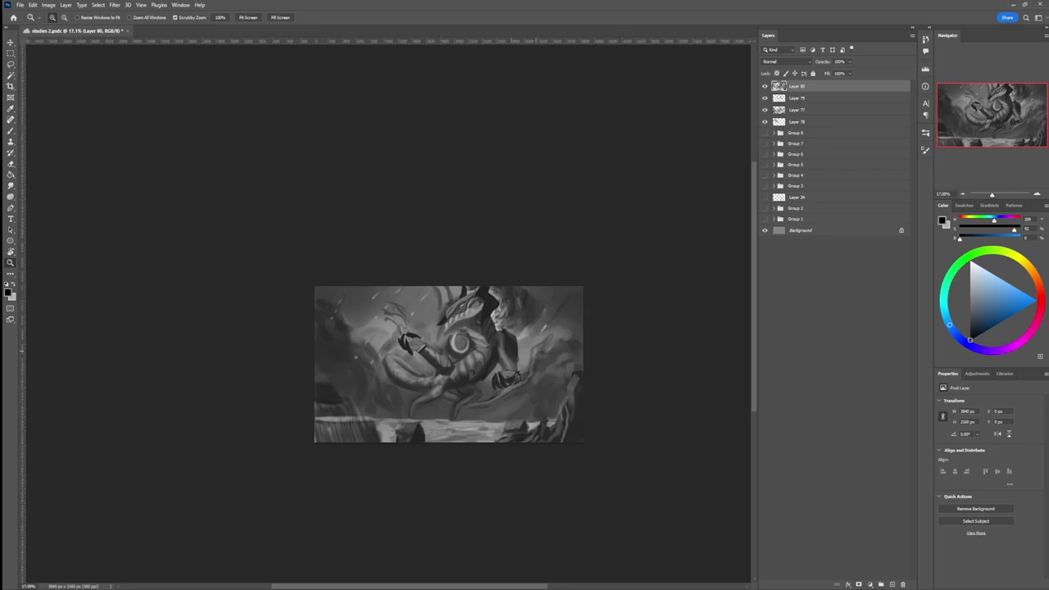